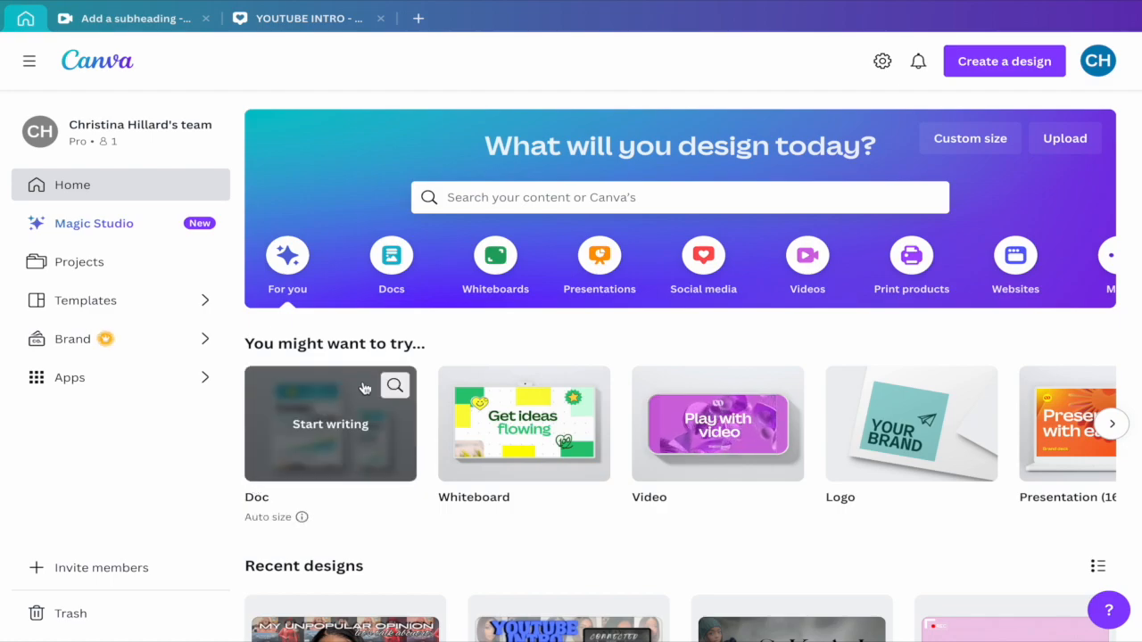
Step: Create a new blank YouTube Intro design at 1920 × 1080 px
{"action": "left_click", "coordinate": [420, 23]}
{"action": "type", "text": "you"}
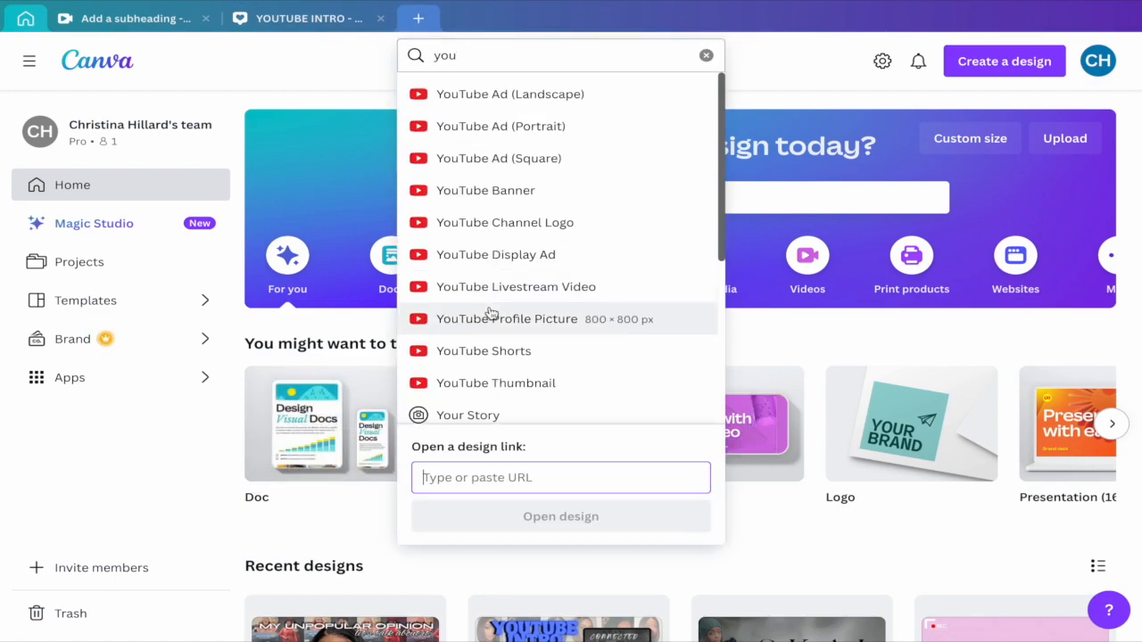
{"action": "scroll", "coordinate": [482, 286], "scroll_direction": "down", "scroll_amount": 5}
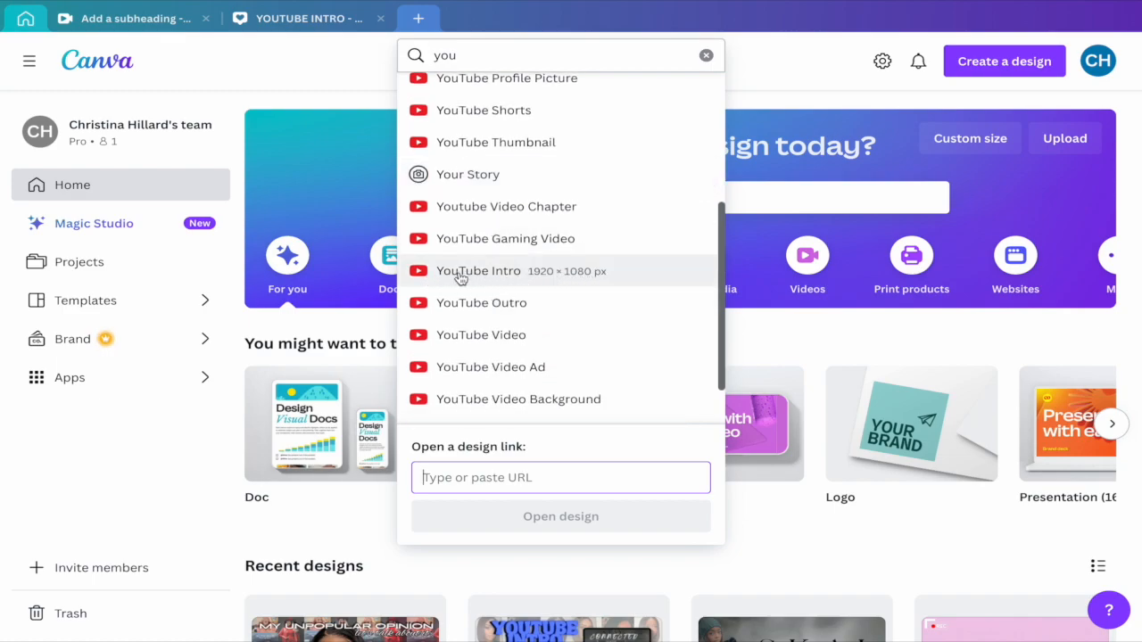
{"action": "left_click", "coordinate": [533, 281]}
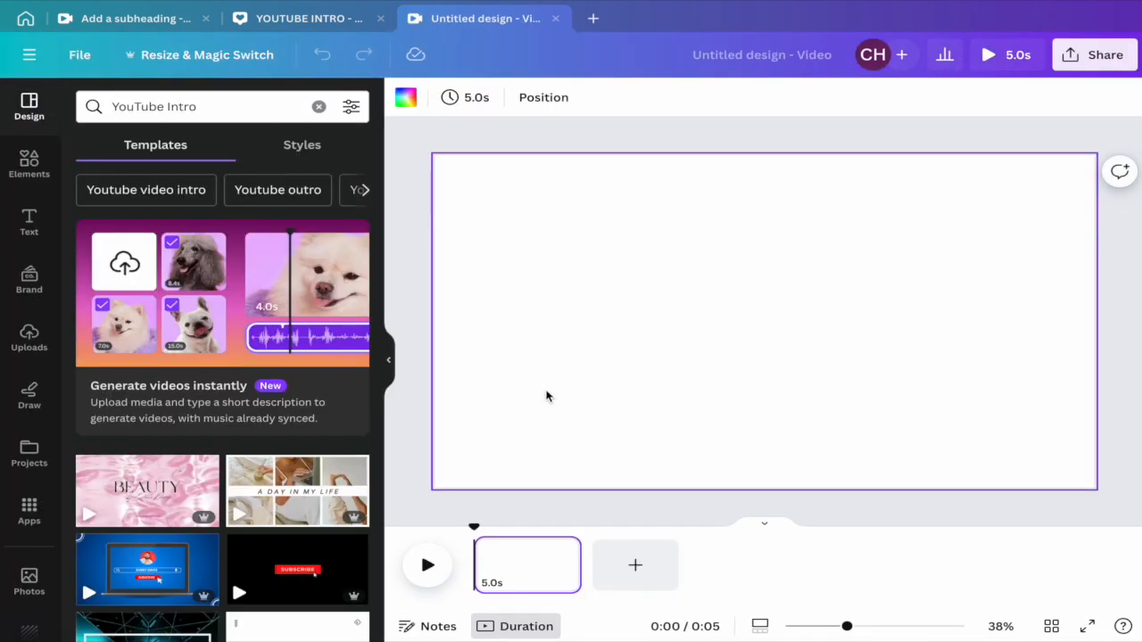
Step: Search the video templates for "smoke" and apply the grey smoky "Coming Soon" search bar template to the page
{"action": "left_click", "coordinate": [318, 108]}
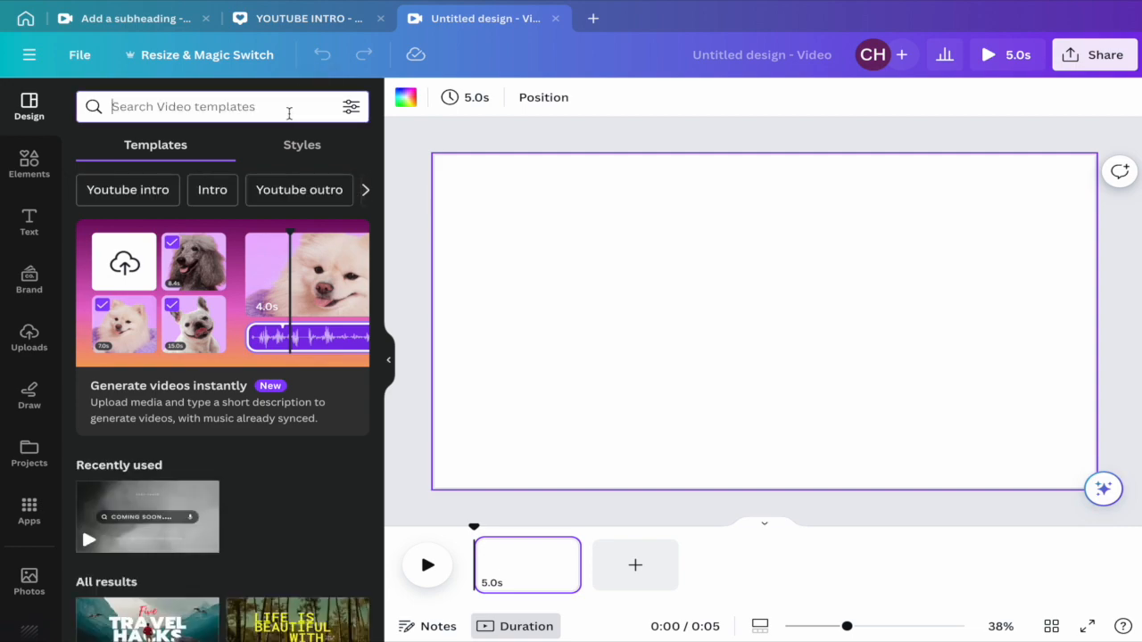
{"action": "type", "text": "smok"}
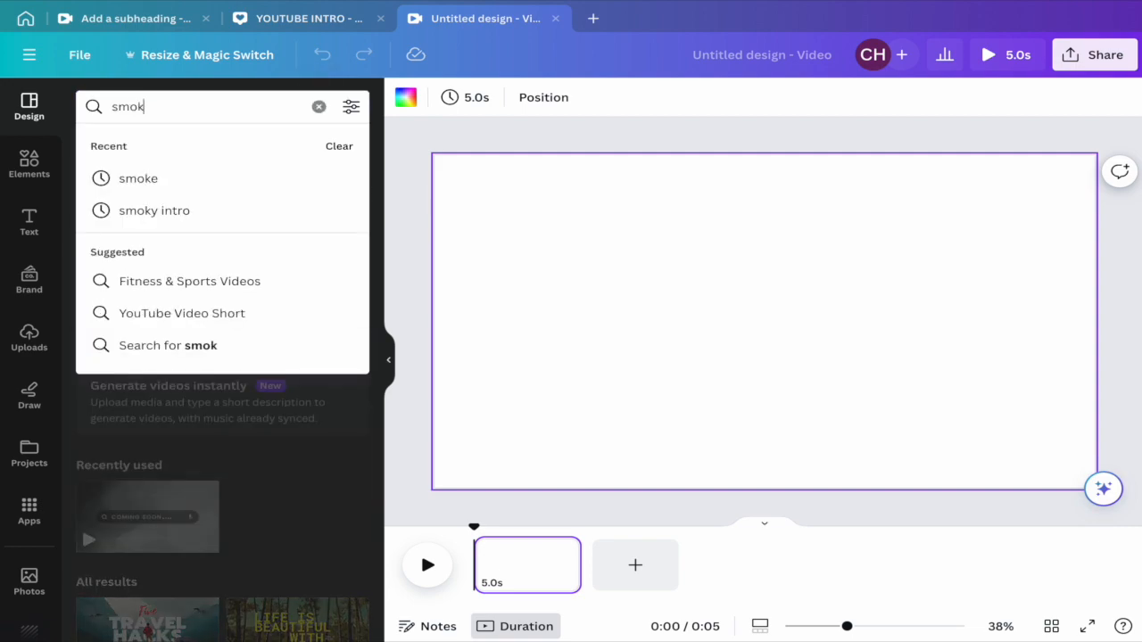
{"action": "type", "text": "e"}
{"action": "key", "text": "Return"}
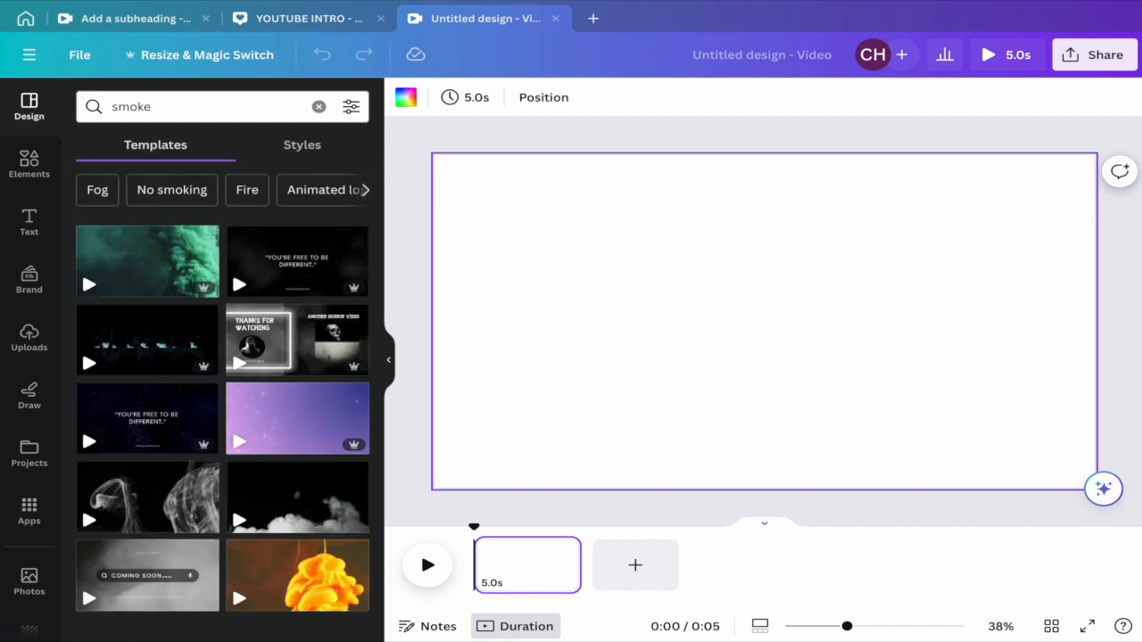
{"action": "scroll", "coordinate": [308, 327], "scroll_direction": "down", "scroll_amount": 2}
{"action": "scroll", "coordinate": [308, 326], "scroll_direction": "down", "scroll_amount": 2}
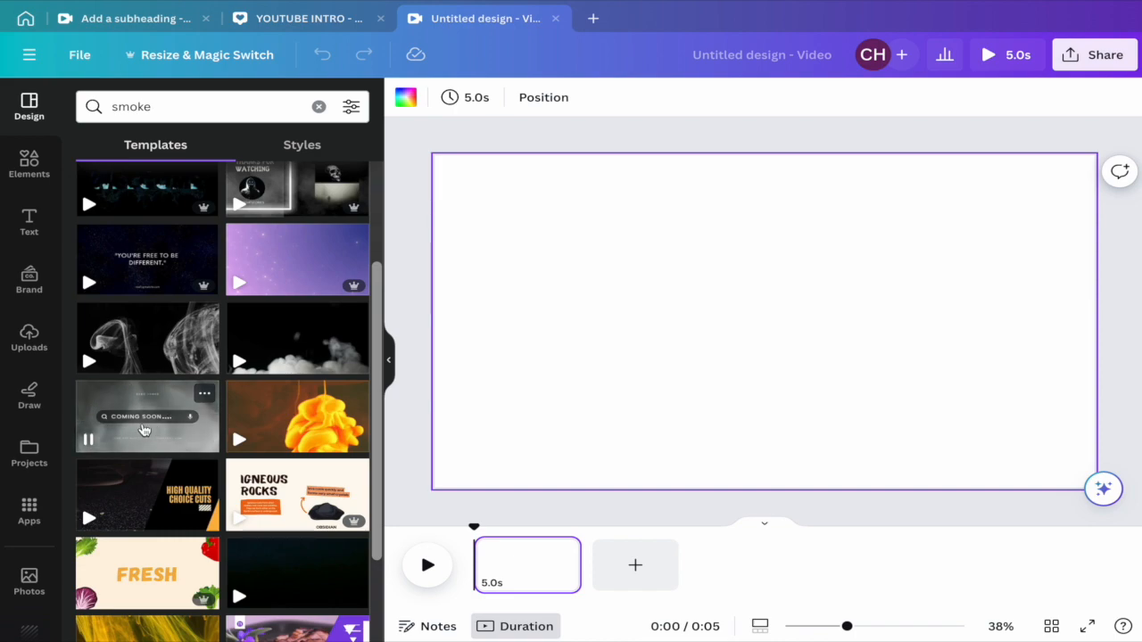
{"action": "left_click", "coordinate": [142, 430]}
{"action": "left_click", "coordinate": [605, 455]}
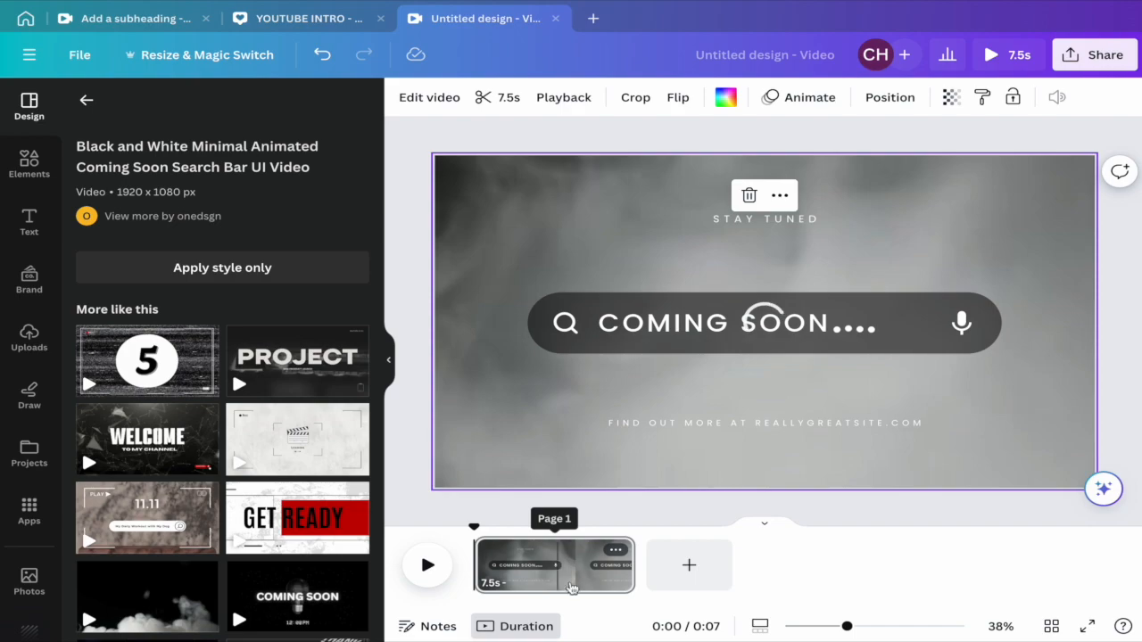
Step: Duplicate the template page twice to make three identical pages
{"action": "left_click", "coordinate": [616, 549]}
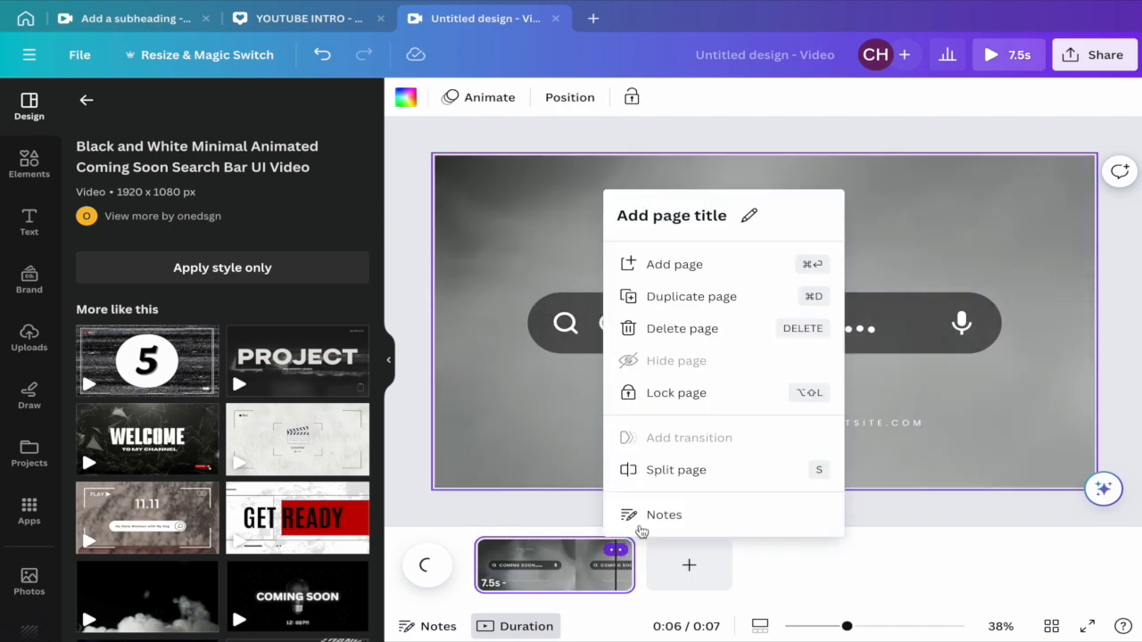
{"action": "left_click", "coordinate": [695, 301]}
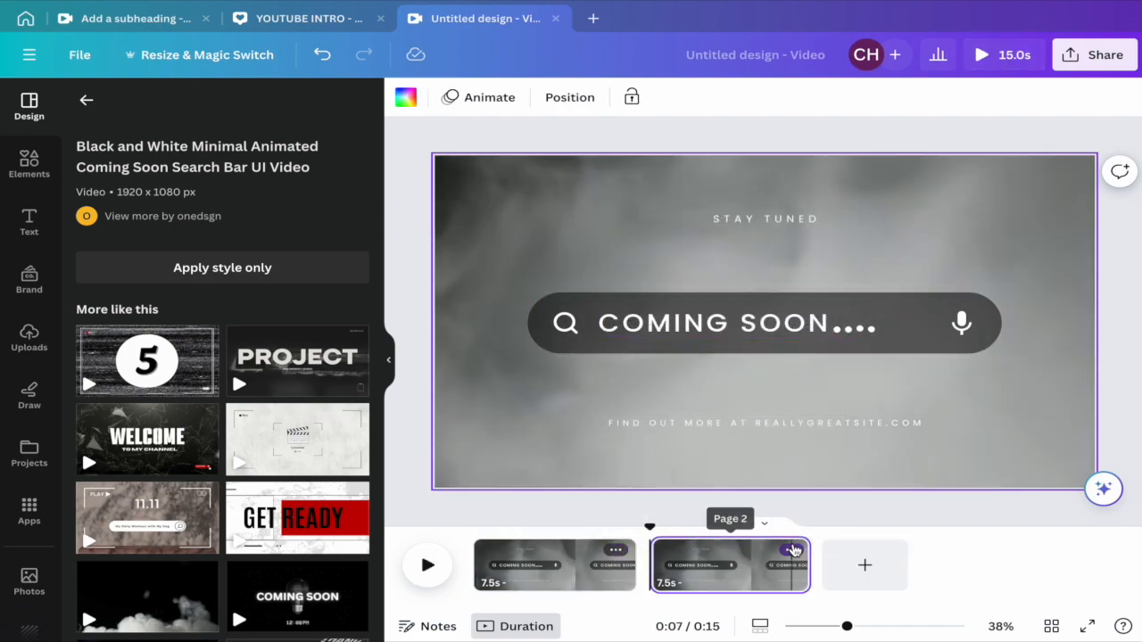
{"action": "left_click", "coordinate": [792, 550]}
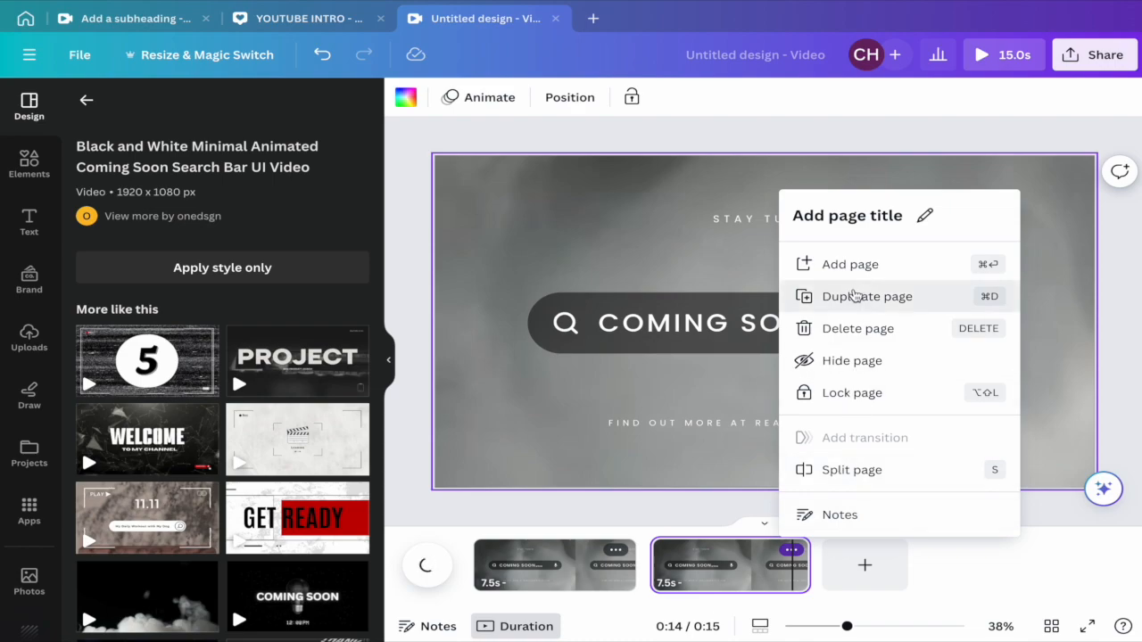
{"action": "left_click", "coordinate": [854, 296]}
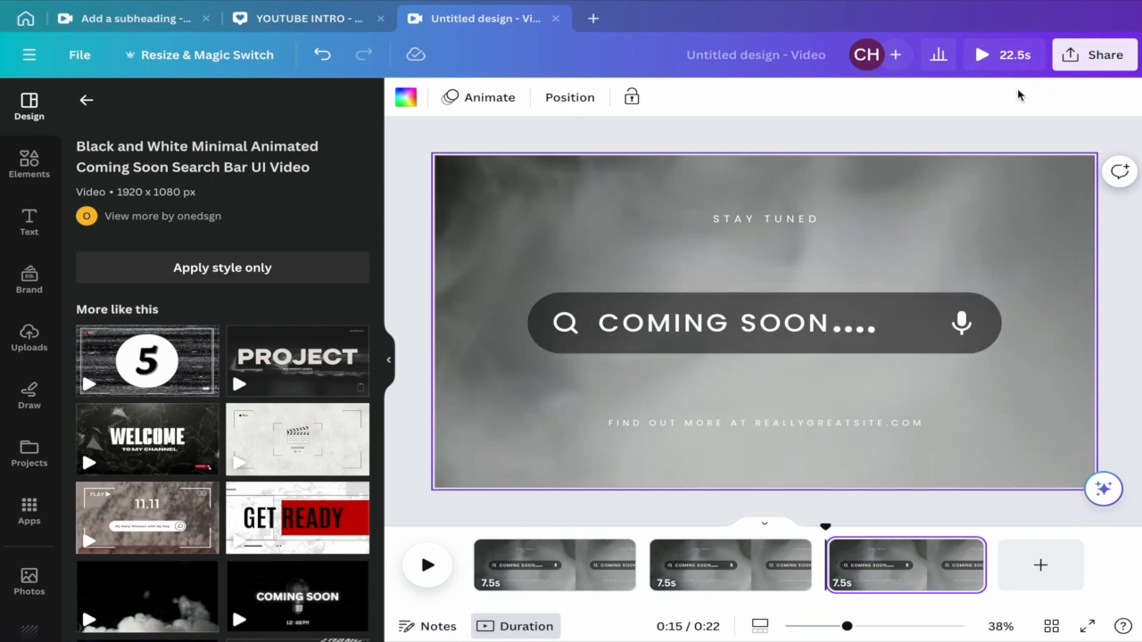
Step: Trim each of the three pages to 5.0 seconds in the timeline
{"action": "left_click", "coordinate": [612, 571]}
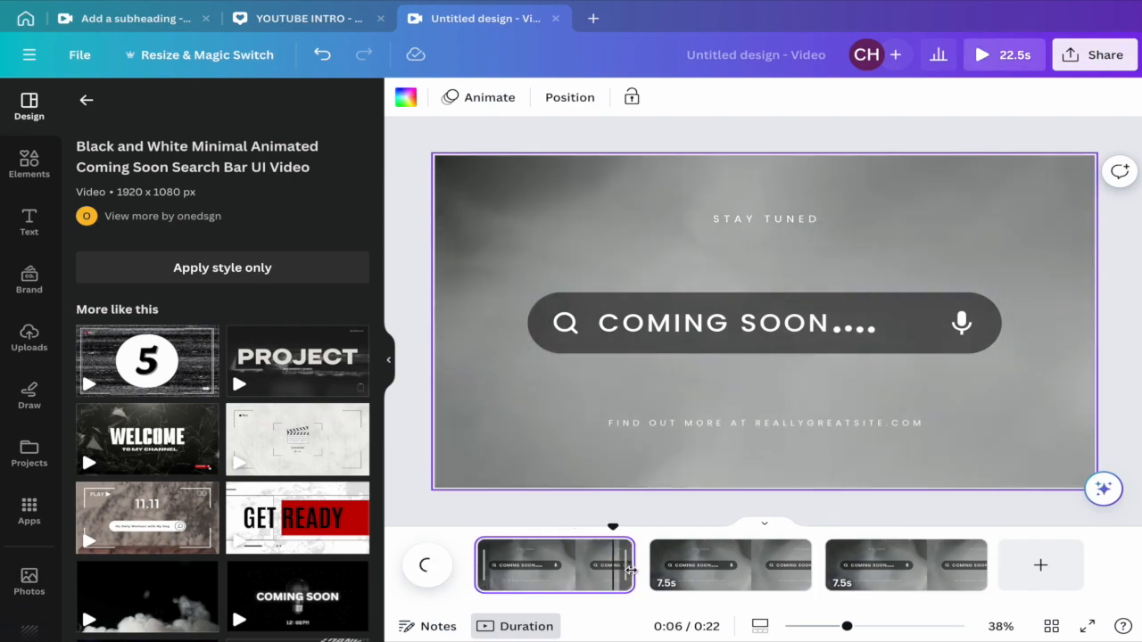
{"action": "left_click_drag", "start_coordinate": [630, 569], "coordinate": [575, 575]}
{"action": "left_click_drag", "start_coordinate": [757, 571], "coordinate": [704, 578]}
{"action": "left_click", "coordinate": [831, 566]}
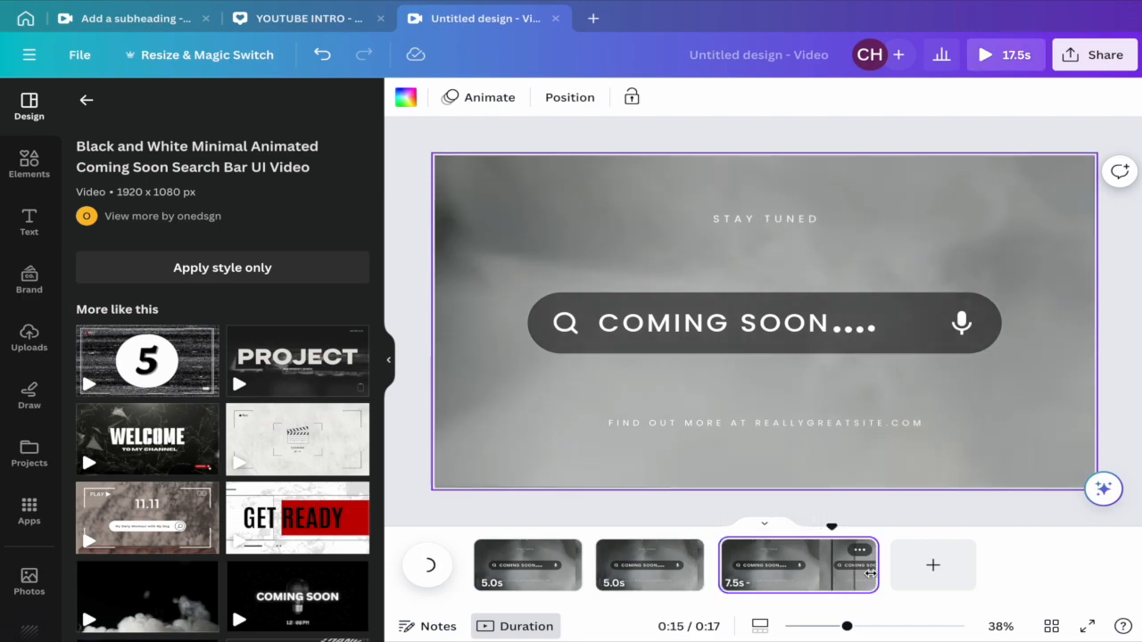
{"action": "left_click_drag", "start_coordinate": [876, 567], "coordinate": [822, 574]}
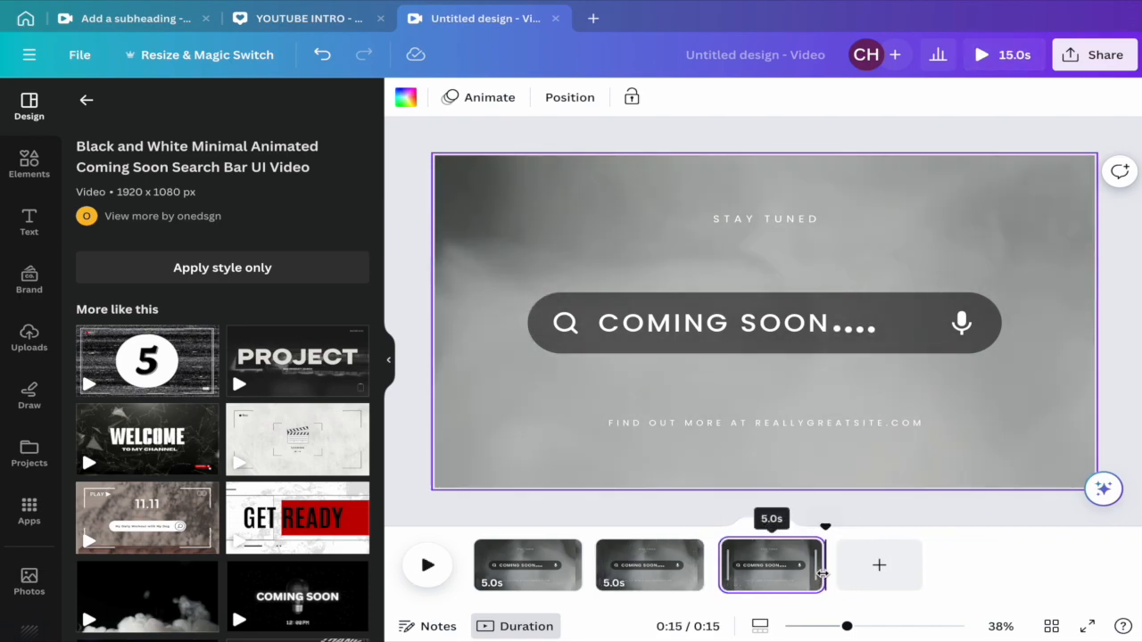
Step: Delete the "Find out more at reallygreatsite.com" text from the first page
{"action": "left_click", "coordinate": [539, 578]}
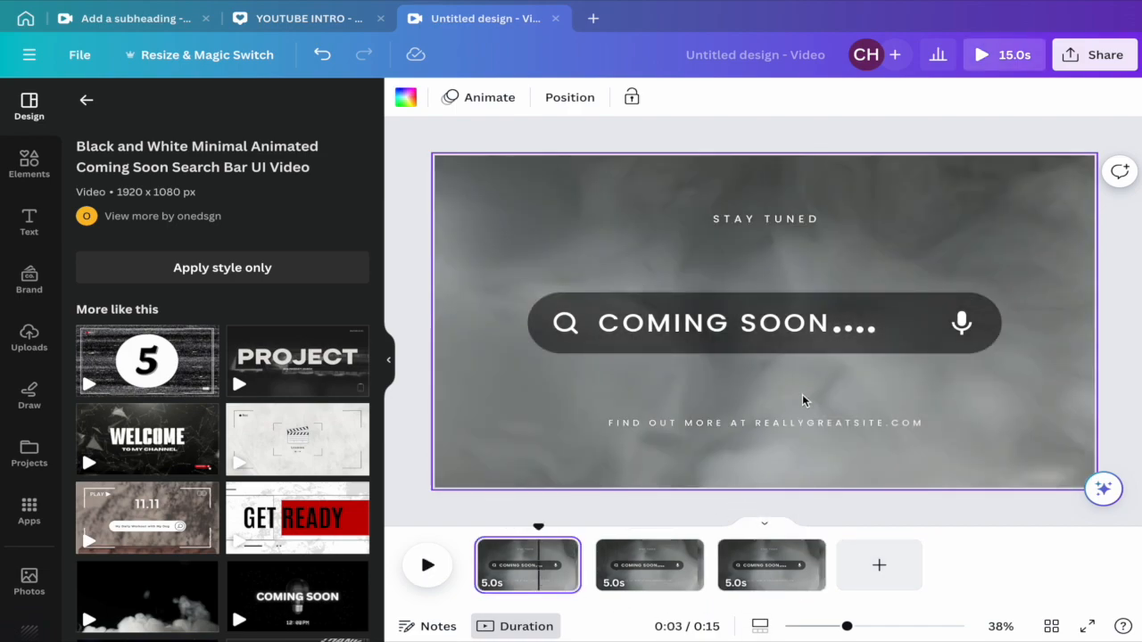
{"action": "left_click", "coordinate": [785, 422]}
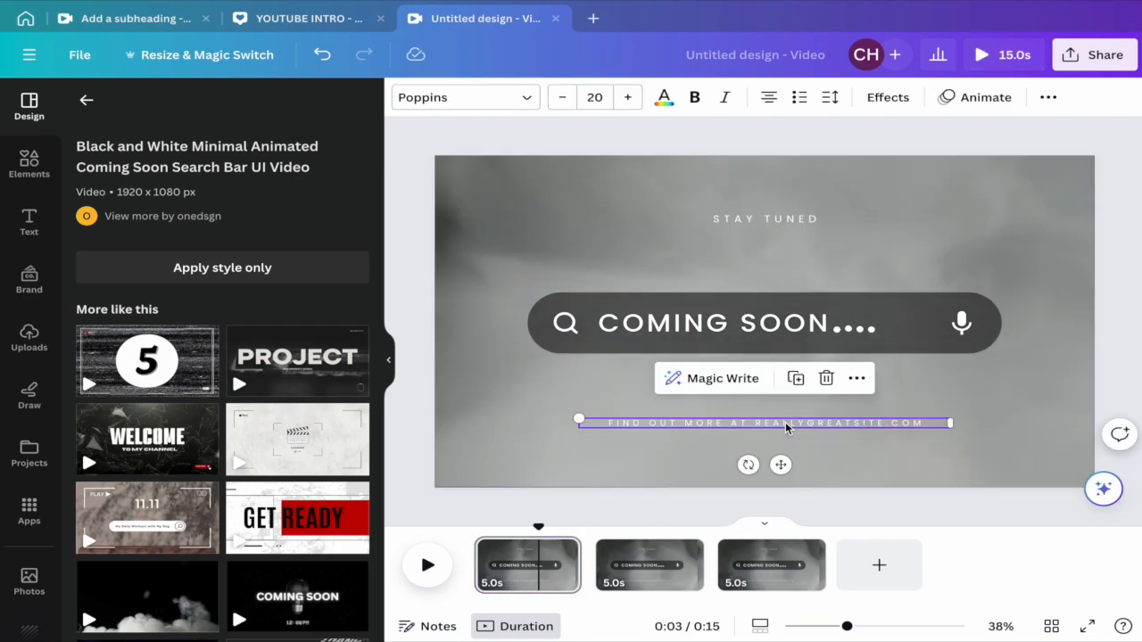
{"action": "left_click", "coordinate": [826, 378]}
Step: Duplicate the "STAY TUNED" text and place the copy just below the original, offset slightly to the right
{"action": "left_click", "coordinate": [776, 221]}
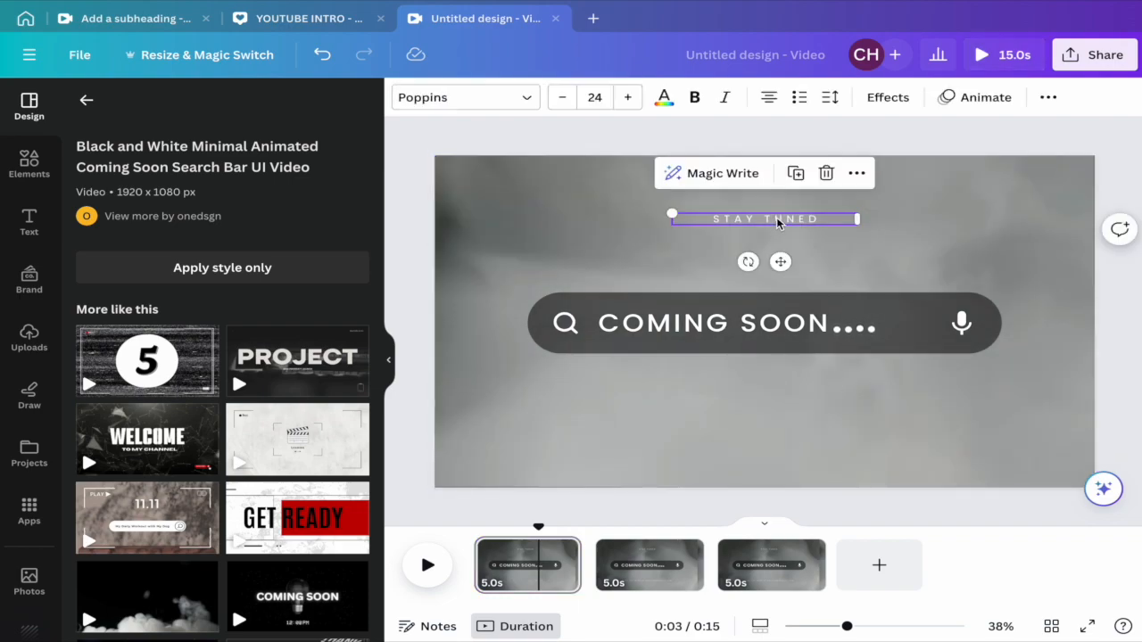
{"action": "left_click", "coordinate": [795, 173]}
{"action": "left_click_drag", "start_coordinate": [784, 270], "coordinate": [820, 289]}
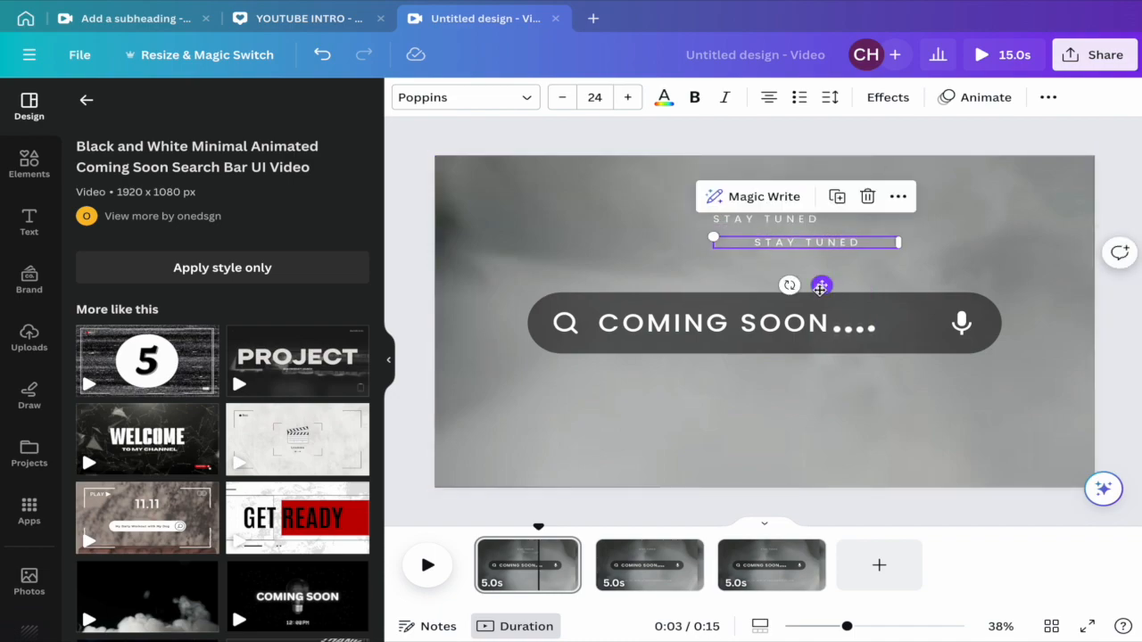
Step: Delete the "COMING SOON" text, magnifier icon, rounded bar, dots and microphone icon from the first page
{"action": "left_click", "coordinate": [817, 328]}
{"action": "key", "text": "Delete"}
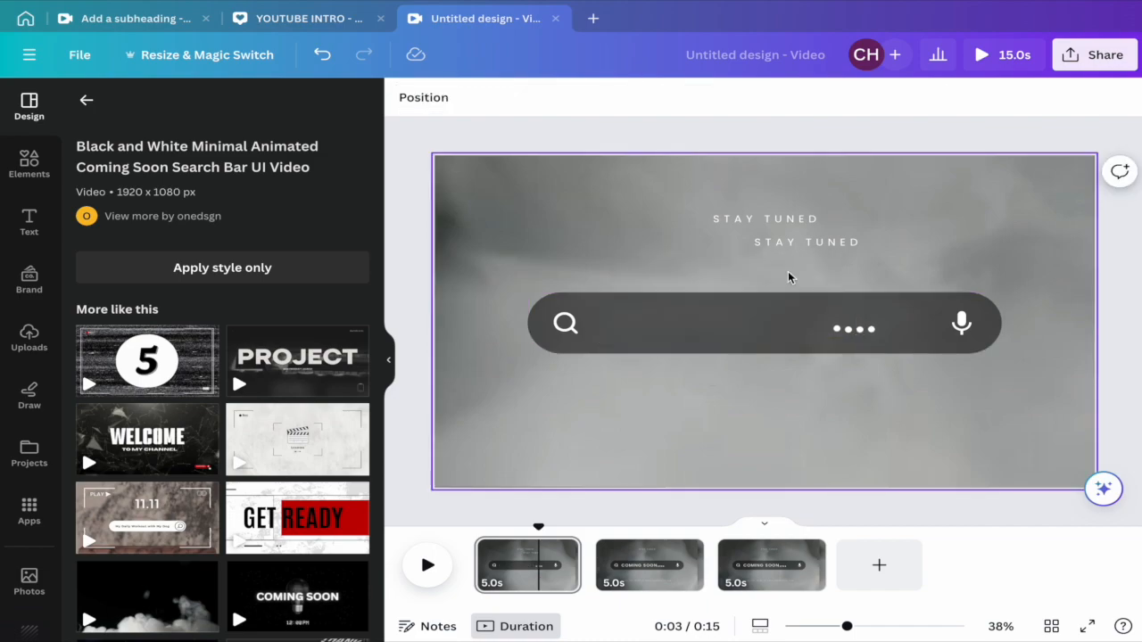
{"action": "left_click", "coordinate": [566, 324]}
{"action": "left_click", "coordinate": [566, 273]}
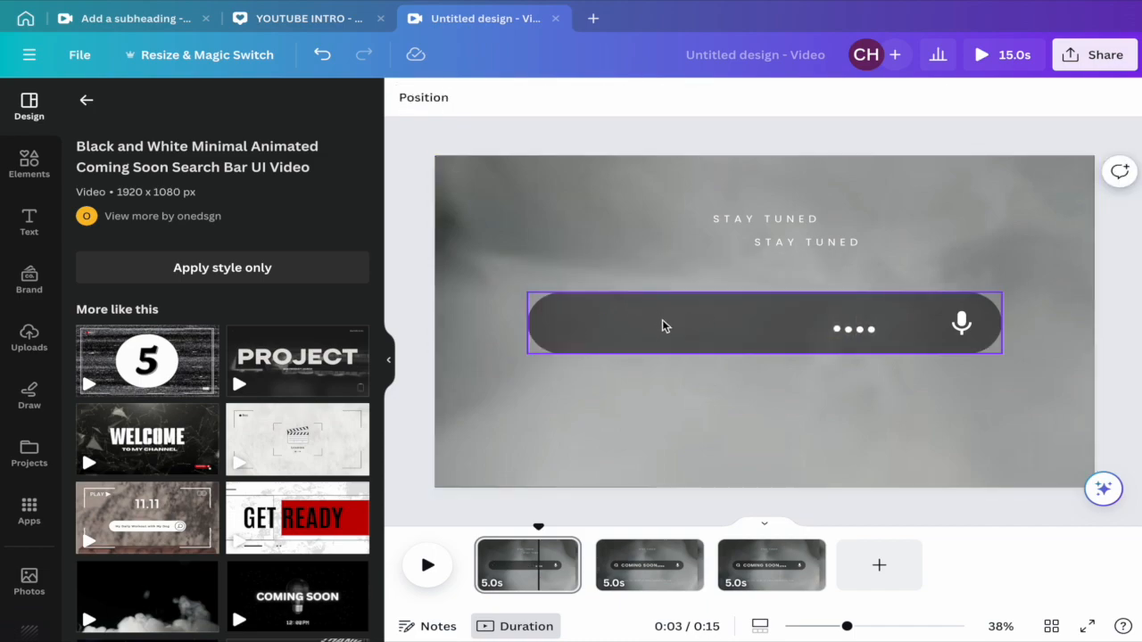
{"action": "left_click", "coordinate": [662, 321]}
{"action": "left_click", "coordinate": [764, 253]}
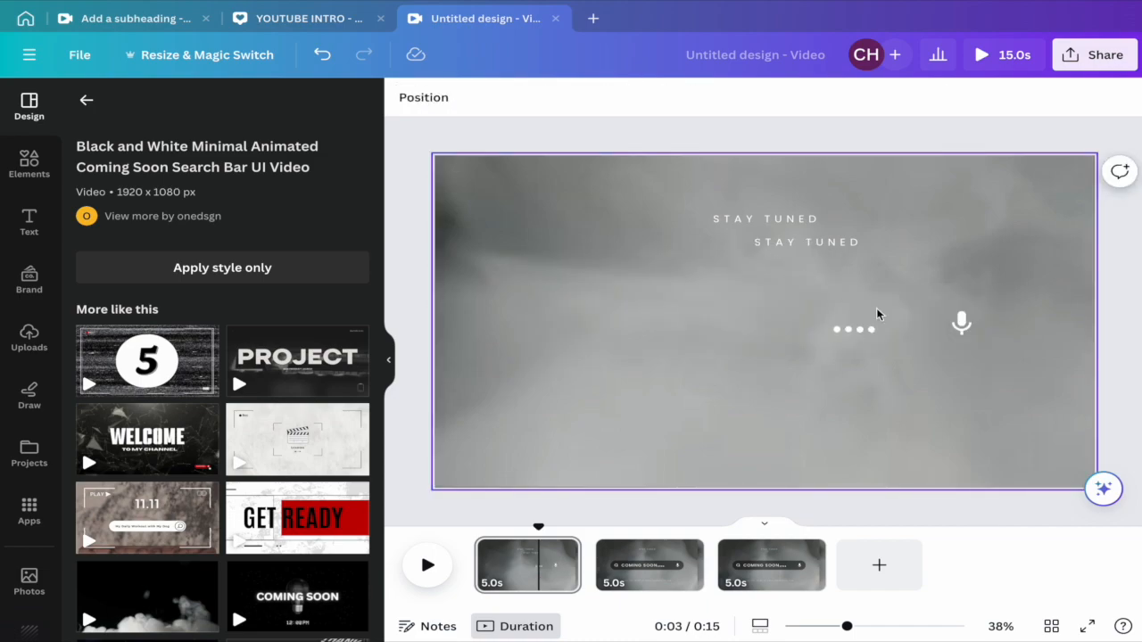
{"action": "left_click", "coordinate": [874, 328]}
{"action": "left_click", "coordinate": [854, 329]}
{"action": "left_click", "coordinate": [855, 287]}
{"action": "left_click", "coordinate": [961, 323]}
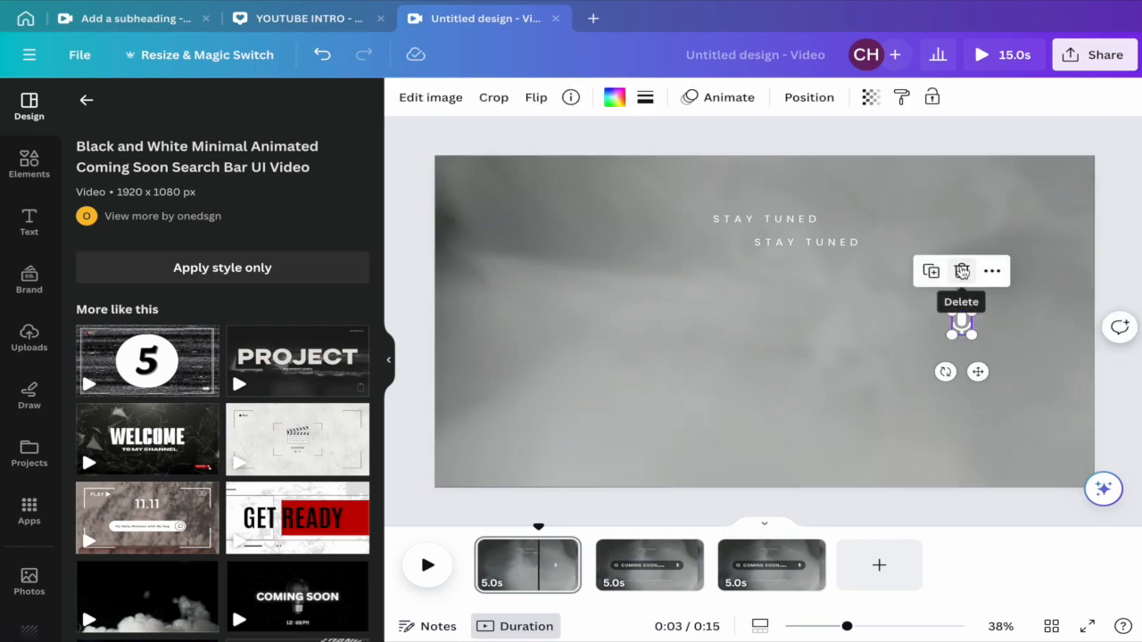
{"action": "left_click", "coordinate": [960, 268]}
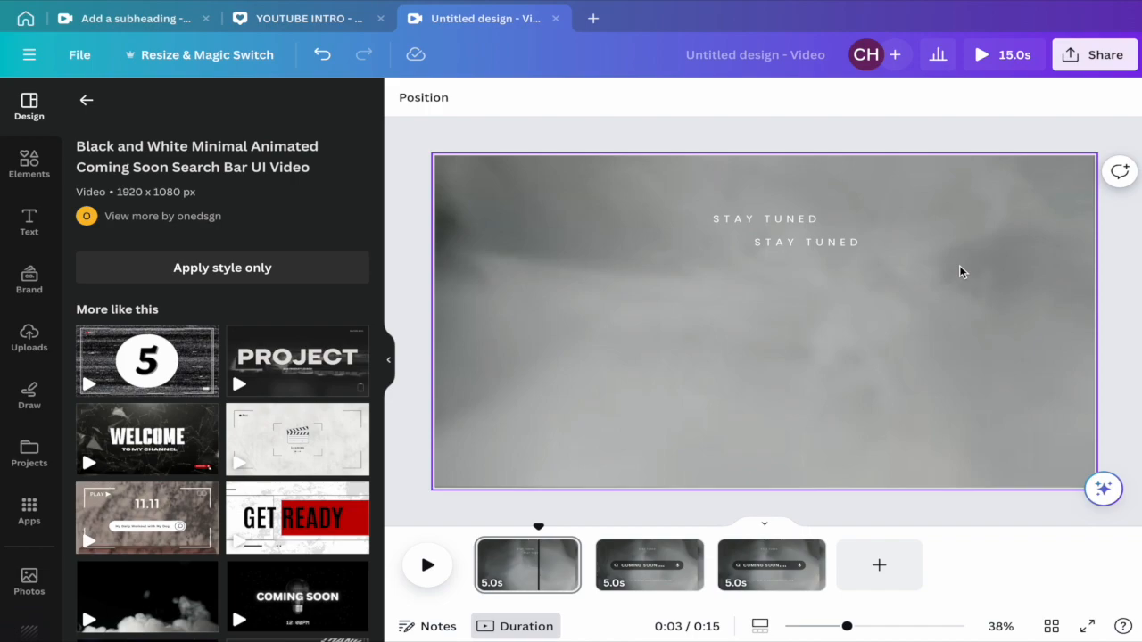
Step: Replace the upper "STAY TUNED" text with "SKAI" and the lower copy with "JACKSON"
{"action": "left_click", "coordinate": [808, 218]}
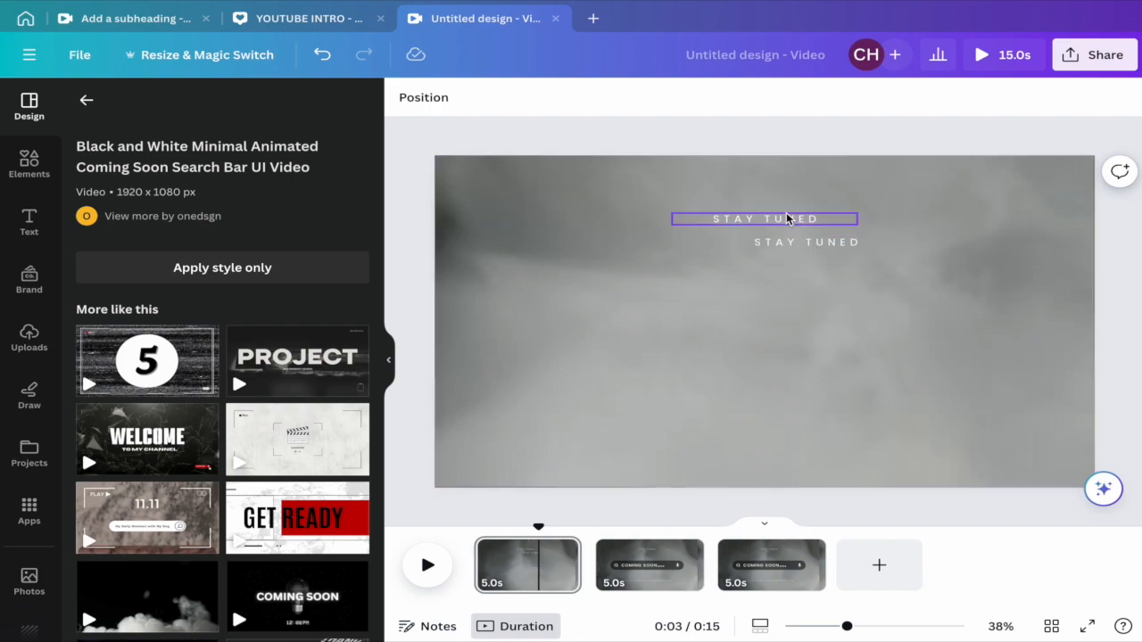
{"action": "double_click", "coordinate": [814, 218]}
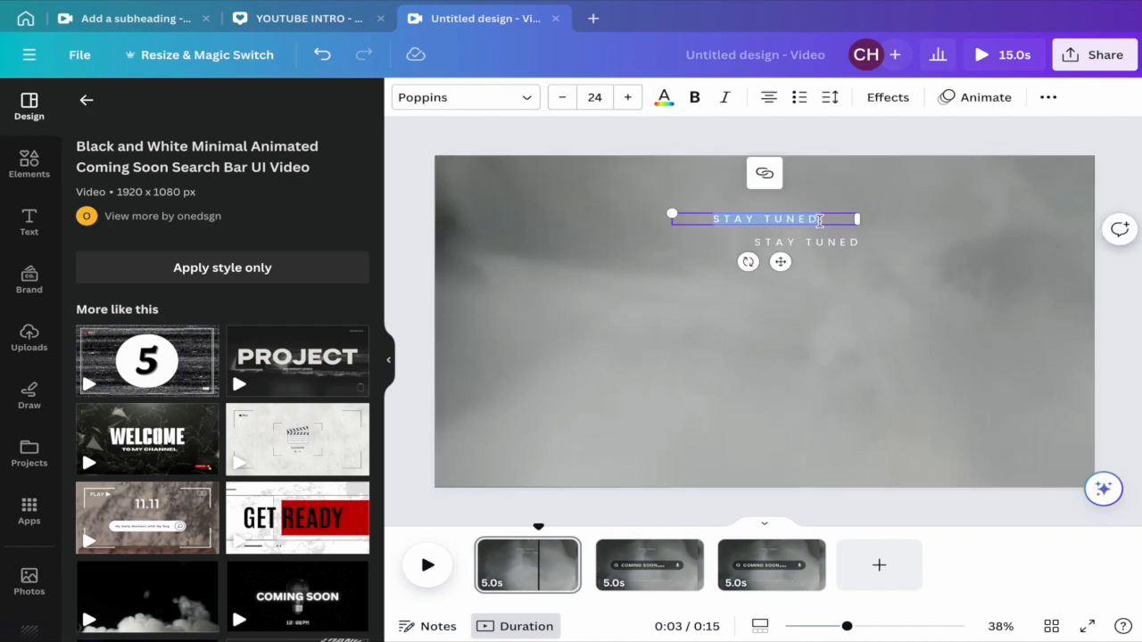
{"action": "key", "text": "BackSpace"}
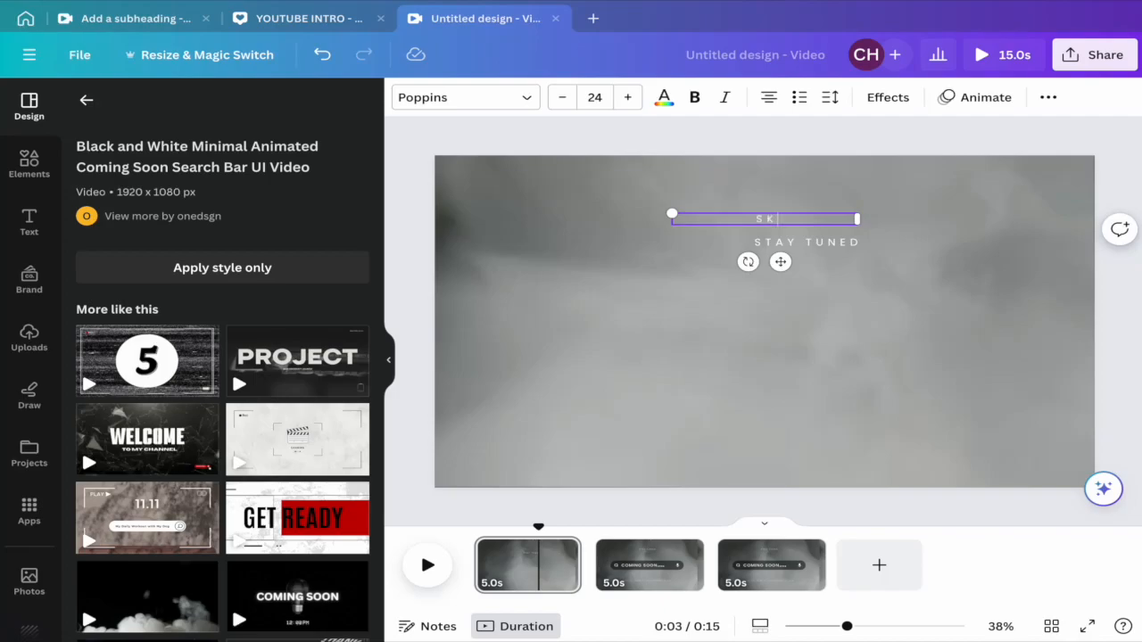
{"action": "left_click", "coordinate": [860, 245]}
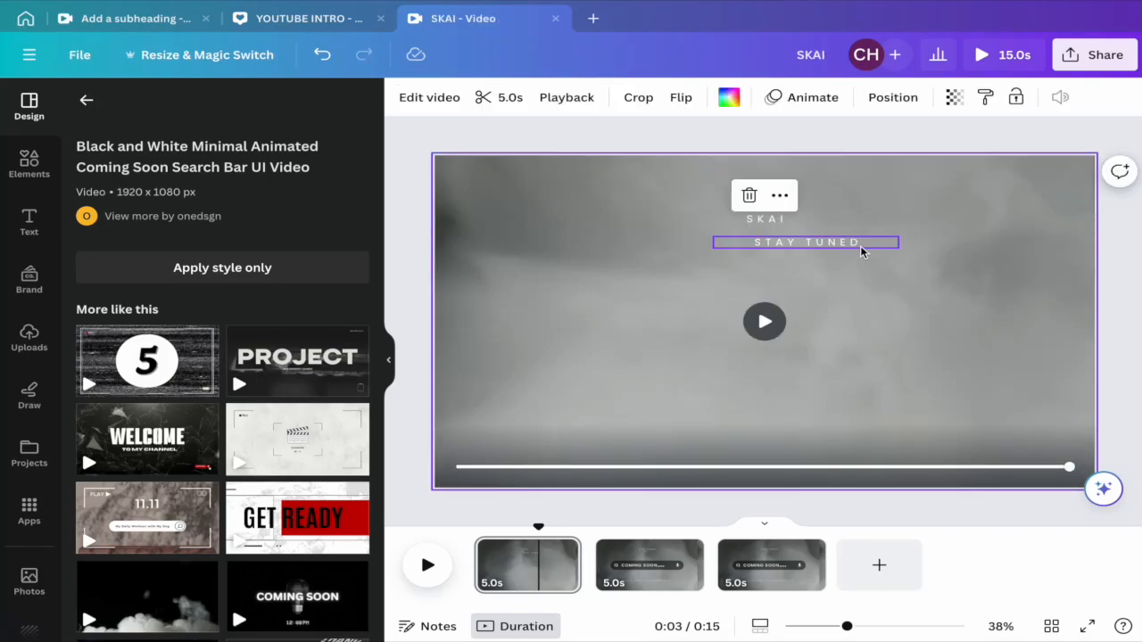
{"action": "left_click", "coordinate": [860, 242]}
{"action": "double_click", "coordinate": [860, 242]}
{"action": "key", "text": "BackSpace"}
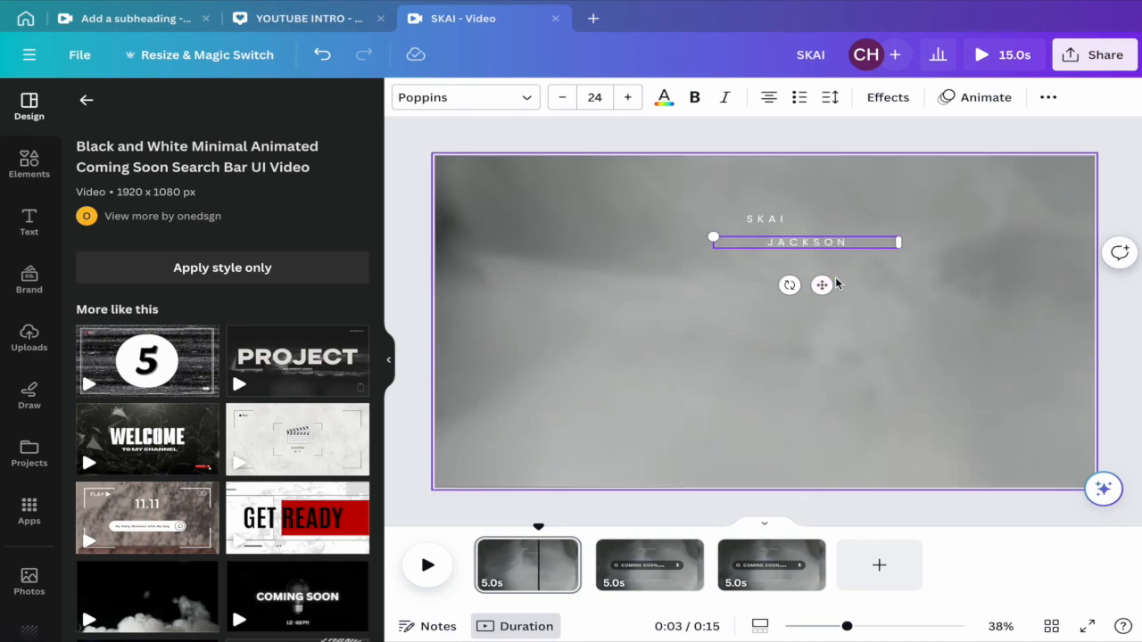
Step: Apply the Neon text effect to the "JACKSON" text
{"action": "left_click_drag", "start_coordinate": [855, 247], "coordinate": [764, 248]}
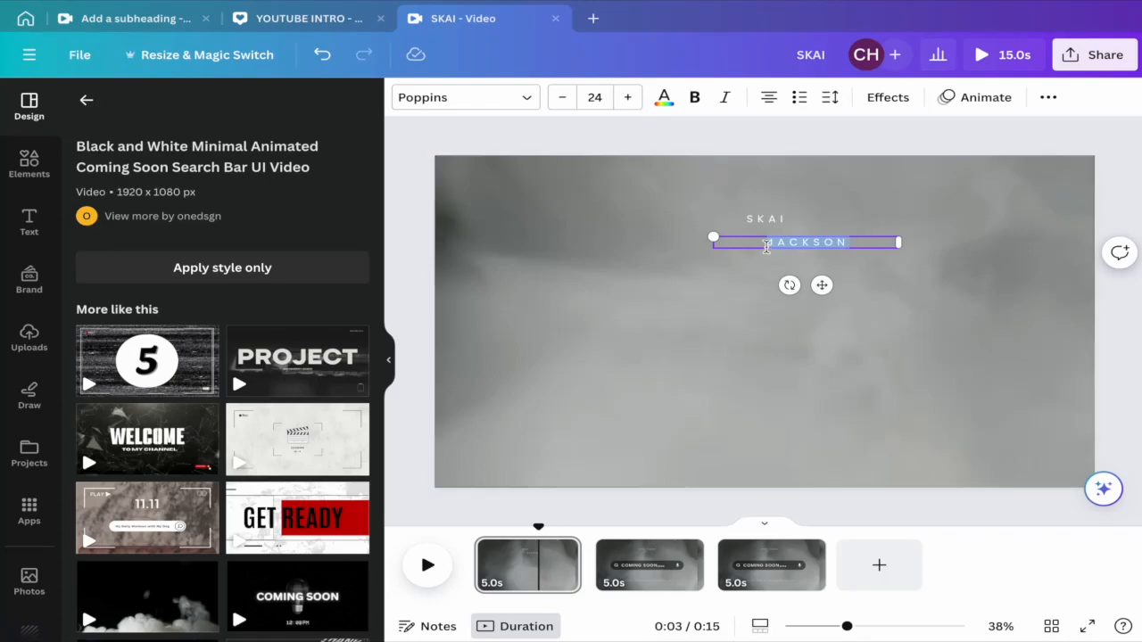
{"action": "left_click", "coordinate": [886, 100]}
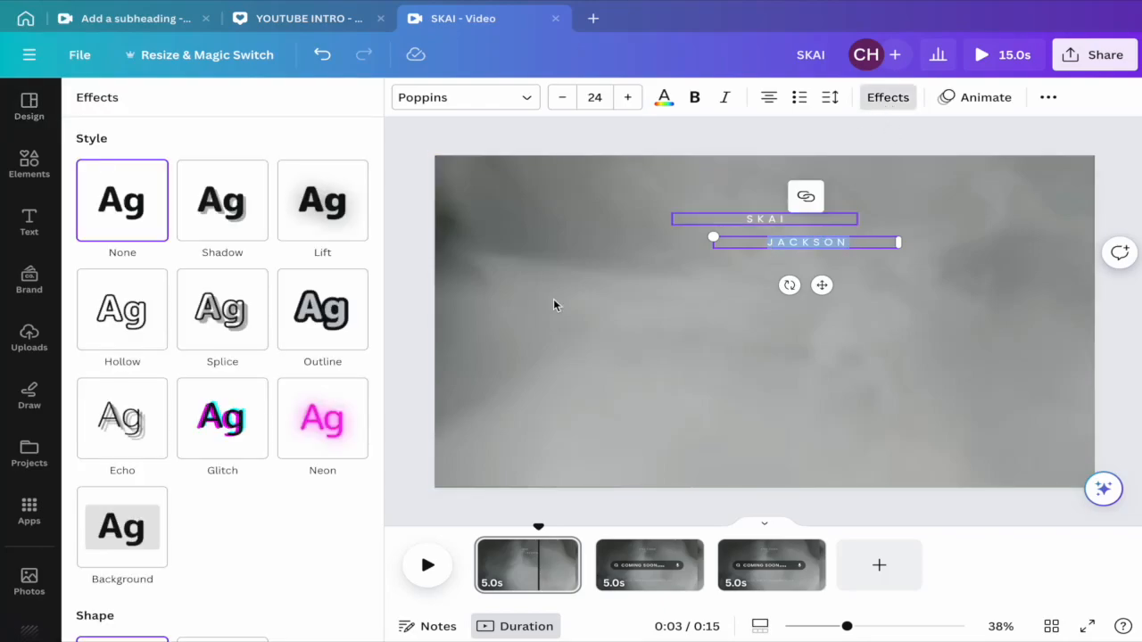
{"action": "left_click", "coordinate": [331, 438]}
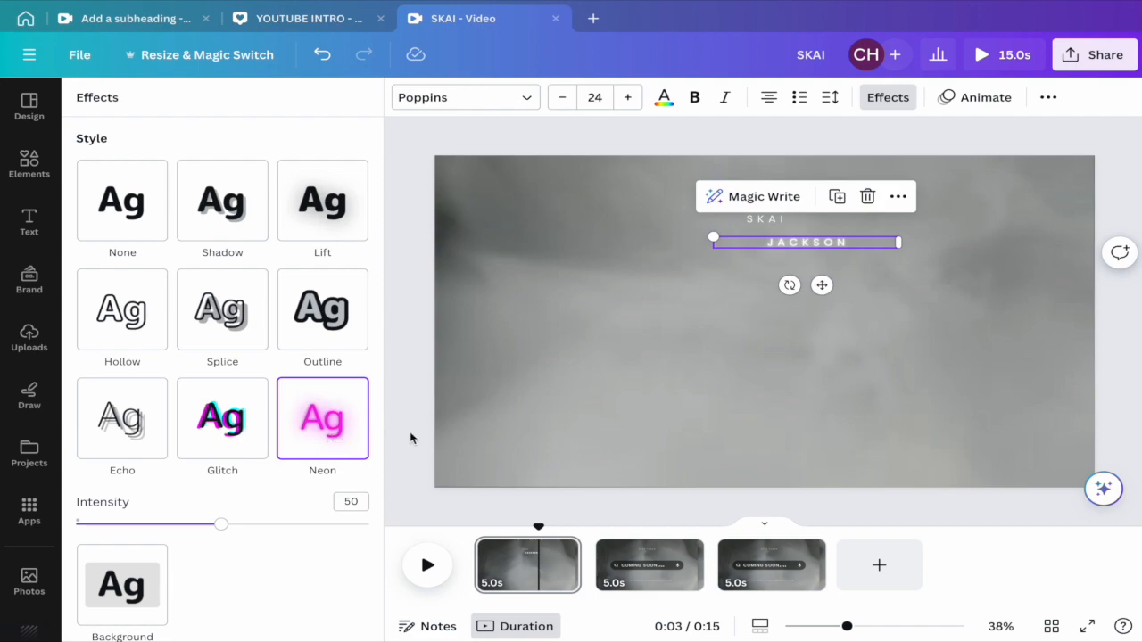
Step: Change the font of the "JACKSON" text to Breathing
{"action": "left_click", "coordinate": [515, 100]}
{"action": "left_click", "coordinate": [292, 150]}
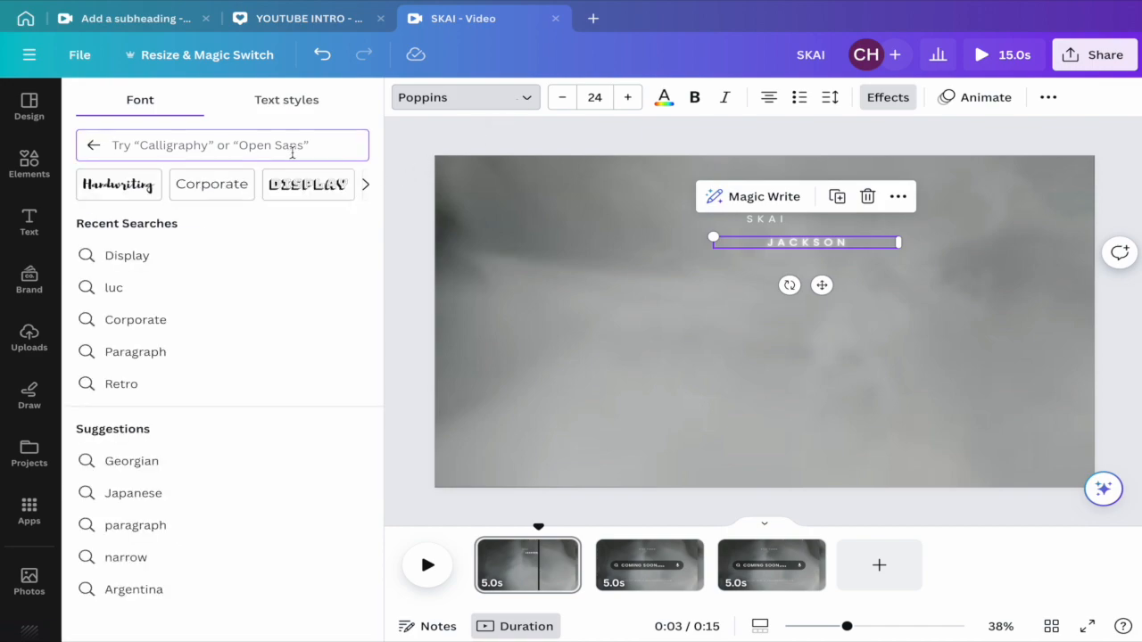
{"action": "type", "text": "brea"}
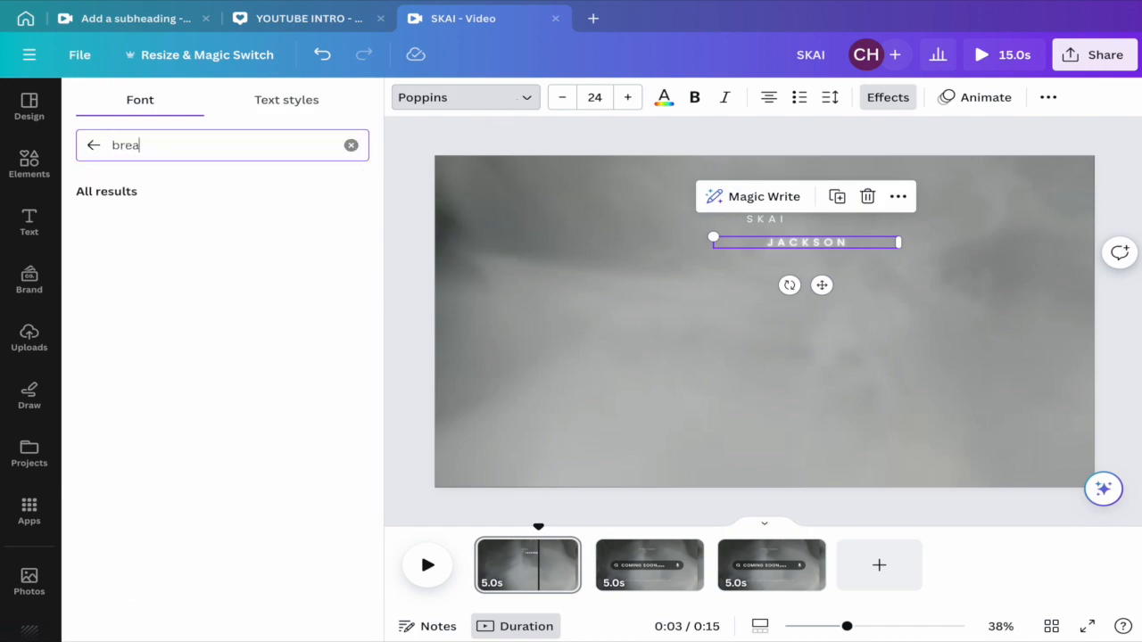
{"action": "type", "text": "th"}
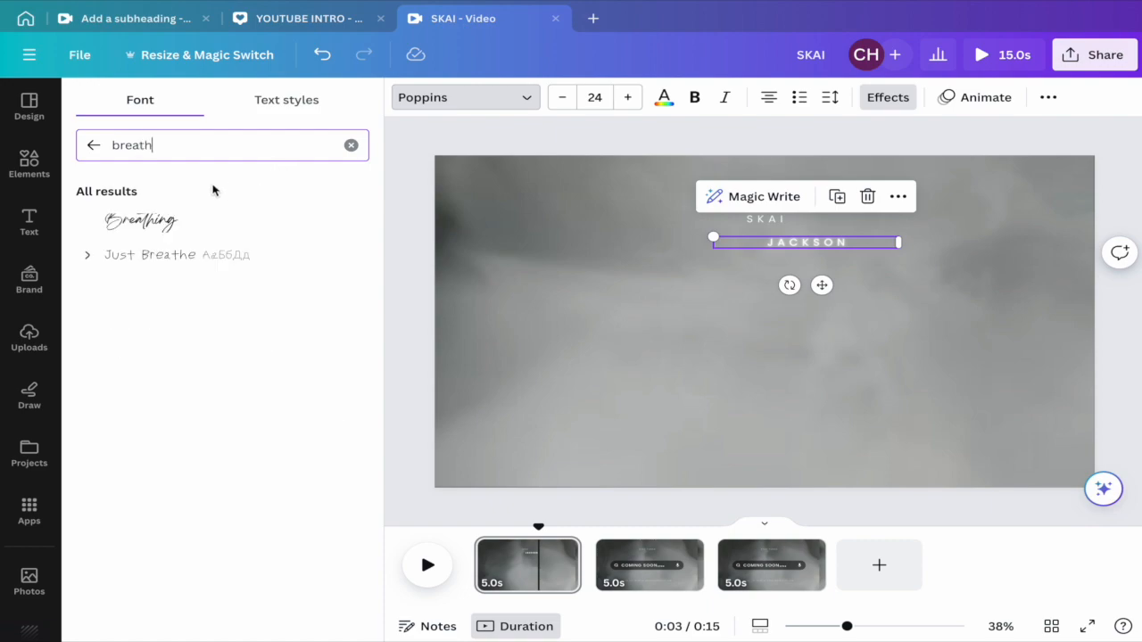
{"action": "left_click", "coordinate": [174, 225]}
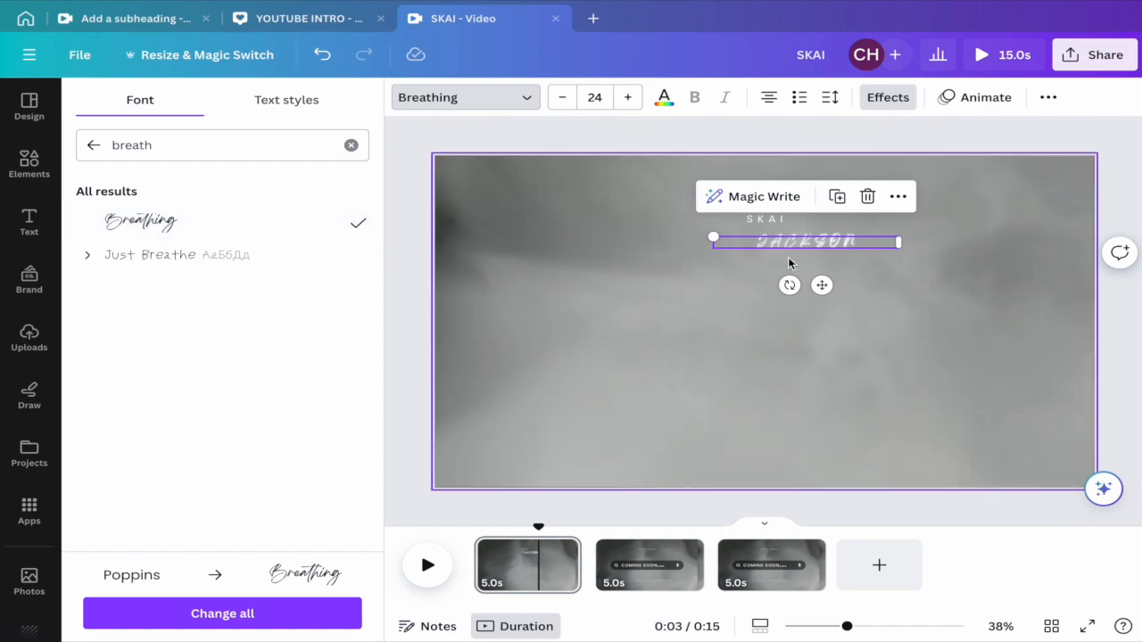
Step: Move the "JACKSON" text down and slightly to the left, leaving a gap below "SKAI"
{"action": "left_click", "coordinate": [886, 242]}
{"action": "left_click", "coordinate": [902, 256]}
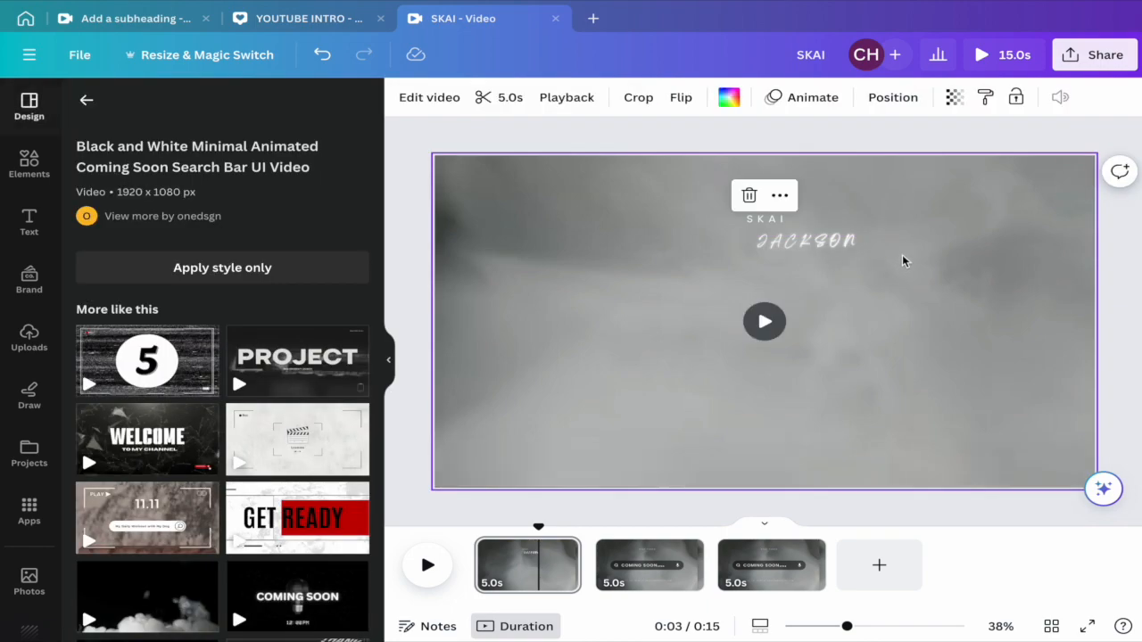
{"action": "left_click", "coordinate": [854, 248]}
{"action": "left_click_drag", "start_coordinate": [821, 284], "coordinate": [759, 326]}
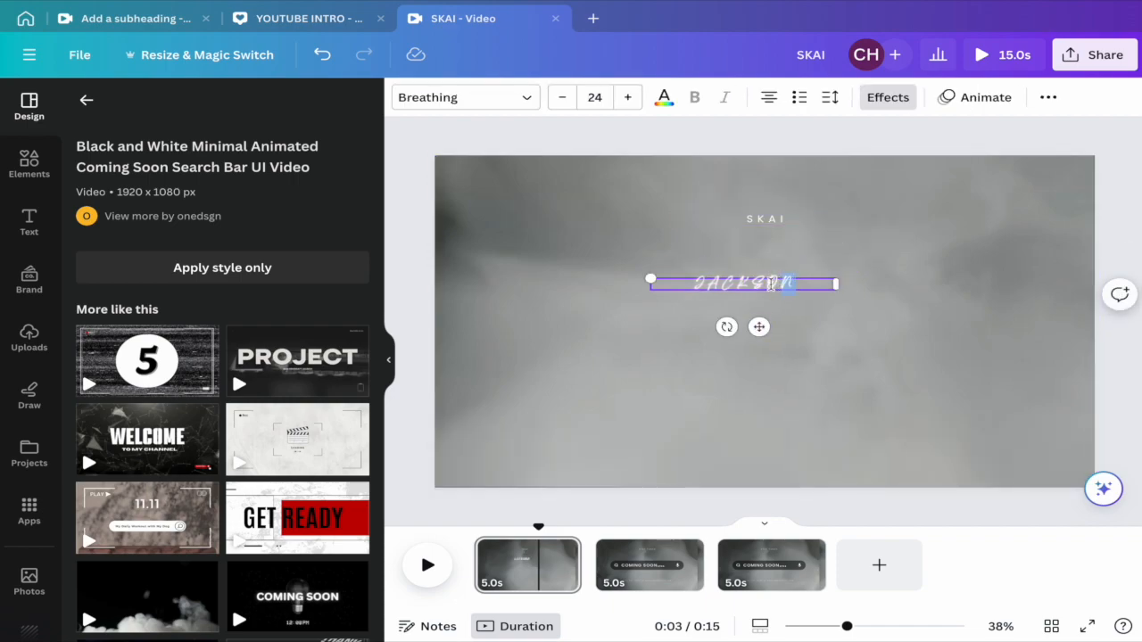
Step: Set the "JACKSON" text to size 88 on a single line and reposition it closer below "SKAI"
{"action": "left_click_drag", "start_coordinate": [777, 284], "coordinate": [764, 216]}
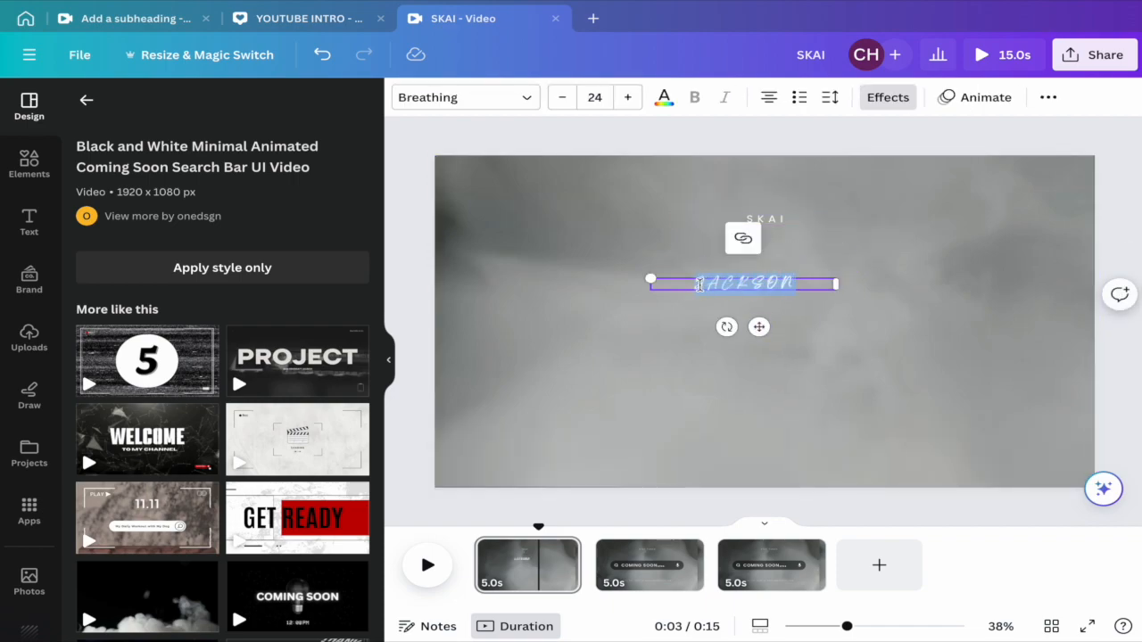
{"action": "left_click", "coordinate": [595, 97]}
{"action": "scroll", "coordinate": [632, 342], "scroll_direction": "down", "scroll_amount": 3}
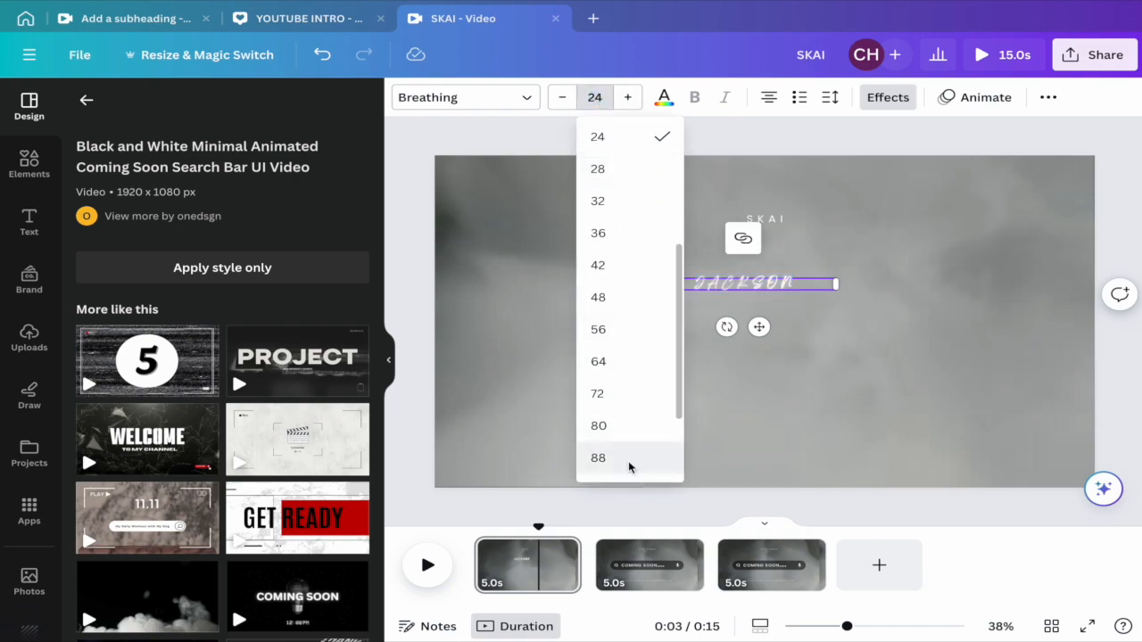
{"action": "left_click", "coordinate": [598, 458]}
{"action": "left_click_drag", "start_coordinate": [837, 351], "coordinate": [1077, 301]}
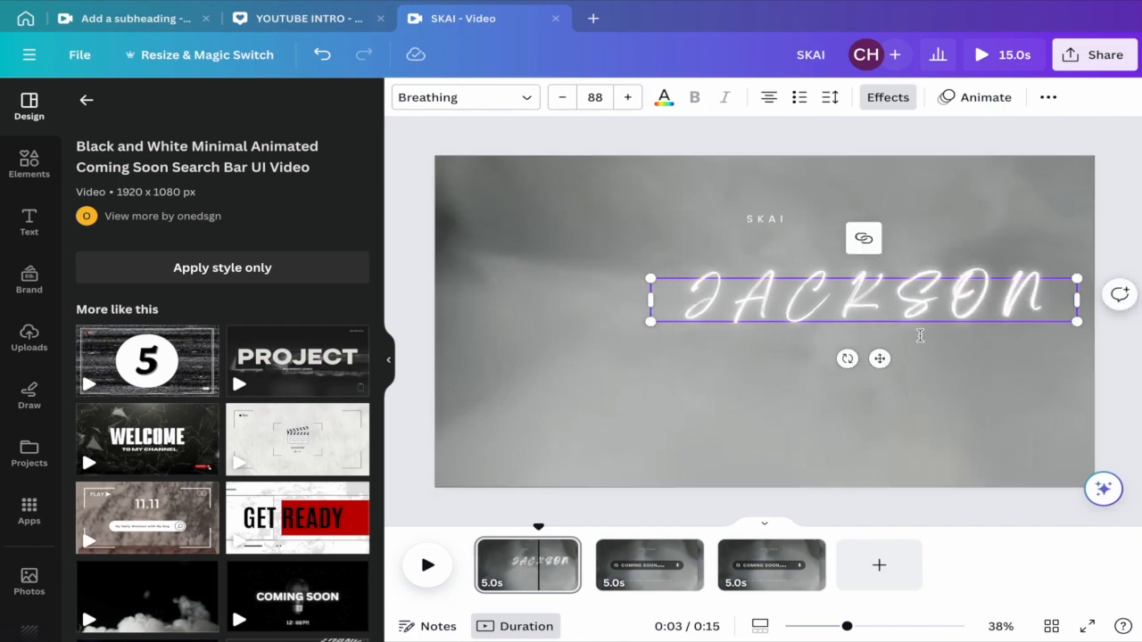
{"action": "left_click_drag", "start_coordinate": [879, 358], "coordinate": [810, 346]}
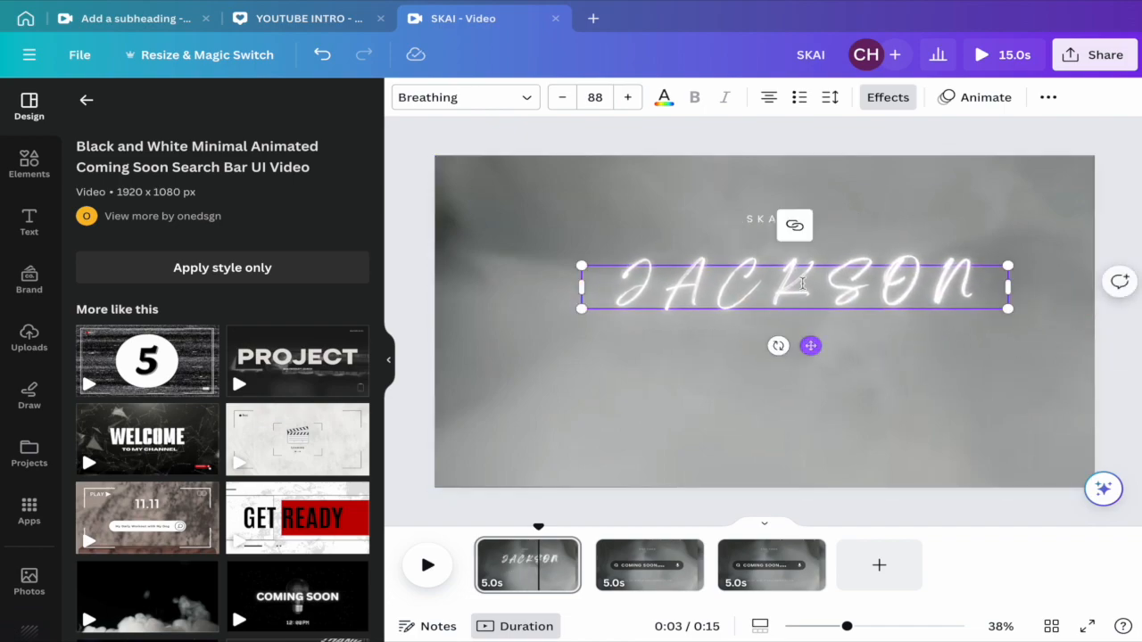
Step: Change the color of the "SKAI" text to black
{"action": "left_click", "coordinate": [759, 221]}
{"action": "left_click", "coordinate": [784, 218]}
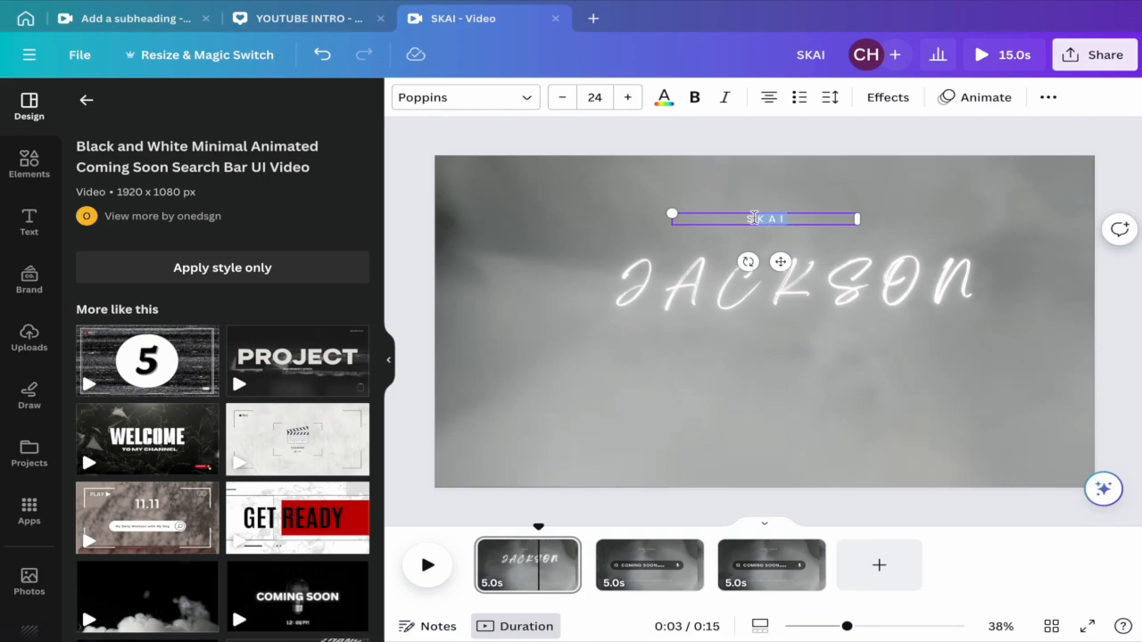
{"action": "left_click_drag", "start_coordinate": [754, 219], "coordinate": [750, 215]}
{"action": "left_click", "coordinate": [664, 98]}
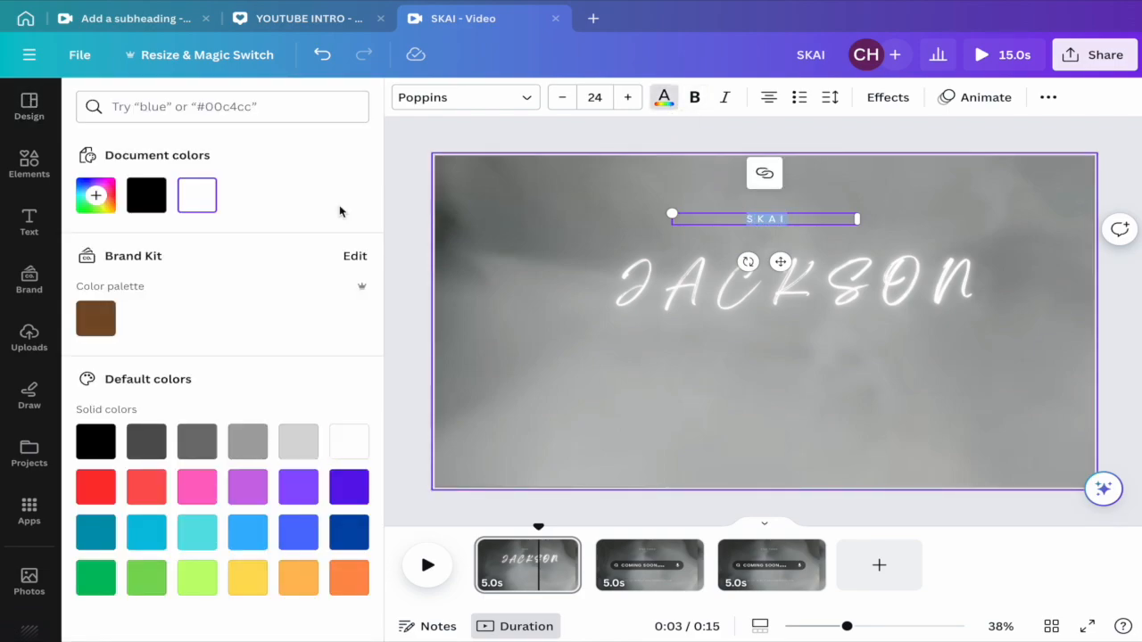
{"action": "left_click", "coordinate": [153, 198]}
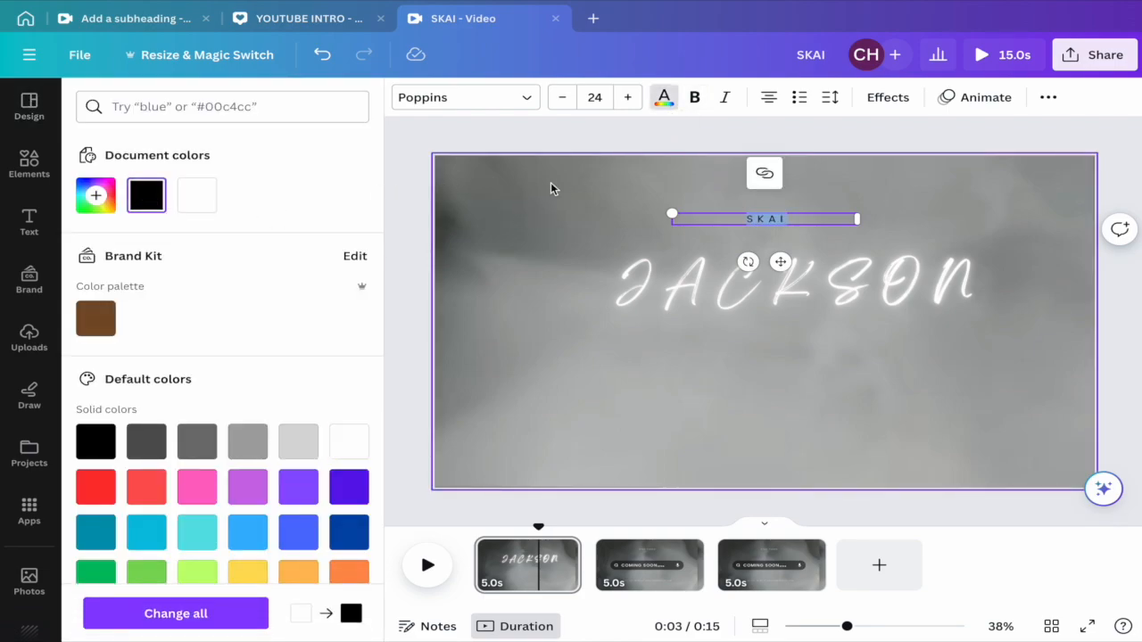
Step: Change the font of the "SKAI" text to Pierson
{"action": "left_click", "coordinate": [509, 103]}
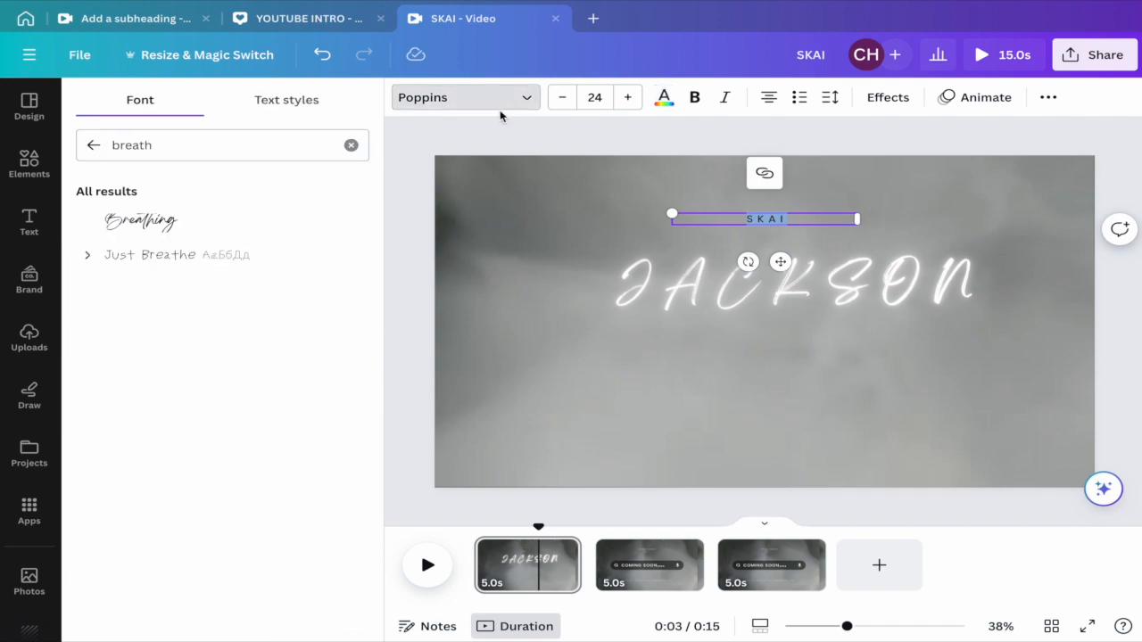
{"action": "left_click", "coordinate": [350, 145]}
{"action": "left_click", "coordinate": [799, 222]}
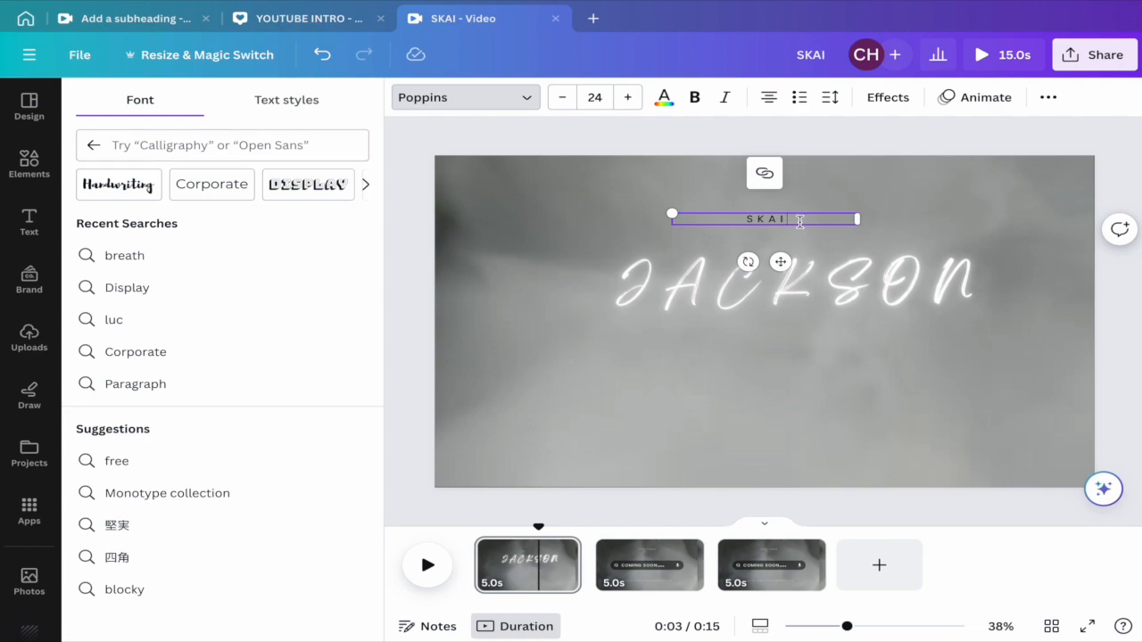
{"action": "left_click", "coordinate": [275, 148]}
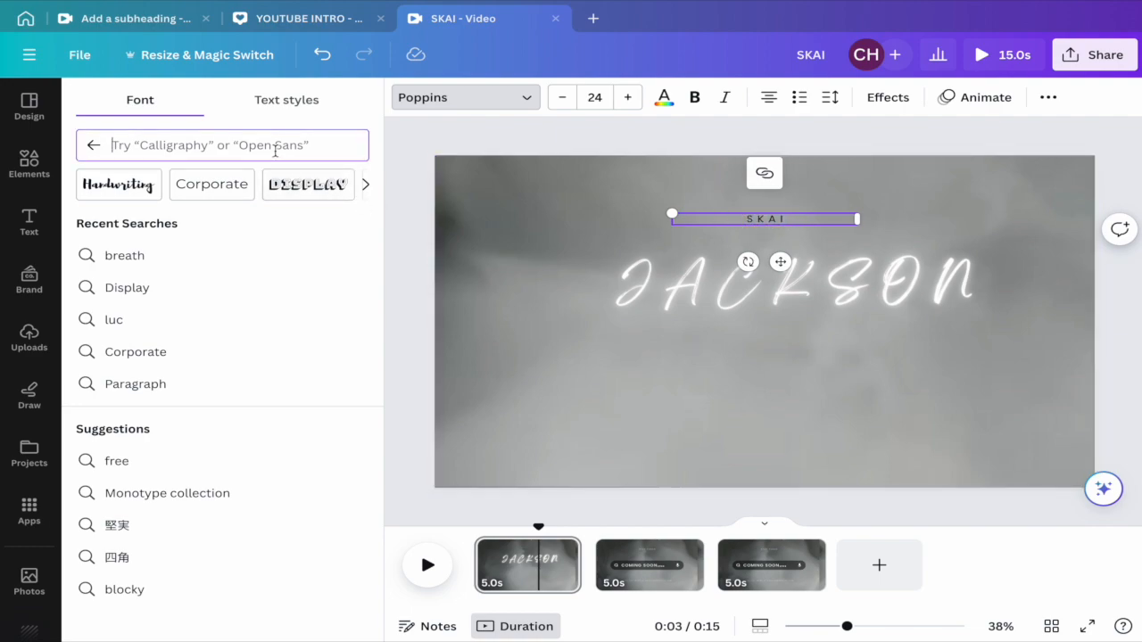
{"action": "type", "text": "pi"}
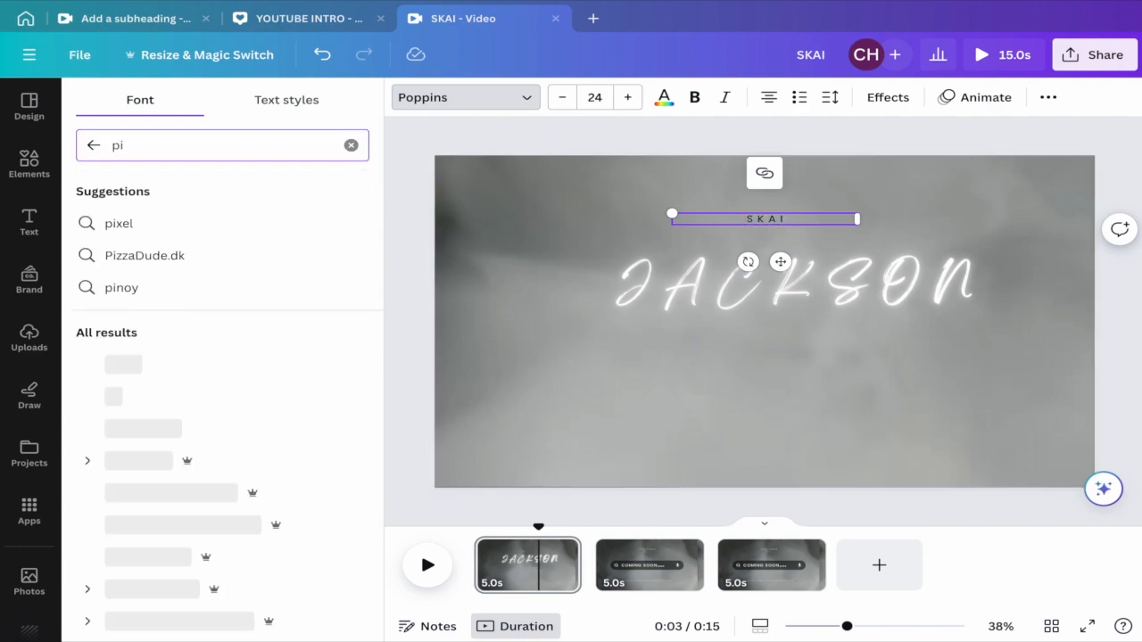
{"action": "type", "text": "er"}
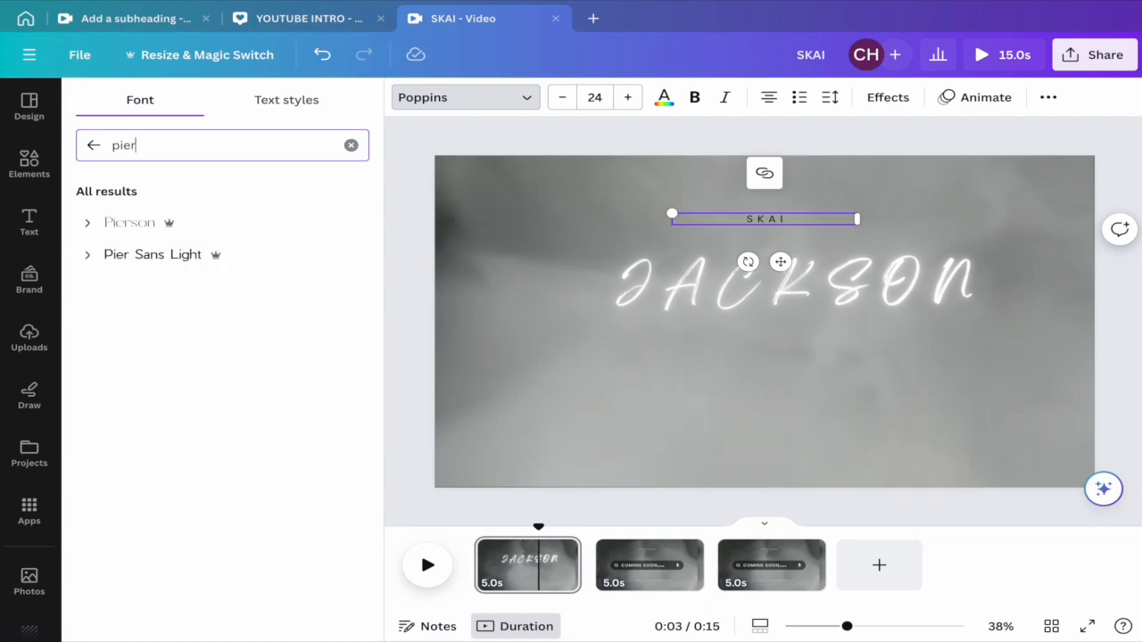
{"action": "left_click", "coordinate": [149, 224]}
Step: Make the "SKAI" text bold and set its font size to 80
{"action": "double_click", "coordinate": [794, 218]}
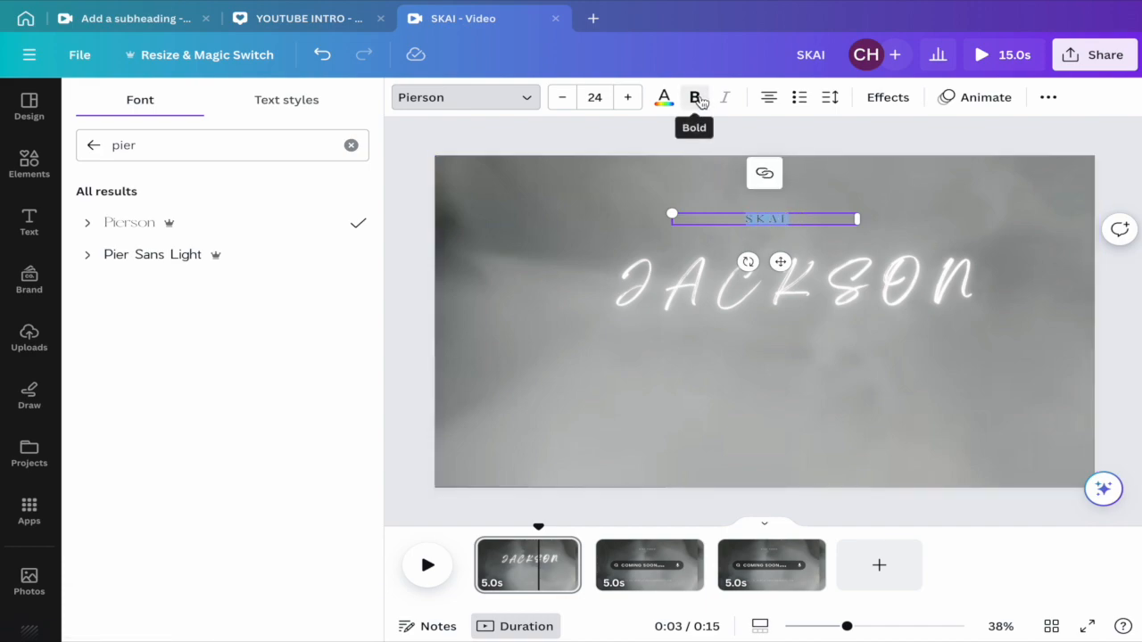
{"action": "left_click", "coordinate": [594, 97]}
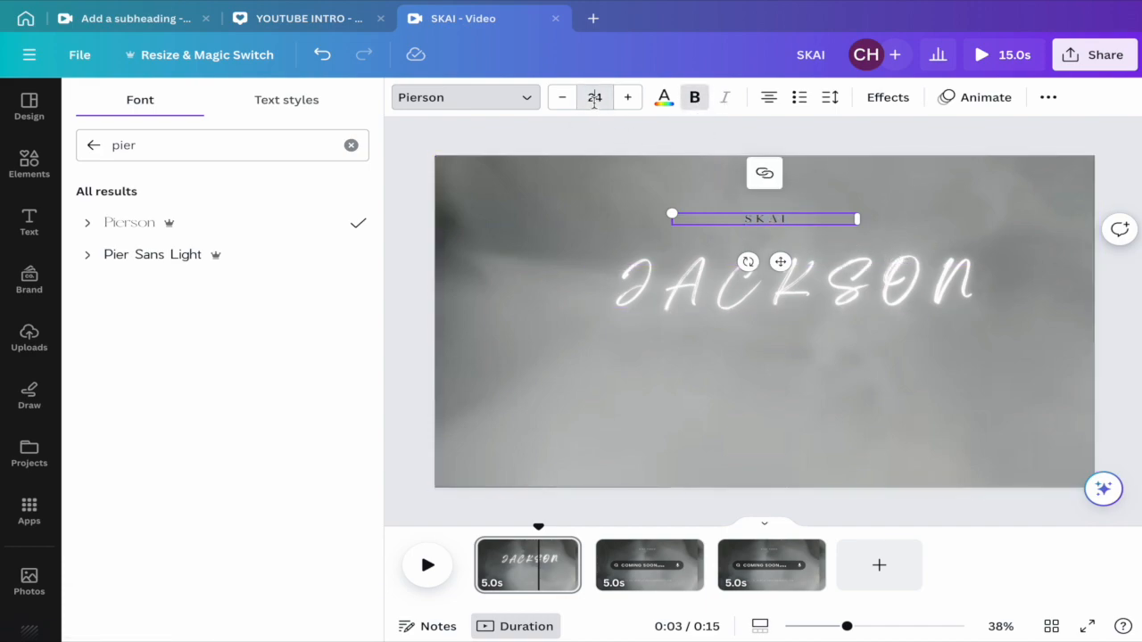
{"action": "scroll", "coordinate": [654, 354], "scroll_direction": "down", "scroll_amount": 3}
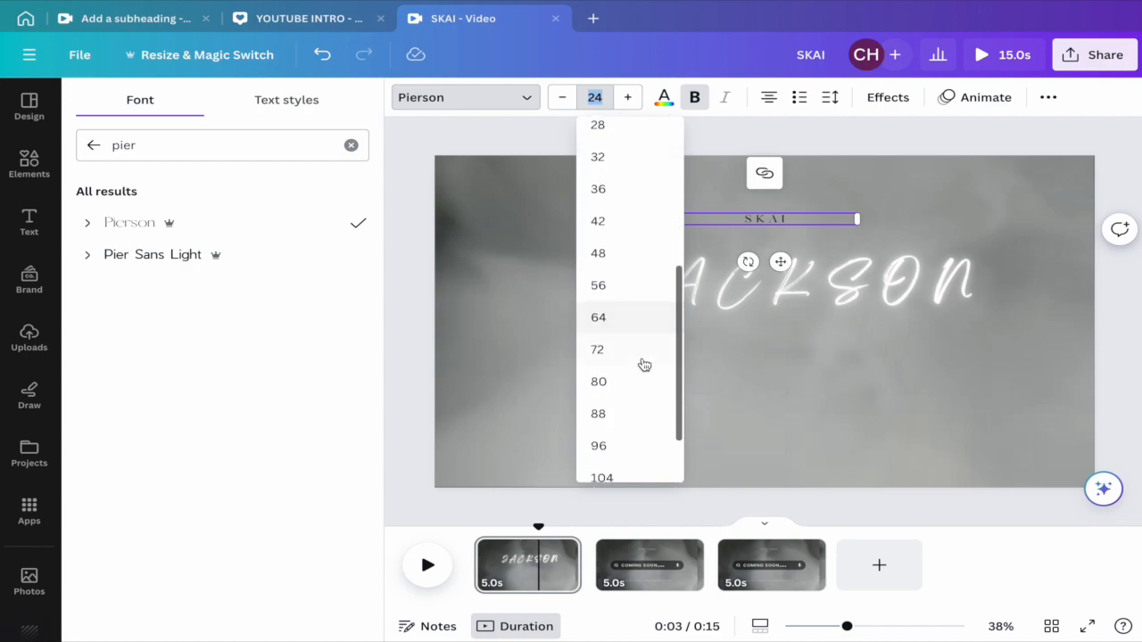
{"action": "left_click", "coordinate": [623, 386]}
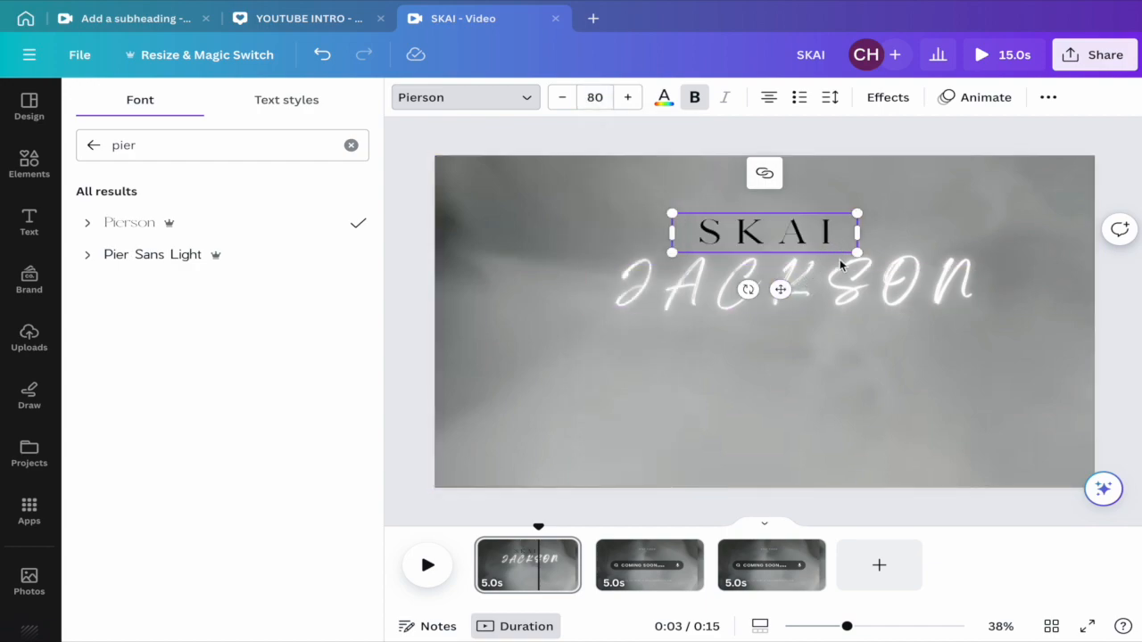
Step: Enlarge both name texts, bringing "JACKSON" to size 114, and arrange "SKAI" directly above "JACKSON" on the right side of the page
{"action": "left_click_drag", "start_coordinate": [856, 253], "coordinate": [1126, 362]}
{"action": "left_click", "coordinate": [848, 290]}
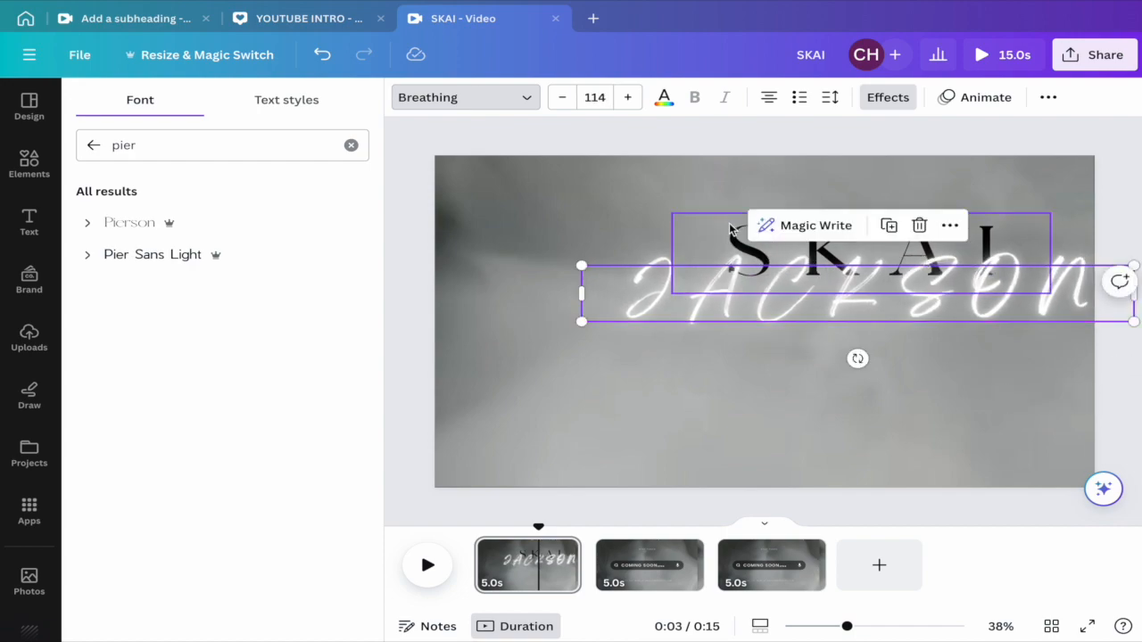
{"action": "left_click", "coordinate": [803, 248]}
{"action": "left_click_drag", "start_coordinate": [823, 242], "coordinate": [778, 201]}
{"action": "mouse_move", "coordinate": [954, 288]}
{"action": "left_mouse_down"}
{"action": "mouse_move", "coordinate": [933, 286]}
{"action": "mouse_move", "coordinate": [937, 265]}
{"action": "mouse_move", "coordinate": [937, 288]}
{"action": "left_mouse_up"}
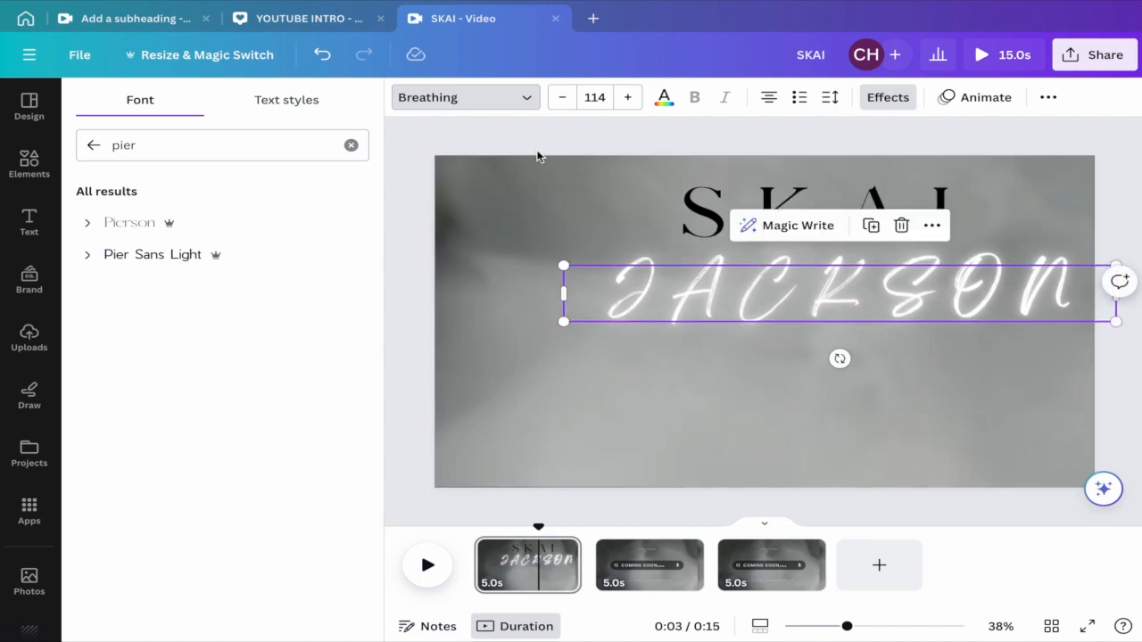
Step: Check the first page of the finished "Add a subheading" design as a reference, and return to the SKAI video
{"action": "left_click", "coordinate": [171, 21]}
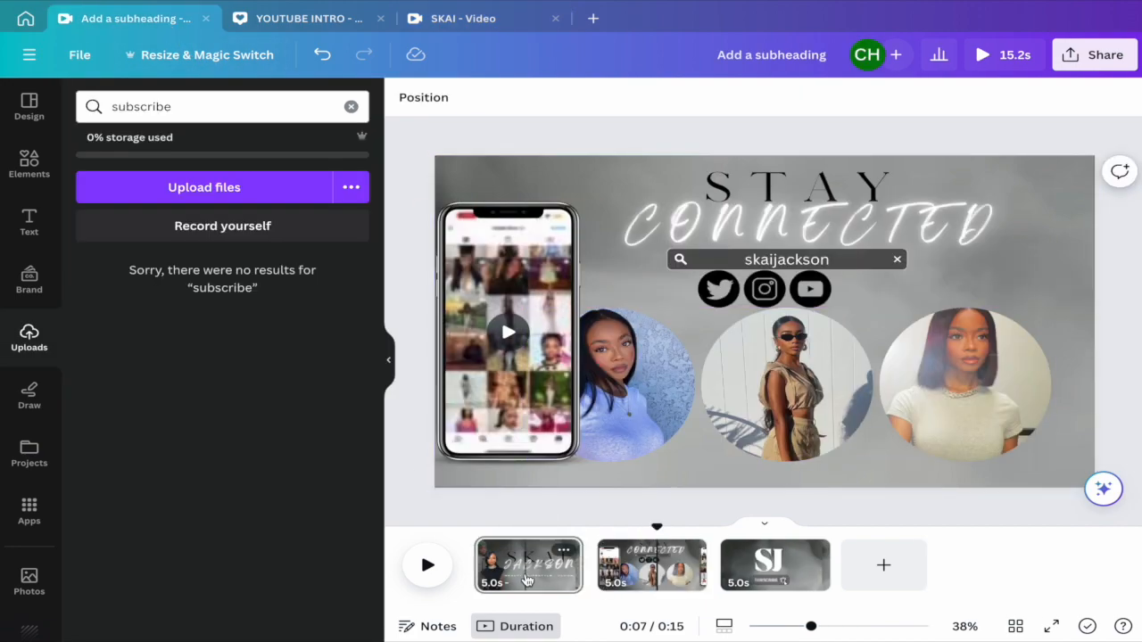
{"action": "left_click", "coordinate": [530, 576]}
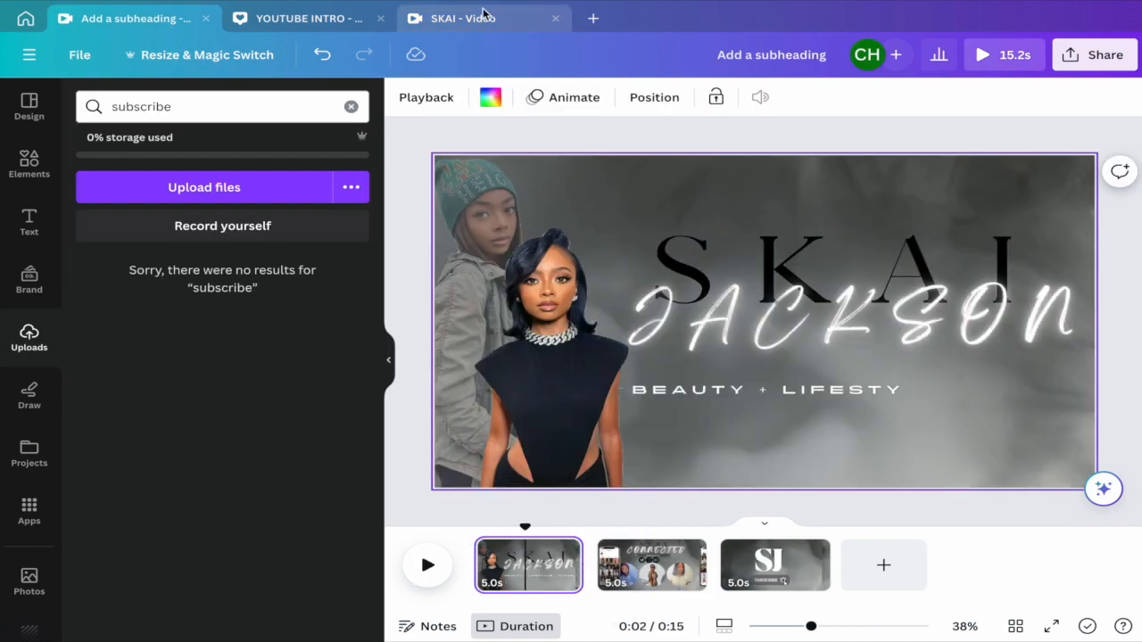
{"action": "left_click", "coordinate": [487, 18]}
{"action": "left_click", "coordinate": [712, 396]}
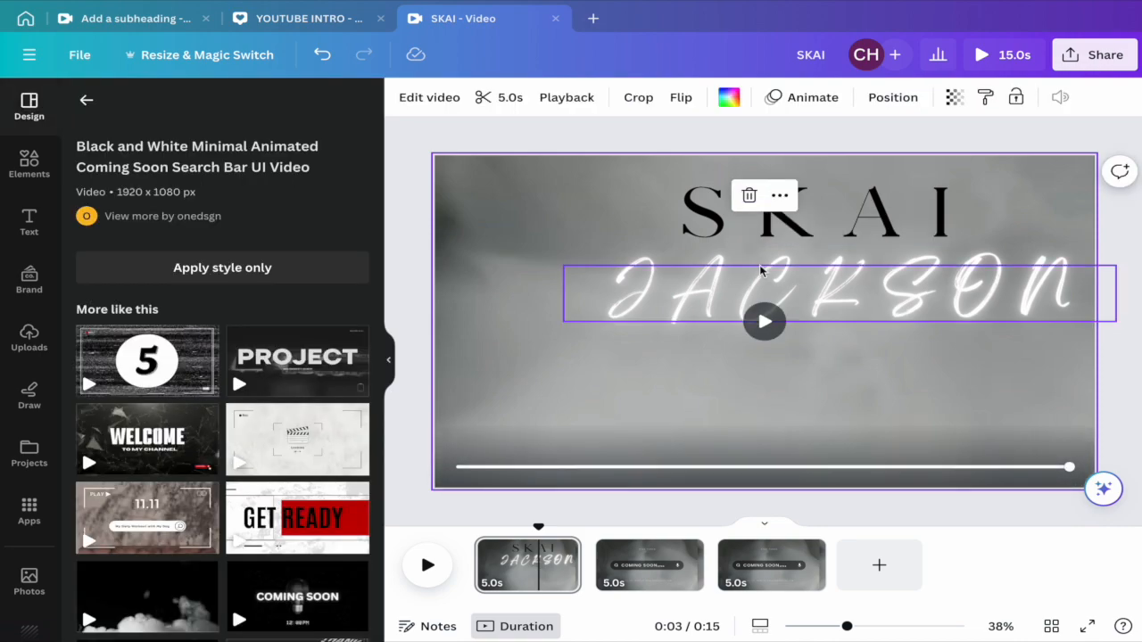
Step: Add the body text "BEAUTY + LIFESTYLE + VLOGS" and place it on a single line near the page's lower edge, below "JACKSON"
{"action": "left_click", "coordinate": [29, 223]}
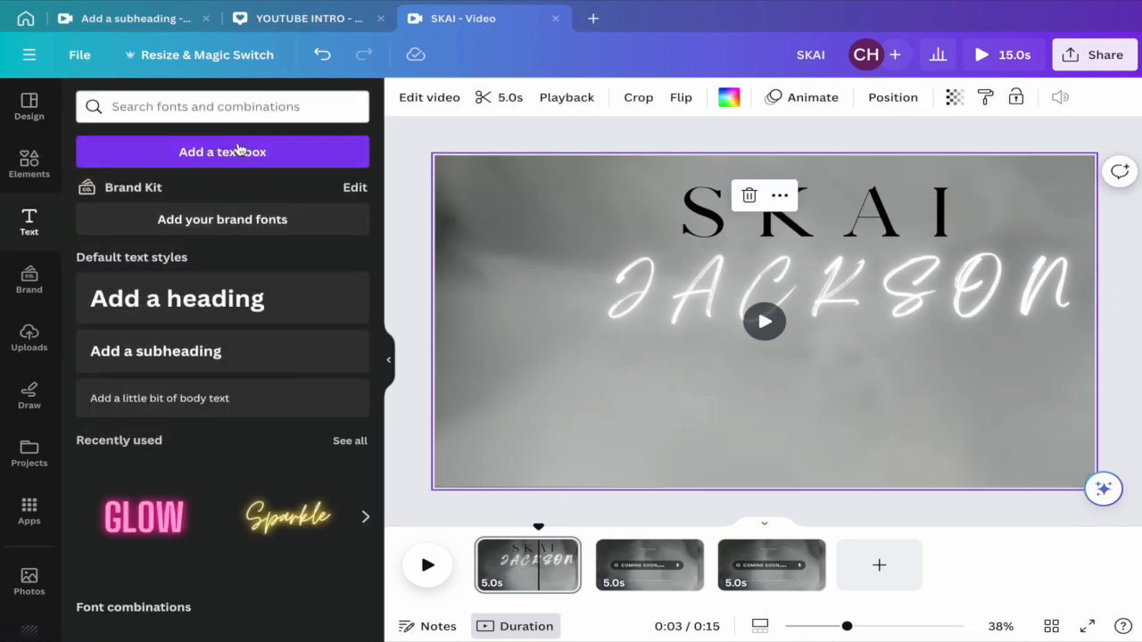
{"action": "left_click", "coordinate": [192, 397]}
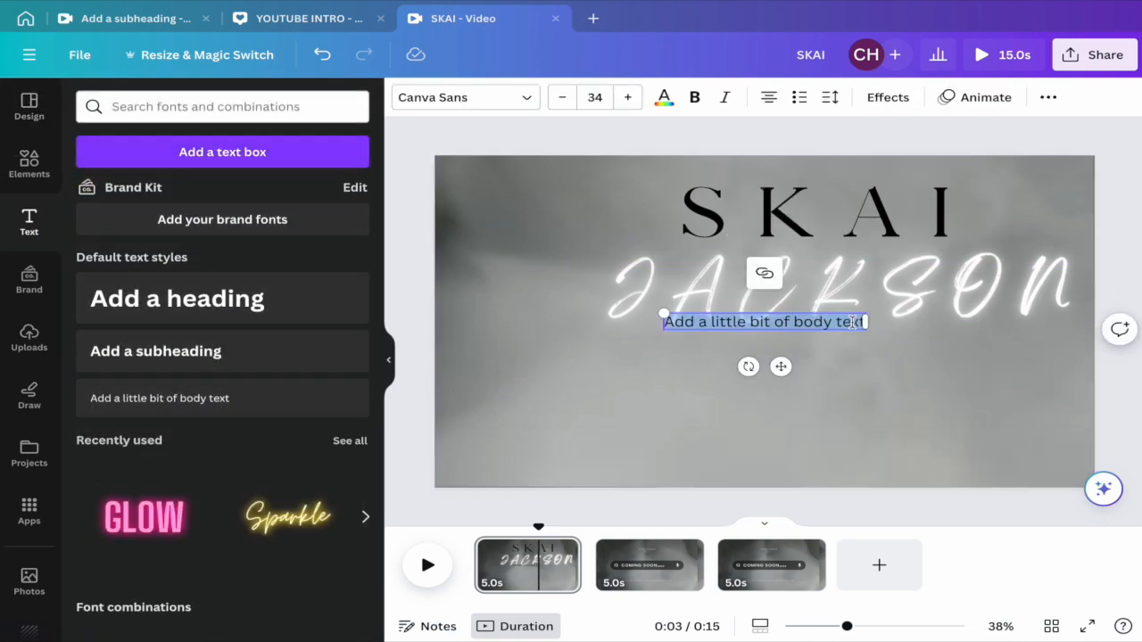
{"action": "left_click_drag", "start_coordinate": [664, 321], "coordinate": [852, 322]}
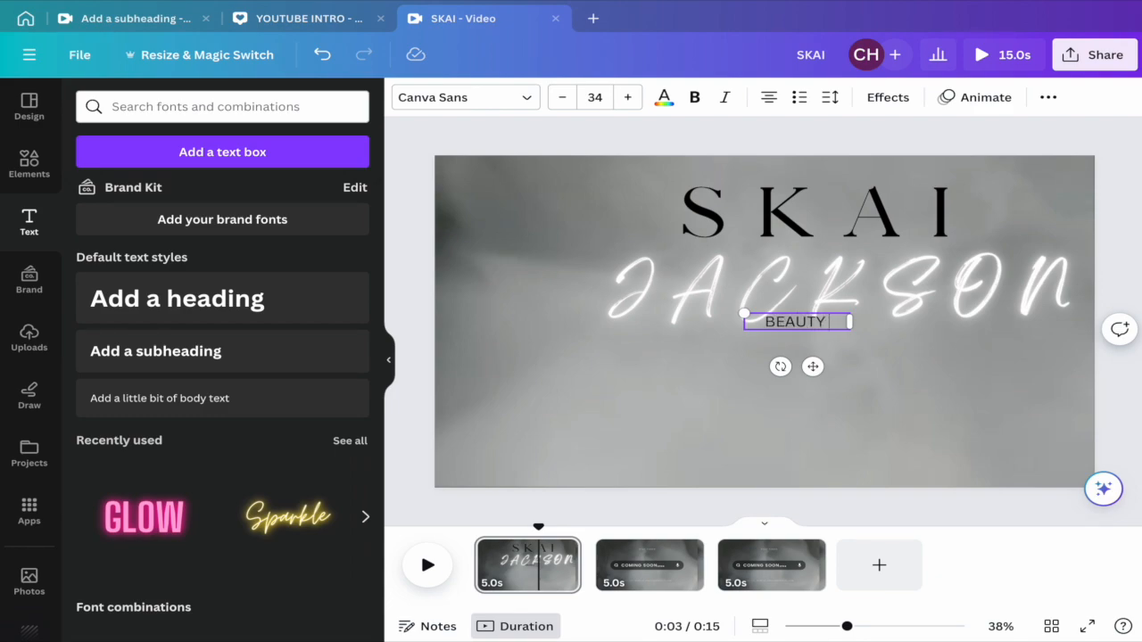
{"action": "type", "text": "FESTYLE"}
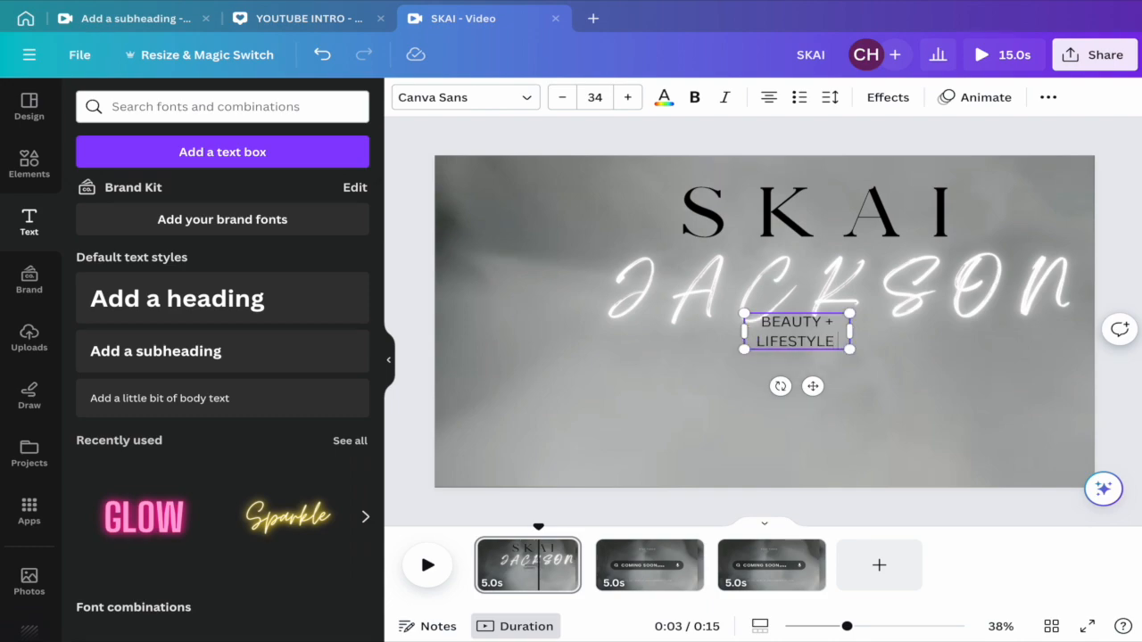
{"action": "type", "text": " + VLOGS"}
{"action": "left_click_drag", "start_coordinate": [850, 341], "coordinate": [1057, 366]}
{"action": "left_click_drag", "start_coordinate": [915, 364], "coordinate": [878, 476]}
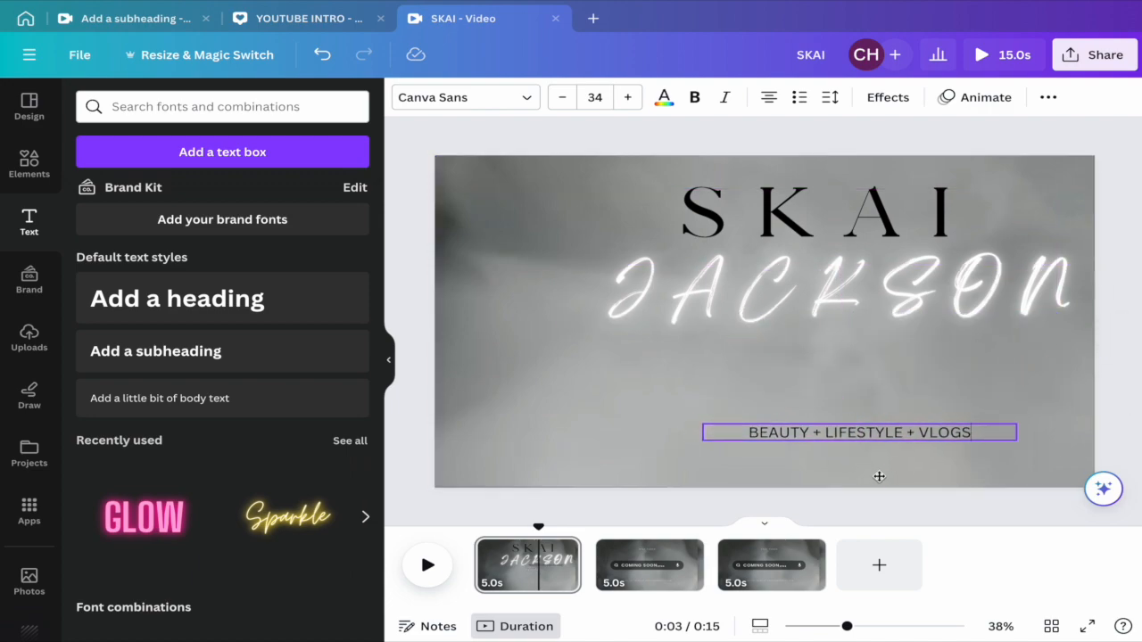
Step: Recolor the whole "BEAUTY + LIFESTYLE + VLOGS" tagline white
{"action": "left_click", "coordinate": [664, 98]}
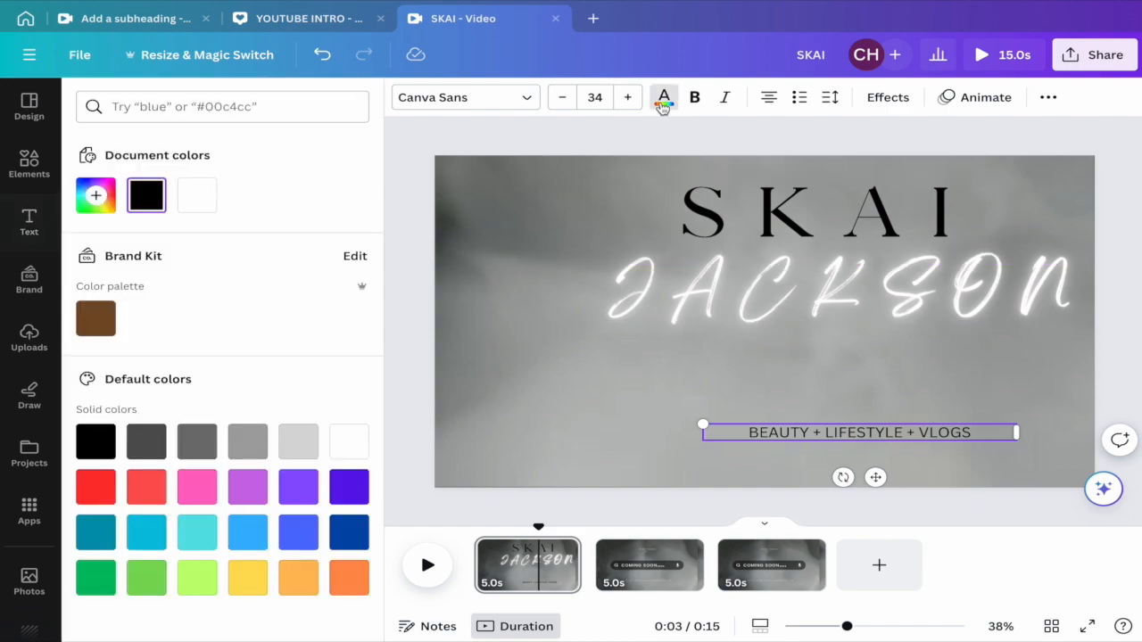
{"action": "left_click", "coordinate": [195, 200]}
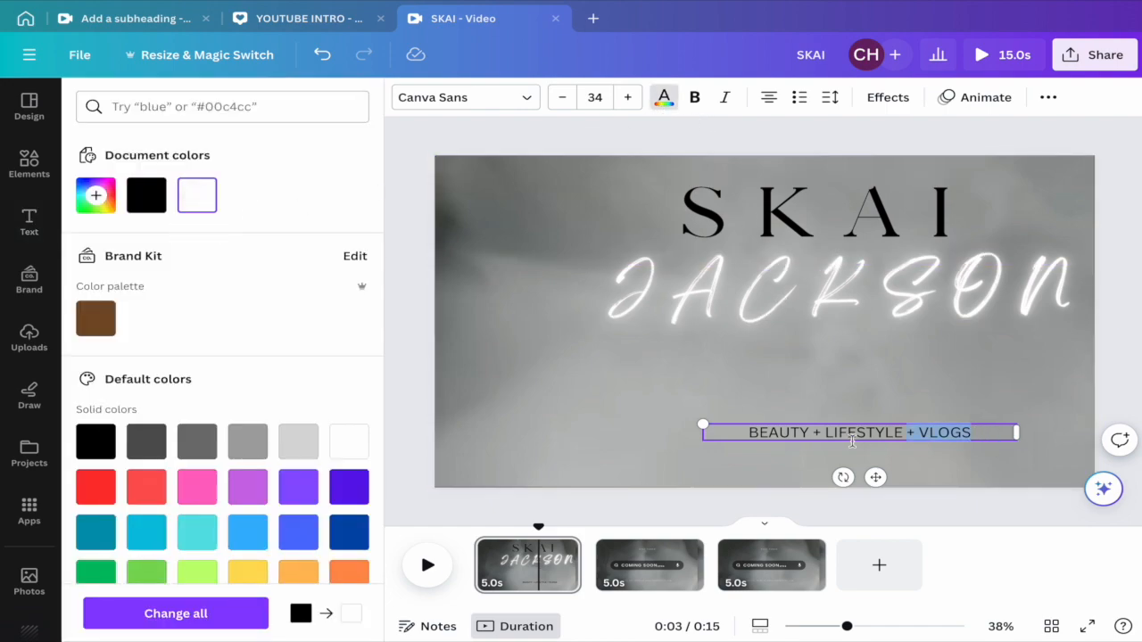
{"action": "left_click_drag", "start_coordinate": [877, 439], "coordinate": [746, 433]}
{"action": "left_click", "coordinate": [669, 100]}
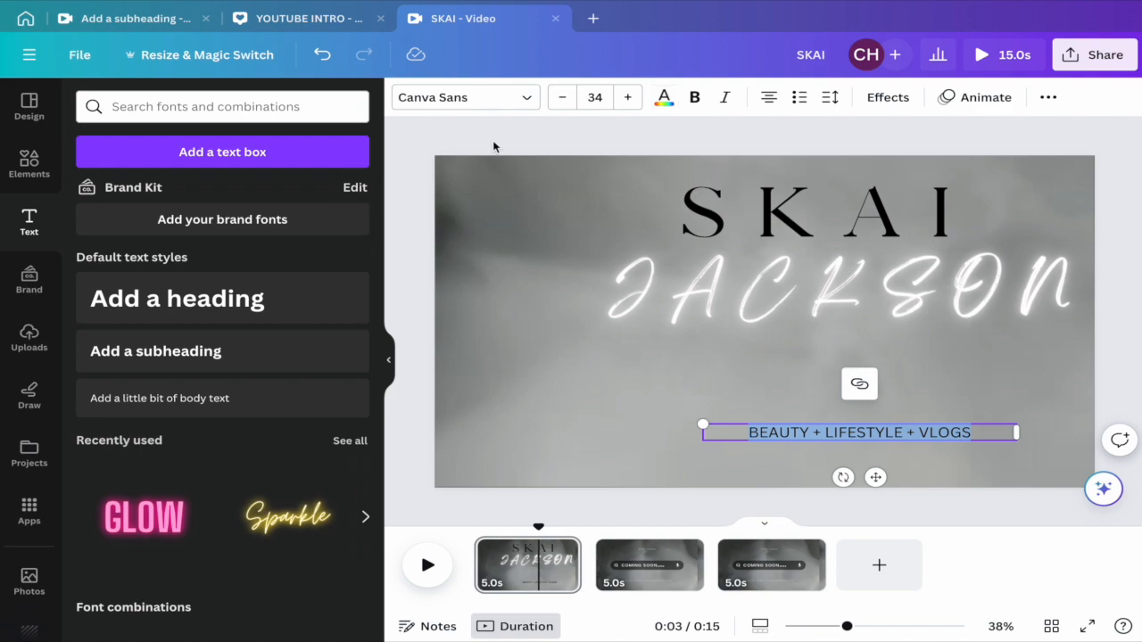
{"action": "left_click", "coordinate": [664, 98]}
{"action": "left_click", "coordinate": [196, 195]}
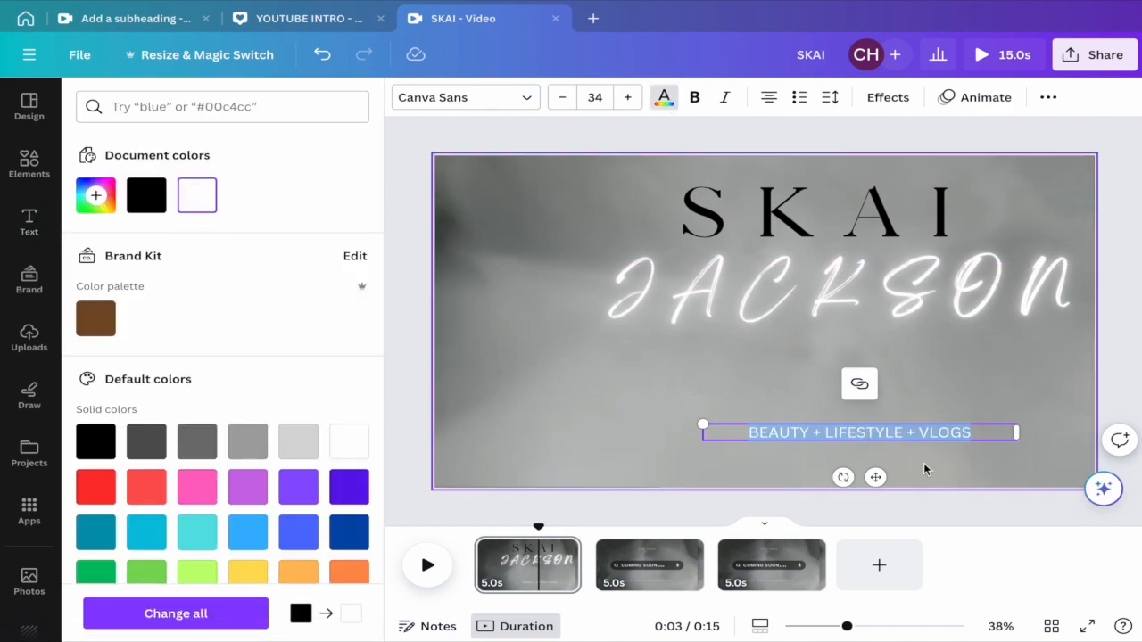
{"action": "left_click", "coordinate": [928, 314]}
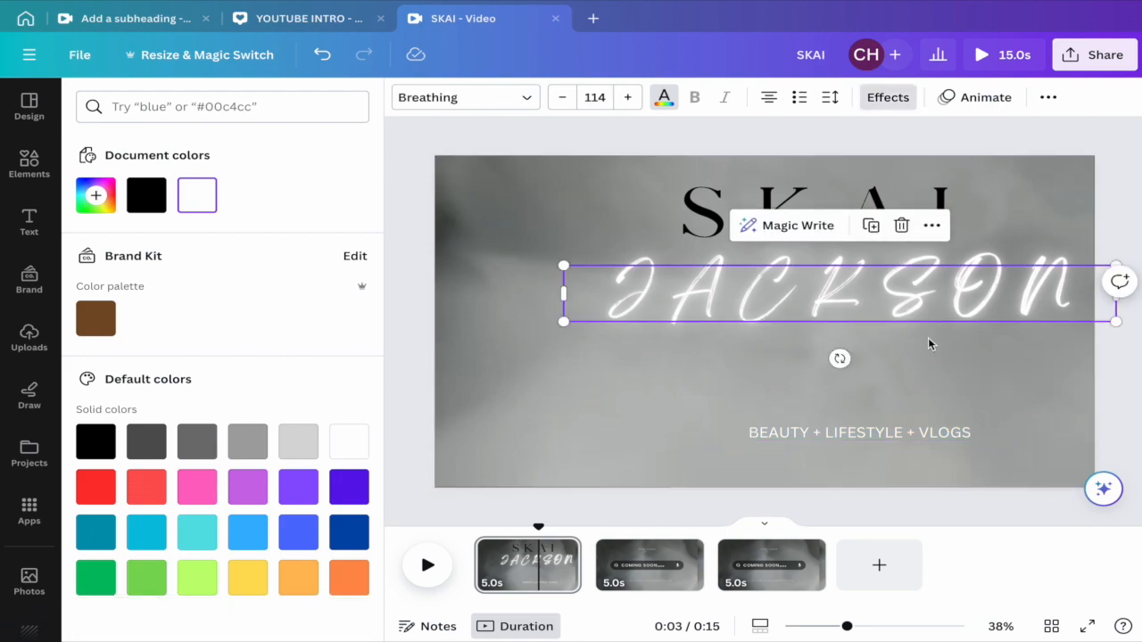
{"action": "left_click", "coordinate": [619, 399]}
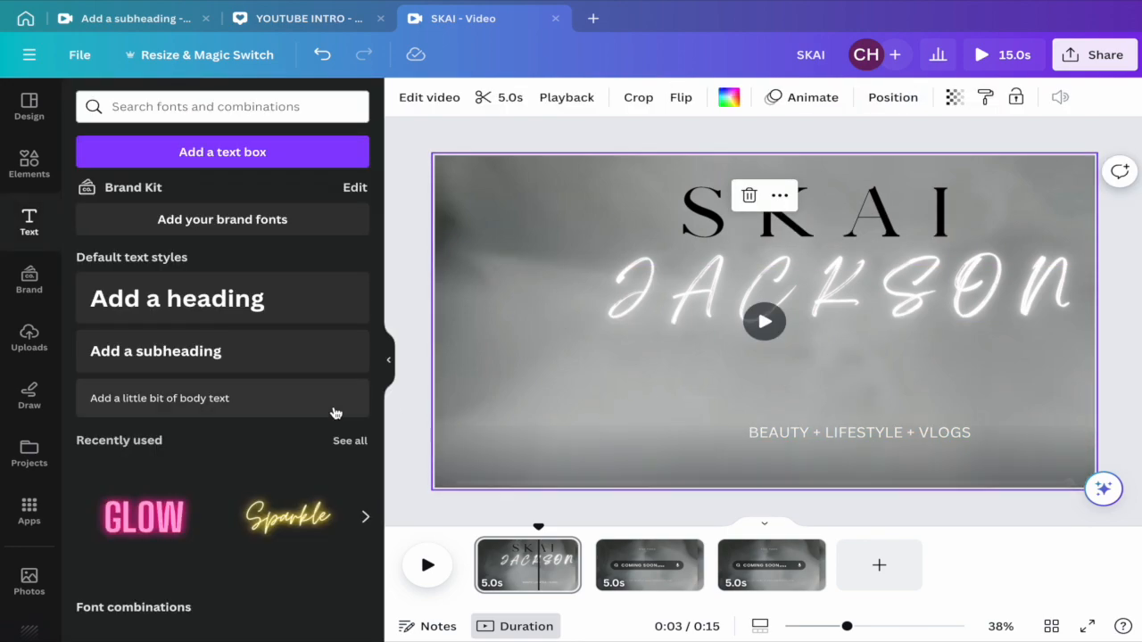
Step: Move the "BEAUTY + LIFESTYLE + VLOGS" tagline slightly and set its font to Lucidity Expand
{"action": "left_click", "coordinate": [822, 436]}
{"action": "left_click", "coordinate": [987, 448]}
{"action": "left_click", "coordinate": [979, 432]}
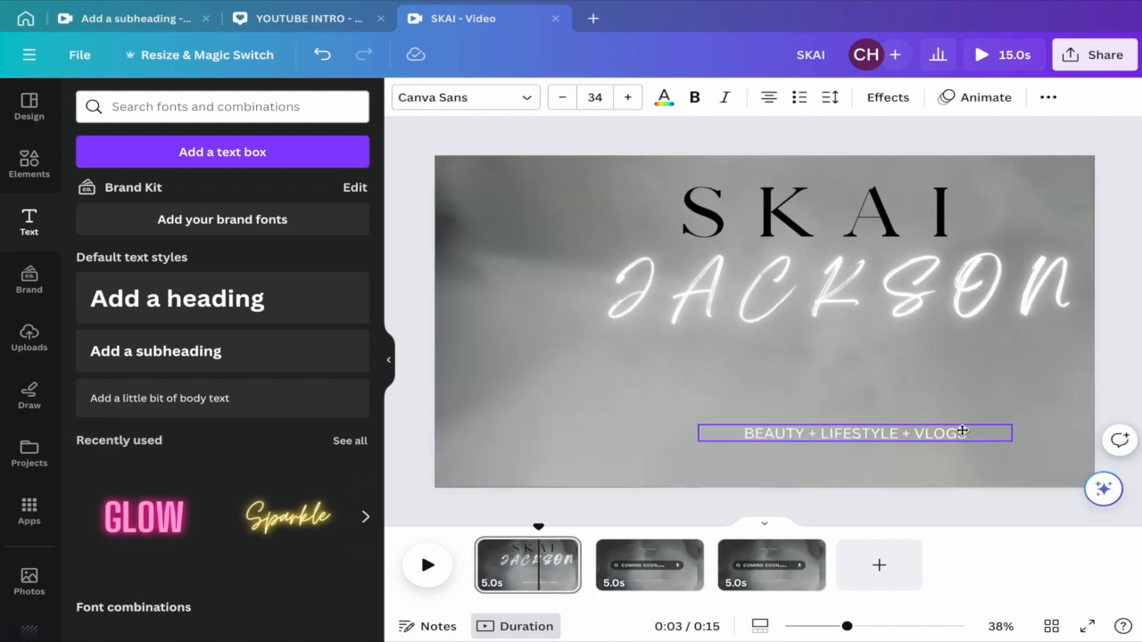
{"action": "left_click_drag", "start_coordinate": [965, 430], "coordinate": [933, 435]}
{"action": "left_click", "coordinate": [946, 437]}
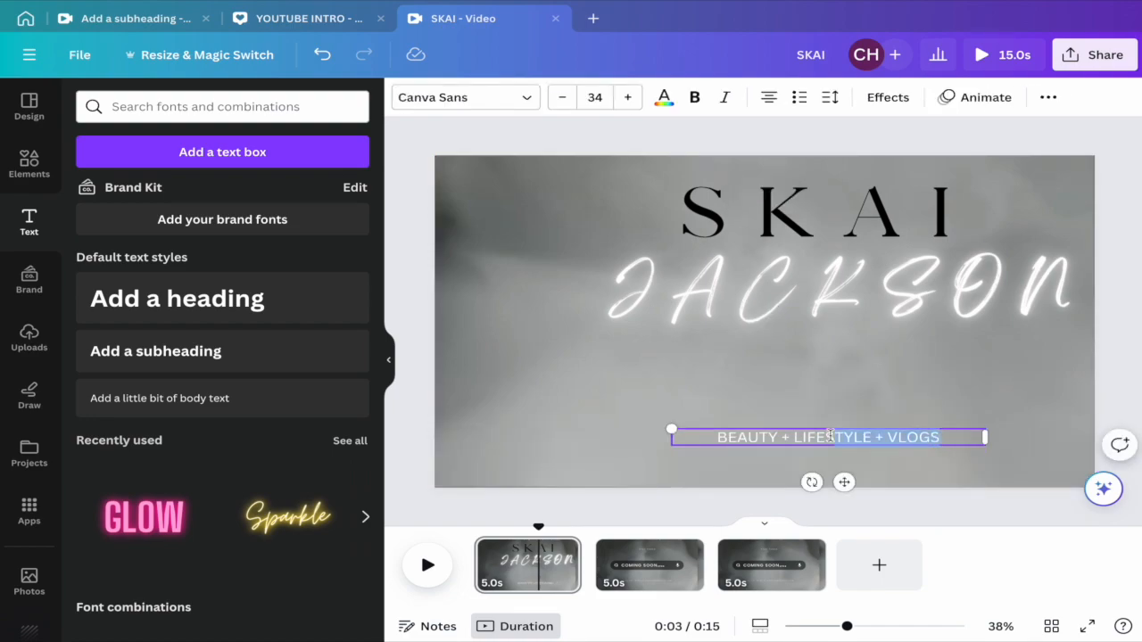
{"action": "left_click", "coordinate": [526, 97]}
{"action": "left_click", "coordinate": [350, 144]}
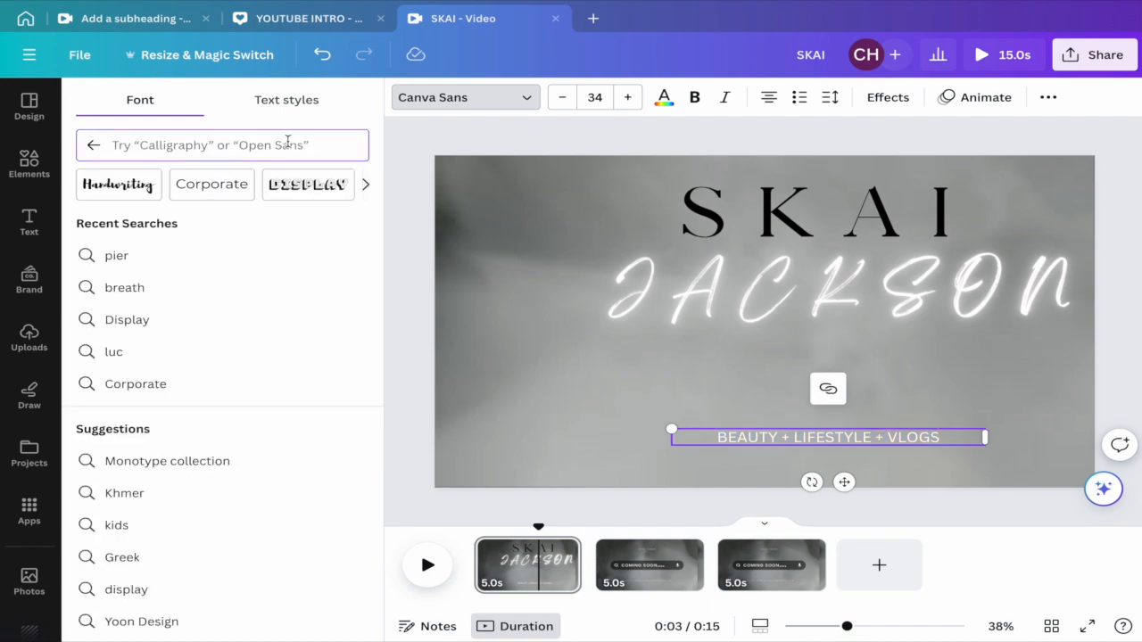
{"action": "type", "text": "luci"}
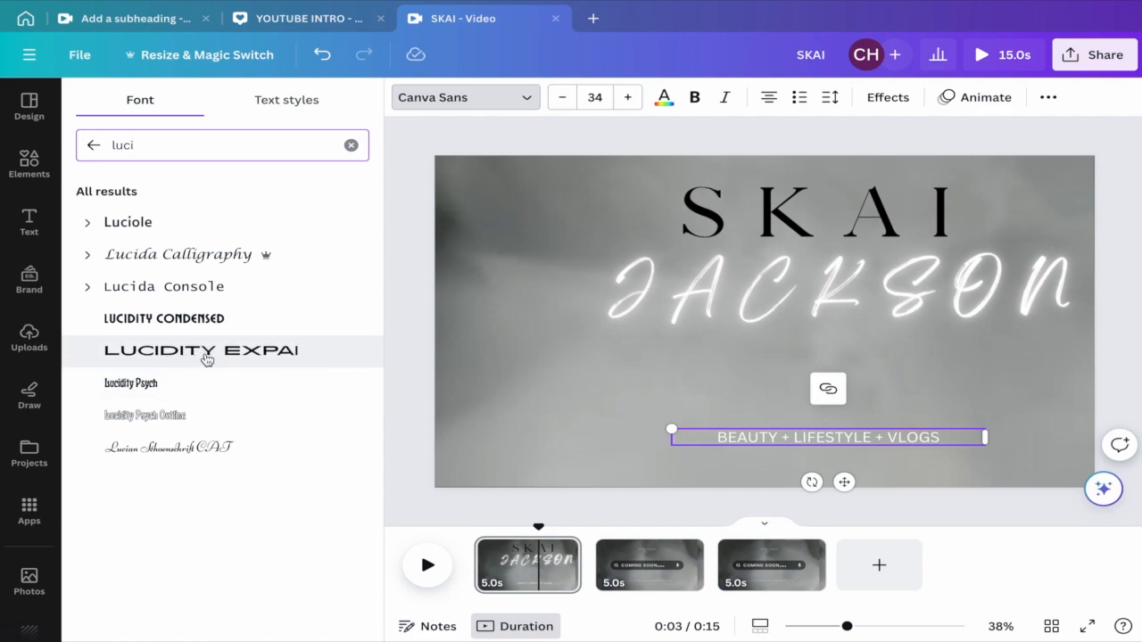
{"action": "left_click", "coordinate": [206, 357]}
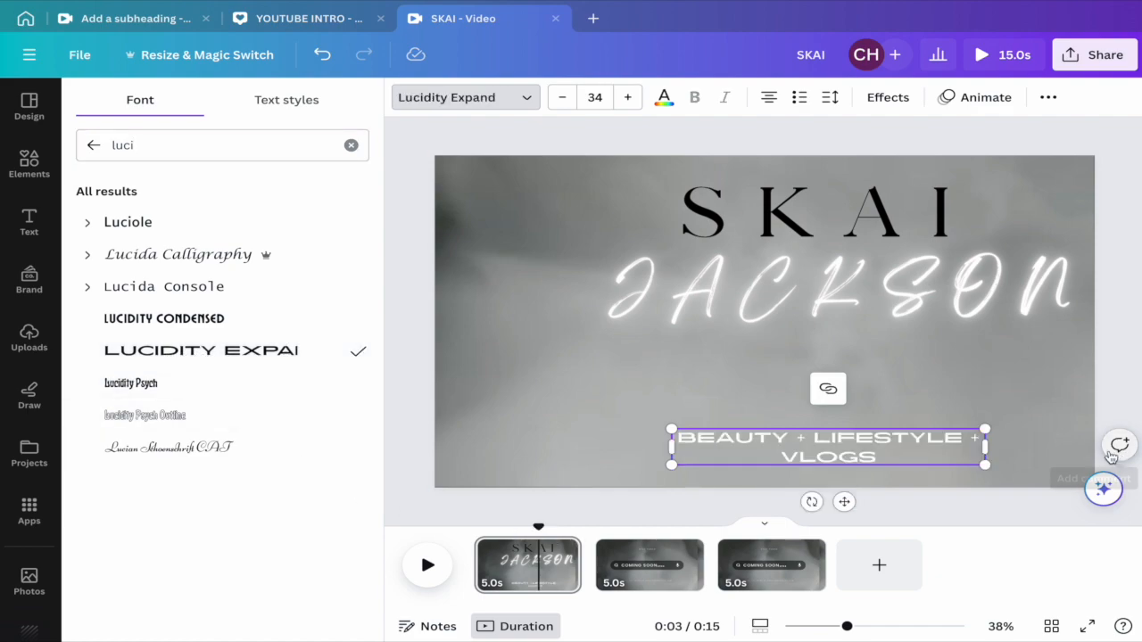
Step: Widen the tagline's text box to fit one line, scale it down to size 30.2, and center it beneath "JACKSON"
{"action": "left_click_drag", "start_coordinate": [985, 447], "coordinate": [1130, 444]}
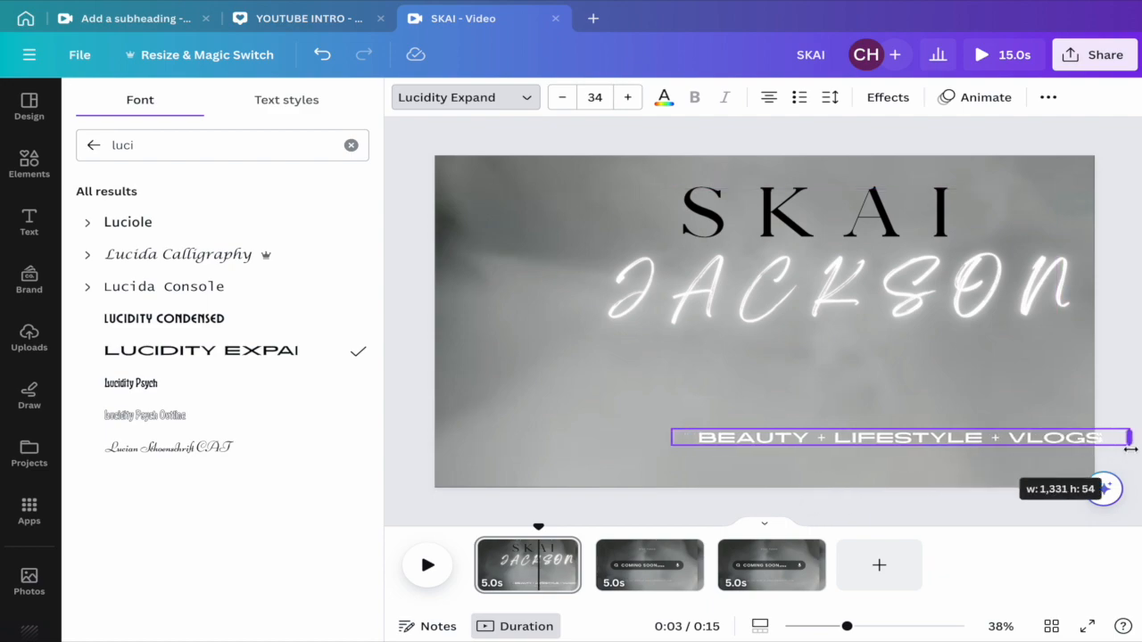
{"action": "left_click_drag", "start_coordinate": [919, 483], "coordinate": [852, 469]}
{"action": "left_click_drag", "start_coordinate": [618, 418], "coordinate": [669, 420]}
{"action": "left_click_drag", "start_coordinate": [887, 471], "coordinate": [870, 468]}
Step: Compare with the "Add a subheading" design, then enlarge "SKAI" to size 209 and place it over "JACKSON"
{"action": "left_click", "coordinate": [853, 293]}
{"action": "left_click_drag", "start_coordinate": [852, 309], "coordinate": [850, 297]}
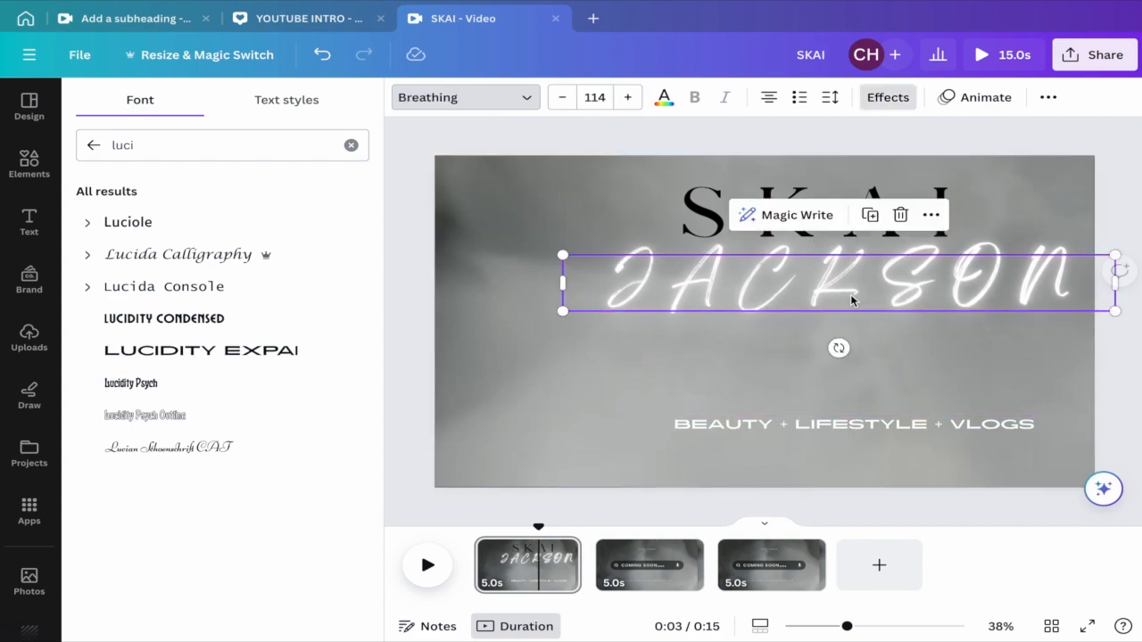
{"action": "left_click", "coordinate": [154, 20]}
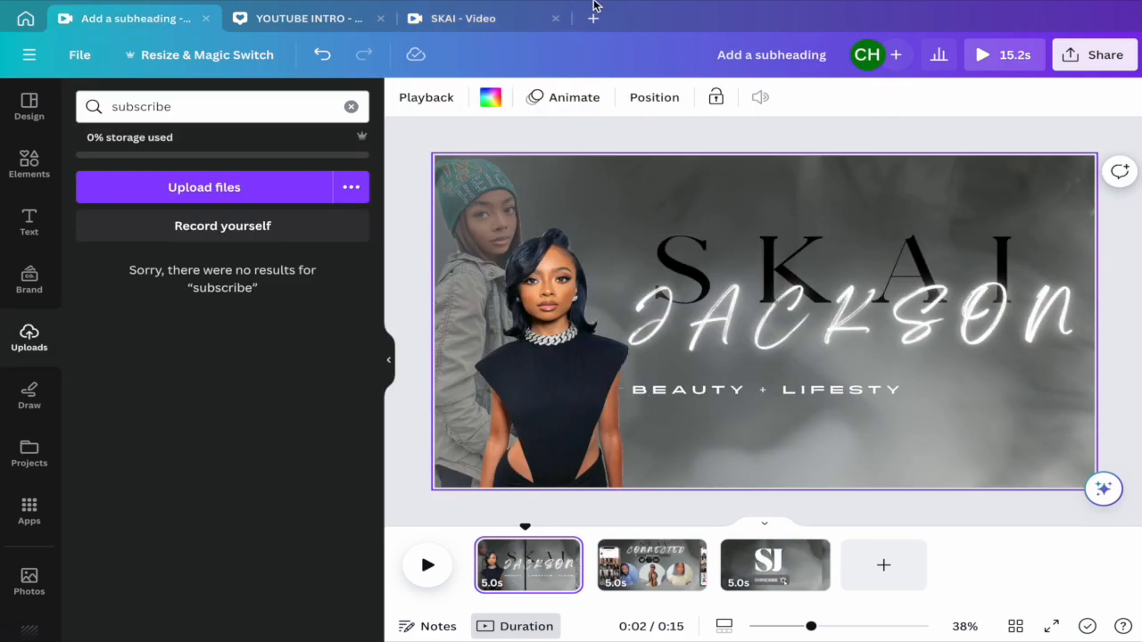
{"action": "left_click", "coordinate": [513, 15]}
{"action": "left_click", "coordinate": [719, 219]}
{"action": "left_click_drag", "start_coordinate": [625, 255], "coordinate": [541, 360]}
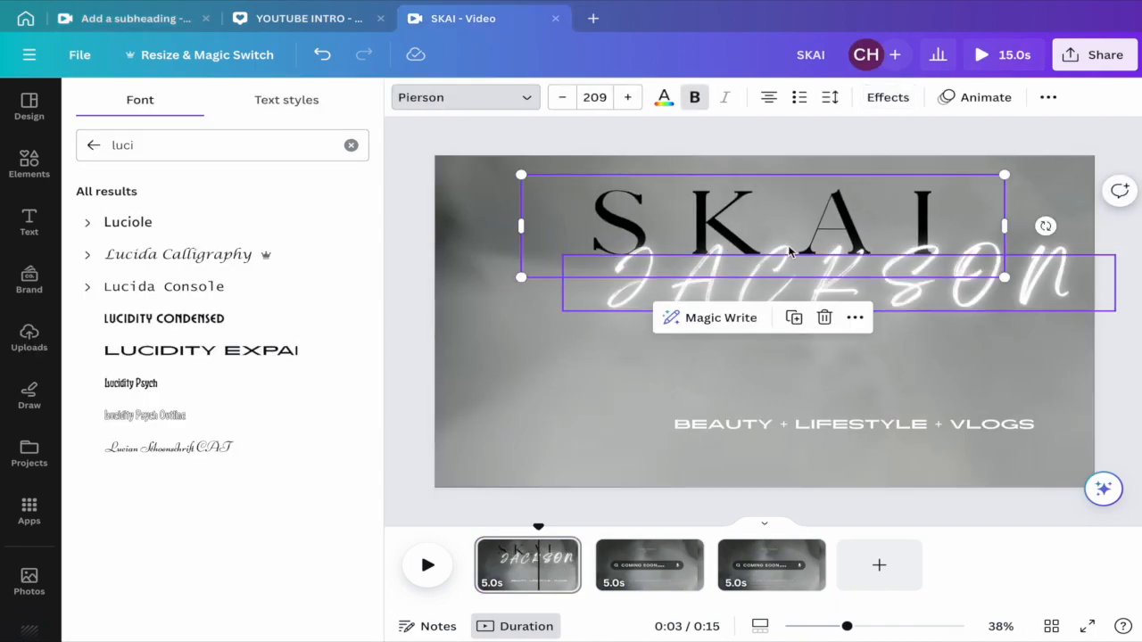
{"action": "left_click_drag", "start_coordinate": [816, 224], "coordinate": [893, 272]}
Step: Move "JACKSON" down so it overlaps the lower edge of "SKAI", and resize it to 112 using the other designs as reference
{"action": "left_click", "coordinate": [639, 279]}
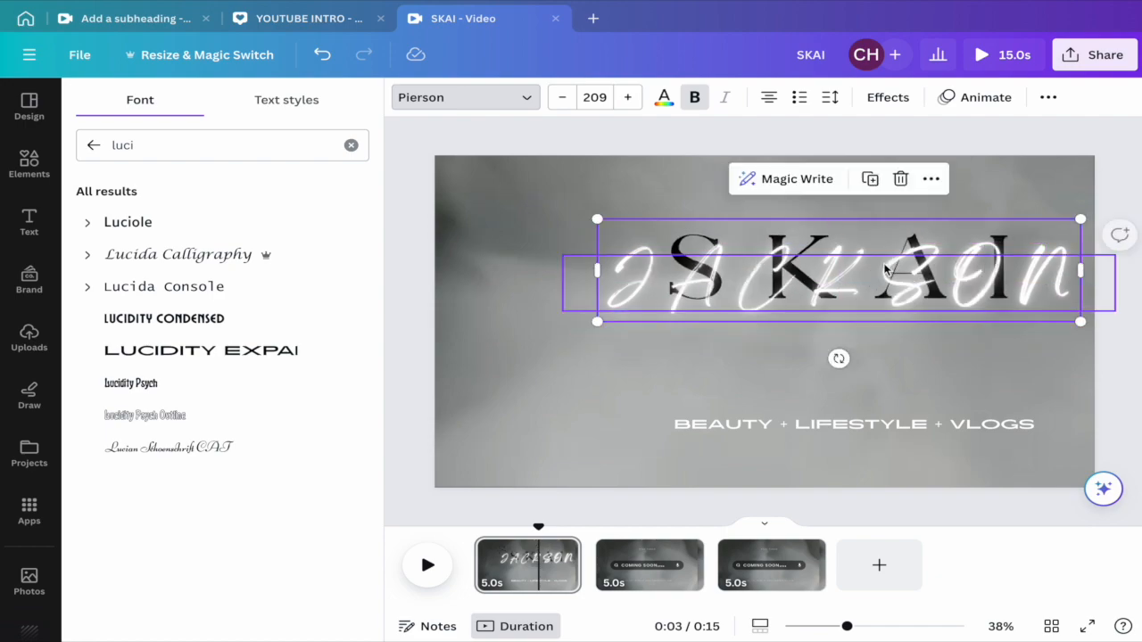
{"action": "left_click_drag", "start_coordinate": [639, 280], "coordinate": [639, 333]}
{"action": "left_click_drag", "start_coordinate": [562, 364], "coordinate": [520, 416]}
{"action": "left_click_drag", "start_coordinate": [762, 348], "coordinate": [784, 350]}
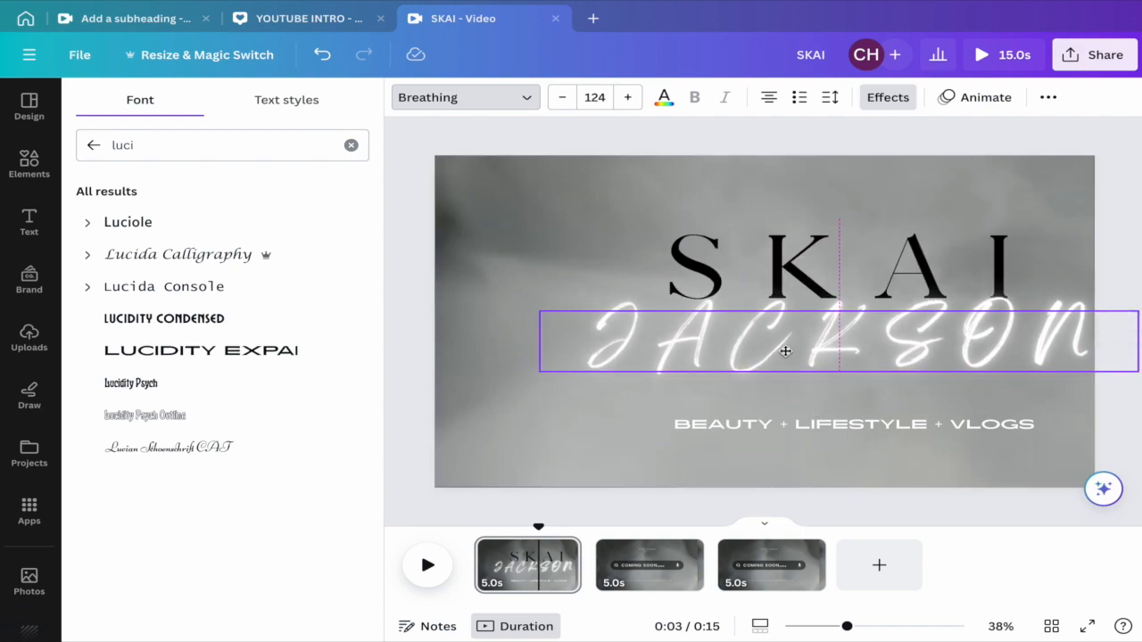
{"action": "left_click", "coordinate": [171, 18]}
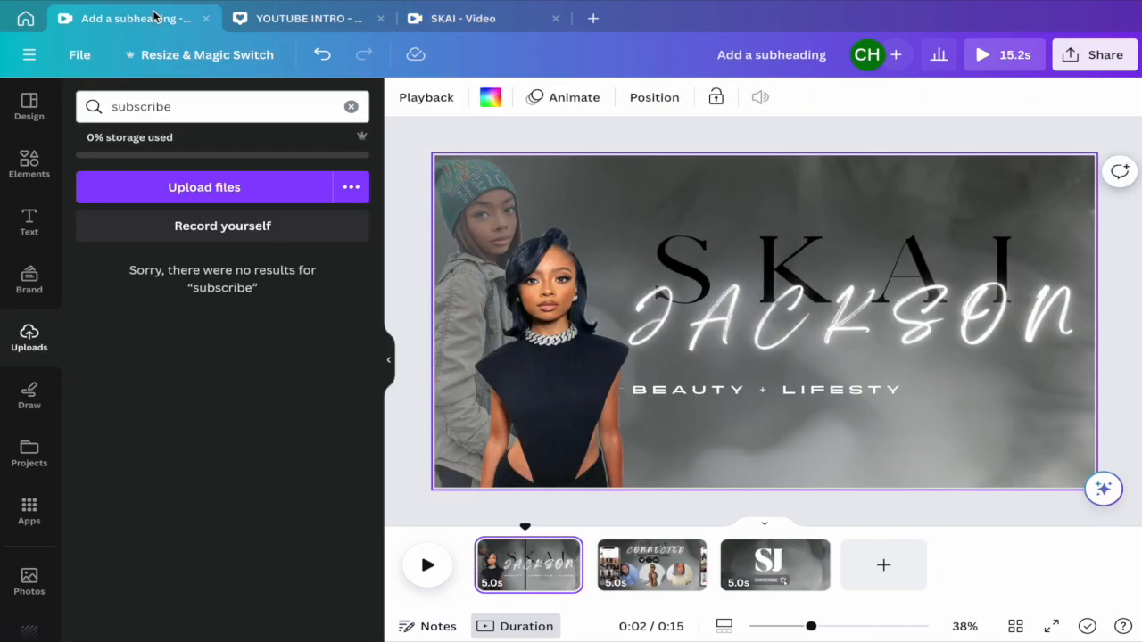
{"action": "left_click", "coordinate": [342, 20]}
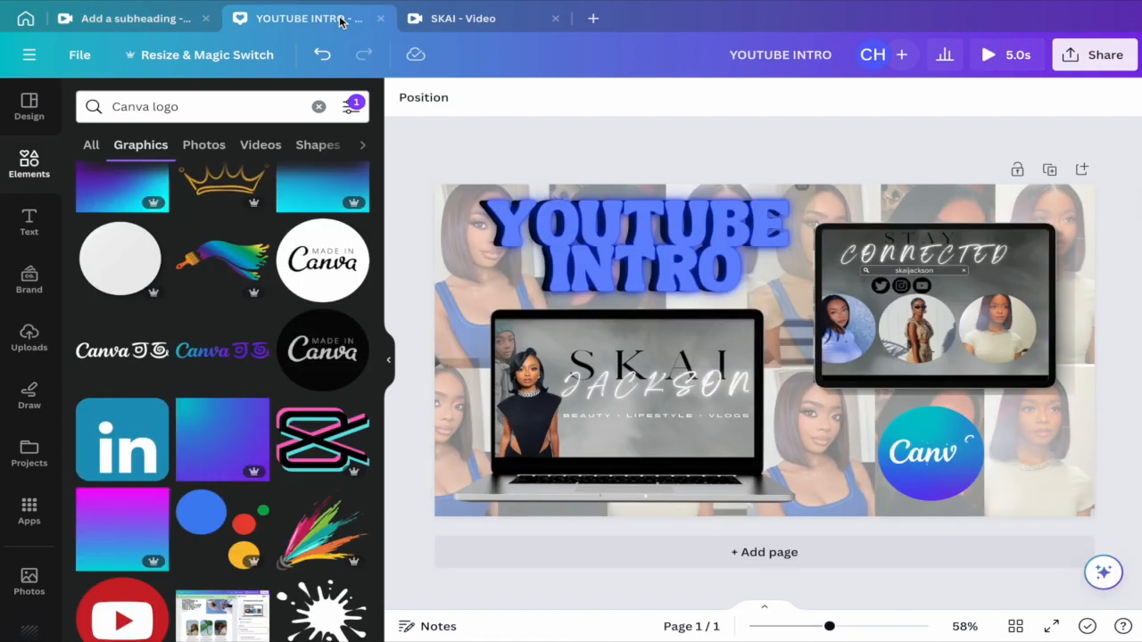
{"action": "left_click", "coordinate": [442, 19]}
{"action": "left_click_drag", "start_coordinate": [539, 371], "coordinate": [597, 366]}
{"action": "left_click_drag", "start_coordinate": [866, 342], "coordinate": [836, 342]}
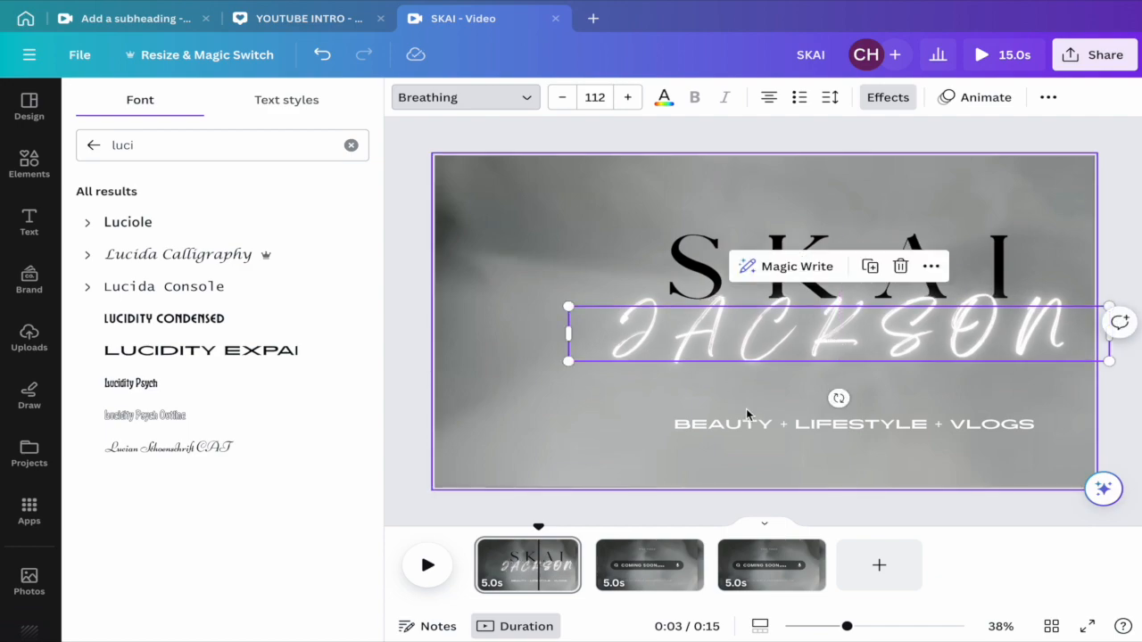
Step: Following the reference design, add the uploaded green-beanie cutout photo, enlarge it to full page height, and place it along the page's left edge
{"action": "left_click", "coordinate": [157, 19]}
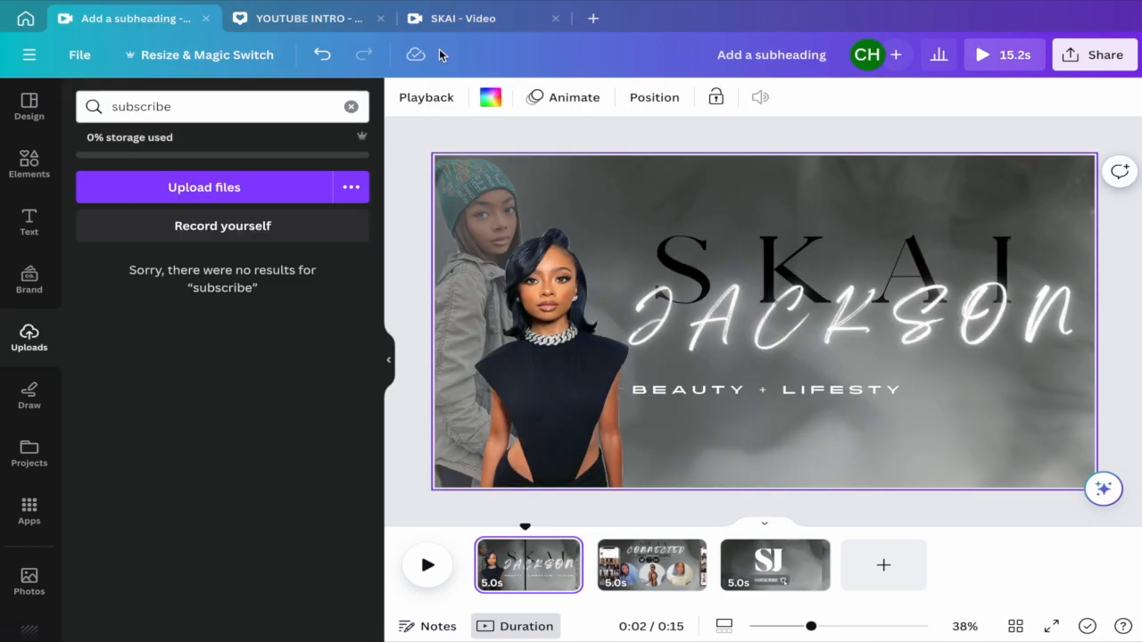
{"action": "left_click", "coordinate": [465, 28]}
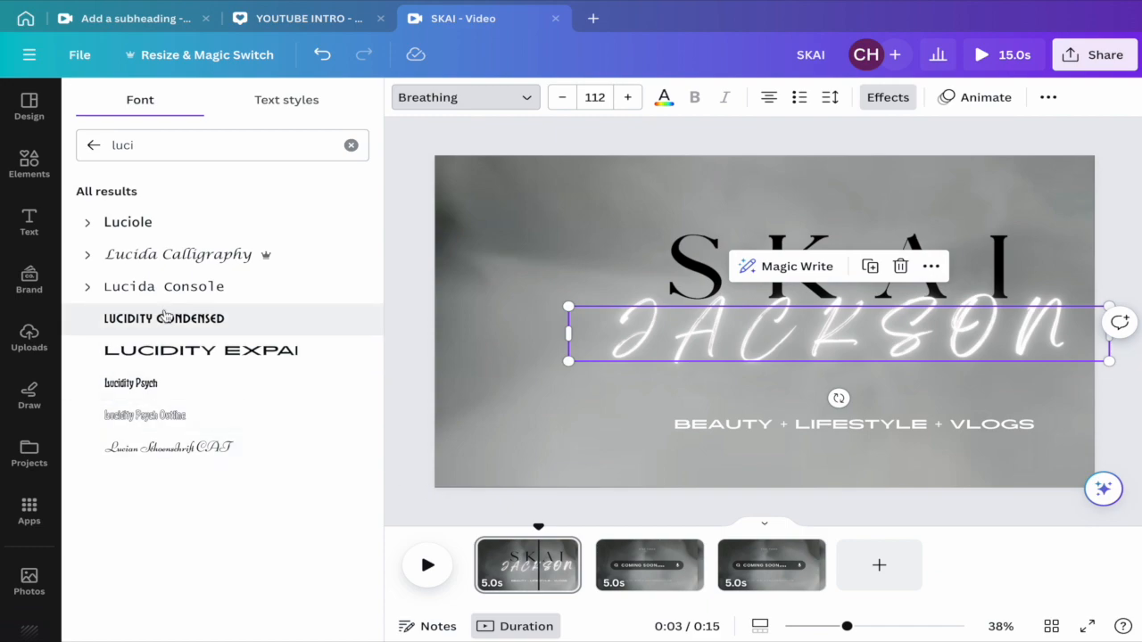
{"action": "left_click", "coordinate": [28, 337]}
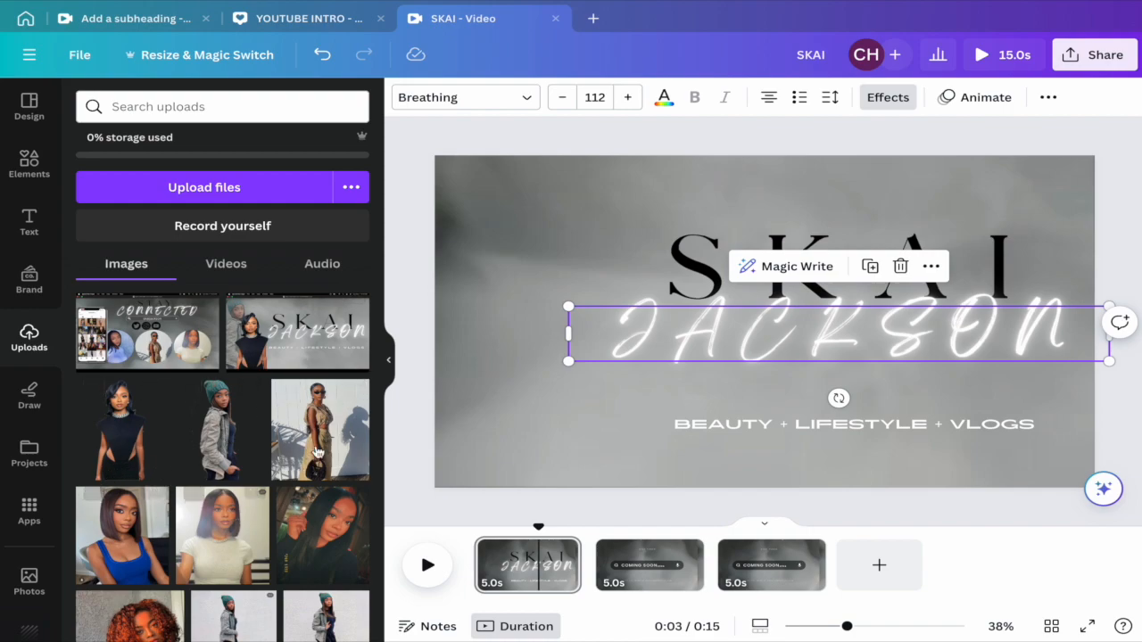
{"action": "left_click", "coordinate": [220, 428]}
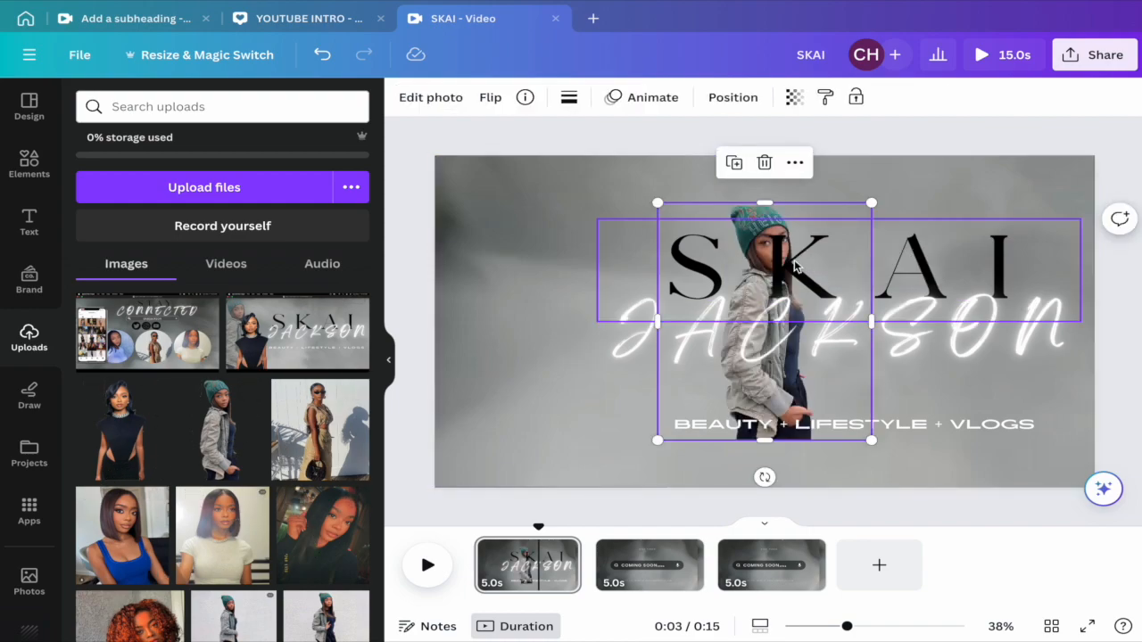
{"action": "left_click_drag", "start_coordinate": [798, 209], "coordinate": [516, 261]}
{"action": "left_click_drag", "start_coordinate": [589, 251], "coordinate": [650, 182]}
{"action": "left_click_drag", "start_coordinate": [538, 283], "coordinate": [513, 278]}
{"action": "left_click_drag", "start_coordinate": [627, 181], "coordinate": [668, 169]}
{"action": "left_click_drag", "start_coordinate": [525, 264], "coordinate": [523, 253]}
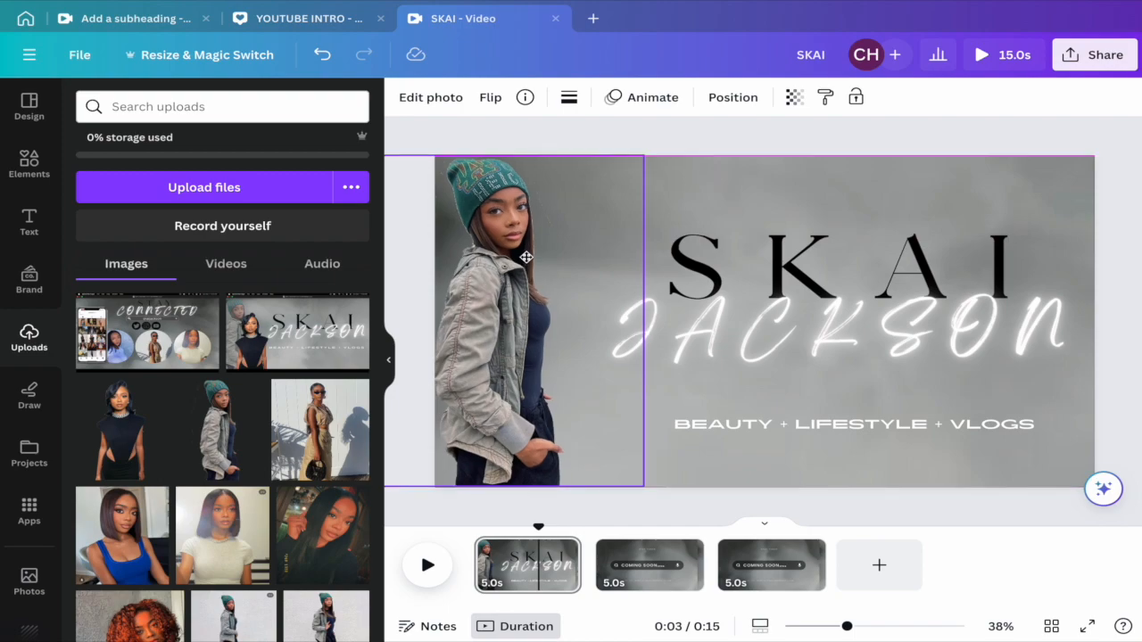
Step: Set the green-beanie photo's transparency to 57
{"action": "left_click", "coordinate": [795, 98]}
{"action": "left_click_drag", "start_coordinate": [795, 164], "coordinate": [724, 168]}
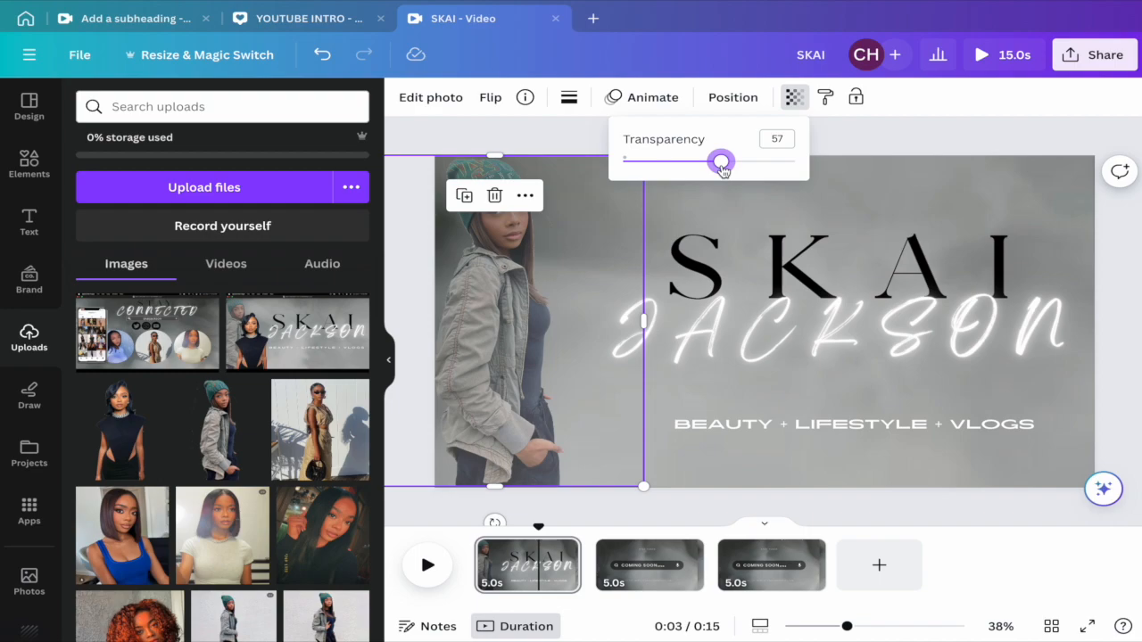
{"action": "left_click", "coordinate": [867, 121]}
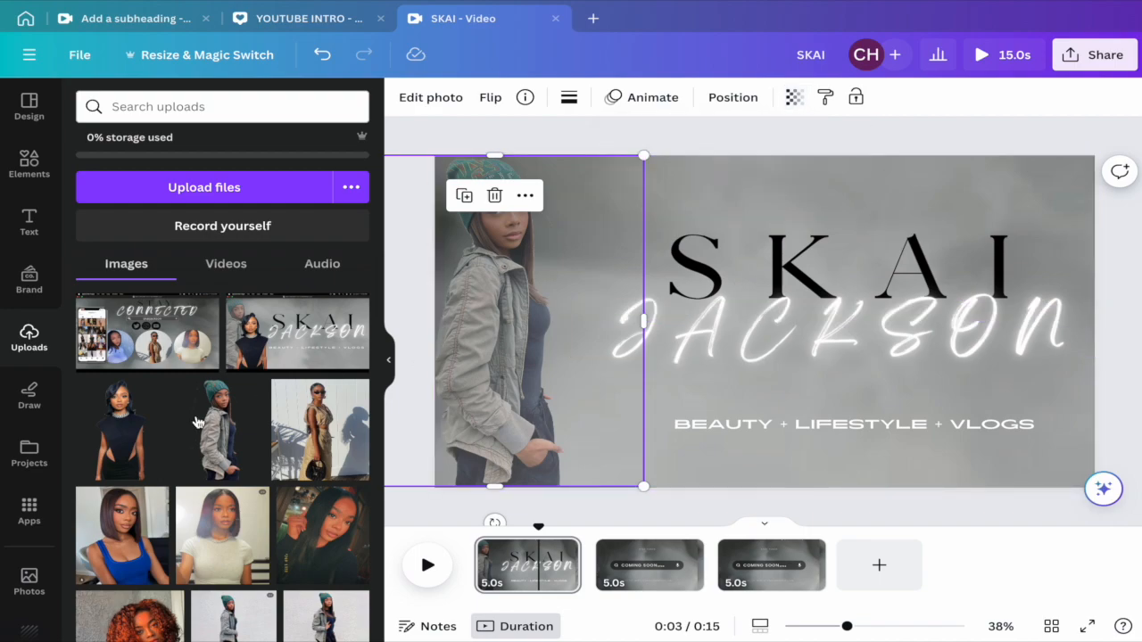
Step: Add the uploaded cutout photo of the woman in the black top, enlarge it, and place it in front of the faded green-beanie photo
{"action": "left_click", "coordinate": [122, 439]}
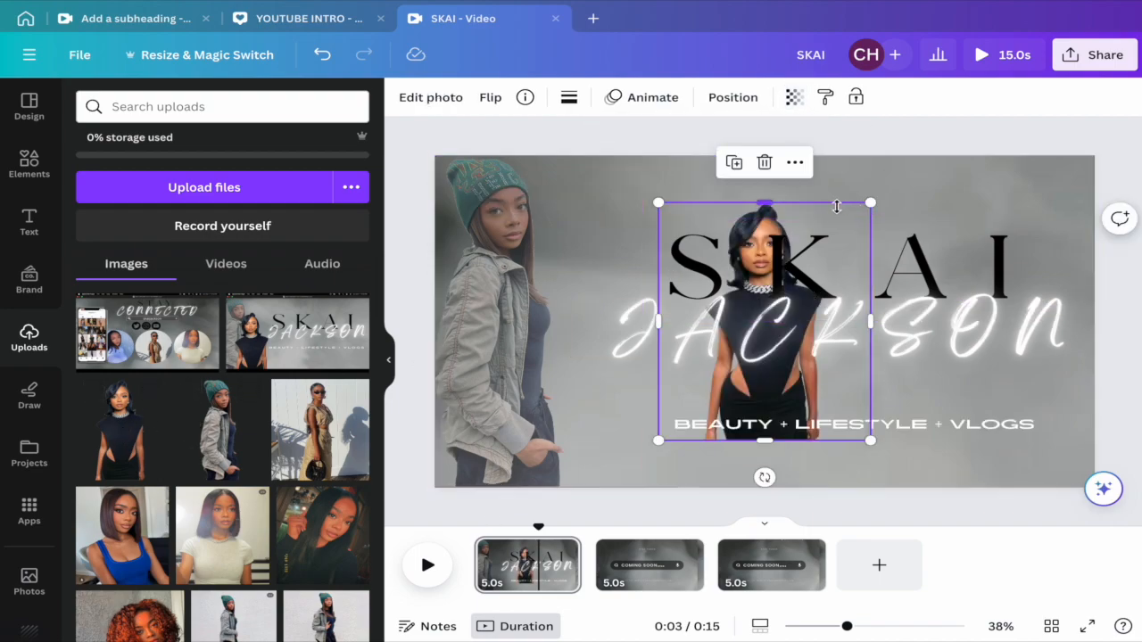
{"action": "left_click_drag", "start_coordinate": [819, 214], "coordinate": [734, 175]}
{"action": "left_click_drag", "start_coordinate": [625, 188], "coordinate": [597, 236]}
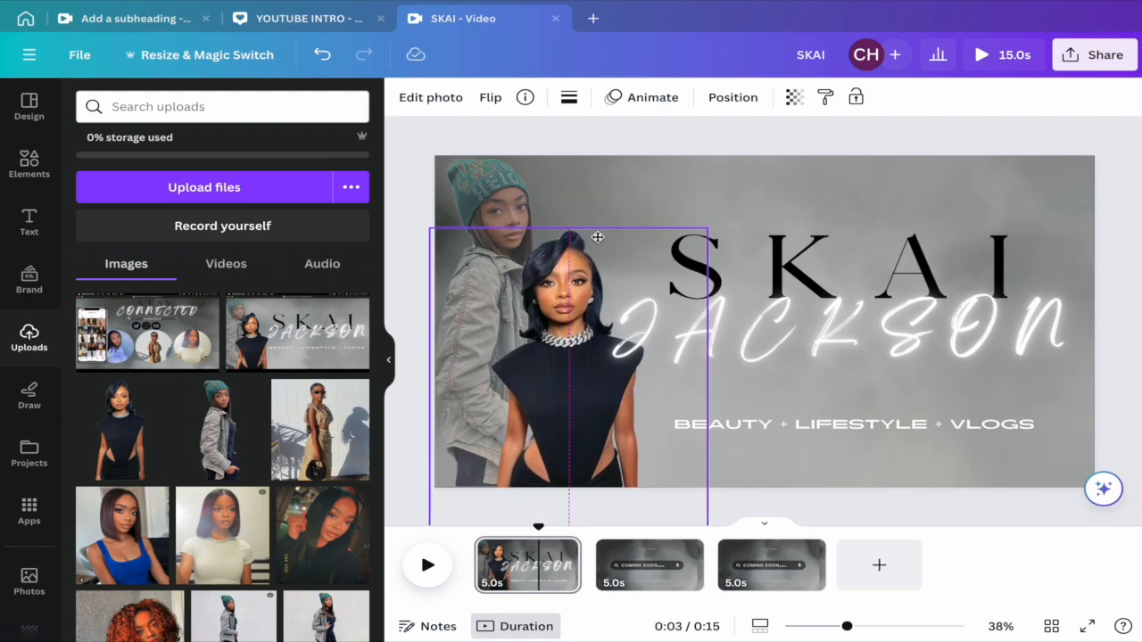
Step: Nudge "JACKSON" to the right, clear of the front photo, and shift "SKAI" slightly upward
{"action": "left_click_drag", "start_coordinate": [806, 333], "coordinate": [826, 327]}
{"action": "left_click", "coordinate": [714, 238]}
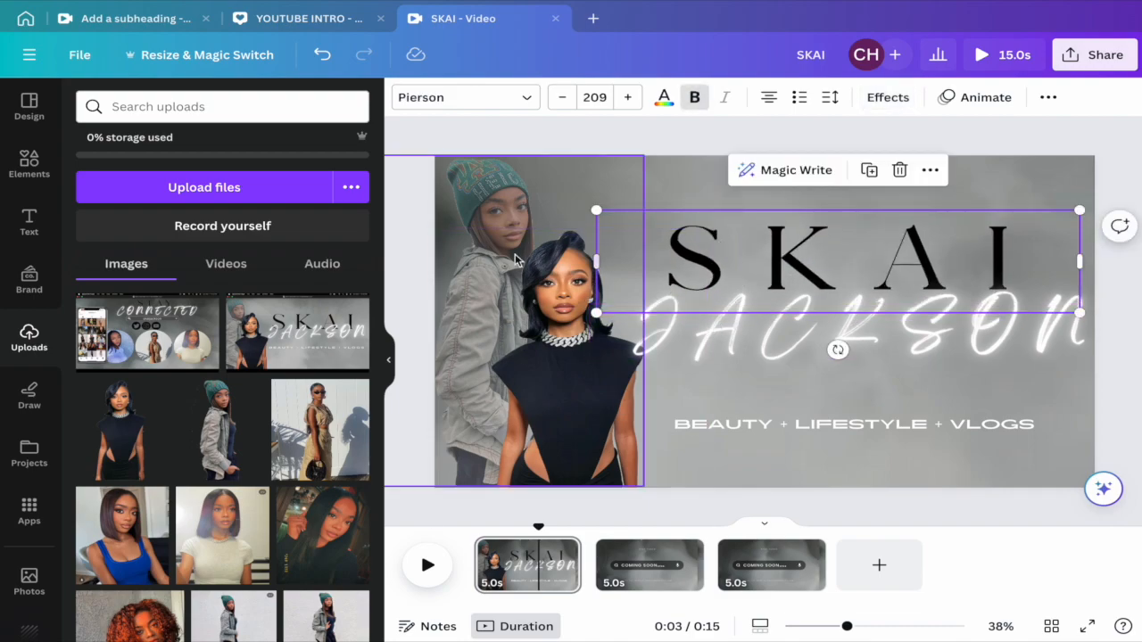
Step: Apply the Rise animation to the faded green-beanie photo and the Pan animation to the front black-top photo
{"action": "left_click", "coordinate": [497, 188]}
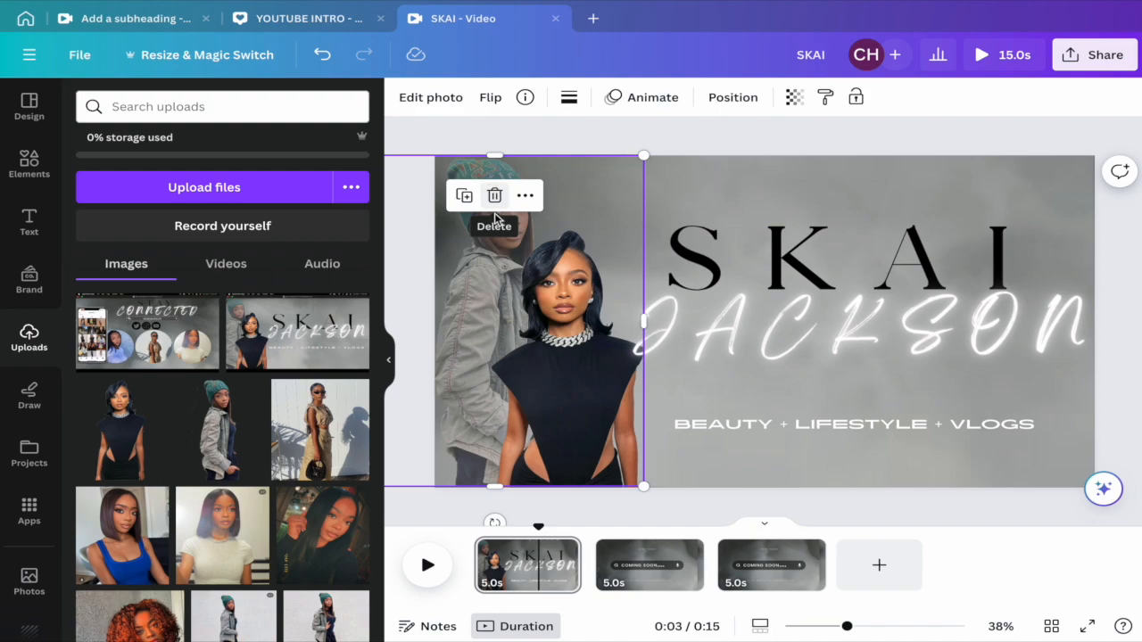
{"action": "left_click", "coordinate": [644, 100]}
{"action": "left_click", "coordinate": [148, 314]}
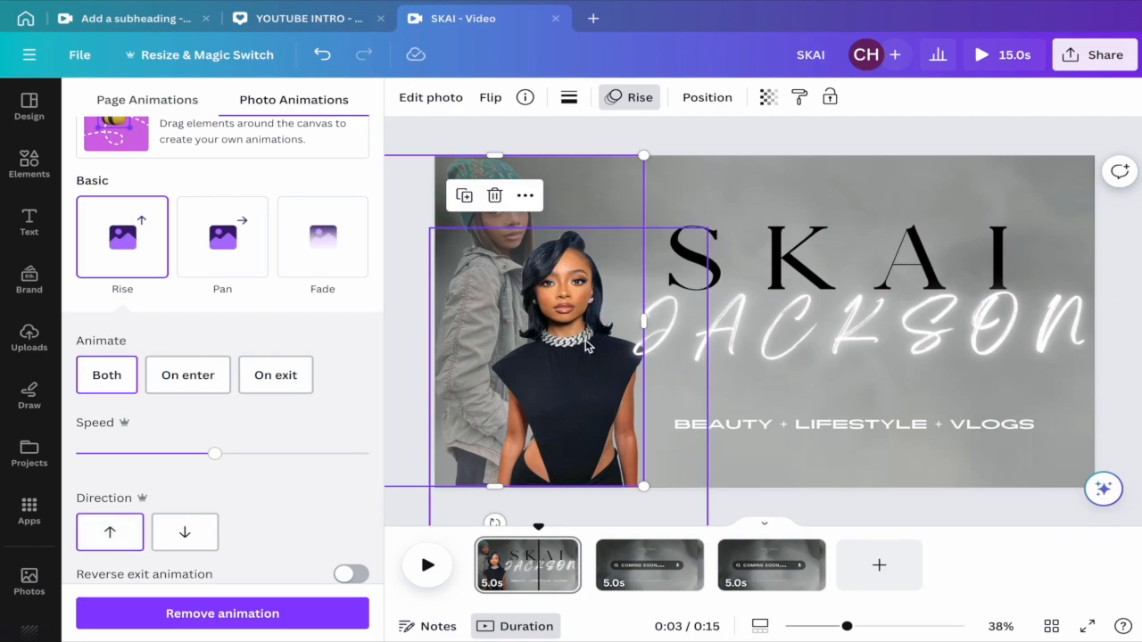
{"action": "left_click", "coordinate": [662, 404]}
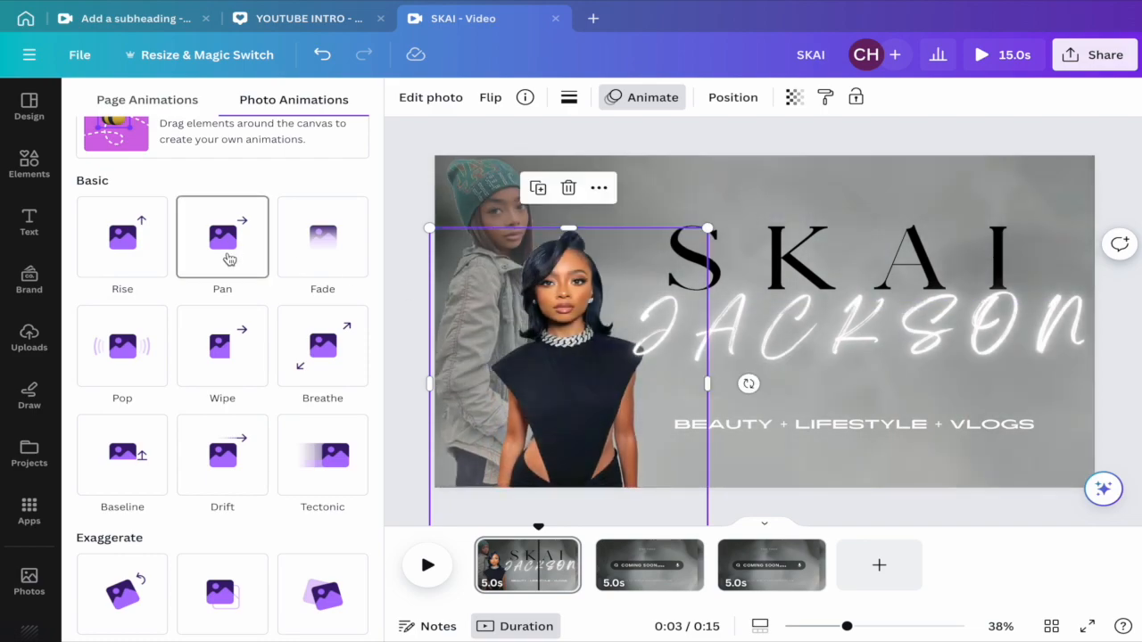
{"action": "left_click", "coordinate": [230, 259]}
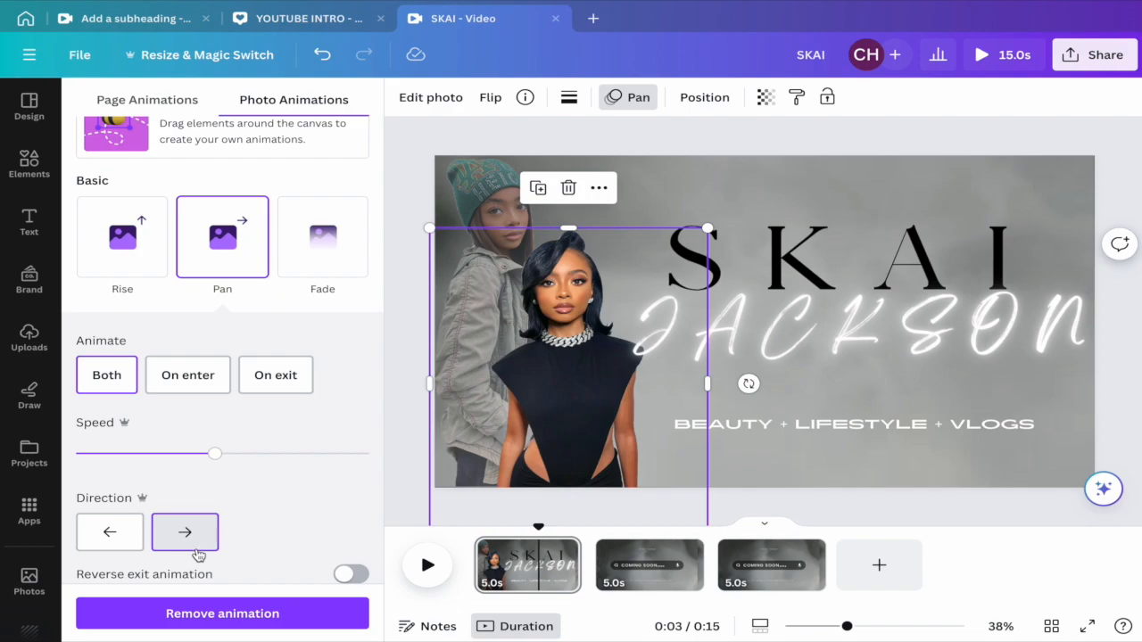
Step: Apply the Typewriter animation to the "BEAUTY + LIFESTYLE + VLOGS" tagline
{"action": "left_click", "coordinate": [841, 426]}
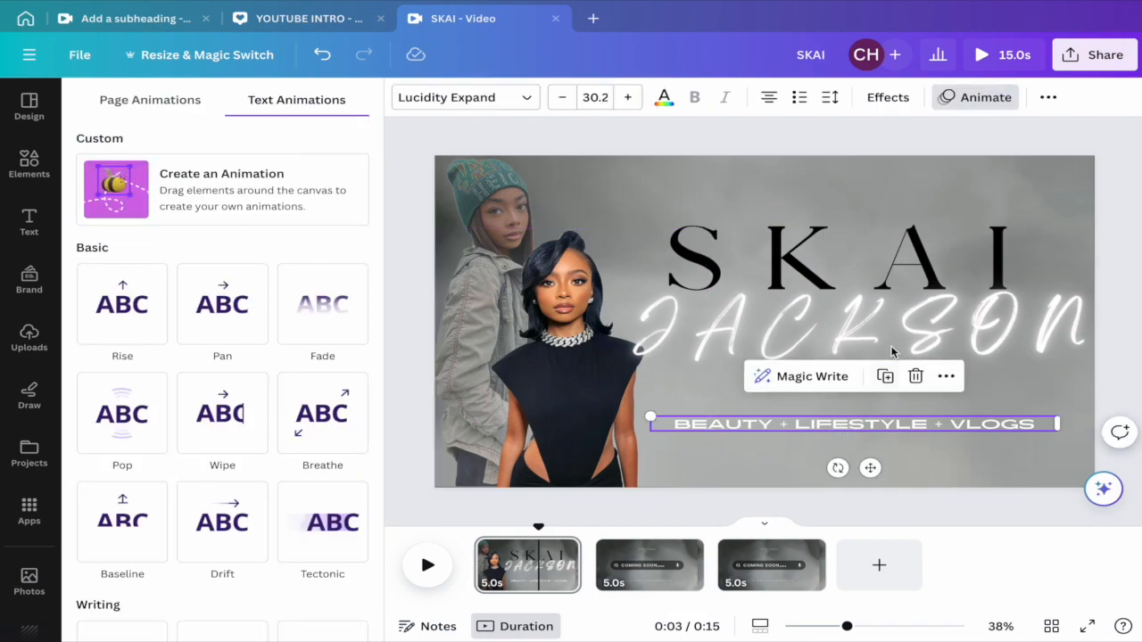
{"action": "left_click", "coordinate": [972, 103]}
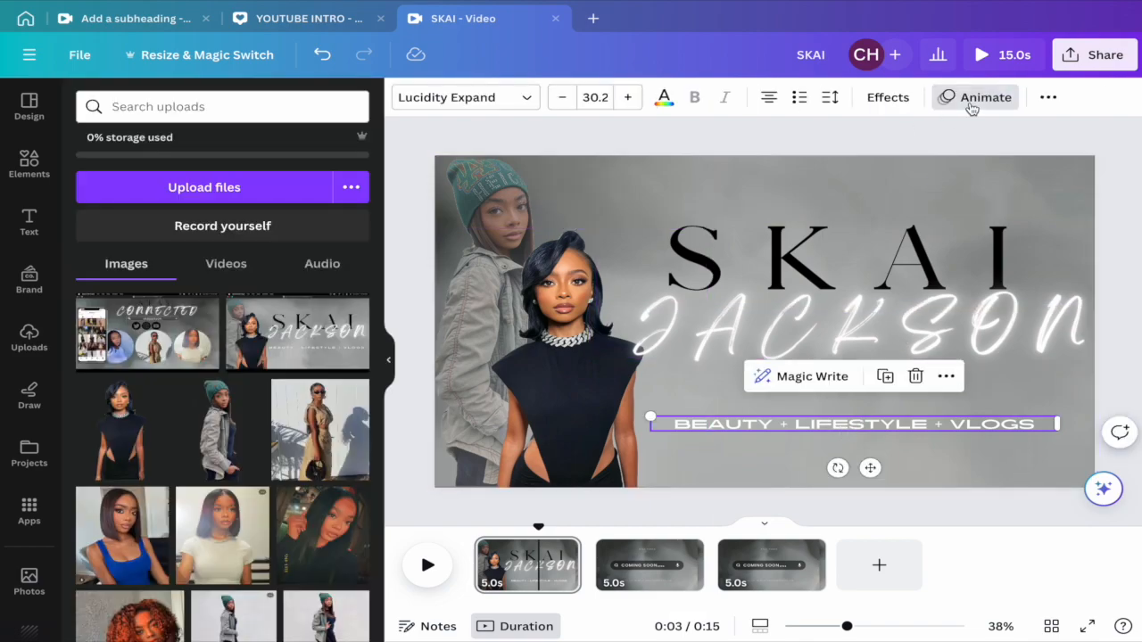
{"action": "left_click", "coordinate": [965, 103]}
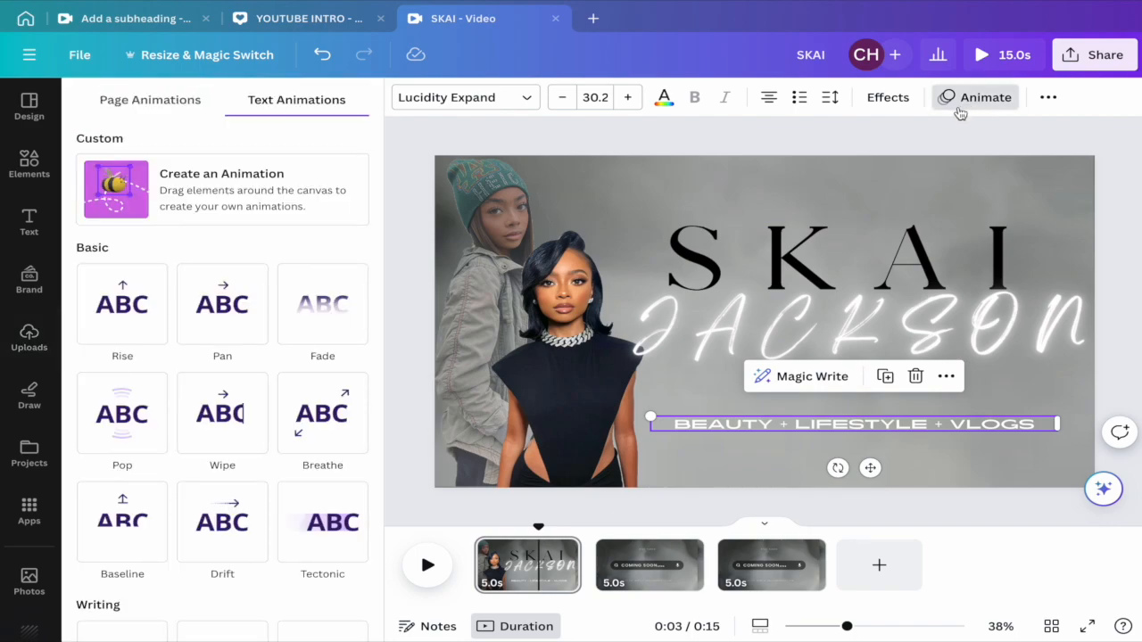
{"action": "scroll", "coordinate": [238, 500], "scroll_direction": "down", "scroll_amount": 3}
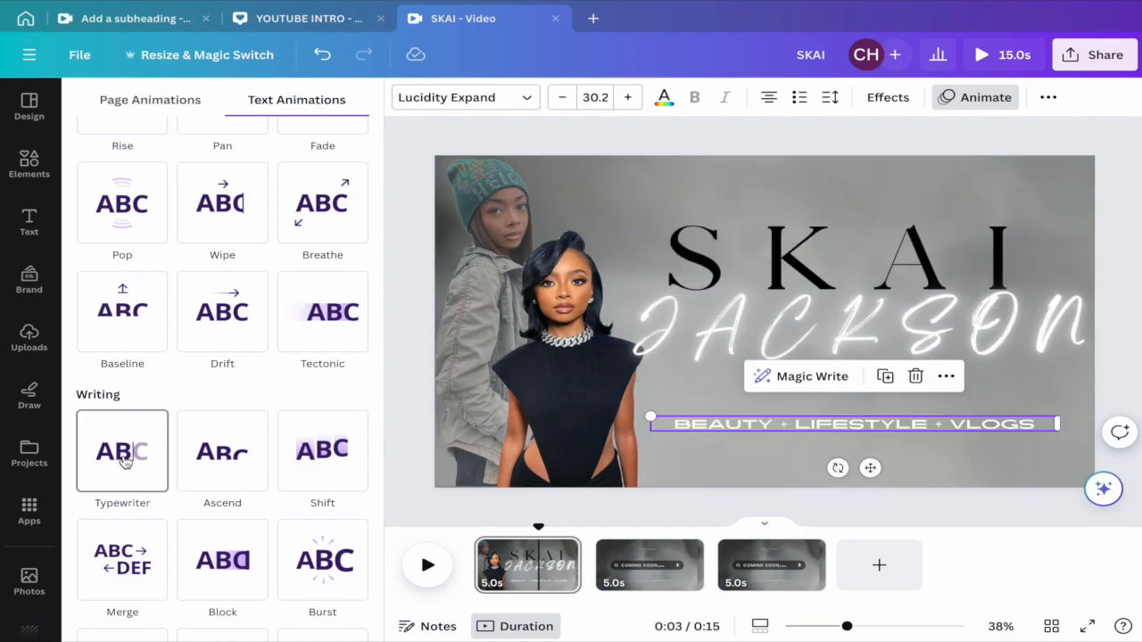
{"action": "left_click", "coordinate": [124, 457]}
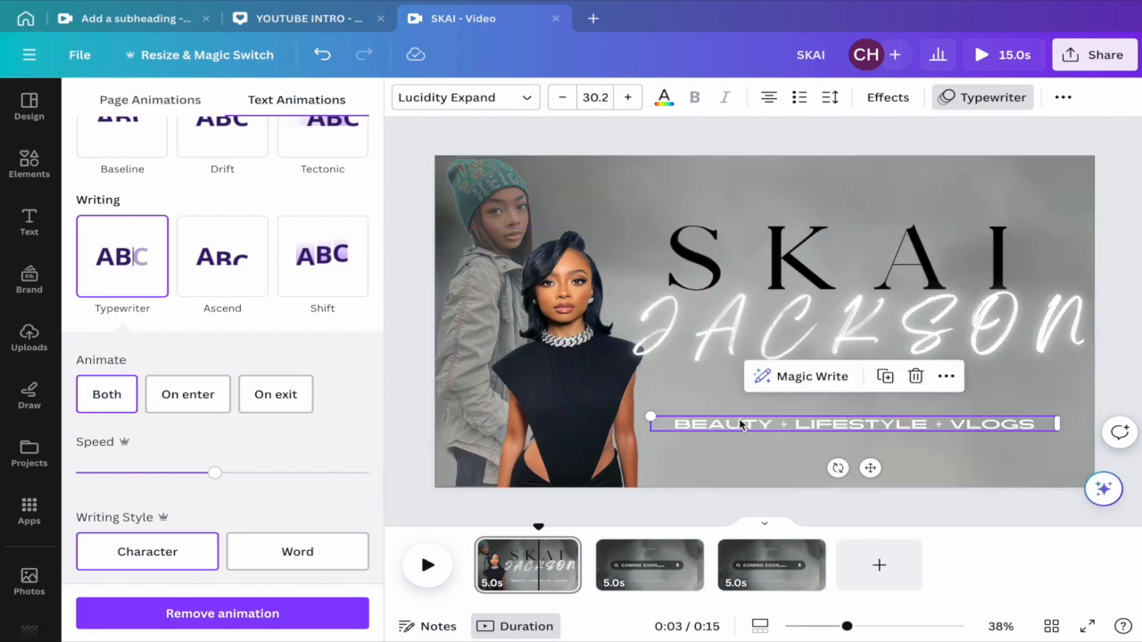
{"action": "left_click", "coordinate": [902, 104]}
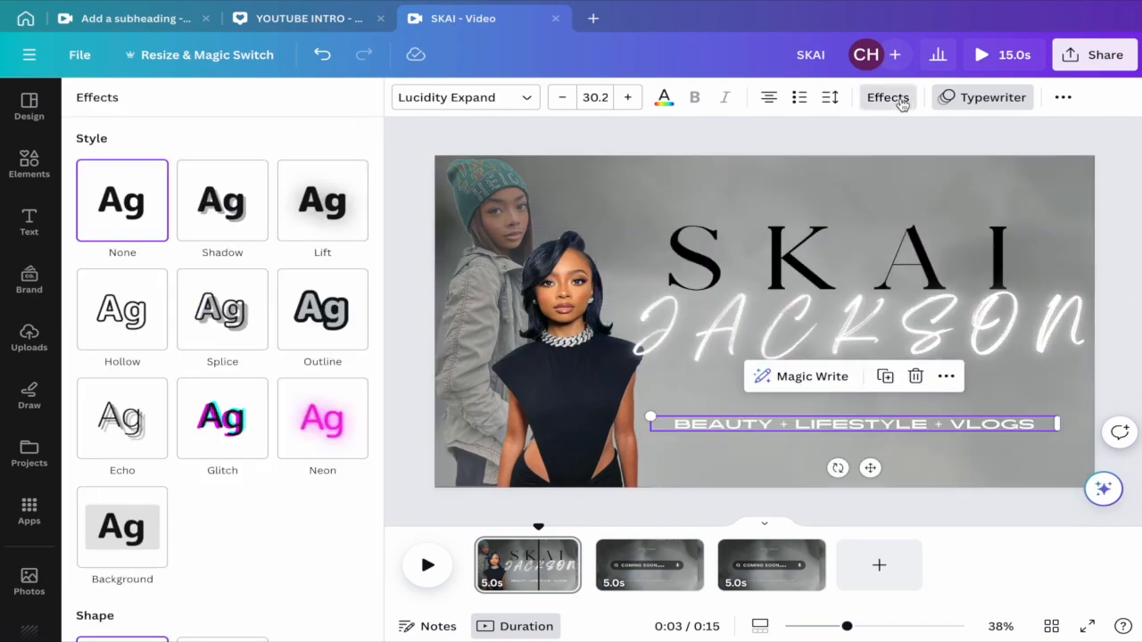
{"action": "left_click", "coordinate": [340, 441]}
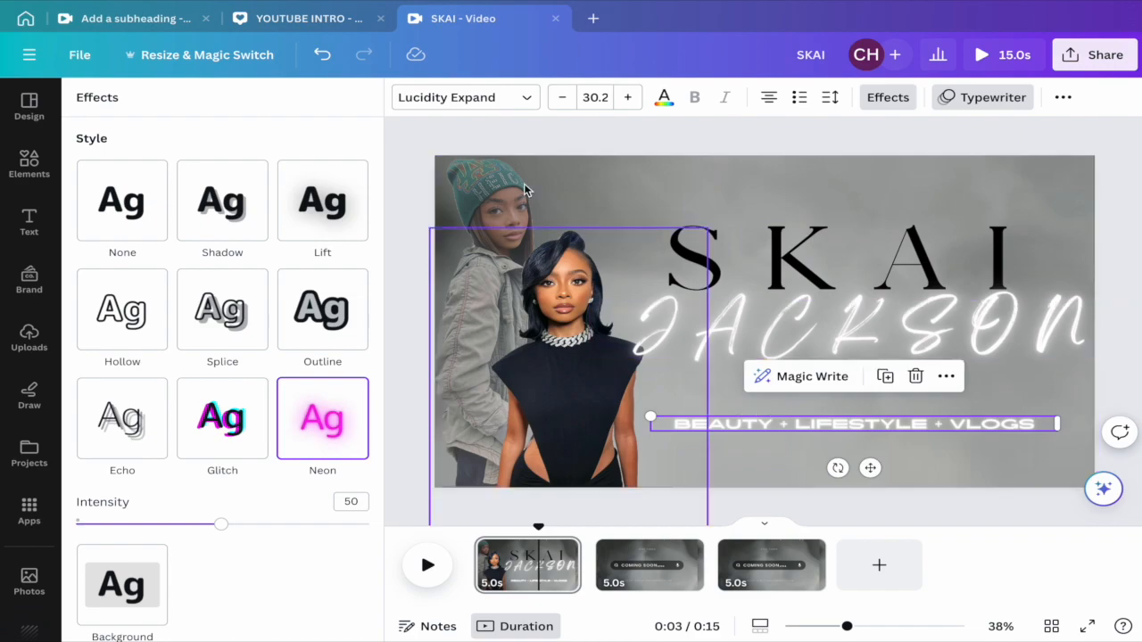
{"action": "left_click", "coordinate": [120, 27]}
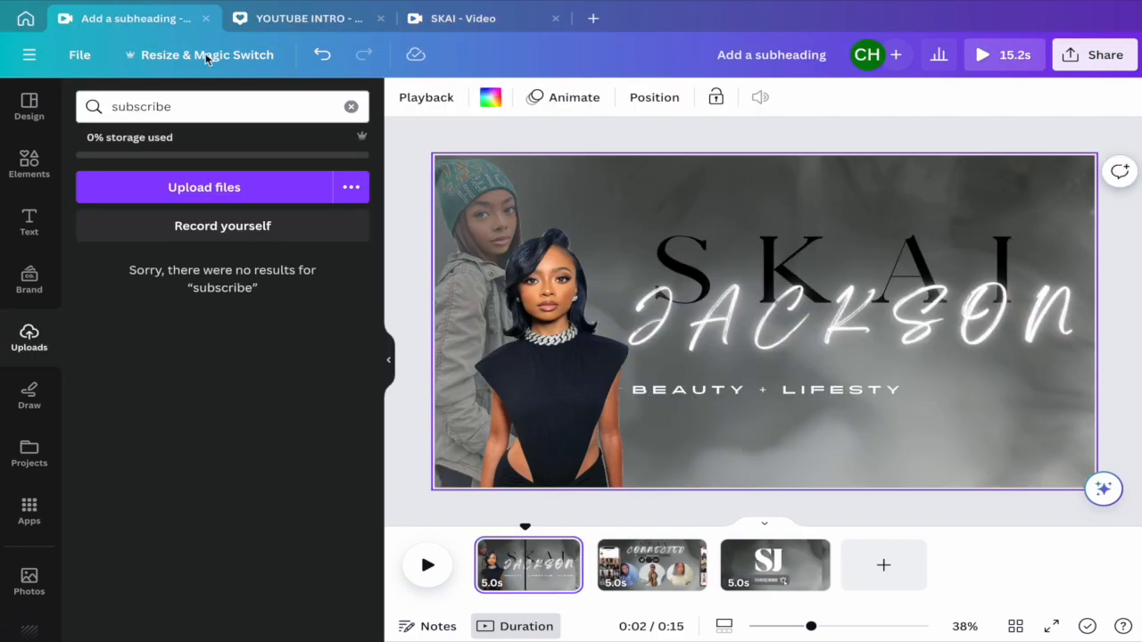
{"action": "left_click", "coordinate": [436, 18]}
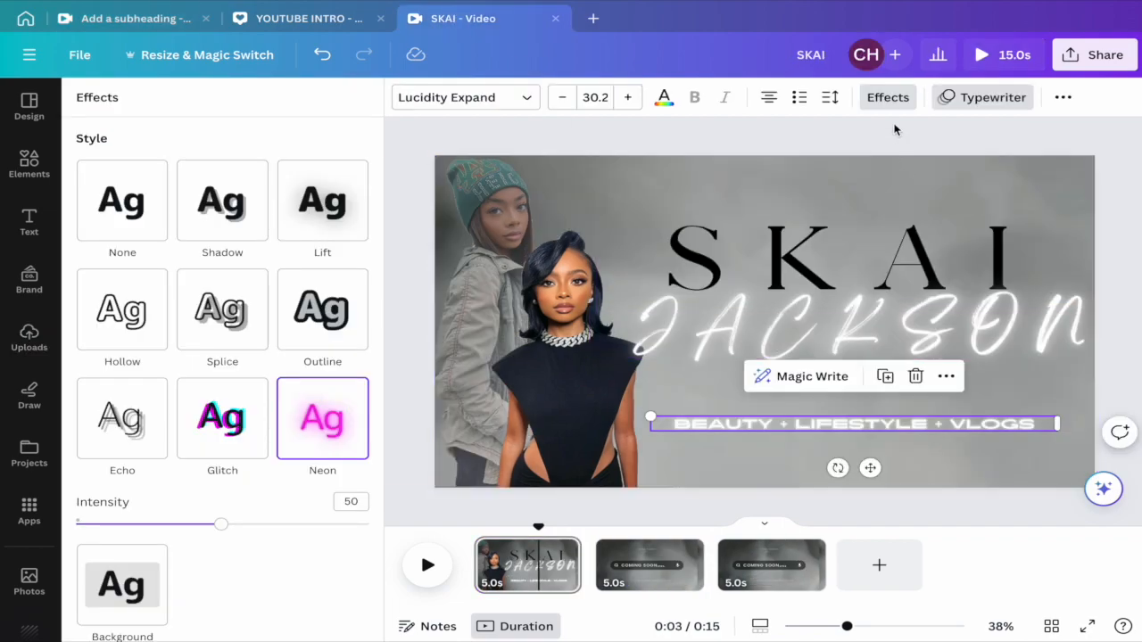
{"action": "left_click", "coordinate": [880, 98]}
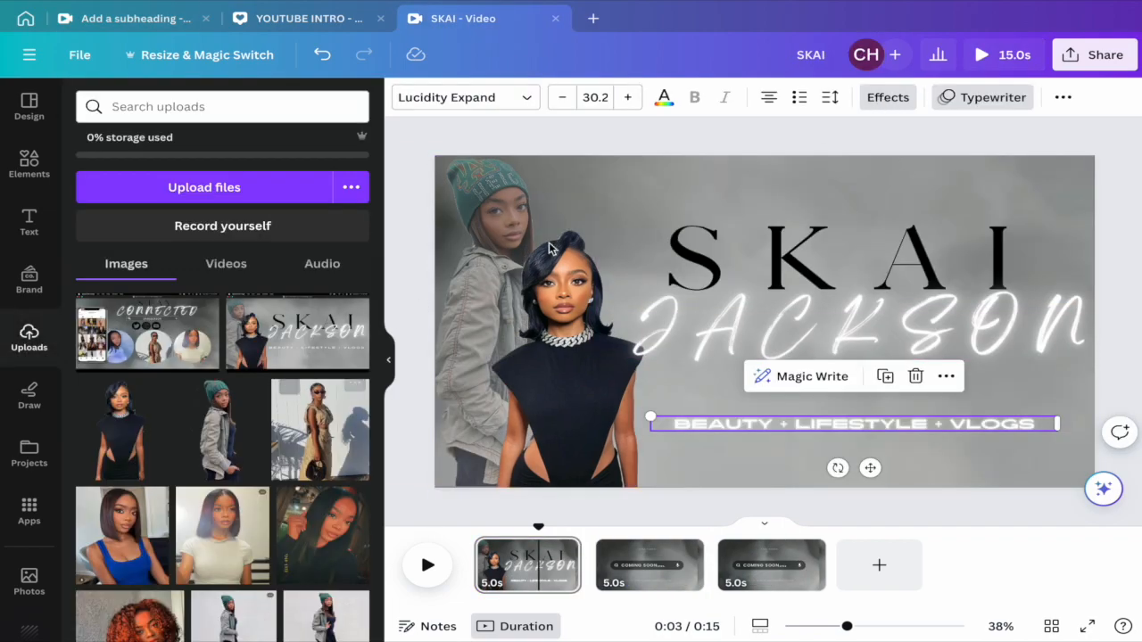
{"action": "left_click", "coordinate": [887, 97]}
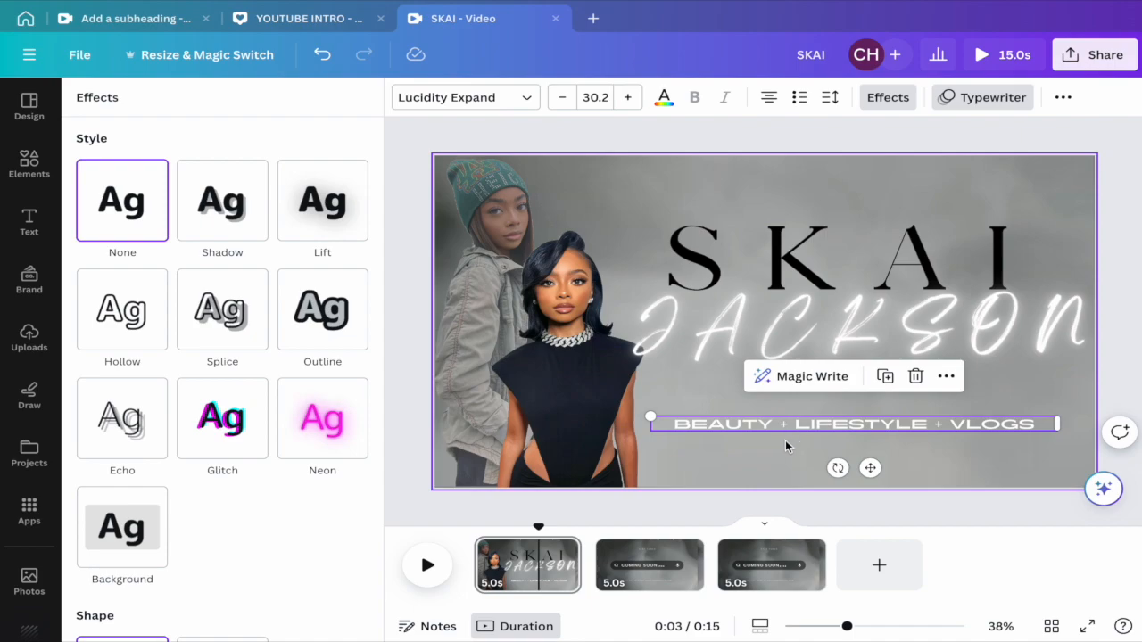
Step: Apply the Wipe animation to the neon "JACKSON" text
{"action": "left_click", "coordinate": [768, 328]}
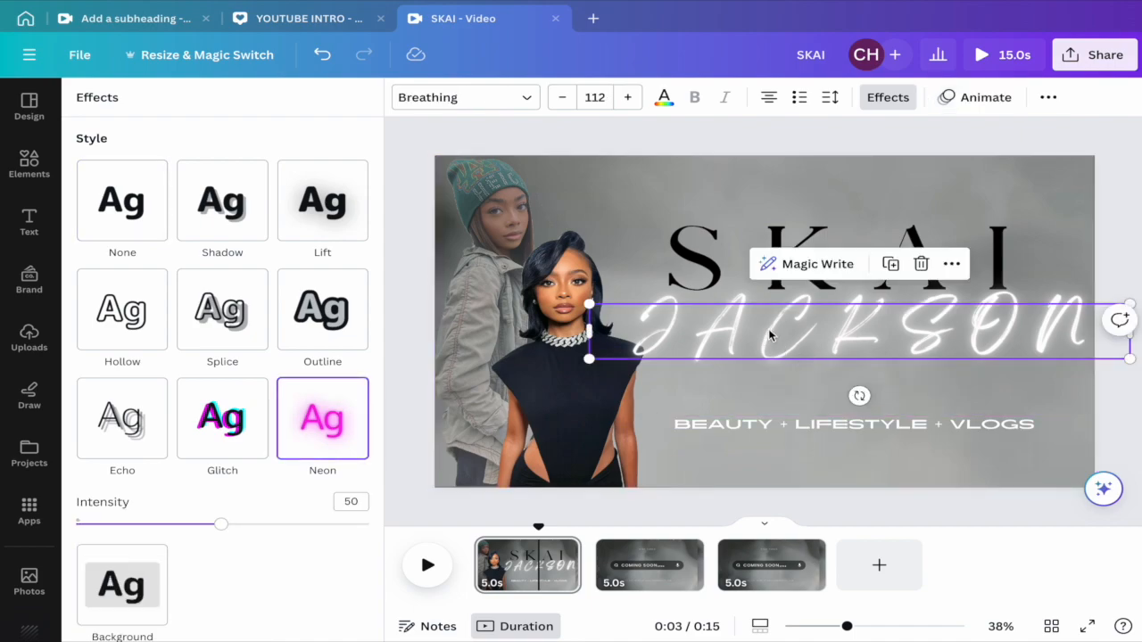
{"action": "left_click", "coordinate": [974, 100]}
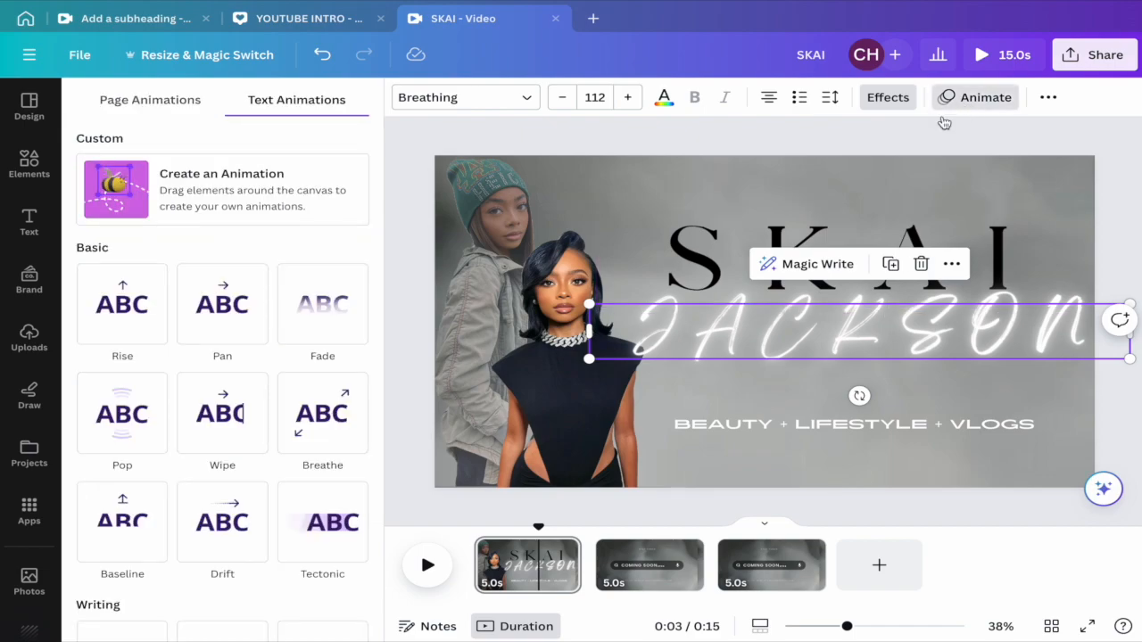
{"action": "left_click", "coordinate": [241, 442]}
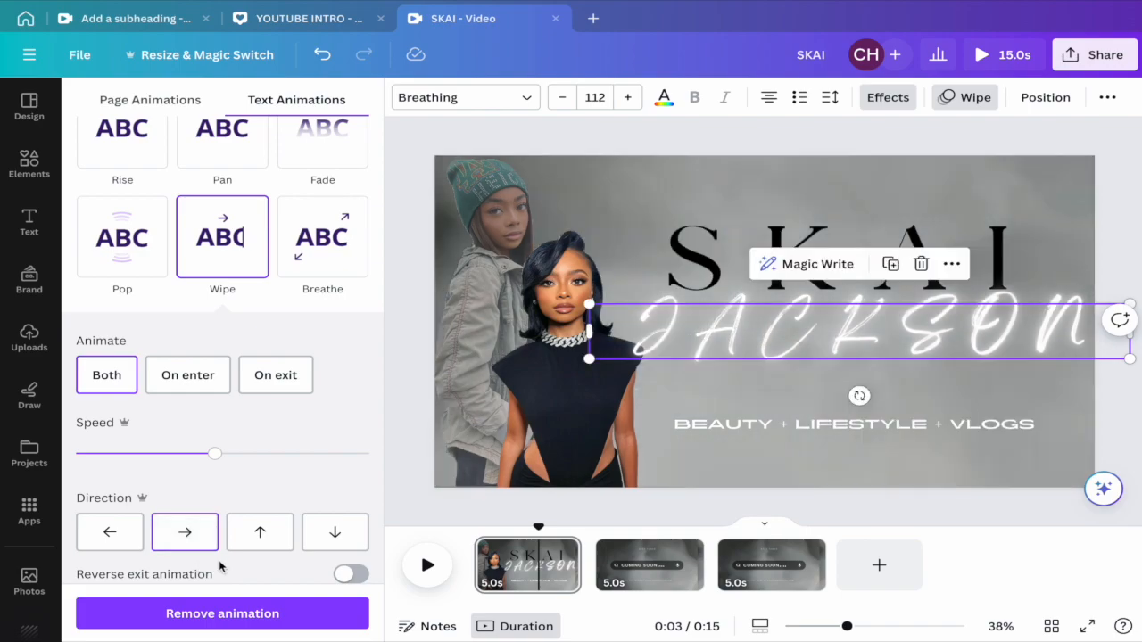
Step: Apply the Breathe animation to the large "SKAI" text
{"action": "left_click", "coordinate": [721, 252]}
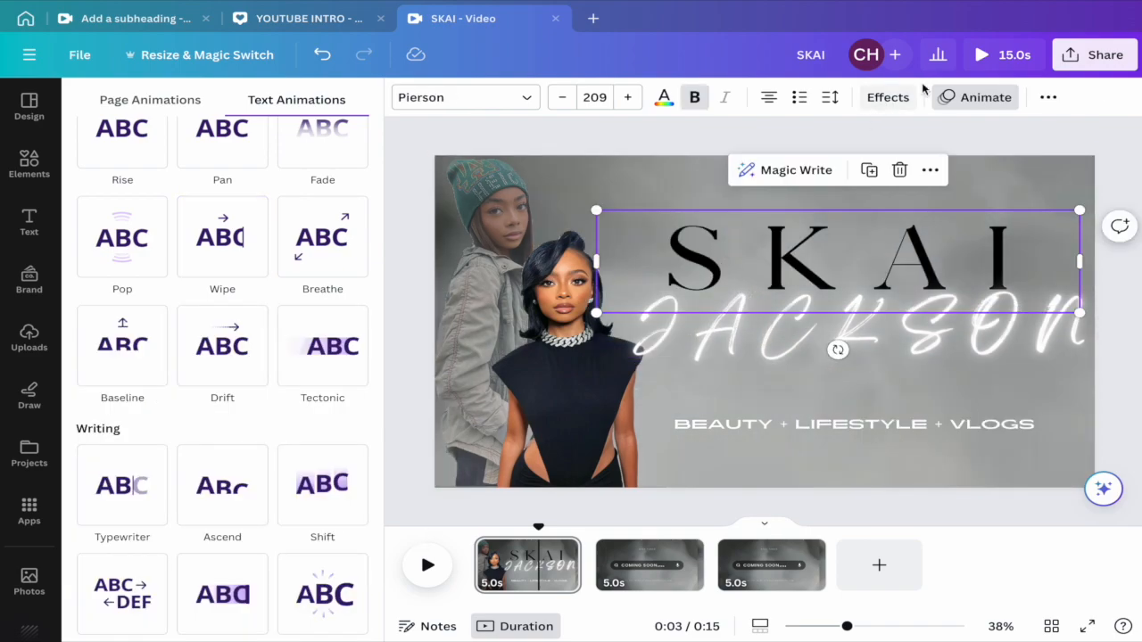
{"action": "scroll", "coordinate": [312, 324], "scroll_direction": "up", "scroll_amount": 1}
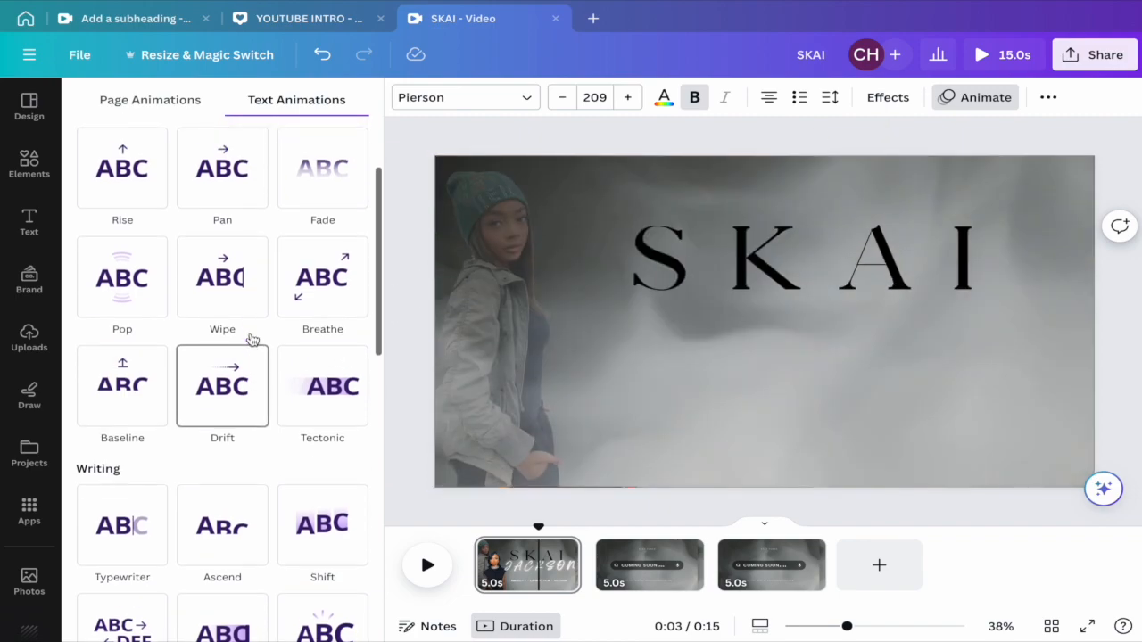
{"action": "left_click", "coordinate": [335, 313]}
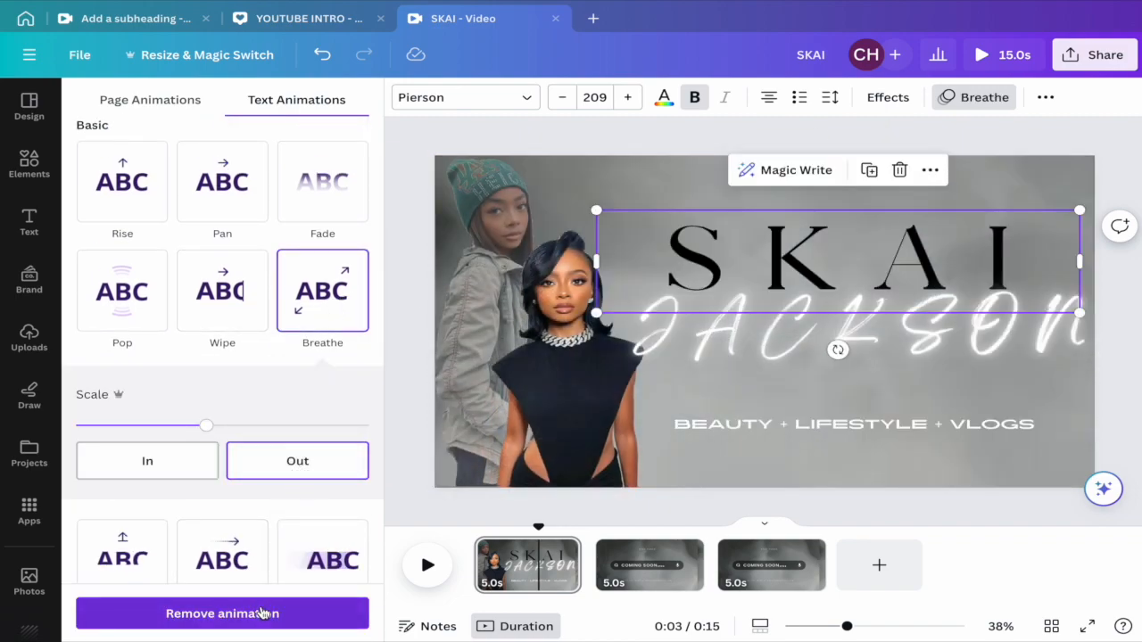
{"action": "left_click", "coordinate": [414, 420]}
{"action": "scroll", "coordinate": [499, 469], "scroll_direction": "down", "scroll_amount": 1}
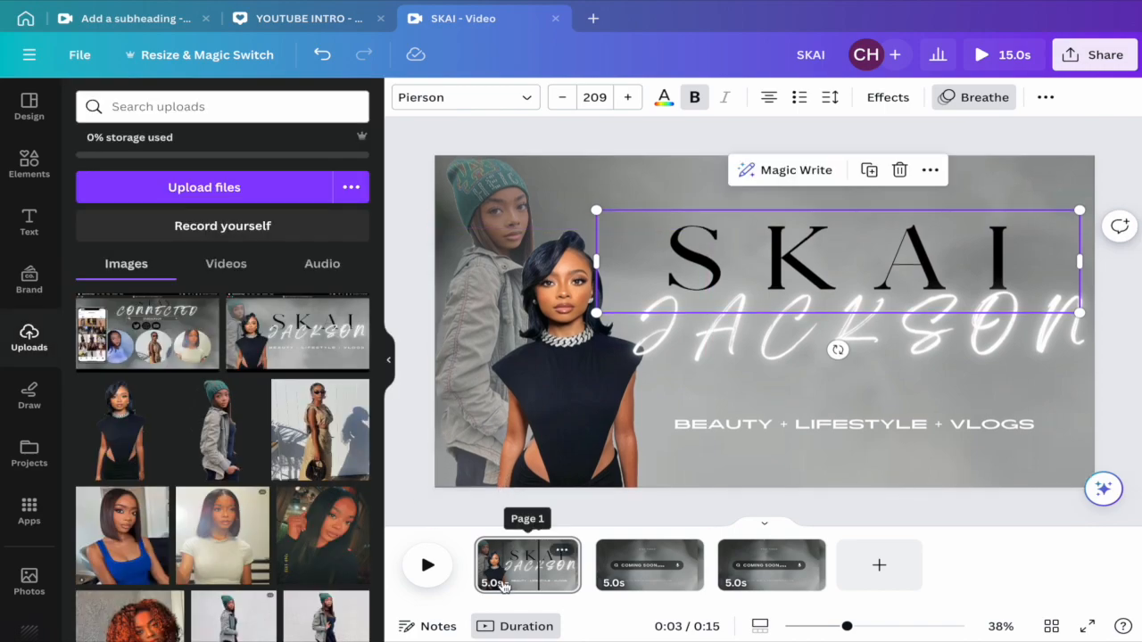
Step: Play the first page from its start to preview the photo and text animations
{"action": "left_click", "coordinate": [474, 602]}
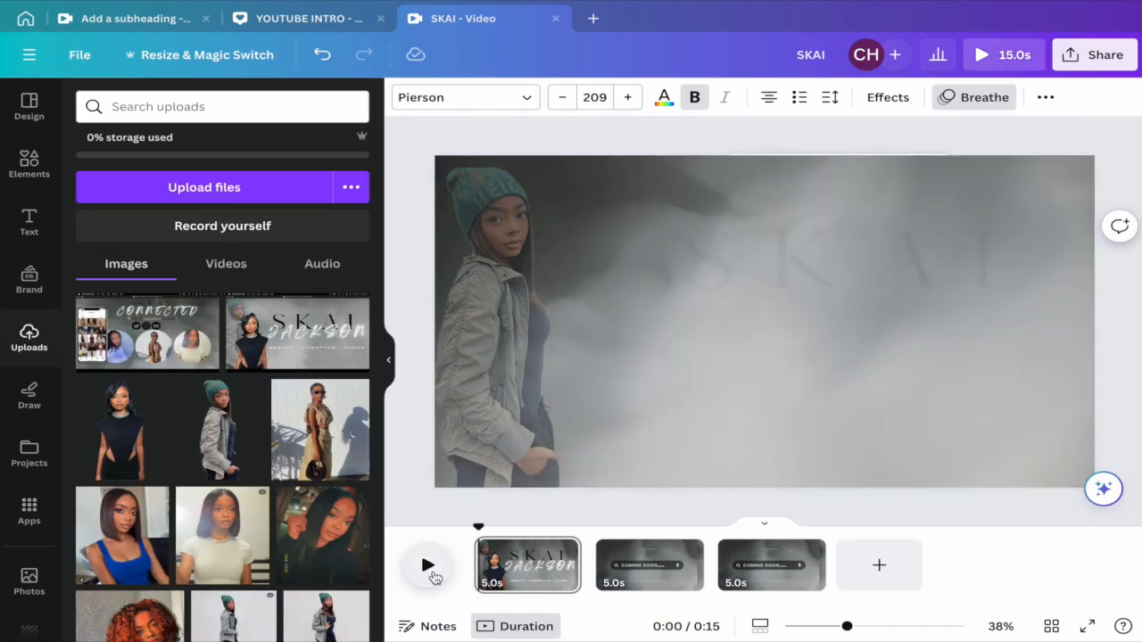
{"action": "left_click", "coordinate": [433, 578]}
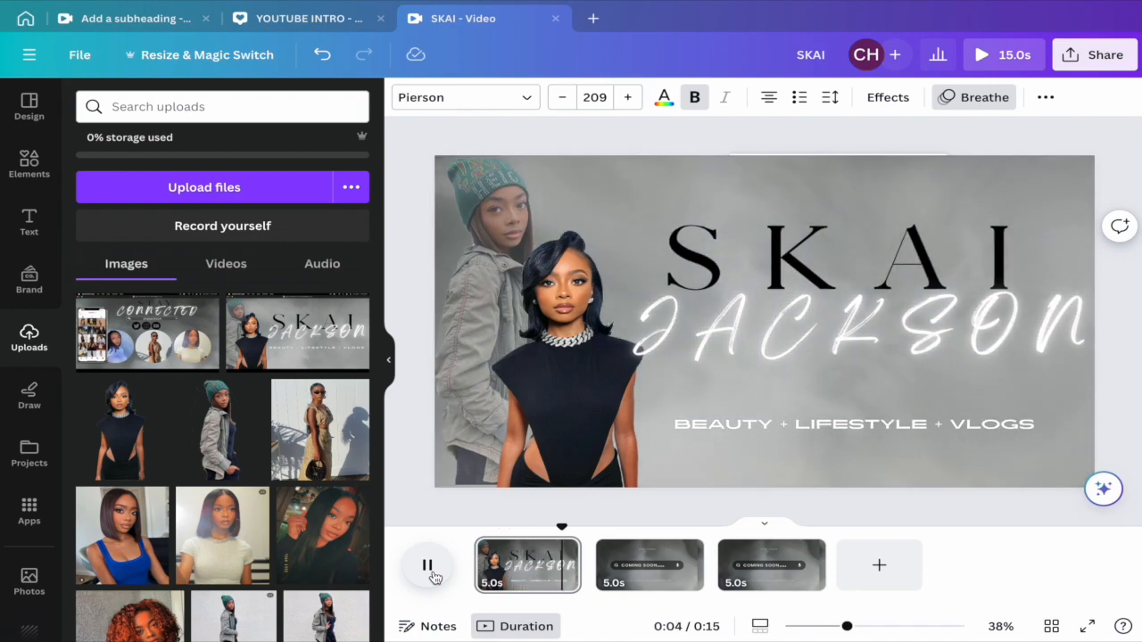
{"action": "left_click", "coordinate": [434, 578]}
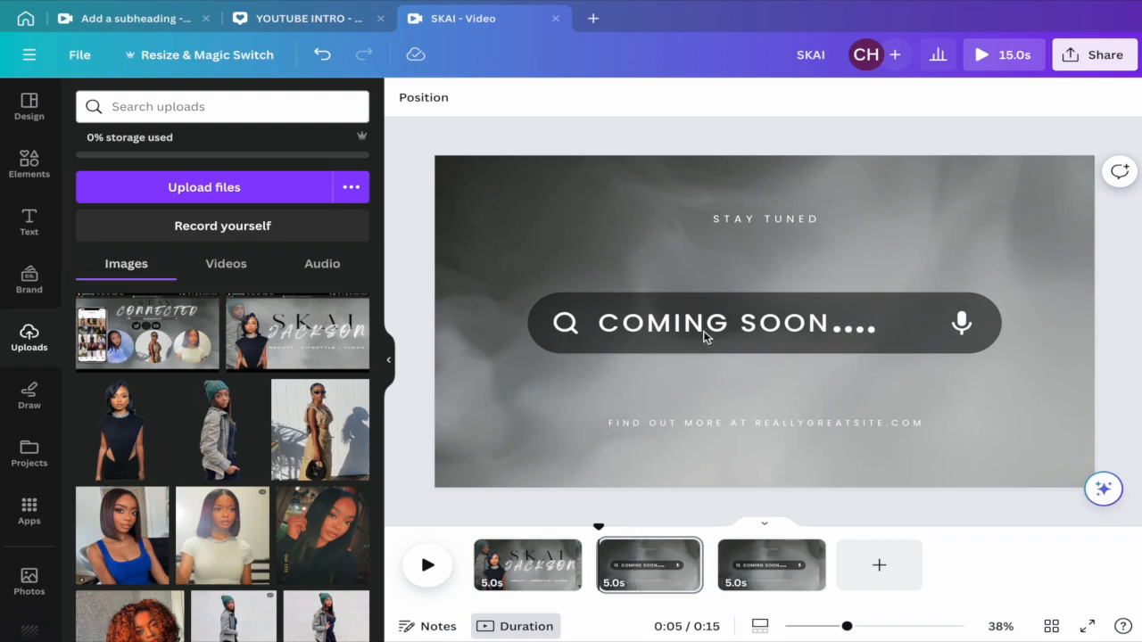
Step: Delete the "COMING SOON" text and its trailing dots from the search bar on the second page
{"action": "left_click", "coordinate": [643, 340]}
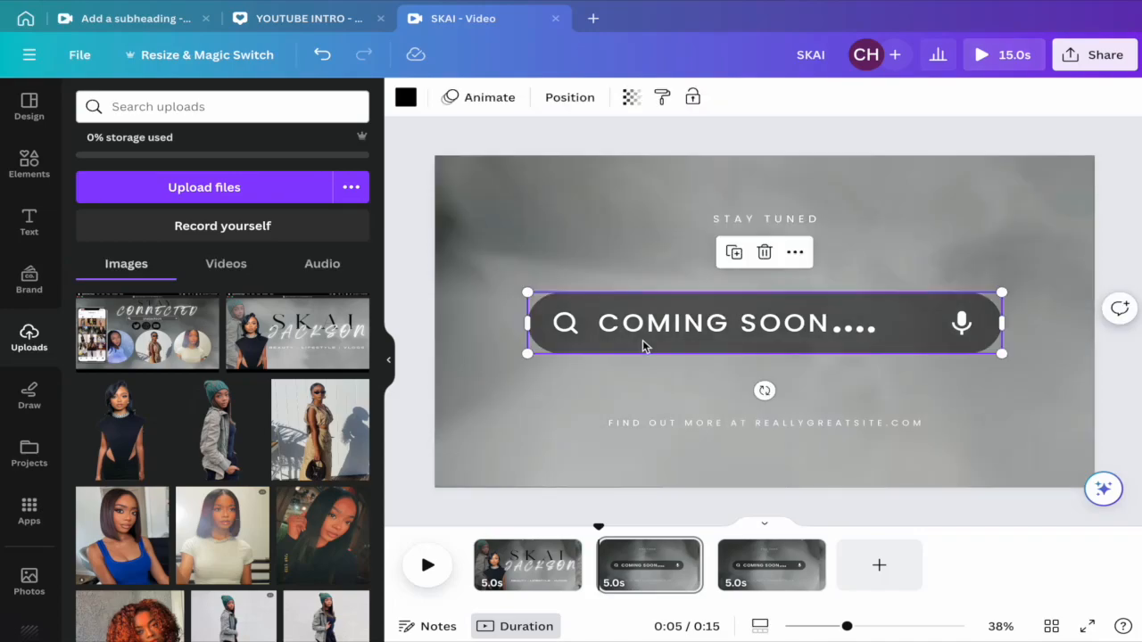
{"action": "left_click", "coordinate": [777, 331]}
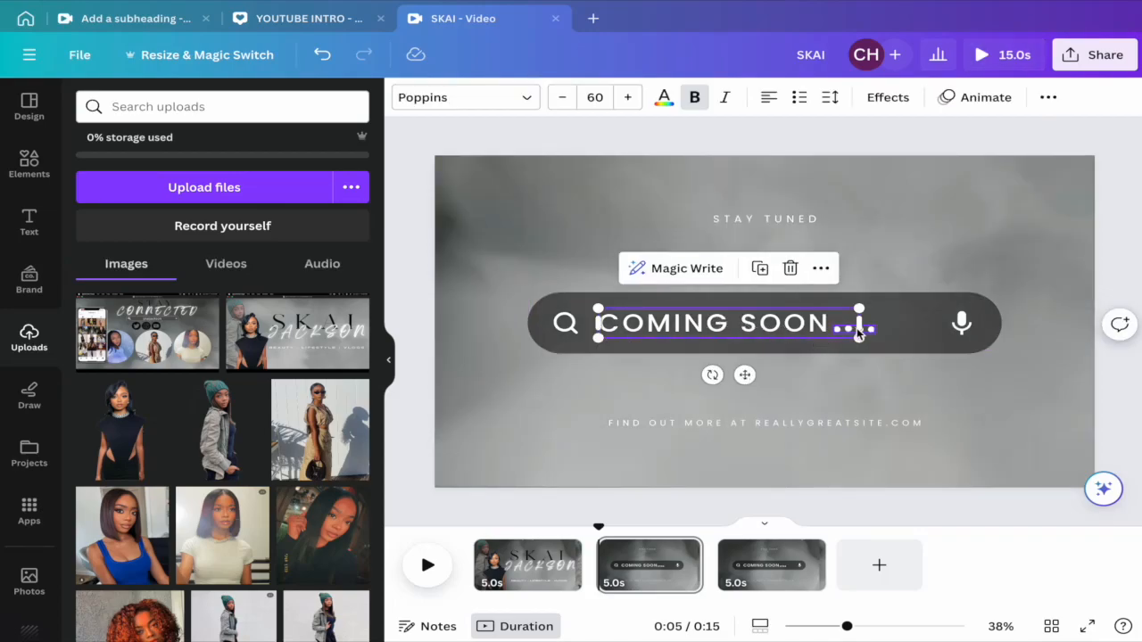
{"action": "left_click", "coordinate": [876, 329]}
{"action": "left_click", "coordinate": [868, 331]}
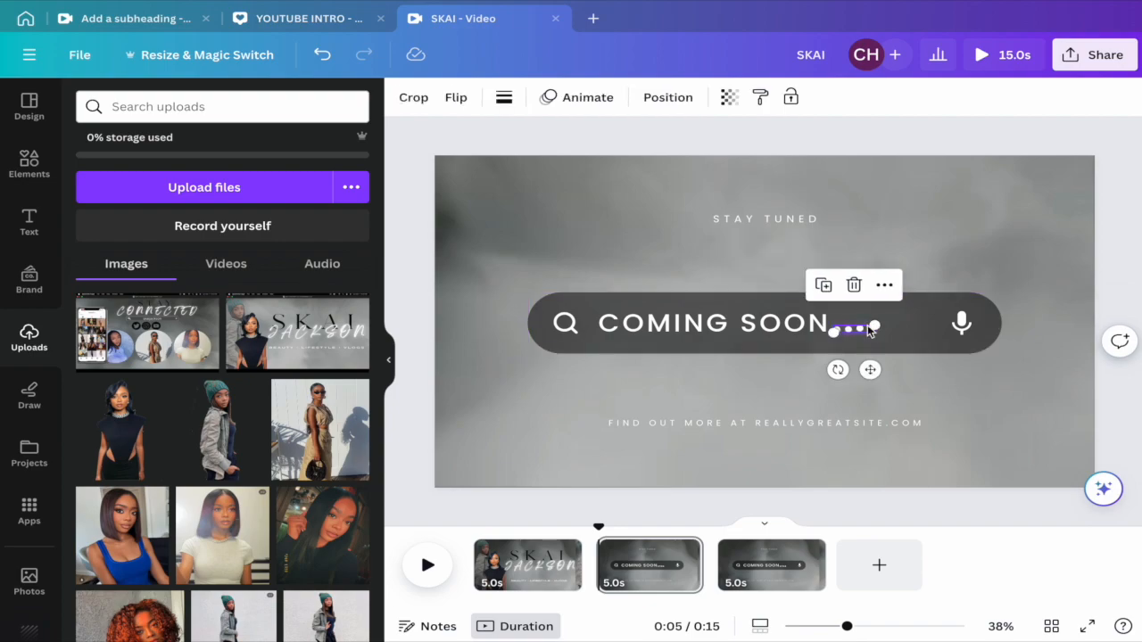
{"action": "left_click", "coordinate": [854, 288]}
{"action": "left_click", "coordinate": [804, 327]}
{"action": "left_click", "coordinate": [795, 278]}
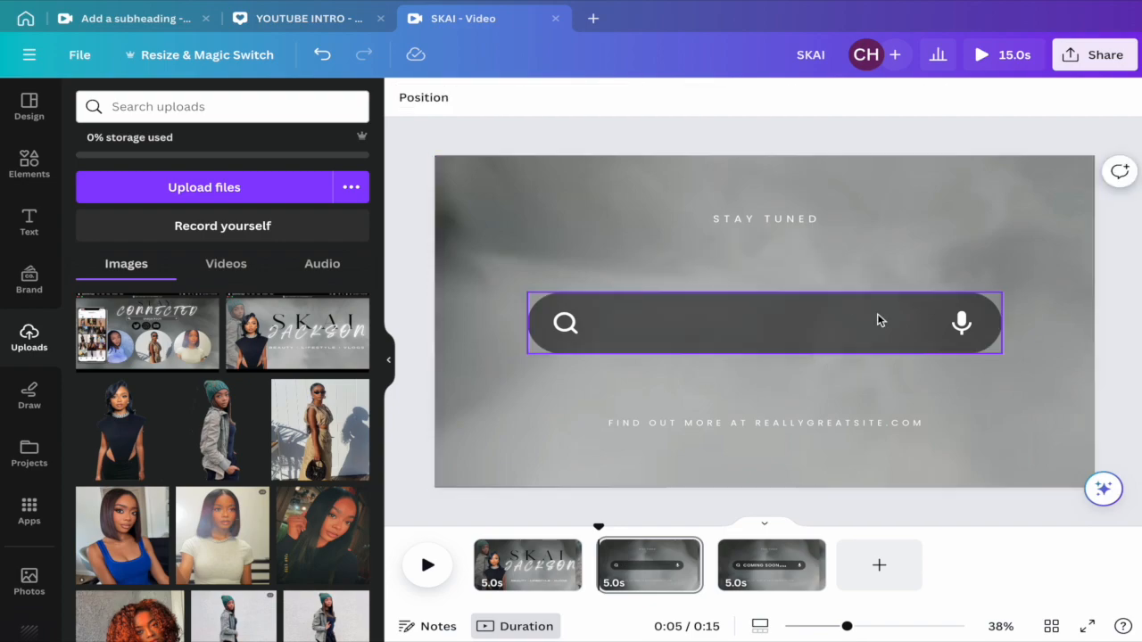
Step: Select the search bar with its magnifier and microphone icons, shrink it to about half its width, and centre it on the page
{"action": "left_click_drag", "start_coordinate": [995, 358], "coordinate": [528, 301]}
{"action": "left_click", "coordinate": [709, 254]}
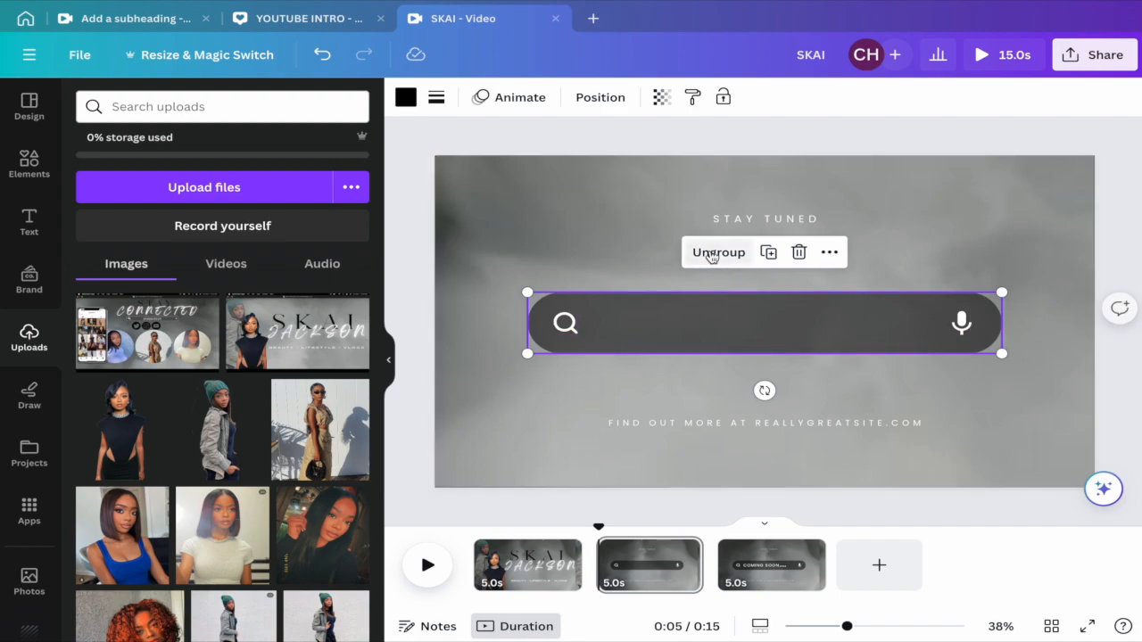
{"action": "left_click_drag", "start_coordinate": [524, 292], "coordinate": [754, 321]}
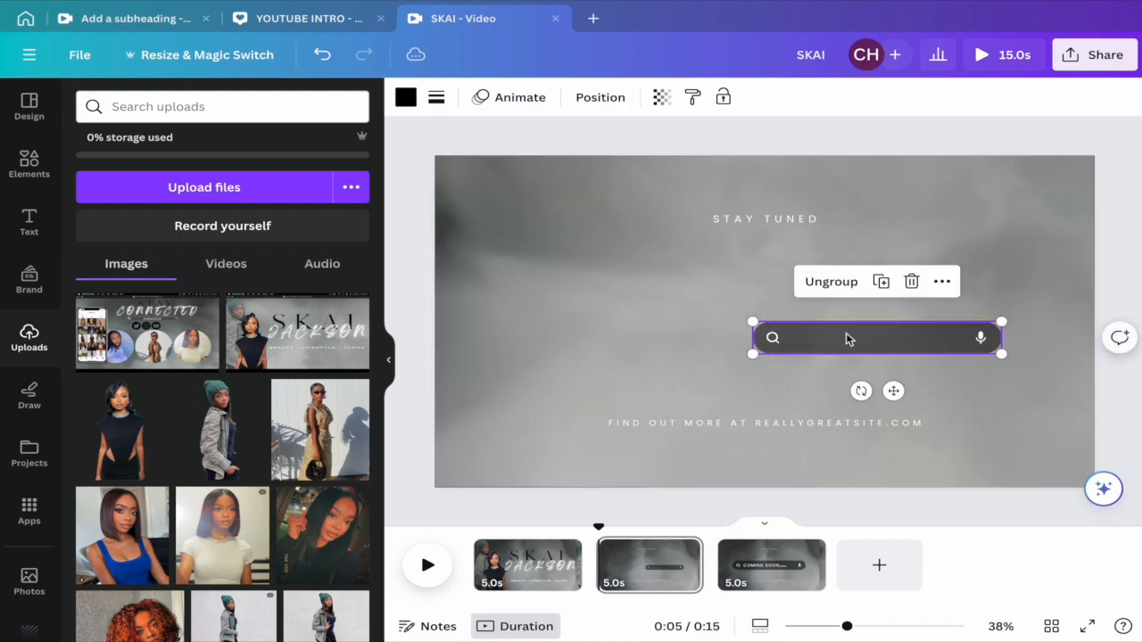
{"action": "left_click_drag", "start_coordinate": [892, 387], "coordinate": [785, 376]}
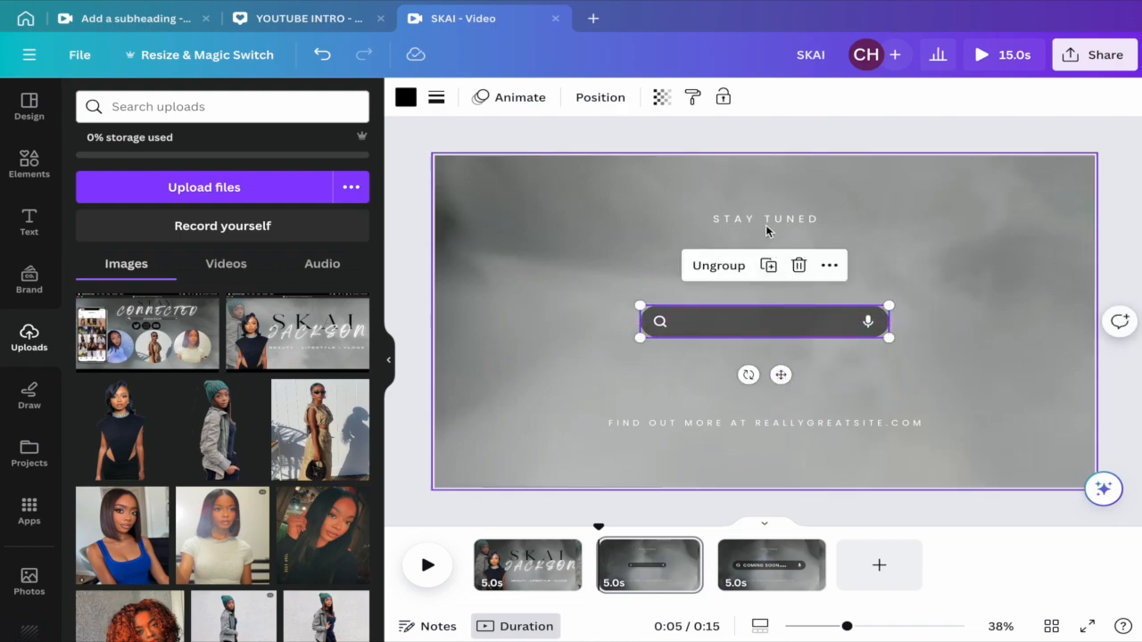
Step: Delete the "FIND OUT MORE AT REALLYGREATSITE.COM" line below the search bar
{"action": "left_click", "coordinate": [805, 435]}
{"action": "left_click", "coordinate": [804, 423]}
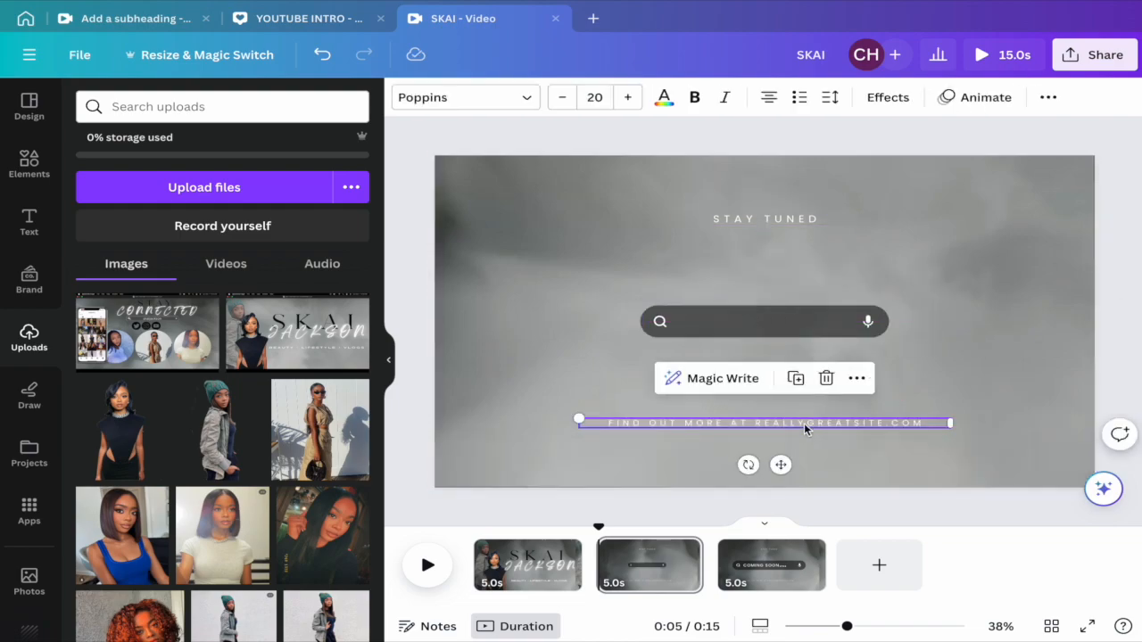
{"action": "left_click", "coordinate": [826, 377]}
Step: Duplicate the "STAY TUNED" text below itself, then edit the two lines to read "STAY" and "CONNECTED"
{"action": "left_click", "coordinate": [777, 220]}
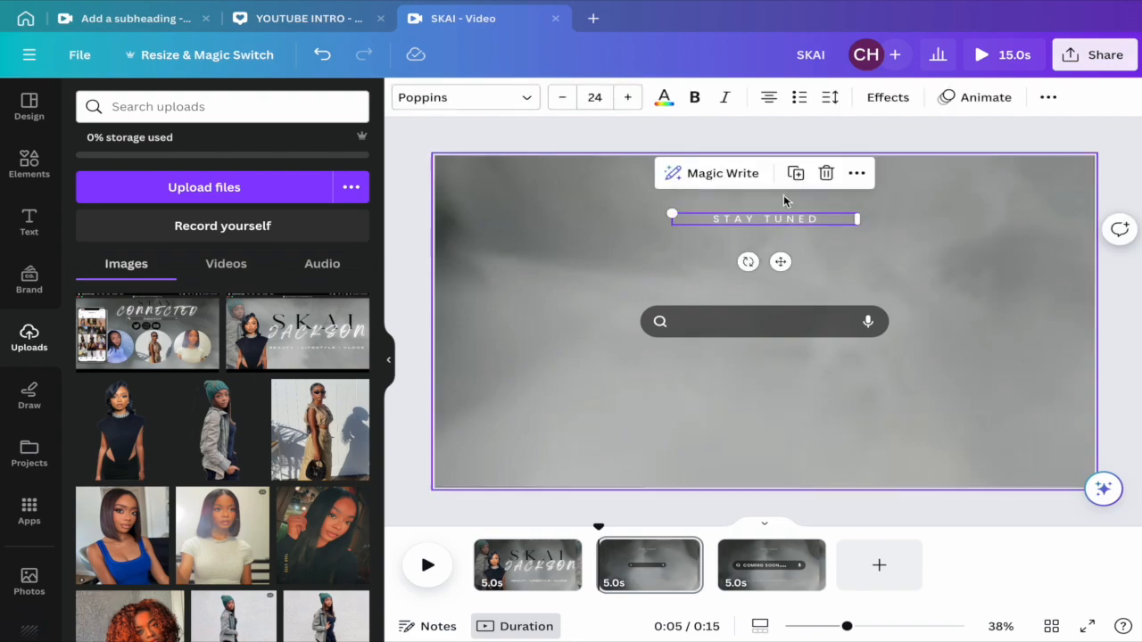
{"action": "left_click", "coordinate": [795, 170]}
{"action": "left_click_drag", "start_coordinate": [789, 270], "coordinate": [789, 301]}
{"action": "double_click", "coordinate": [829, 257]}
{"action": "key", "text": "BackSpace"}
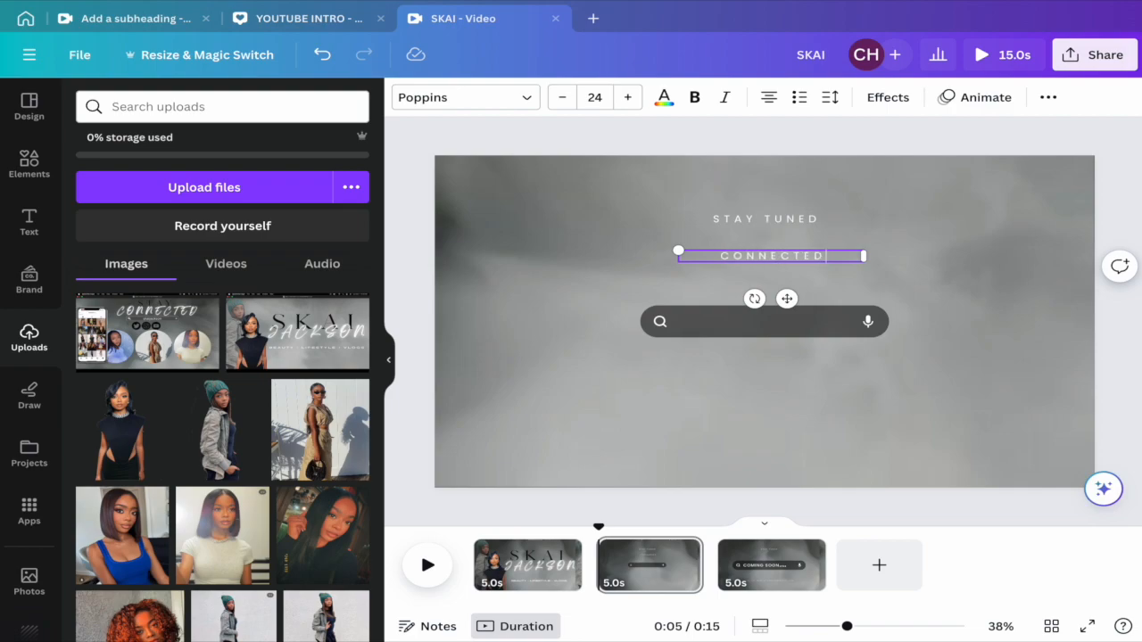
{"action": "double_click", "coordinate": [818, 219]}
{"action": "key", "text": "BackSpace"}
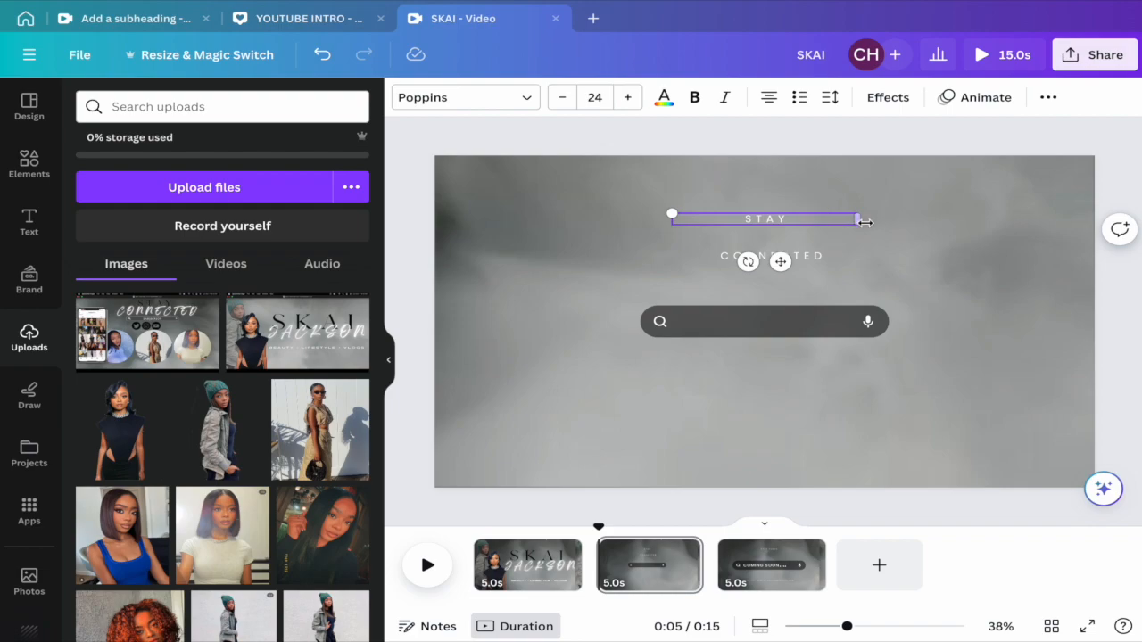
Step: Make the "STAY" text on the second page bold and change its font to Pierson
{"action": "left_click_drag", "start_coordinate": [815, 220], "coordinate": [746, 216]}
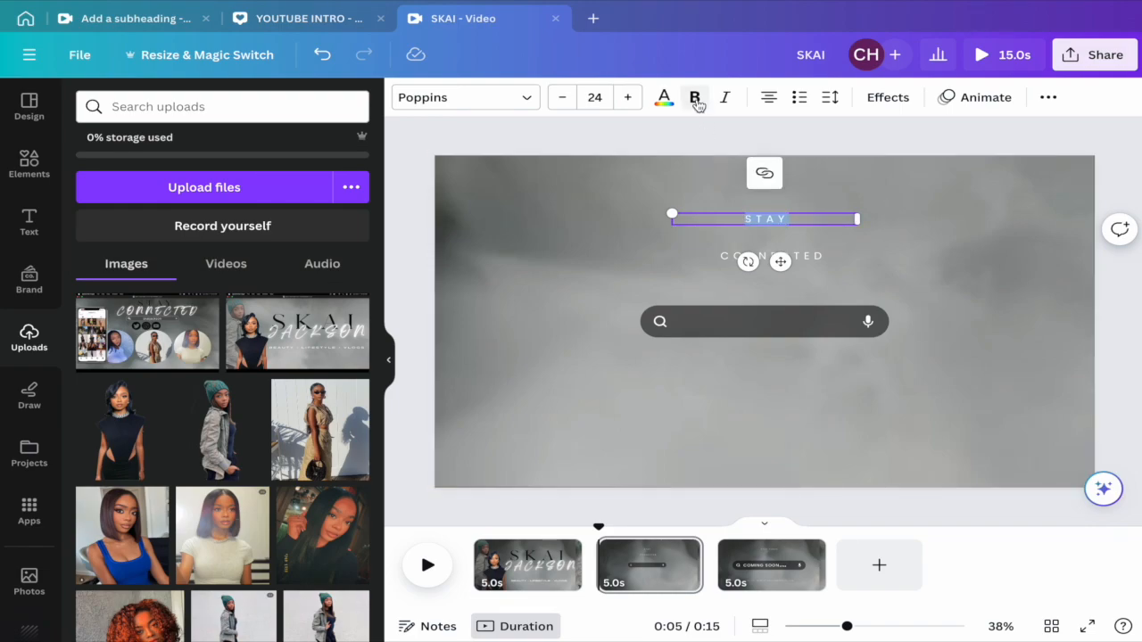
{"action": "left_click", "coordinate": [530, 100]}
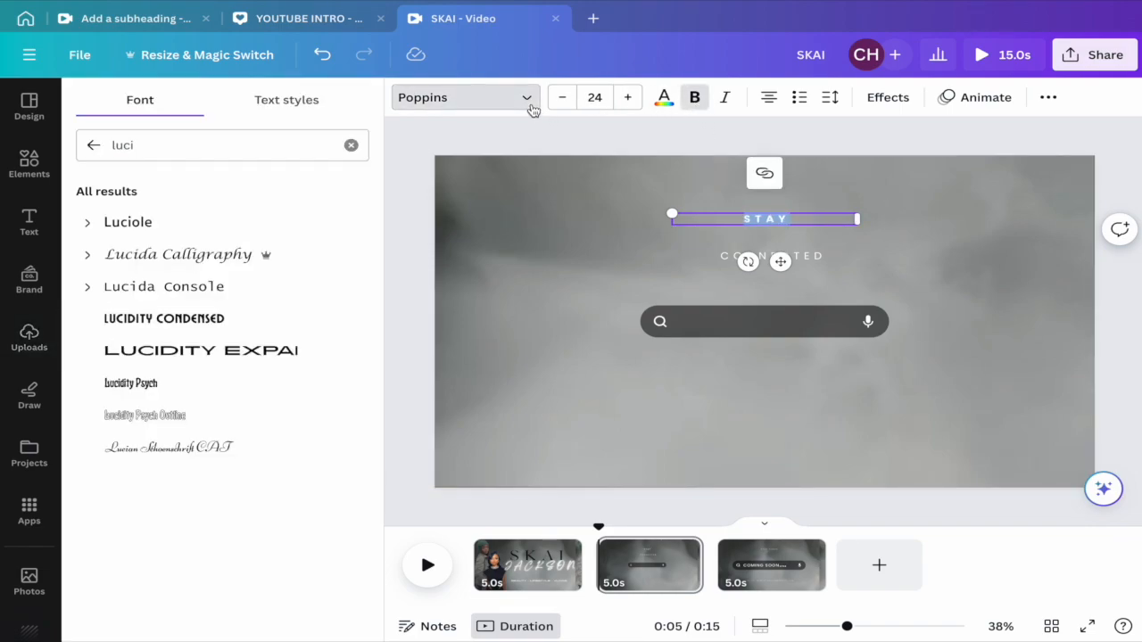
{"action": "left_click", "coordinate": [350, 146]}
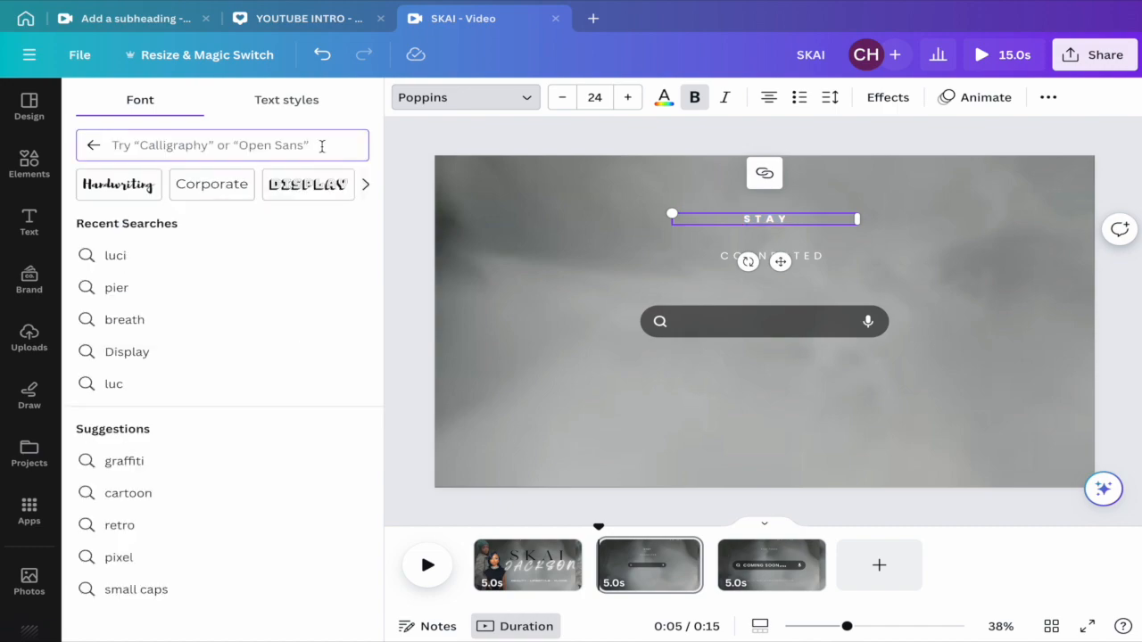
{"action": "left_click", "coordinate": [135, 287]}
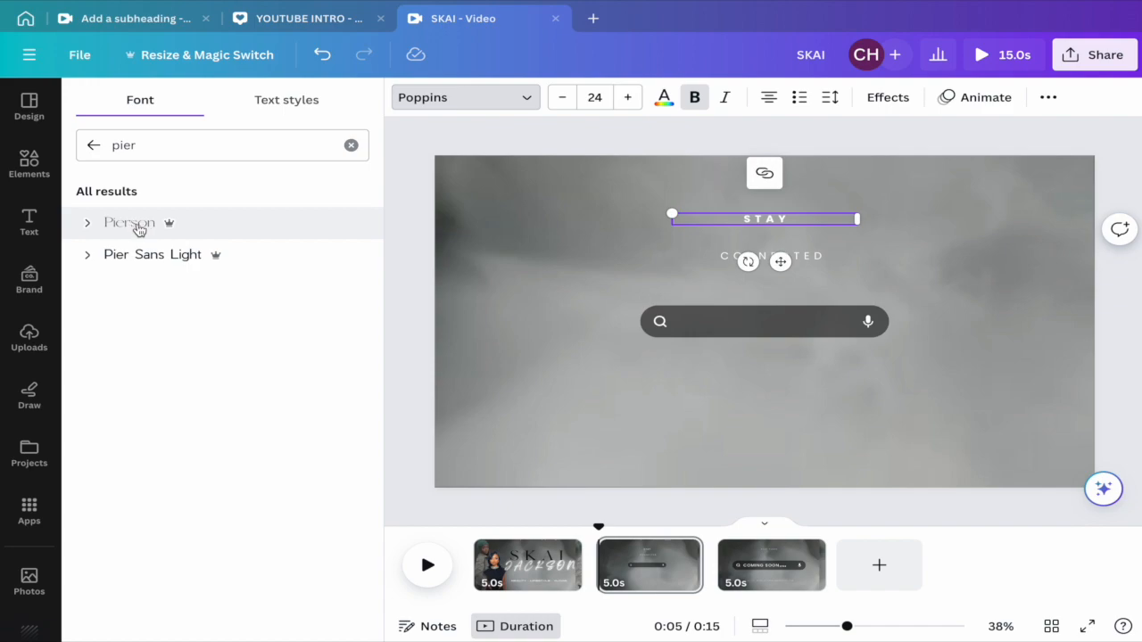
{"action": "left_click", "coordinate": [152, 226]}
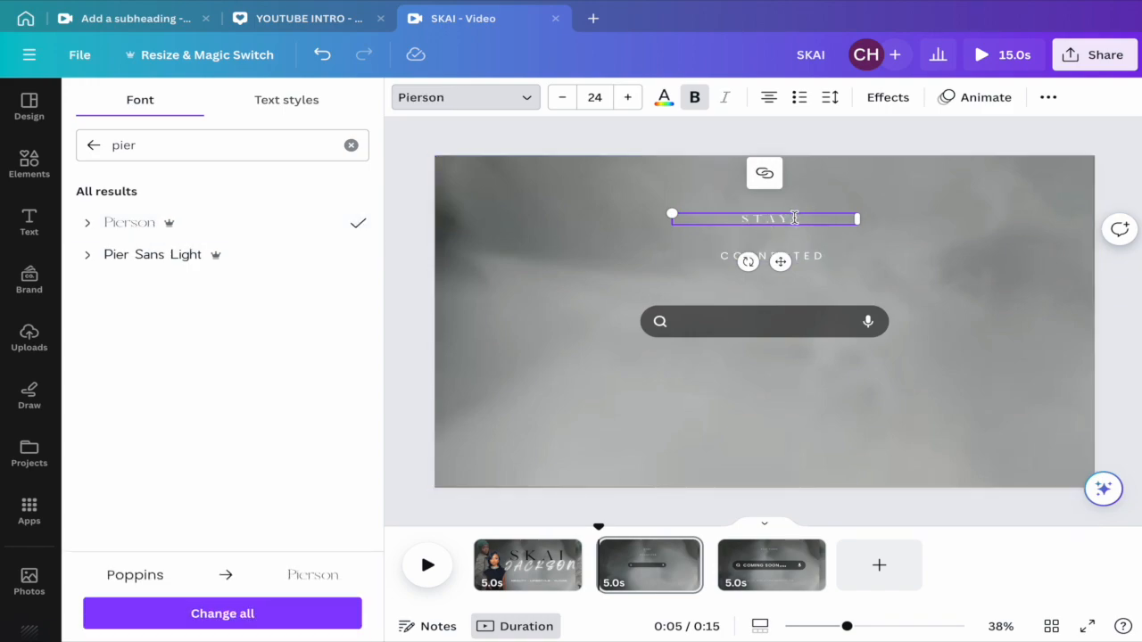
Step: Set the "STAY" text to font size 80 and colour it black
{"action": "left_click", "coordinate": [594, 96]}
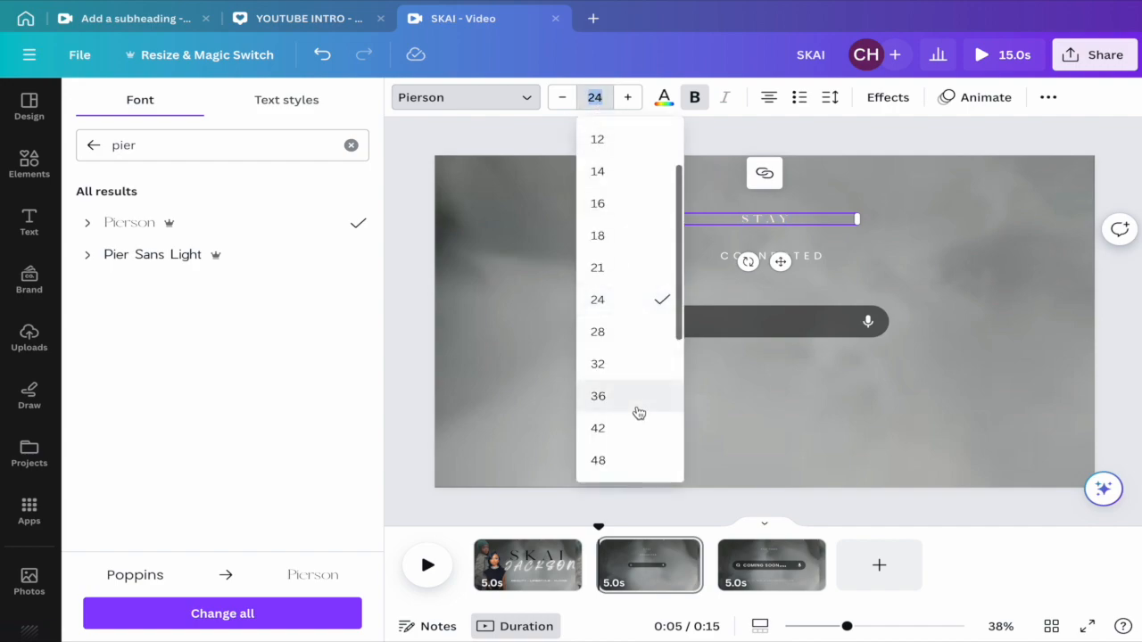
{"action": "scroll", "coordinate": [637, 413], "scroll_direction": "down", "scroll_amount": 2}
{"action": "left_click", "coordinate": [598, 452]}
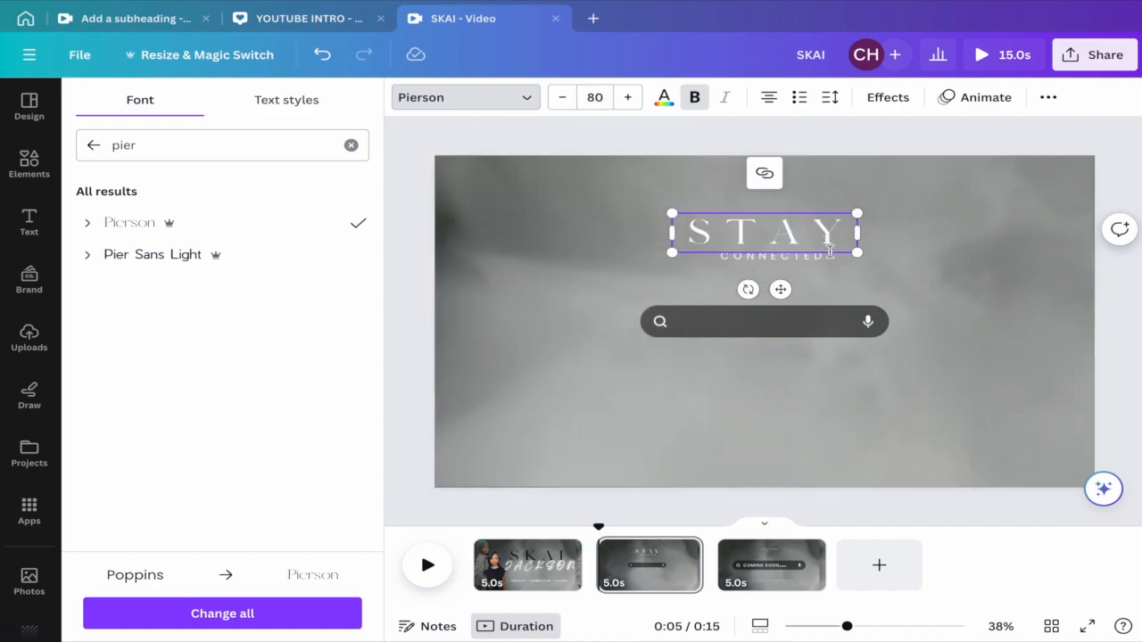
{"action": "left_click_drag", "start_coordinate": [847, 235], "coordinate": [687, 225]}
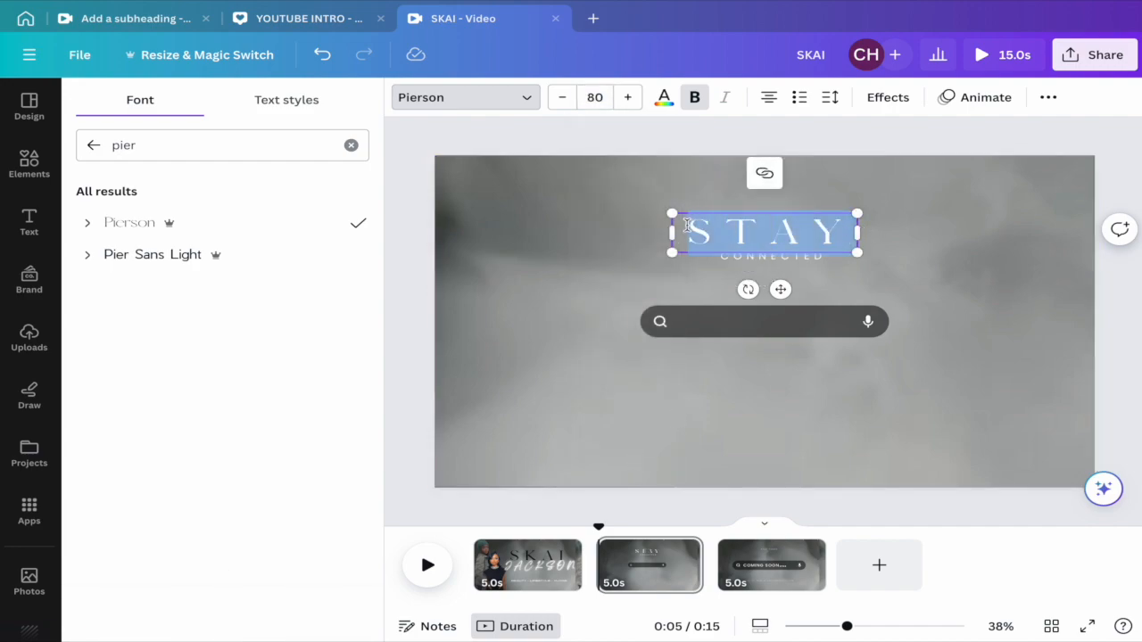
{"action": "left_click", "coordinate": [664, 96]}
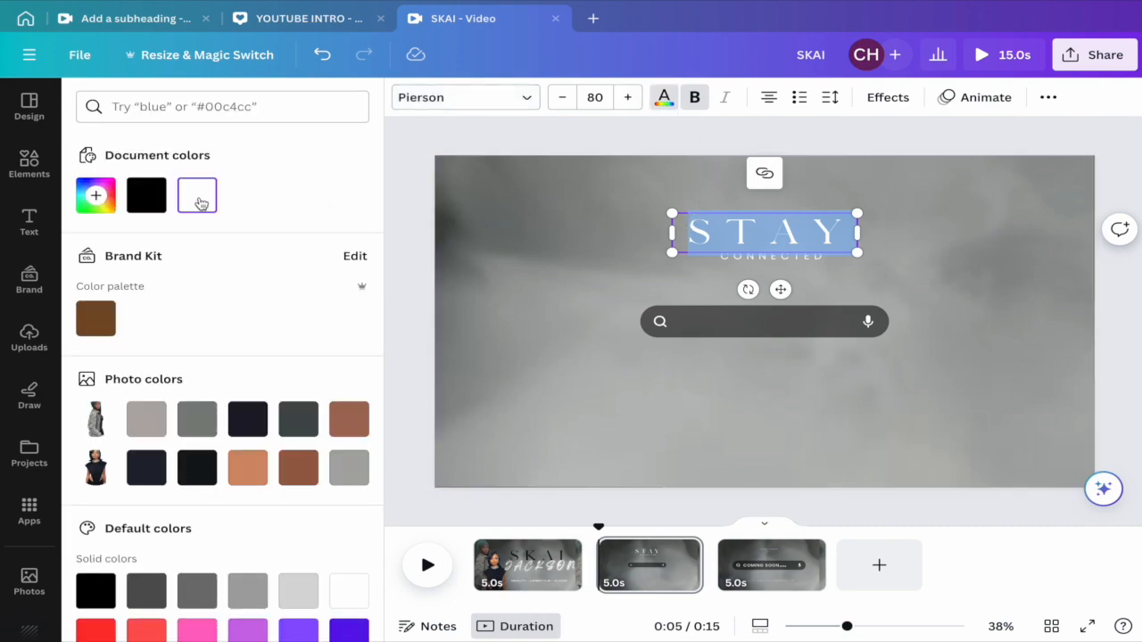
{"action": "left_click", "coordinate": [155, 196]}
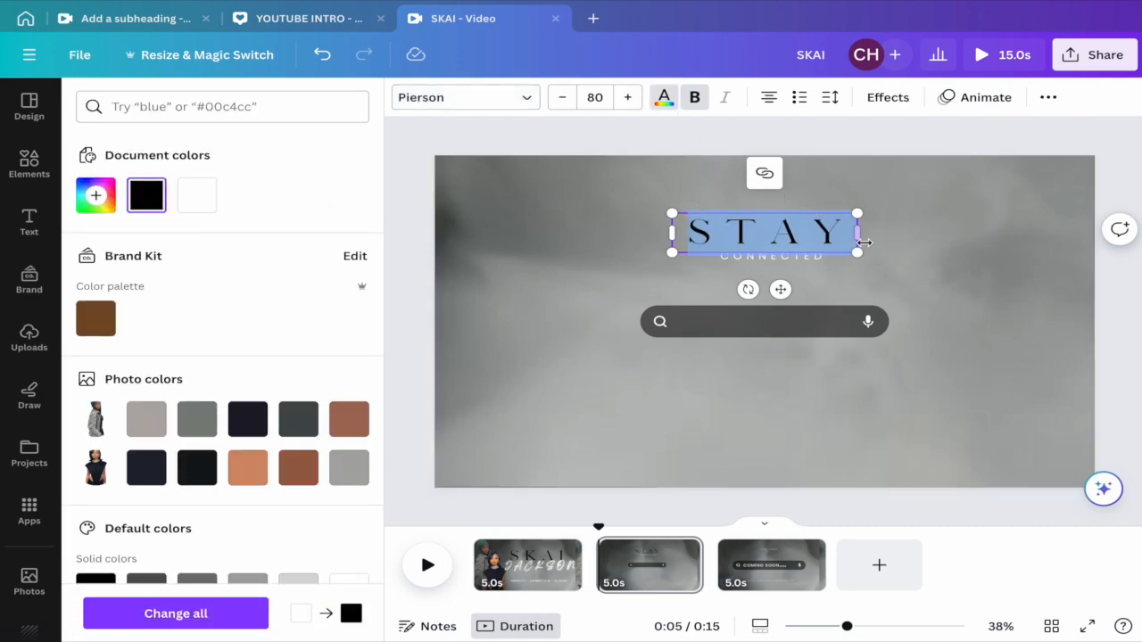
Step: Enlarge the "STAY" text to a font size of about 113 and move it up to the page's top centre
{"action": "left_click_drag", "start_coordinate": [856, 255], "coordinate": [933, 267]}
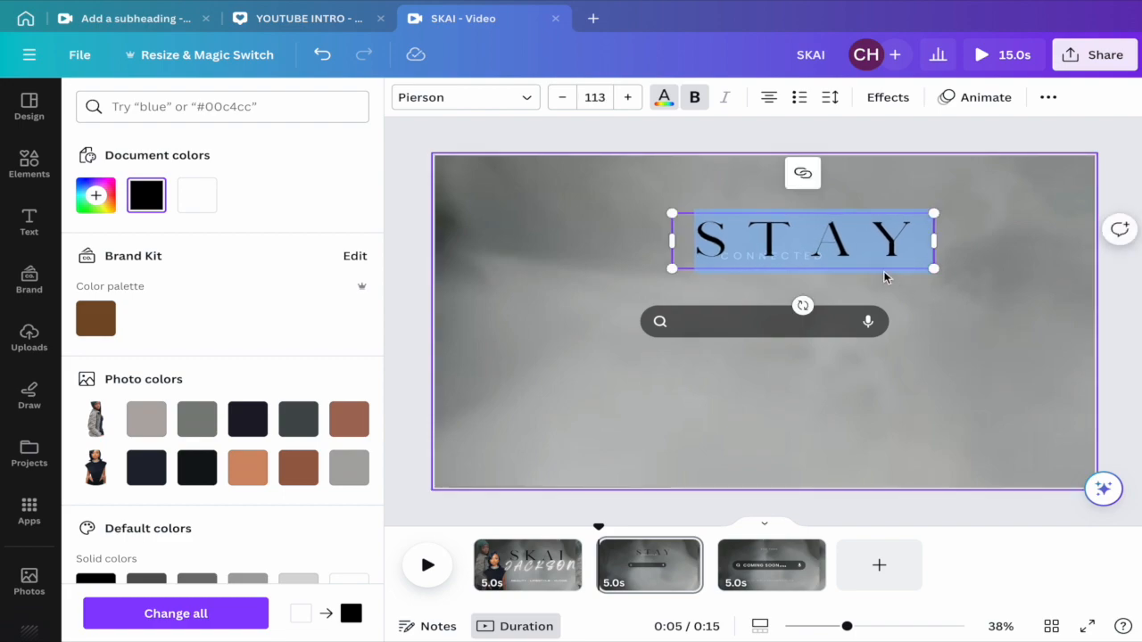
{"action": "left_click", "coordinate": [857, 252]}
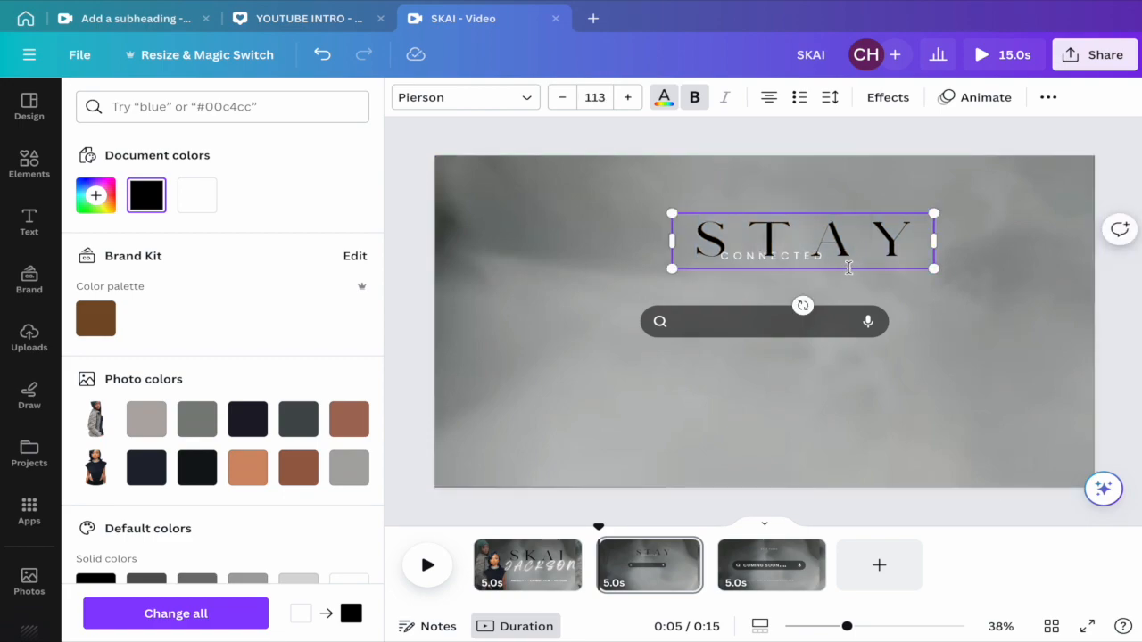
{"action": "left_click", "coordinate": [1065, 209]}
{"action": "left_click_drag", "start_coordinate": [890, 236], "coordinate": [858, 198]}
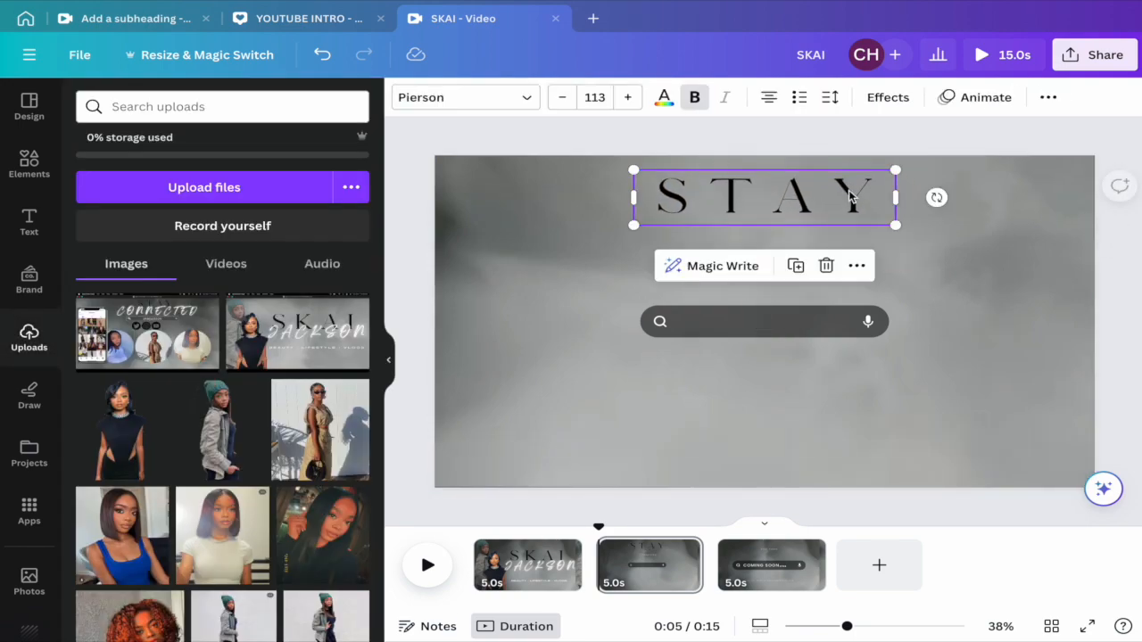
{"action": "left_click", "coordinate": [925, 257]}
Step: Apply the Neon text effect to the "CONNECTED" line
{"action": "left_click", "coordinate": [828, 259]}
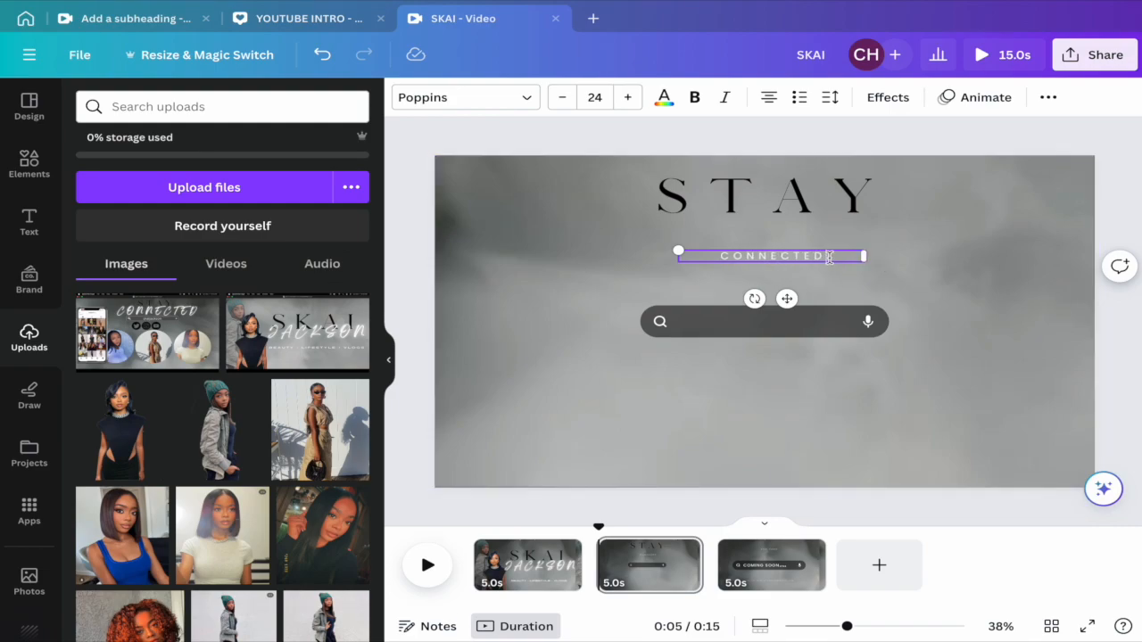
{"action": "left_click", "coordinate": [889, 99]}
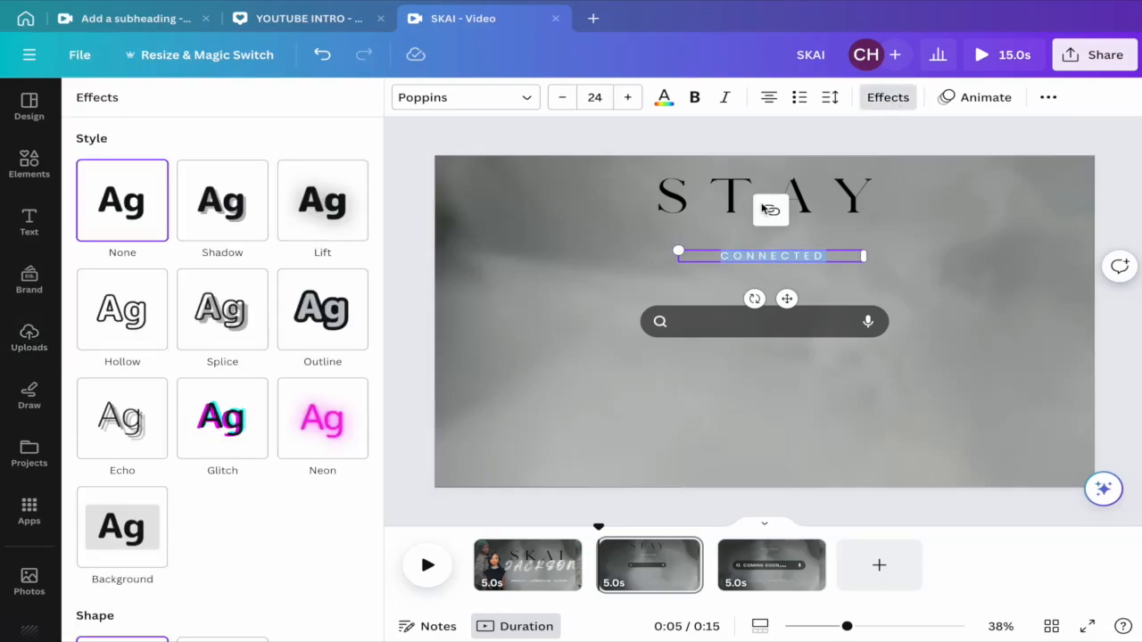
{"action": "left_click", "coordinate": [342, 413]}
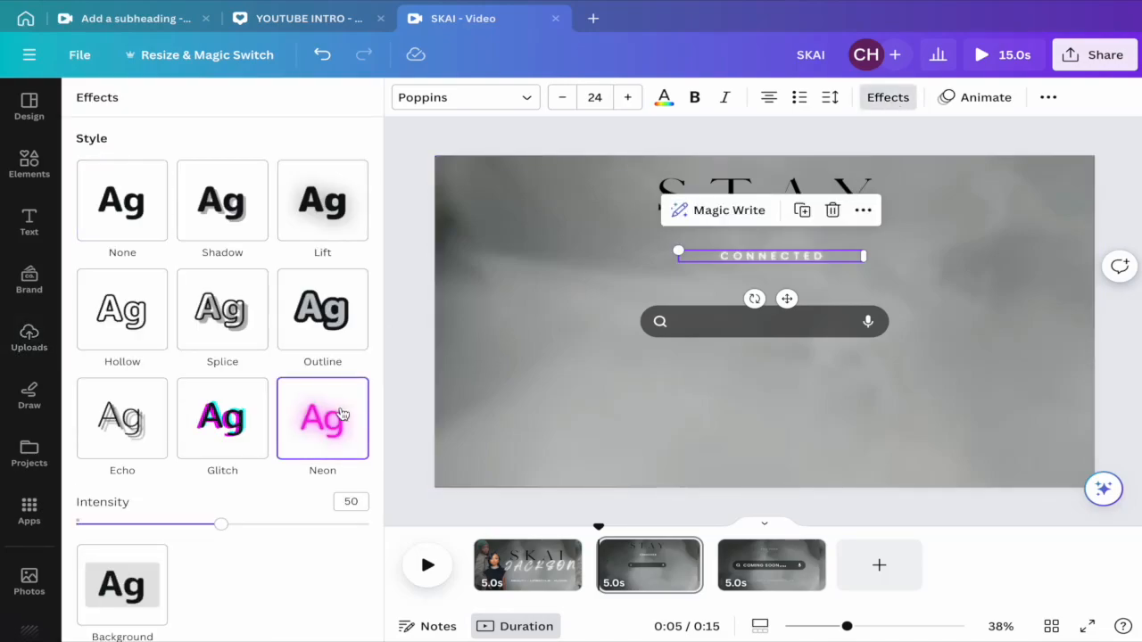
Step: Find the Breathing font and apply it to the "CONNECTED" text
{"action": "left_click", "coordinate": [832, 259]}
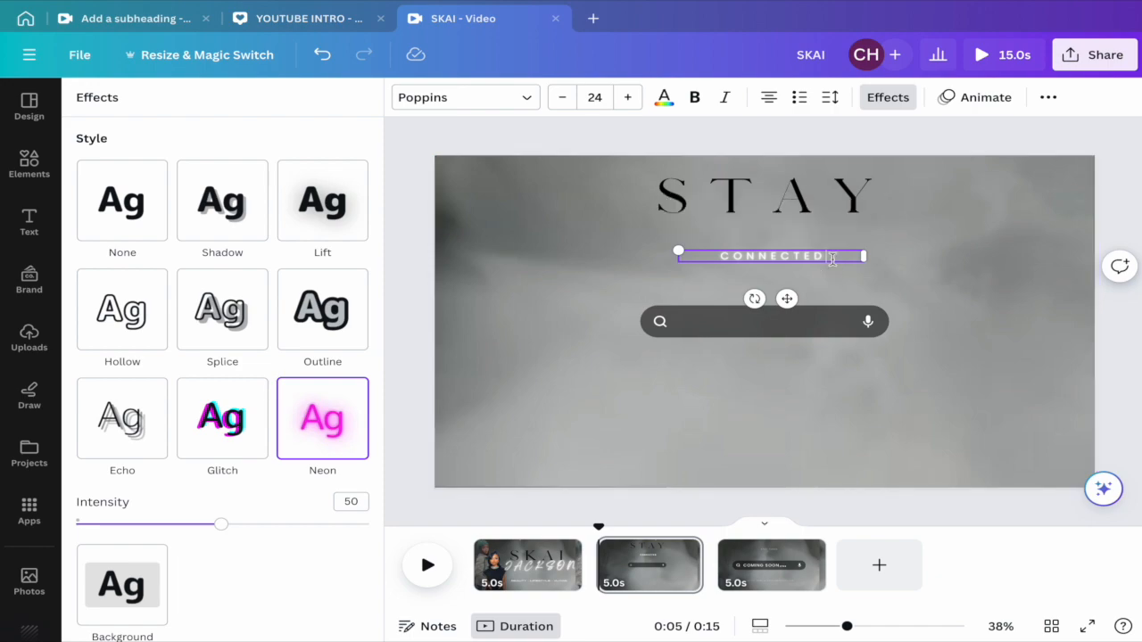
{"action": "left_click", "coordinate": [527, 98]}
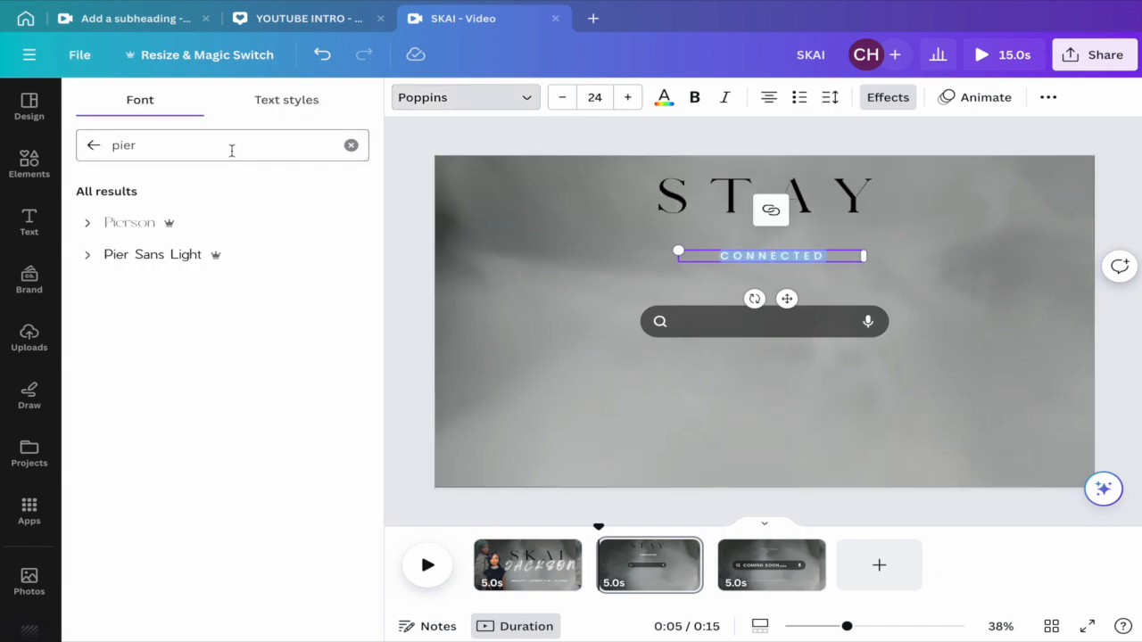
{"action": "left_click", "coordinate": [351, 146]}
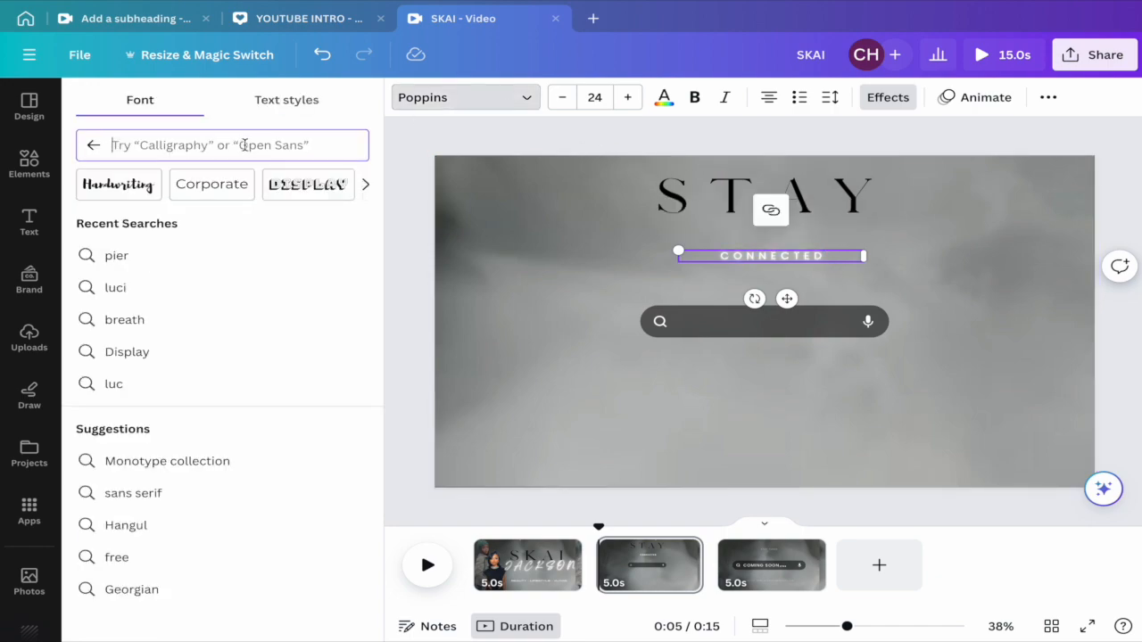
{"action": "type", "text": "breathing"}
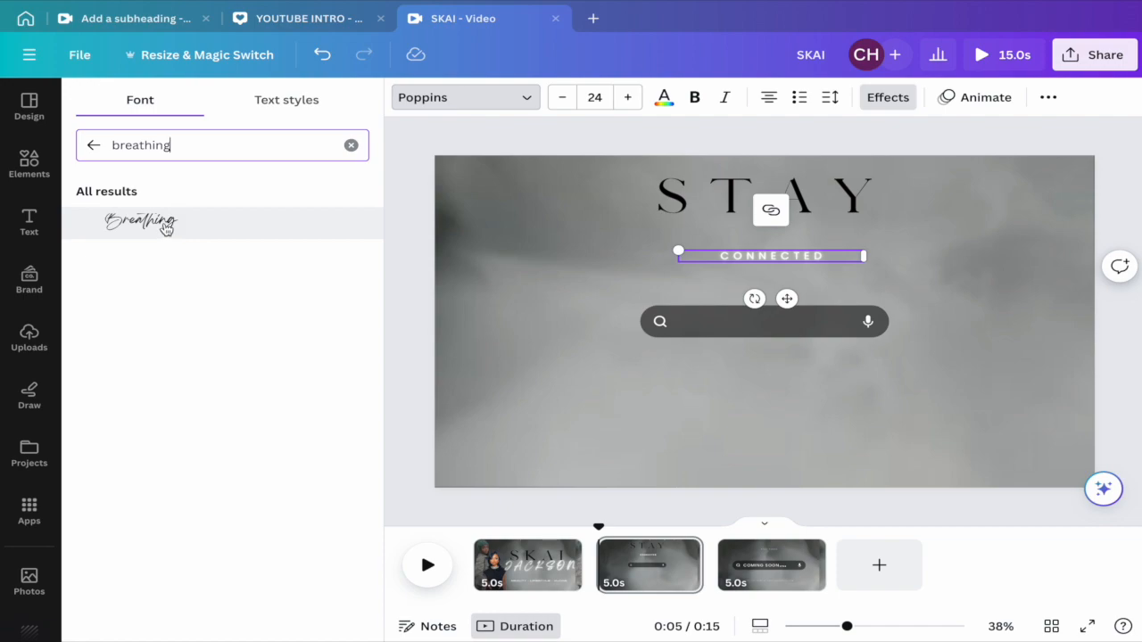
{"action": "left_click", "coordinate": [165, 225]}
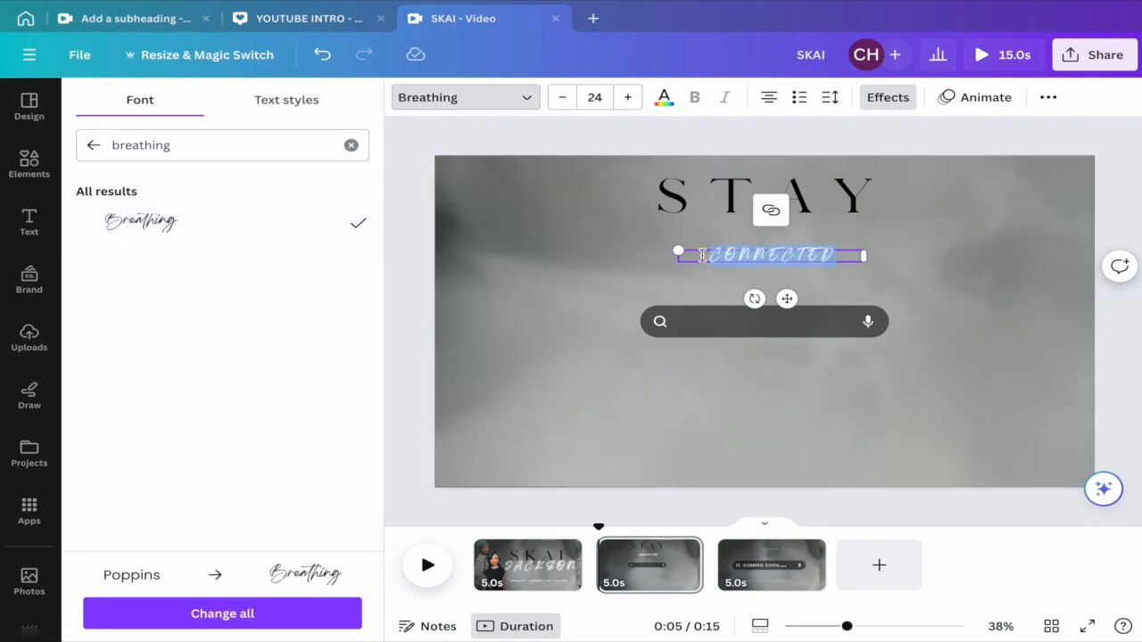
Step: Enlarge the "CONNECTED" text, trying font size 120 and settling on 104
{"action": "left_click", "coordinate": [599, 97]}
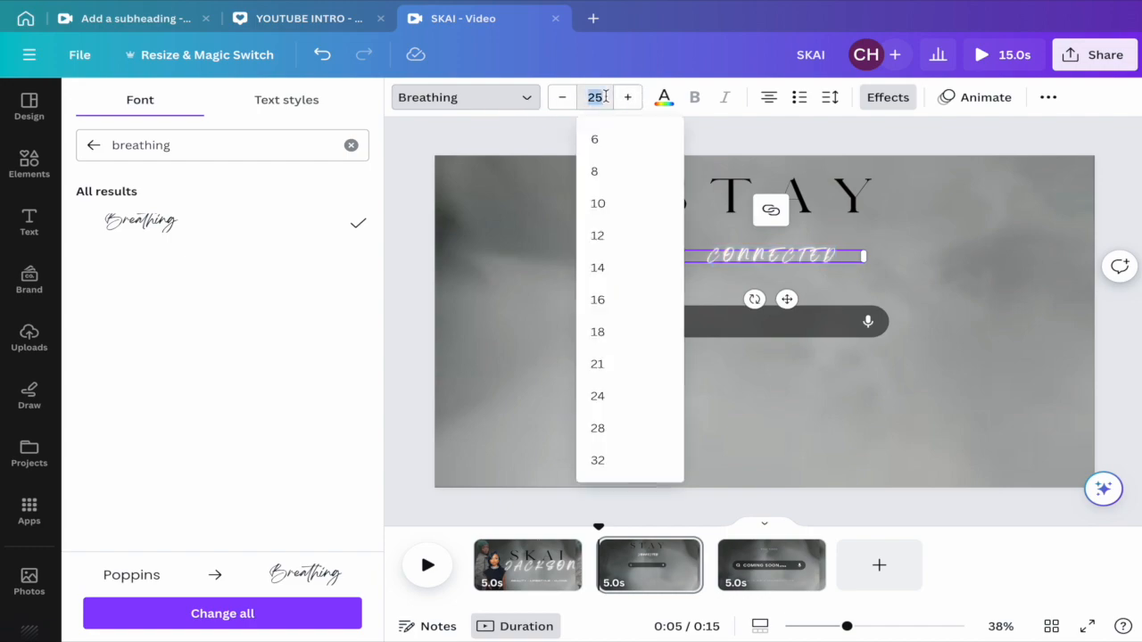
{"action": "scroll", "coordinate": [637, 332], "scroll_direction": "down", "scroll_amount": 3}
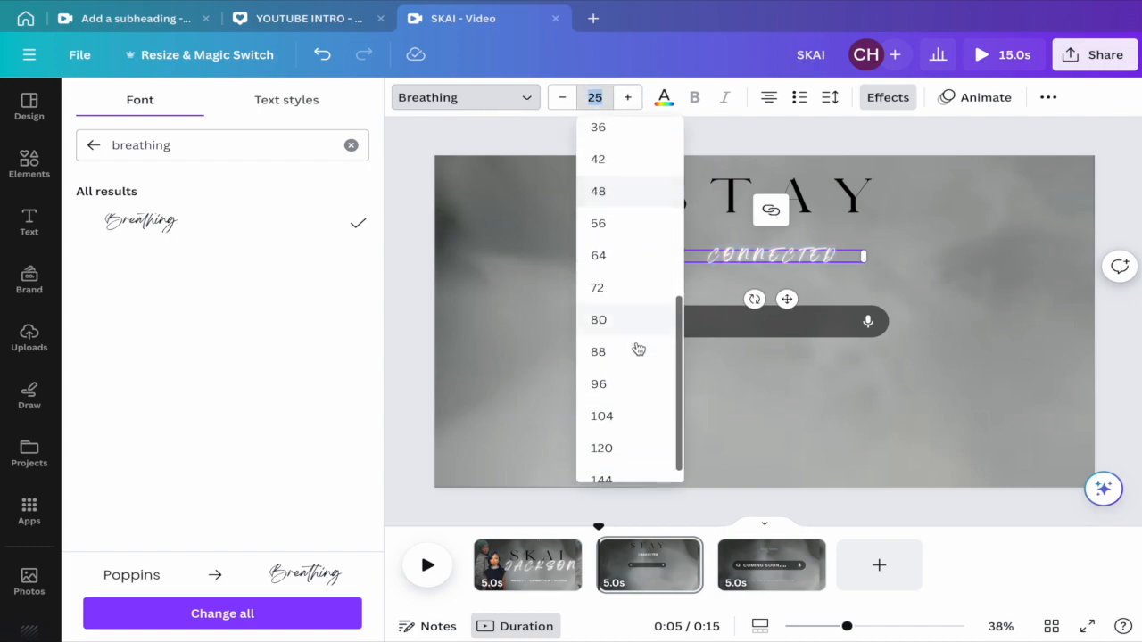
{"action": "left_click", "coordinate": [601, 448]}
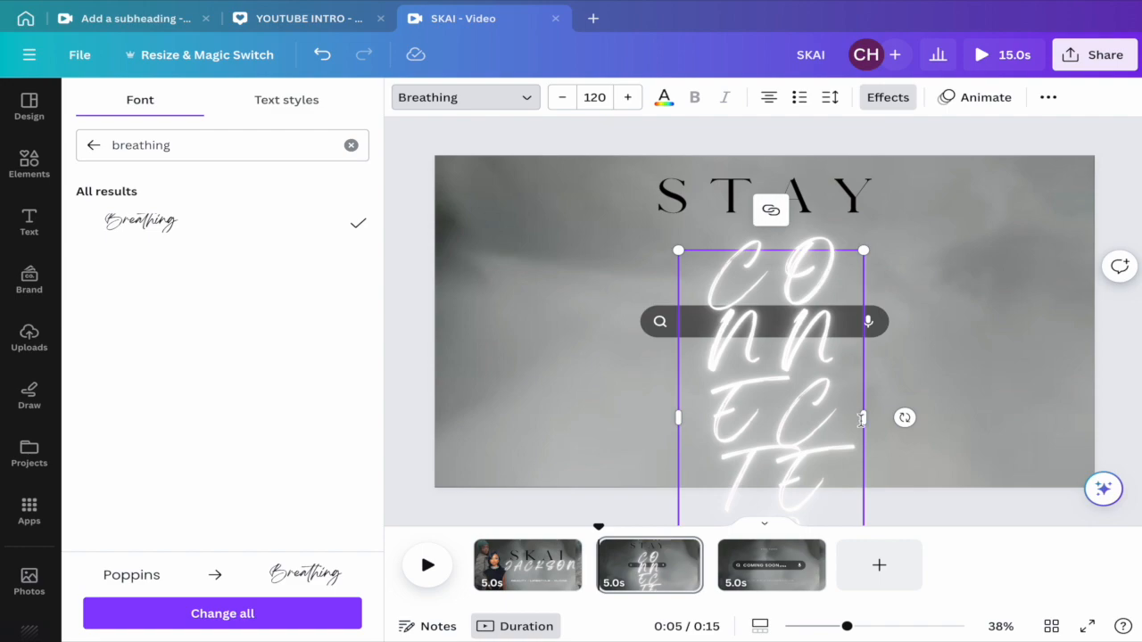
{"action": "left_click", "coordinate": [600, 97]}
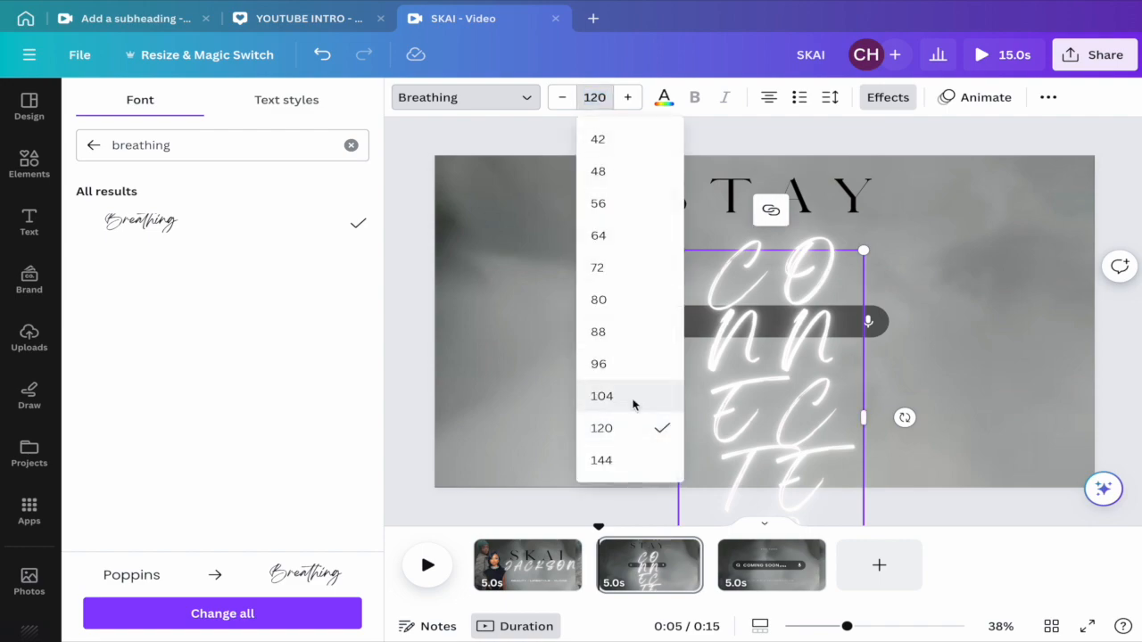
{"action": "left_click", "coordinate": [634, 397]}
Step: Widen the "CONNECTED" text box on both sides so the word fits on a single line
{"action": "left_click_drag", "start_coordinate": [864, 367], "coordinate": [1141, 368]}
{"action": "left_click_drag", "start_coordinate": [925, 322], "coordinate": [905, 328]}
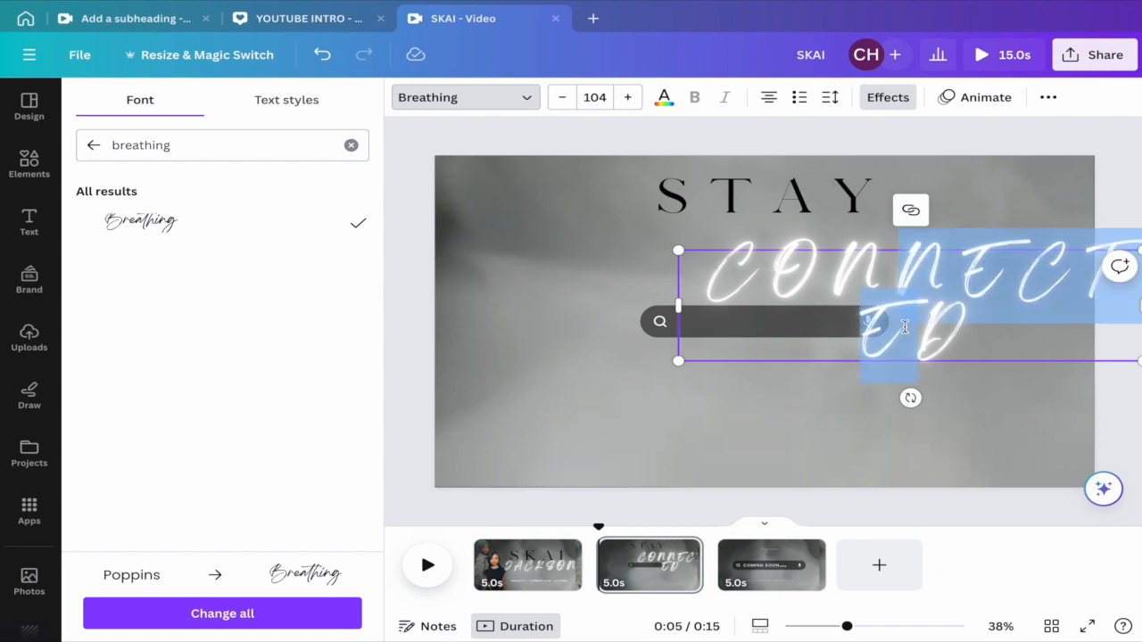
{"action": "double_click", "coordinate": [979, 337]}
{"action": "left_click_drag", "start_coordinate": [678, 306], "coordinate": [530, 312]}
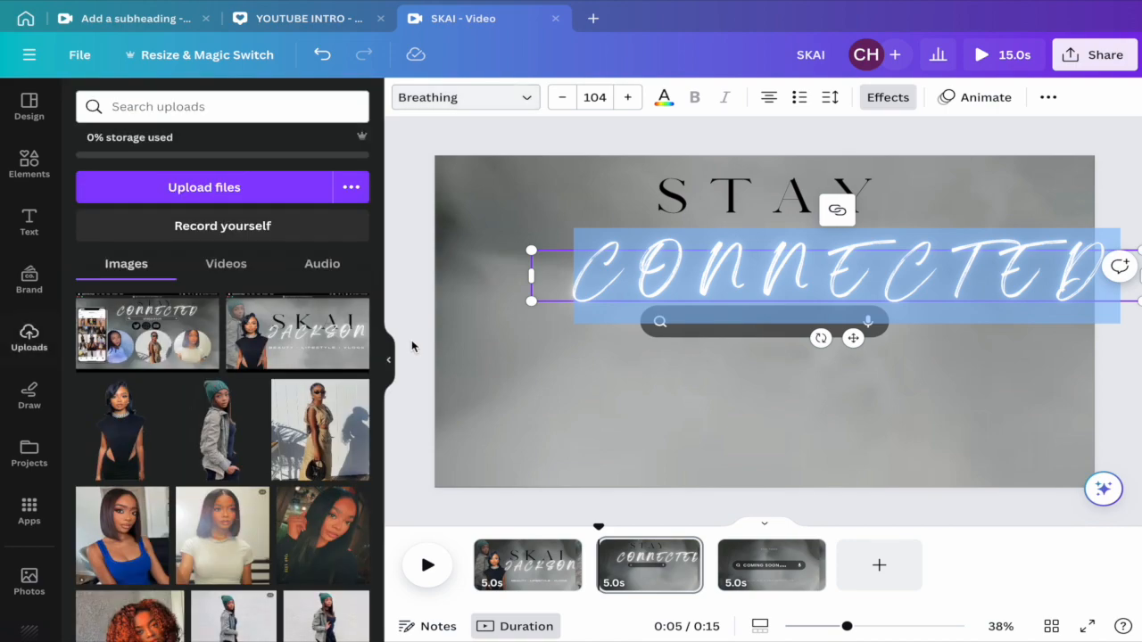
Step: Move "CONNECTED" up to overlap the lower edge of "STAY" and shrink it to a font size of about 81
{"action": "left_click", "coordinate": [536, 303]}
{"action": "left_click_drag", "start_coordinate": [697, 276], "coordinate": [665, 252]}
{"action": "left_click_drag", "start_coordinate": [481, 278], "coordinate": [616, 265]}
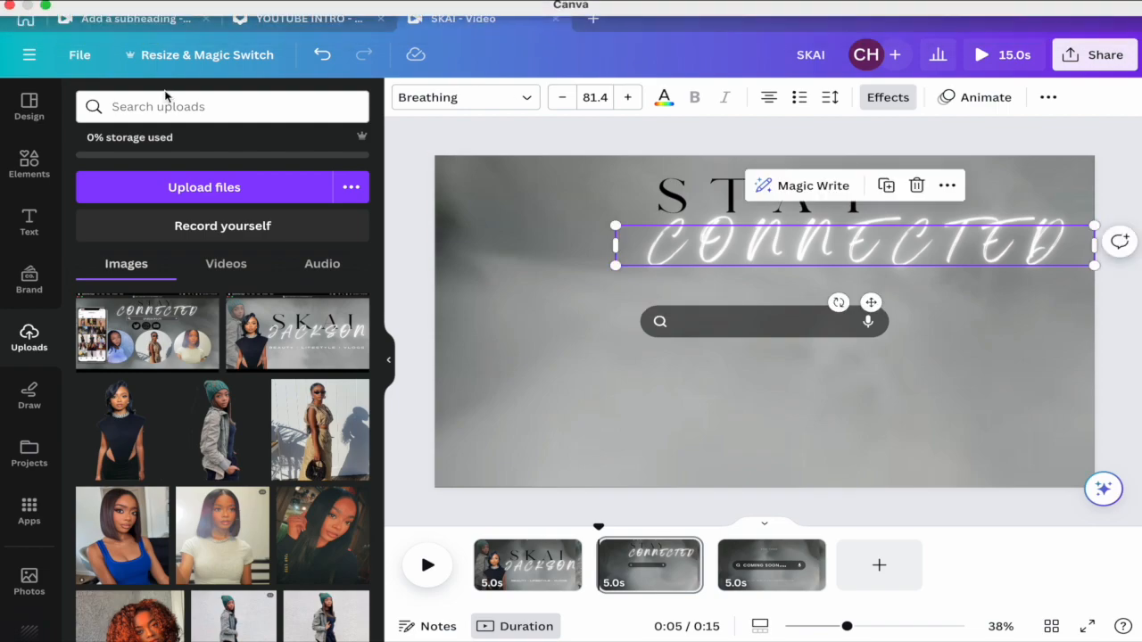
Step: Check the layout of the second page in the "Add a subheading" reference video and return to the intro being edited
{"action": "left_click", "coordinate": [145, 19]}
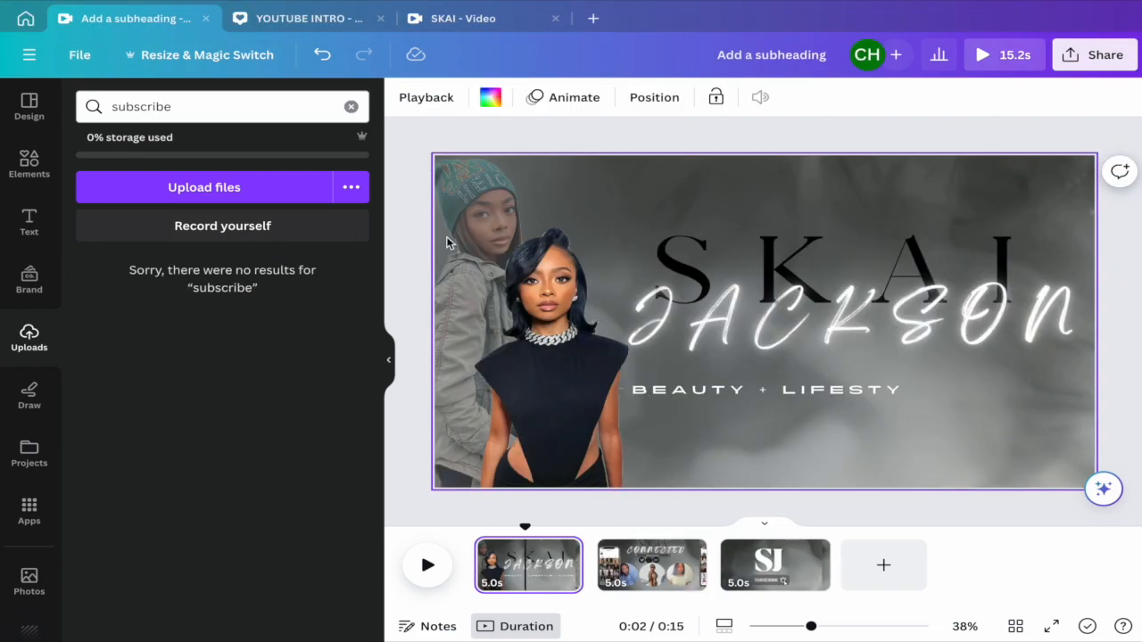
{"action": "left_click", "coordinate": [669, 582]}
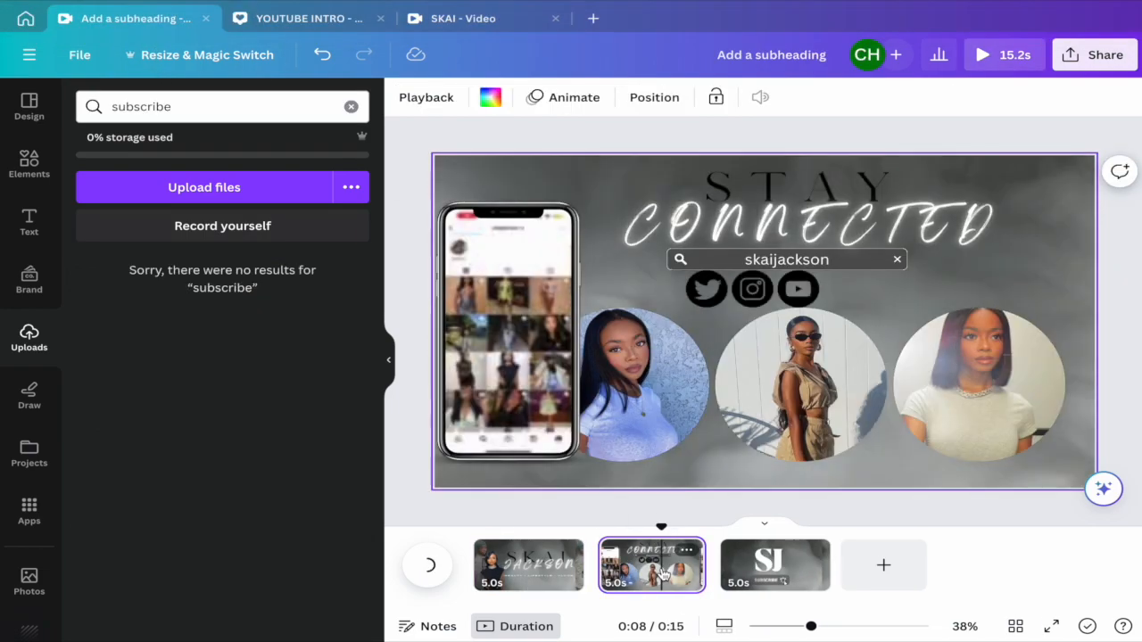
{"action": "left_click", "coordinate": [463, 25]}
Step: Centre the "CONNECTED" text under "STAY" and move the search bar up just below it
{"action": "left_click_drag", "start_coordinate": [824, 241], "coordinate": [749, 232]}
{"action": "left_click_drag", "start_coordinate": [754, 326], "coordinate": [757, 295]}
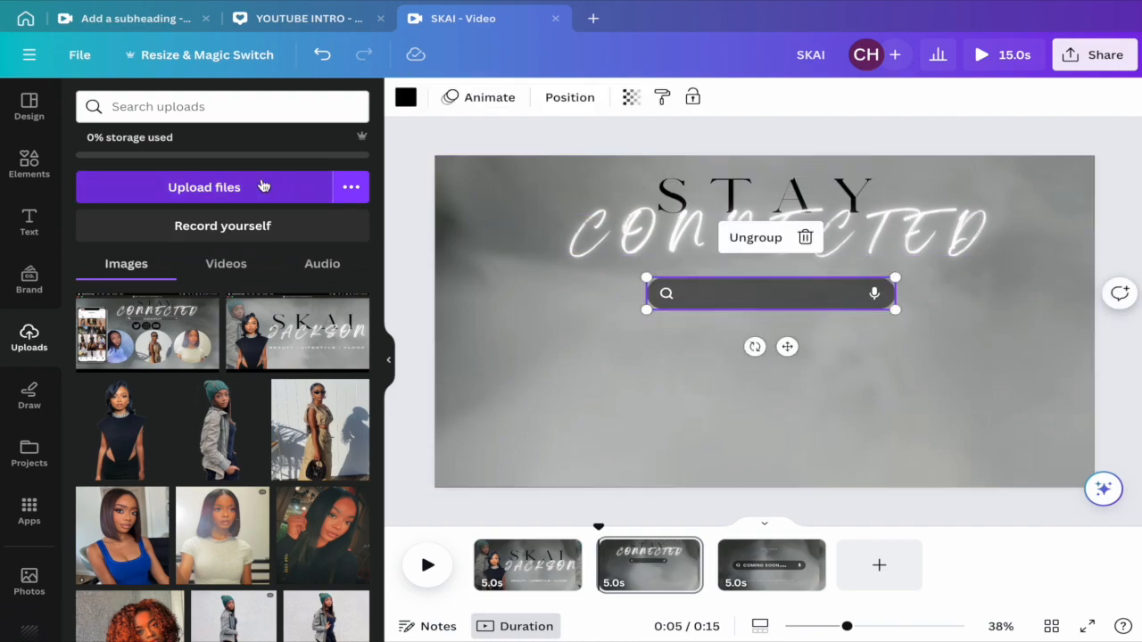
Step: Search the elements for "instagram logo" and add the solid circular Instagram icon to the second page, moved left of the centre
{"action": "left_click", "coordinate": [36, 164]}
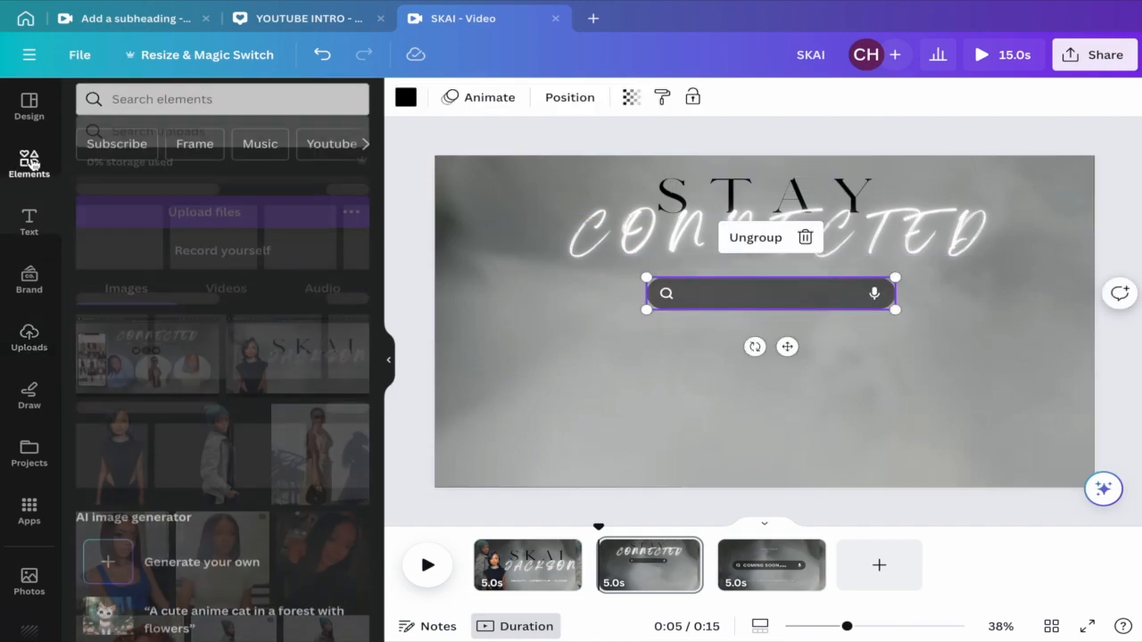
{"action": "left_click", "coordinate": [175, 111]}
{"action": "type", "text": "instagra"}
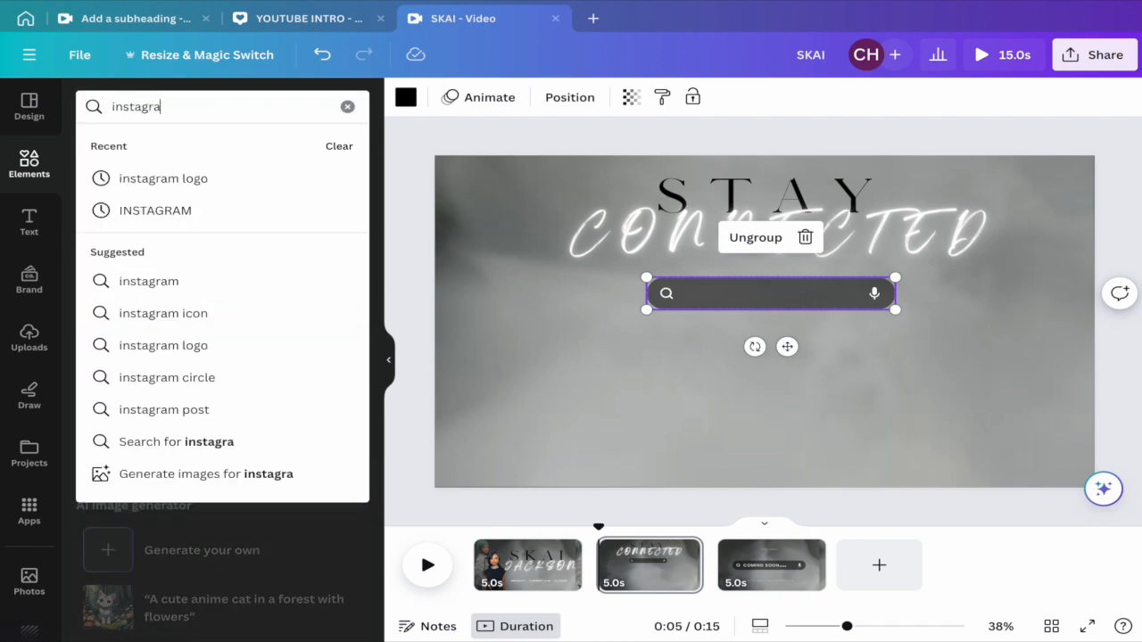
{"action": "type", "text": "m logo"}
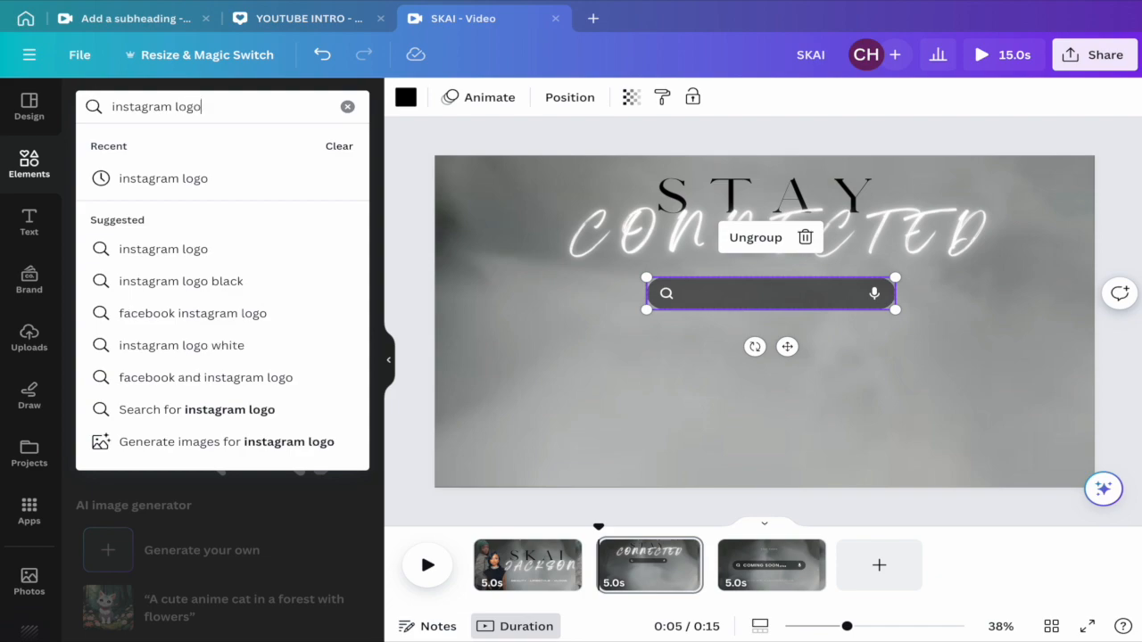
{"action": "key", "text": "Return"}
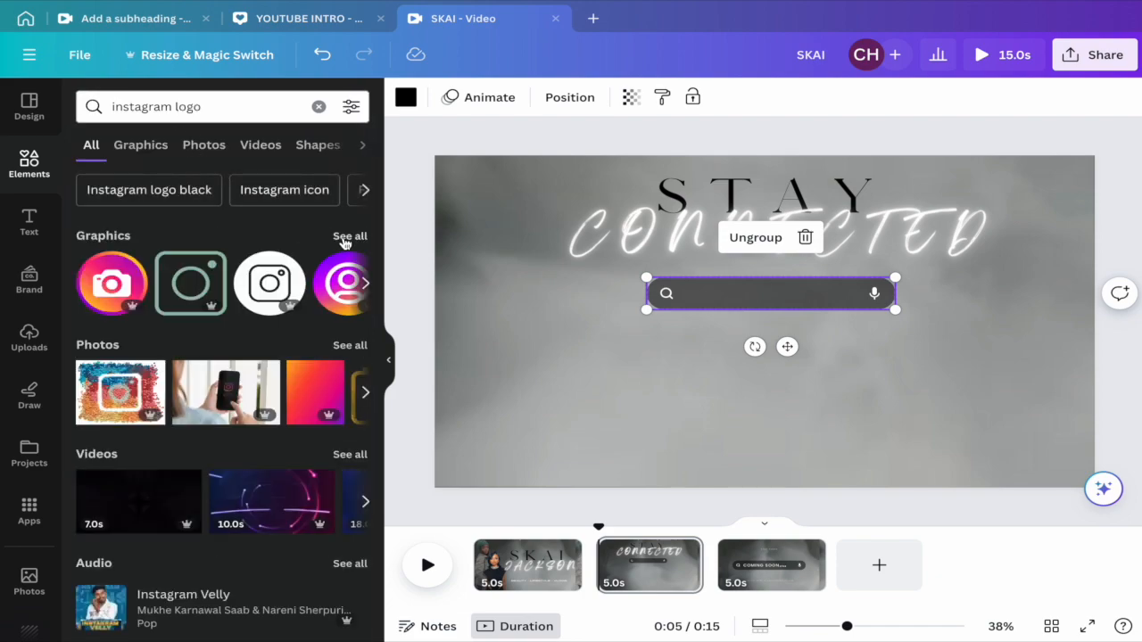
{"action": "left_click", "coordinate": [267, 286]}
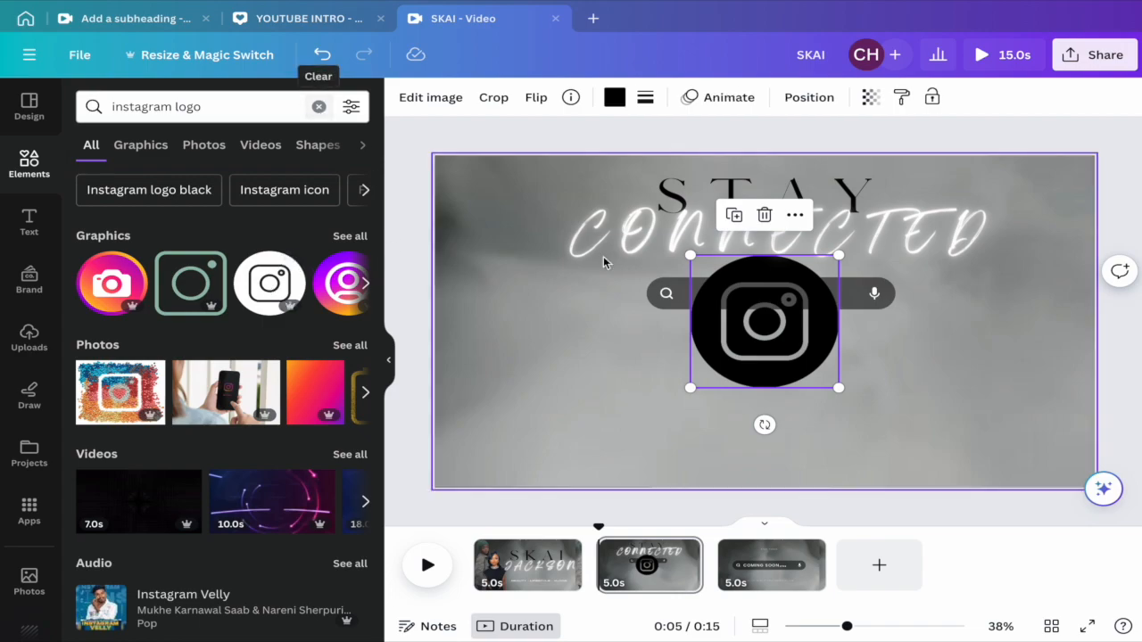
{"action": "left_click_drag", "start_coordinate": [755, 343], "coordinate": [655, 358]}
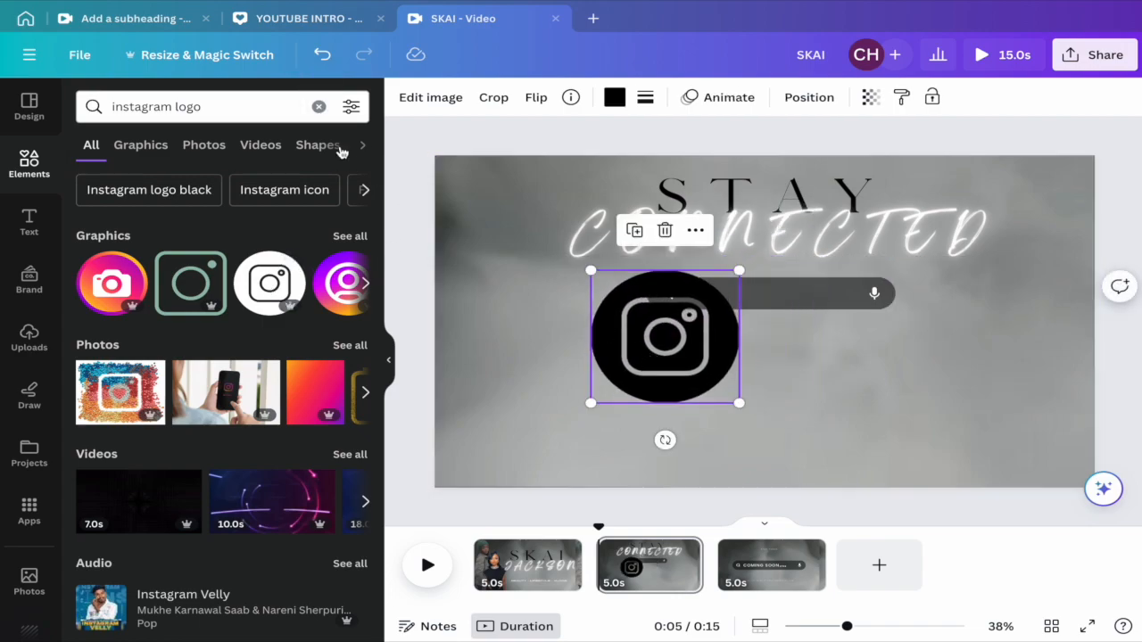
Step: Search the graphics for "youtube logo" and place the solid circular YouTube icon to the right of the Instagram logo
{"action": "left_click", "coordinate": [318, 108]}
{"action": "type", "text": "youtube logo"}
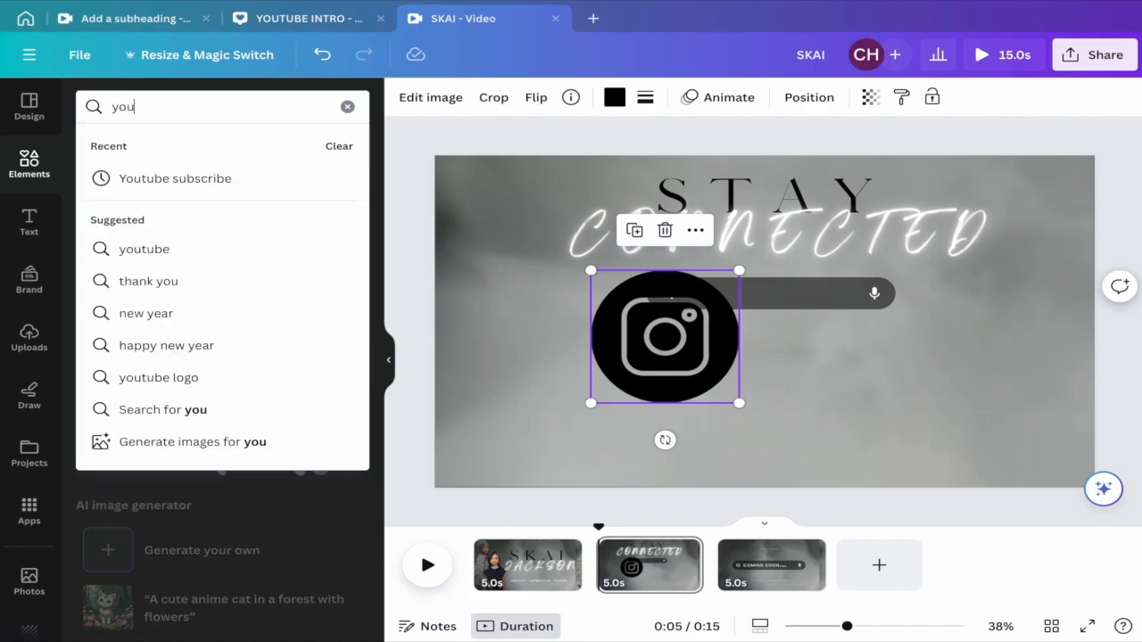
{"action": "key", "text": "Return"}
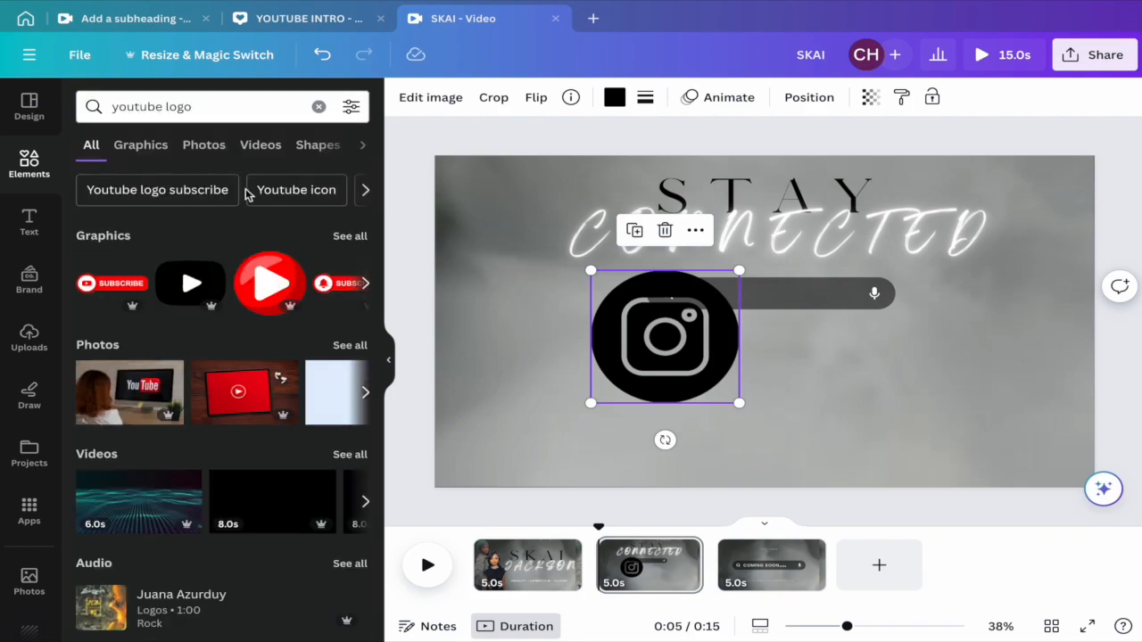
{"action": "left_click", "coordinate": [344, 244]}
{"action": "scroll", "coordinate": [223, 401], "scroll_direction": "down", "scroll_amount": 1}
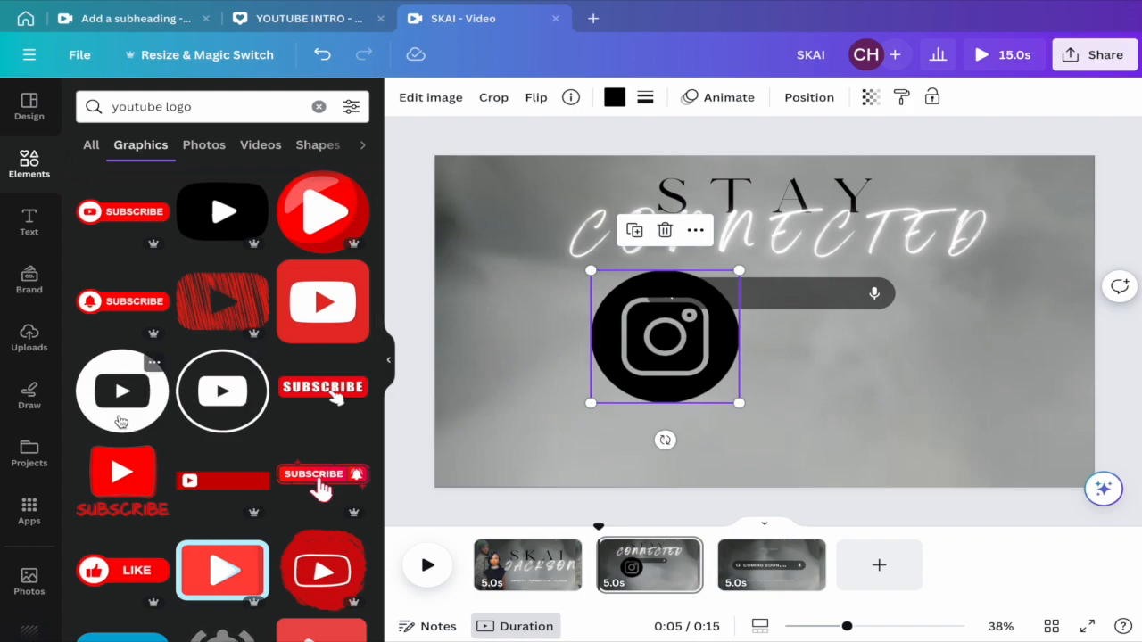
{"action": "left_click", "coordinate": [130, 411]}
{"action": "left_click_drag", "start_coordinate": [759, 352], "coordinate": [812, 372]}
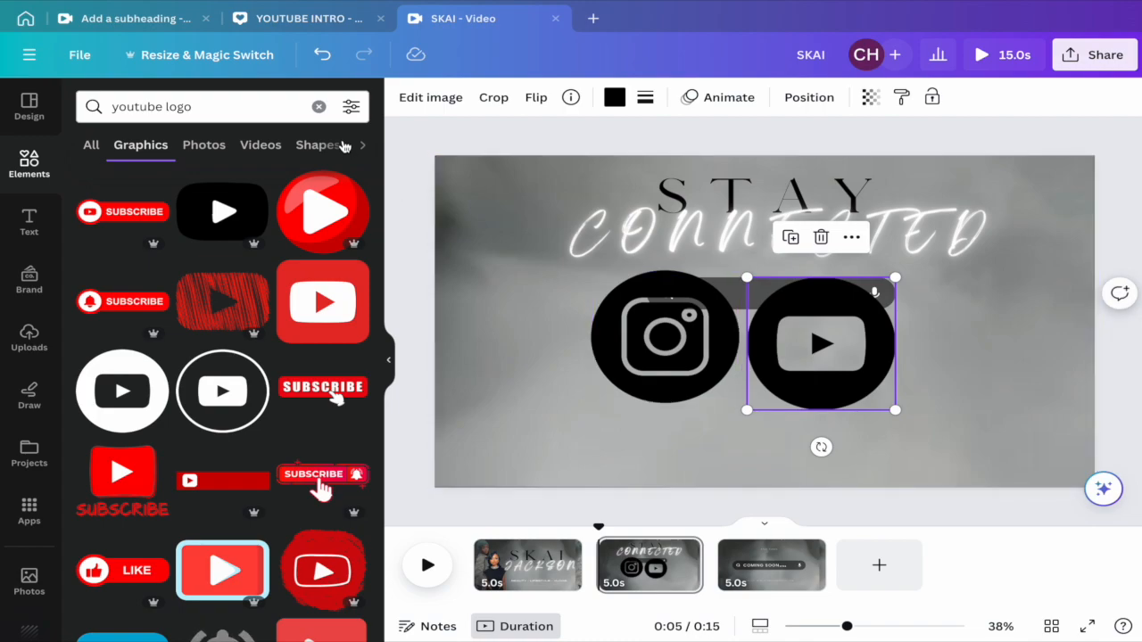
Step: Search the graphics for "twitter logo" and place the solid circular Twitter bird icon to the right of the YouTube logo
{"action": "left_click", "coordinate": [318, 107]}
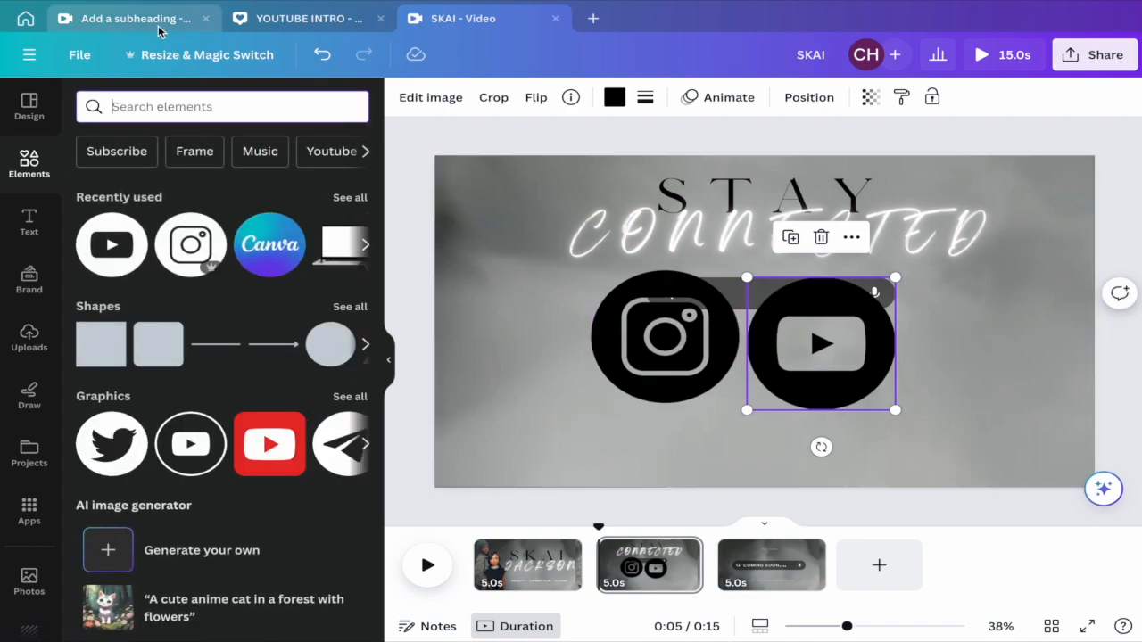
{"action": "left_click", "coordinate": [158, 25]}
{"action": "left_click", "coordinate": [497, 19]}
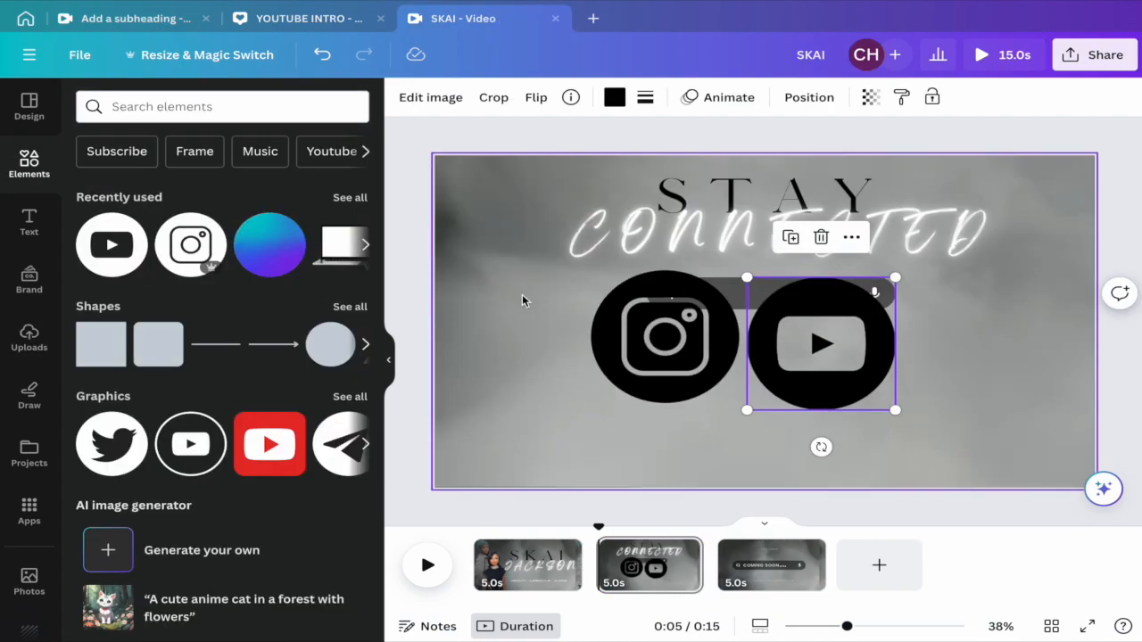
{"action": "left_click", "coordinate": [166, 107]}
{"action": "type", "text": "twi"}
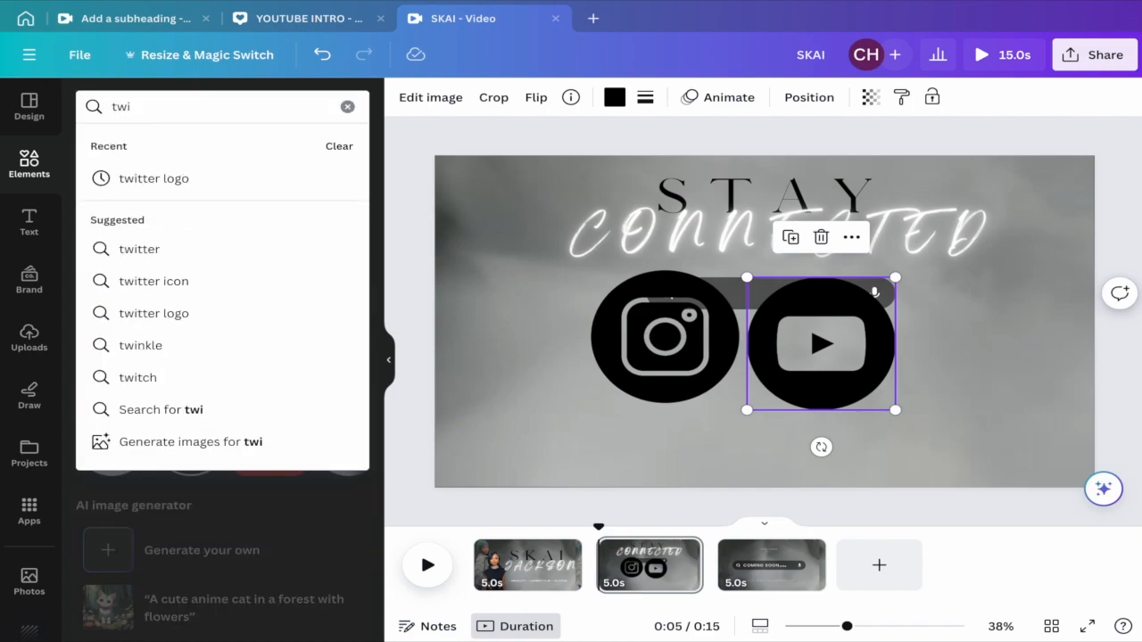
{"action": "type", "text": "tter logo"}
{"action": "key", "text": "Return"}
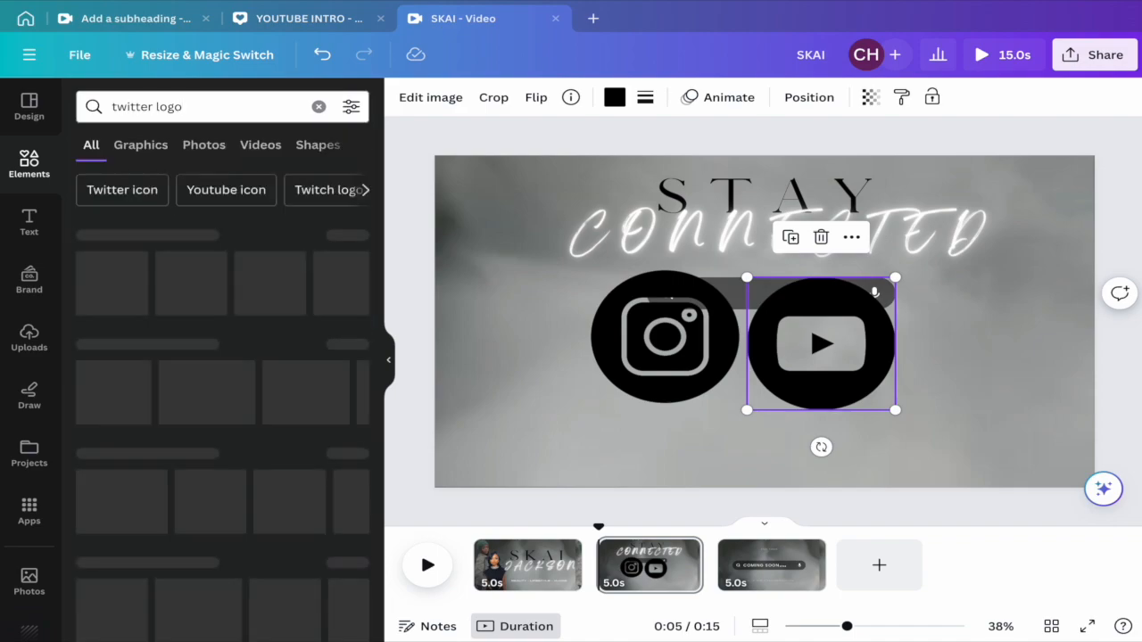
{"action": "left_click", "coordinate": [350, 238]}
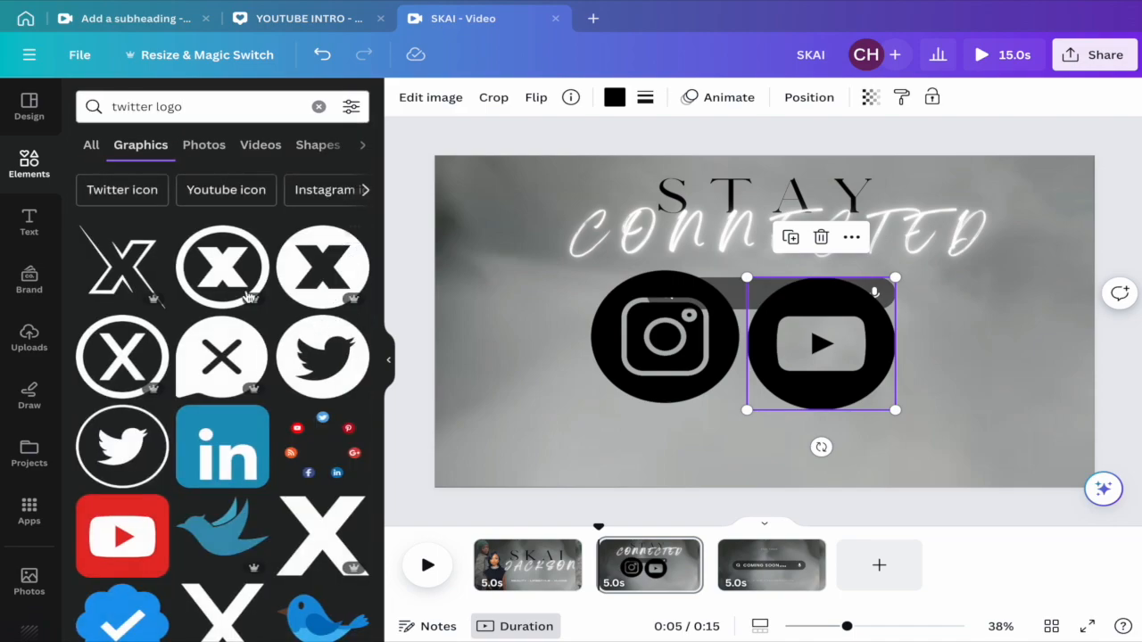
{"action": "left_click", "coordinate": [319, 379]}
{"action": "left_click_drag", "start_coordinate": [880, 349], "coordinate": [977, 348]}
Step: Shrink the Instagram and YouTube logos to small matching circles and set them side by side below the search bar
{"action": "left_click_drag", "start_coordinate": [725, 352], "coordinate": [678, 353]}
{"action": "left_click_drag", "start_coordinate": [692, 406], "coordinate": [610, 345]}
{"action": "left_click", "coordinate": [803, 349]}
{"action": "left_click_drag", "start_coordinate": [803, 349], "coordinate": [731, 314]}
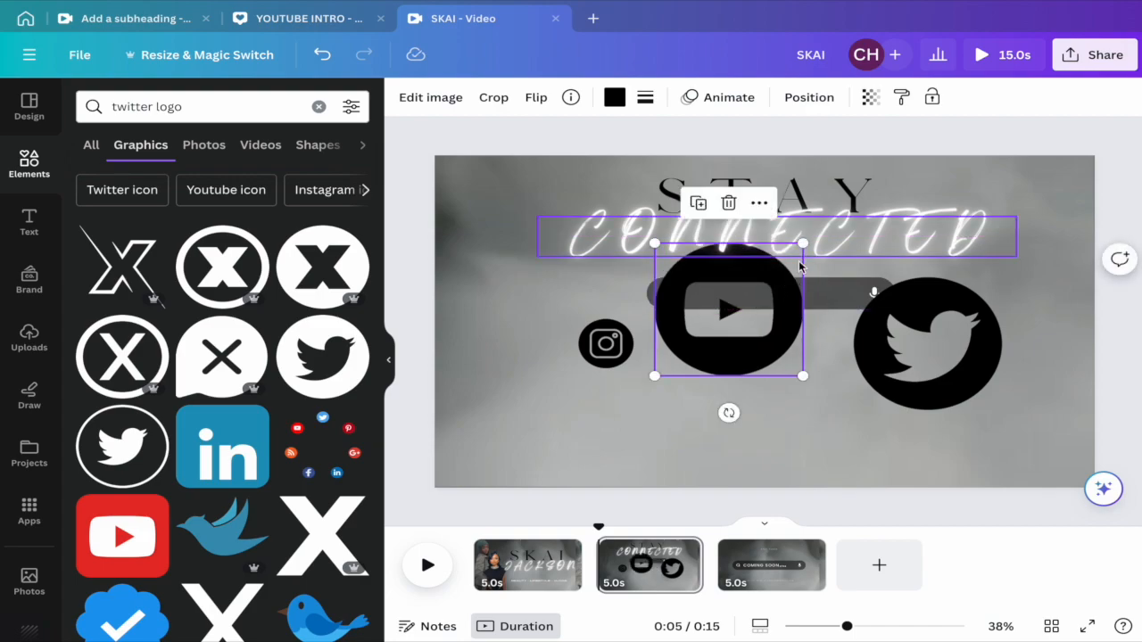
{"action": "left_click_drag", "start_coordinate": [803, 243], "coordinate": [653, 317]}
Step: Shrink the Twitter logo to match the other two icons and line it up beside the YouTube logo
{"action": "left_click", "coordinate": [884, 315]}
{"action": "left_click_drag", "start_coordinate": [883, 315], "coordinate": [801, 310]}
{"action": "left_click_drag", "start_coordinate": [772, 269], "coordinate": [717, 322]}
{"action": "left_click_drag", "start_coordinate": [609, 348], "coordinate": [621, 347]}
{"action": "left_click", "coordinate": [734, 349]}
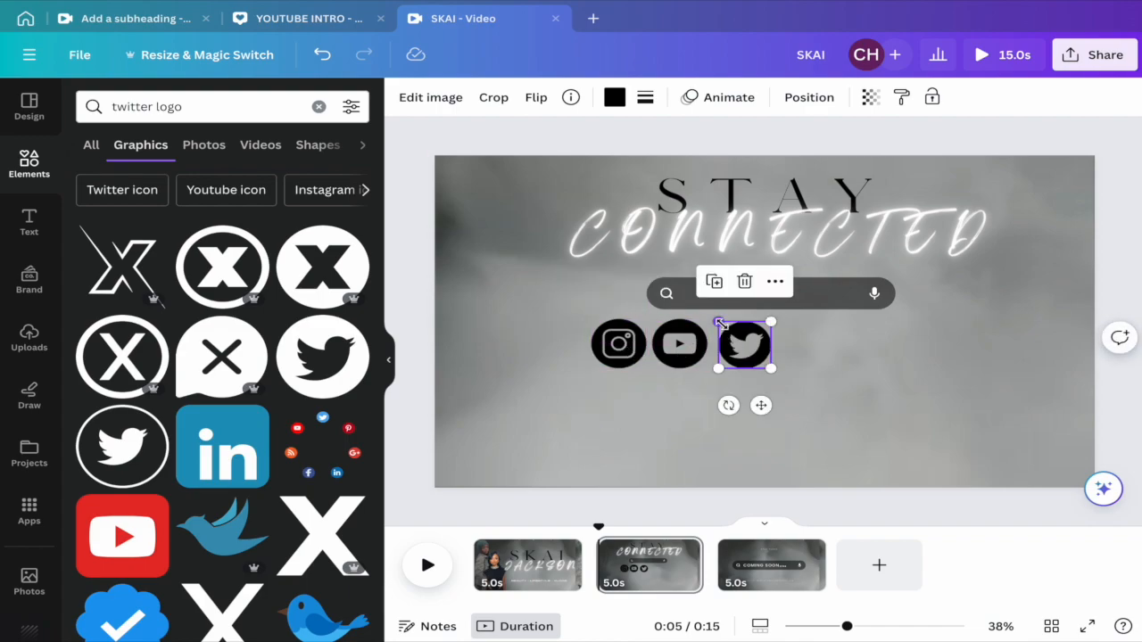
{"action": "left_click_drag", "start_coordinate": [718, 321], "coordinate": [740, 343]}
Step: Nudge the Instagram logo closer to the YouTube logo and group the three social logos
{"action": "left_click", "coordinate": [627, 345]}
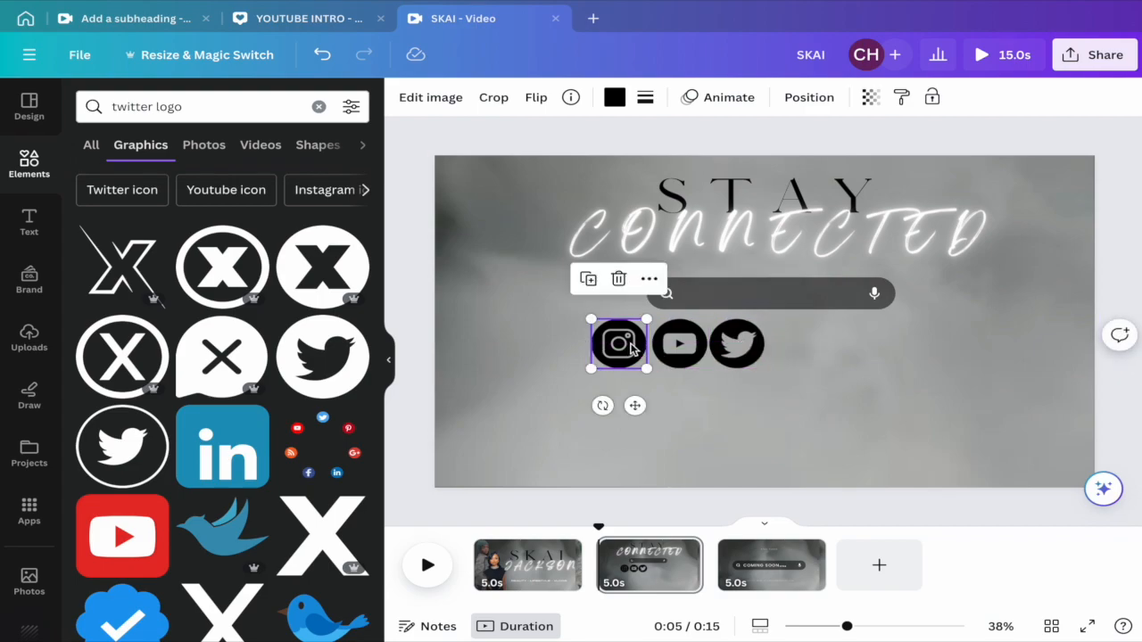
{"action": "left_click_drag", "start_coordinate": [631, 342], "coordinate": [634, 342]}
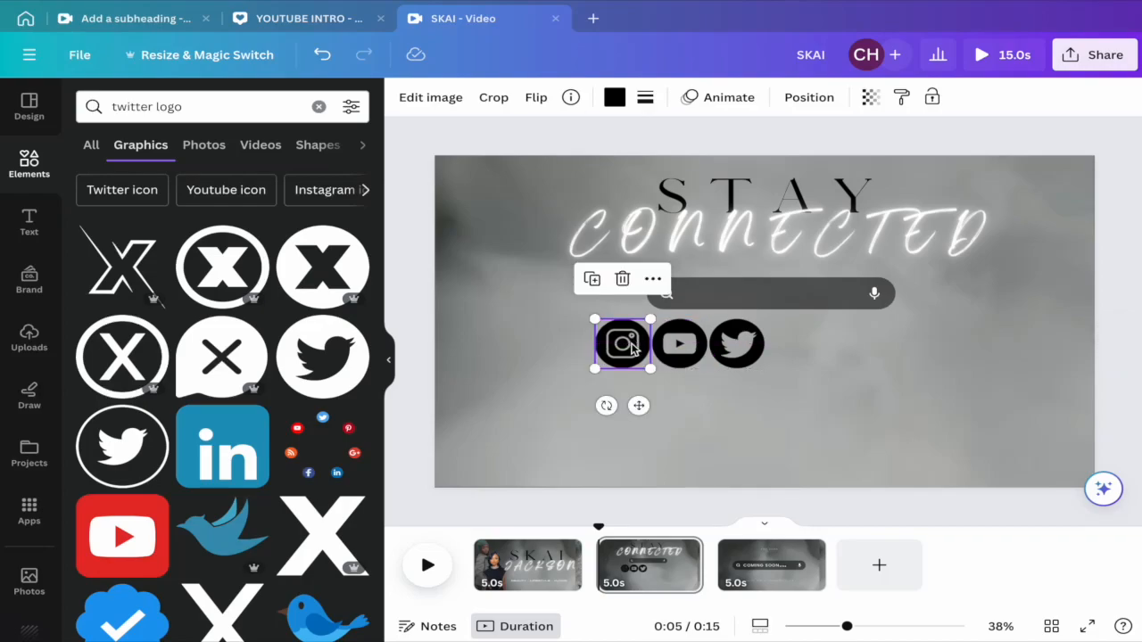
{"action": "left_click", "coordinate": [784, 364]}
{"action": "left_click_drag", "start_coordinate": [770, 369], "coordinate": [596, 320]}
{"action": "left_click", "coordinate": [629, 280]}
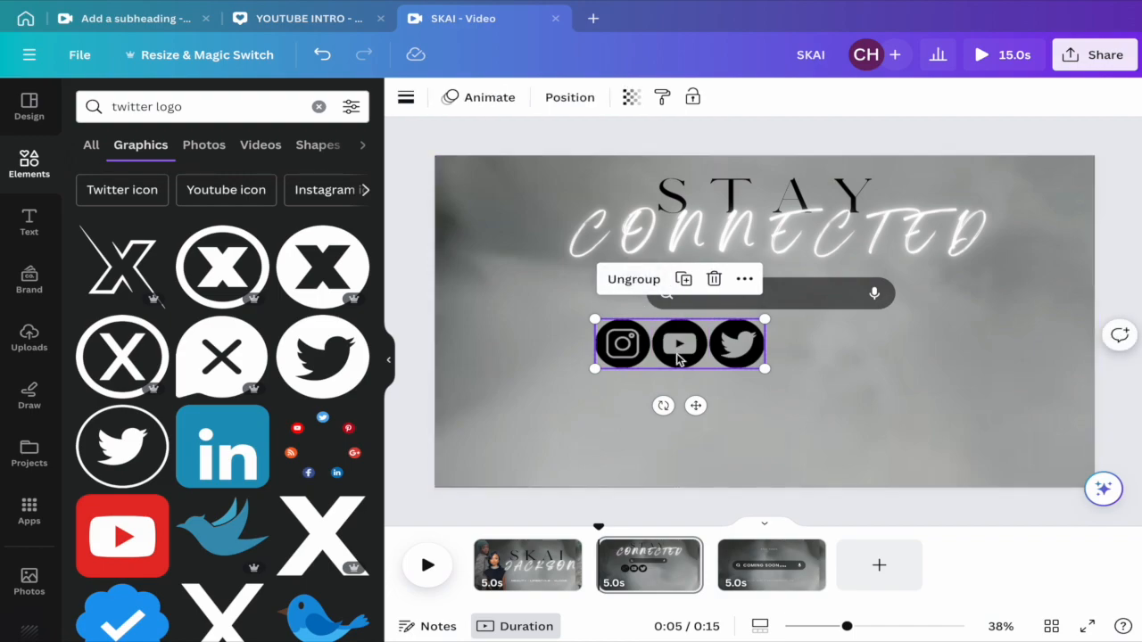
Step: Centre the grouped logos below the search bar and move both the bar and the logos up slightly
{"action": "left_click_drag", "start_coordinate": [655, 353], "coordinate": [744, 350]}
{"action": "left_click", "coordinate": [678, 291]}
{"action": "left_click_drag", "start_coordinate": [678, 291], "coordinate": [675, 283]}
{"action": "left_click_drag", "start_coordinate": [708, 333], "coordinate": [709, 324]}
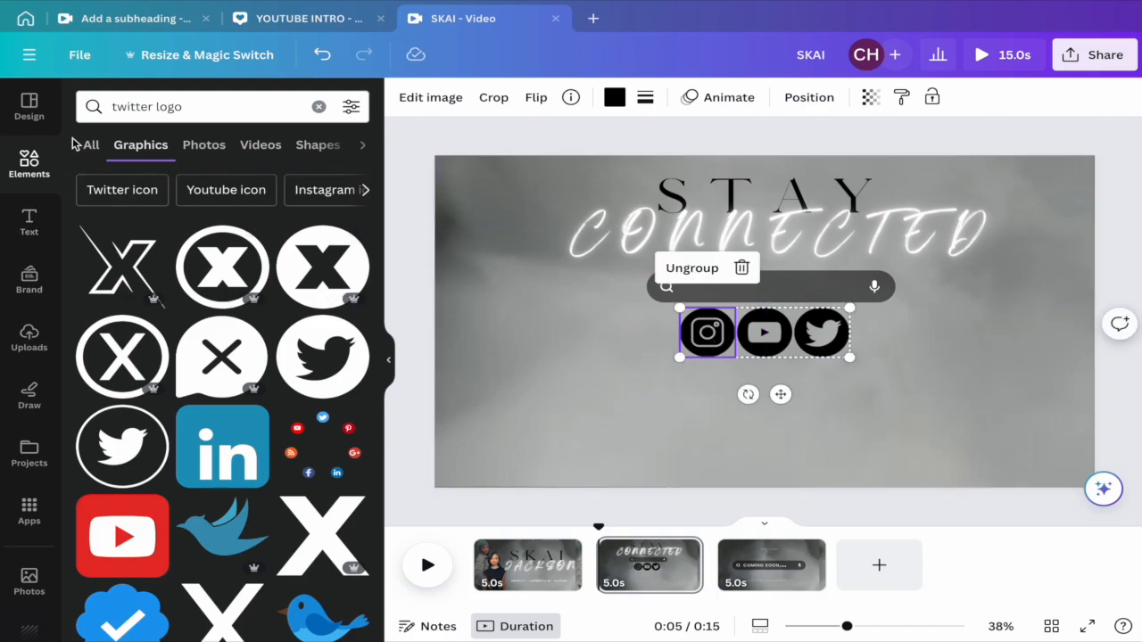
Step: Search the elements for "circle frame", add the plain circular frame to the page and duplicate it for a set of three
{"action": "left_click", "coordinate": [318, 107]}
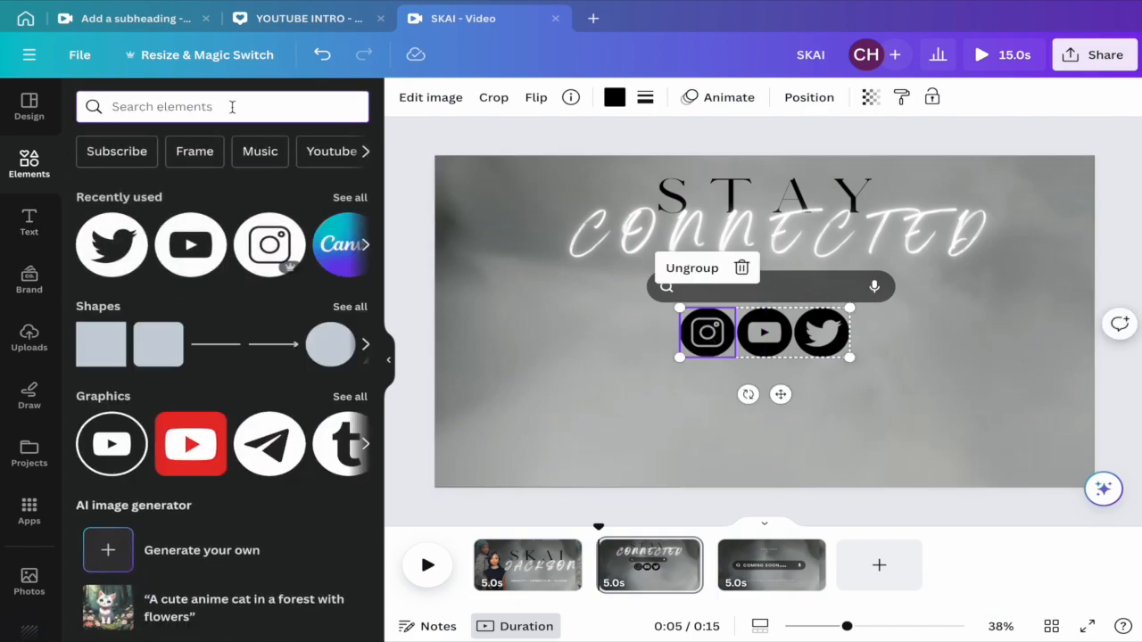
{"action": "type", "text": "circle frame"}
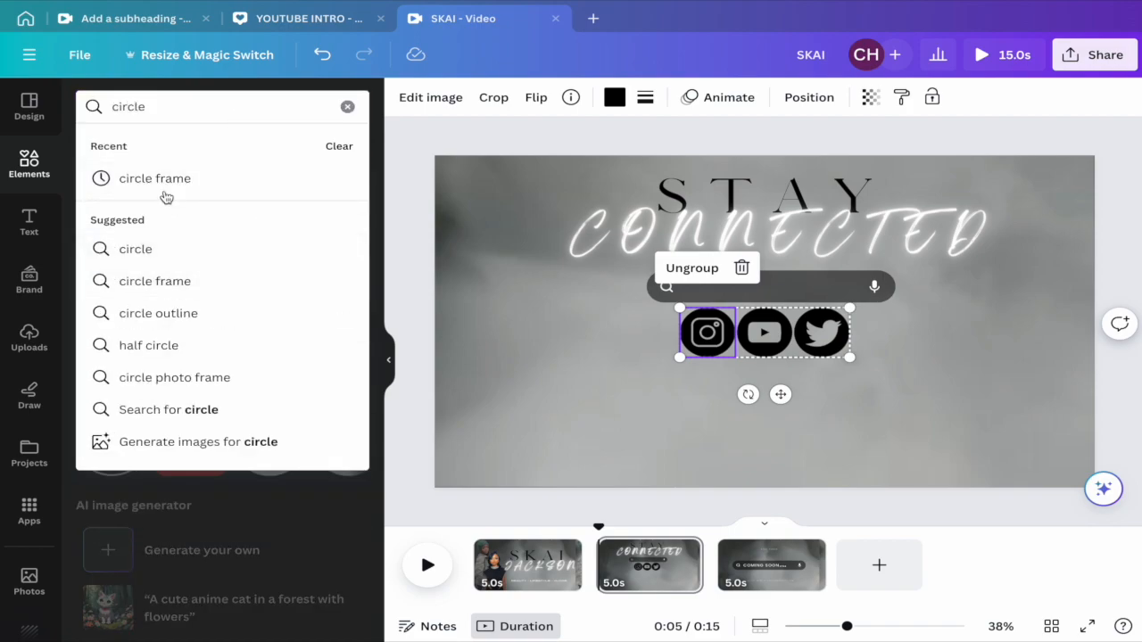
{"action": "left_click", "coordinate": [164, 186]}
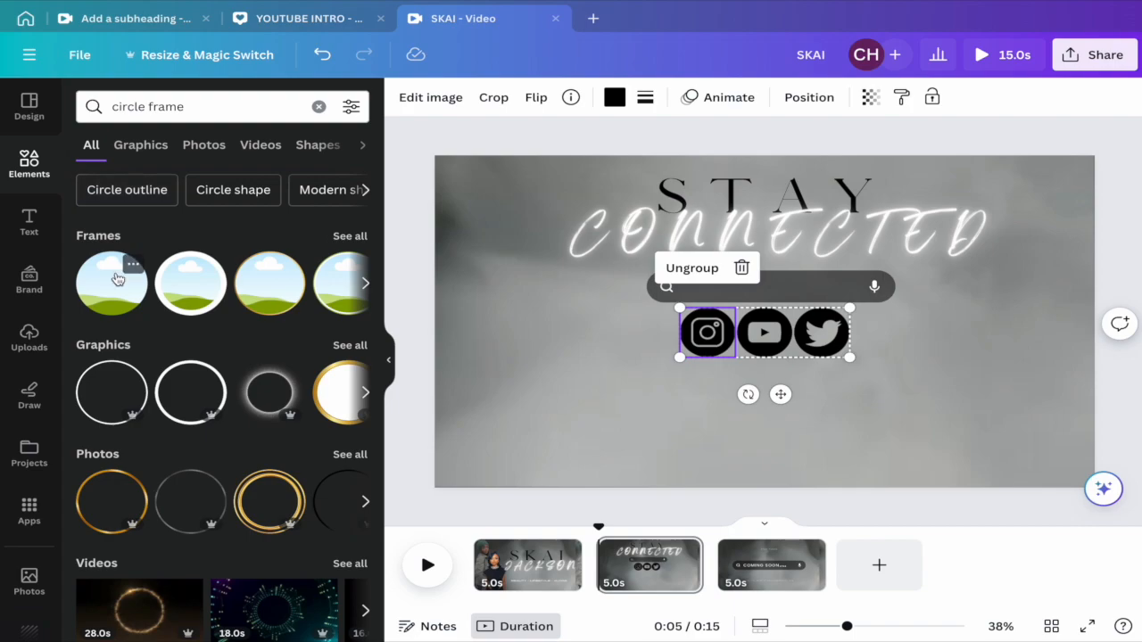
{"action": "left_click", "coordinate": [116, 279]}
{"action": "left_click", "coordinate": [734, 196]}
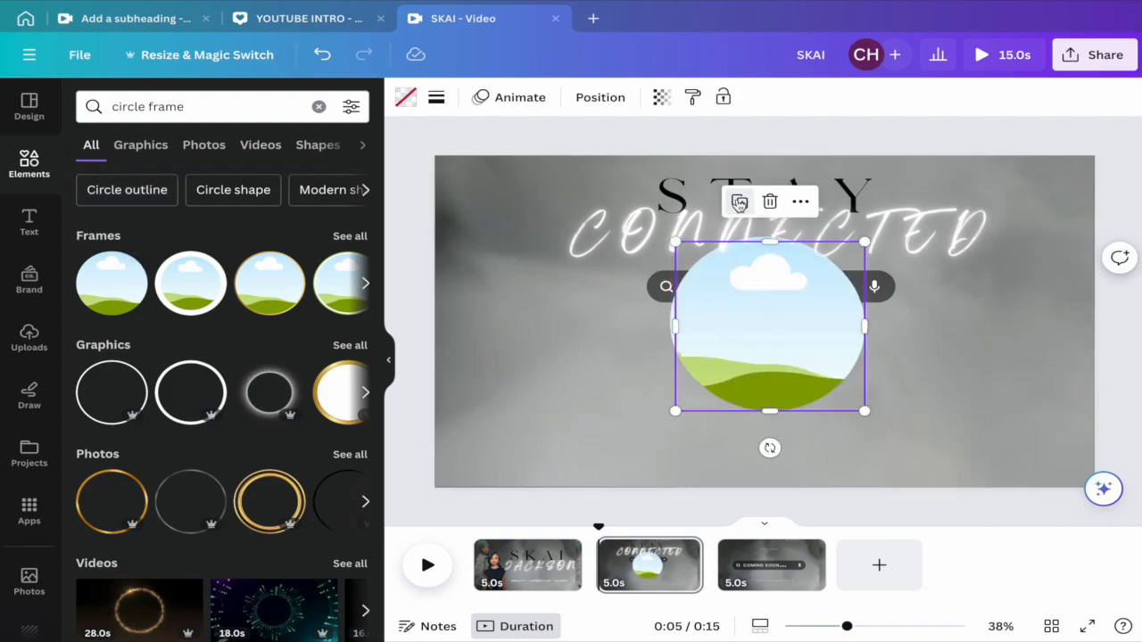
Step: Arrange the three circle frames in an evenly spaced row across the lower part of the page
{"action": "left_click_drag", "start_coordinate": [794, 339], "coordinate": [963, 347]}
{"action": "left_click_drag", "start_coordinate": [737, 330], "coordinate": [563, 375]}
{"action": "left_click_drag", "start_coordinate": [772, 366], "coordinate": [787, 412]}
{"action": "left_click", "coordinate": [920, 407]}
{"action": "left_click_drag", "start_coordinate": [921, 407], "coordinate": [952, 402]}
{"action": "left_click_drag", "start_coordinate": [774, 375], "coordinate": [788, 377]}
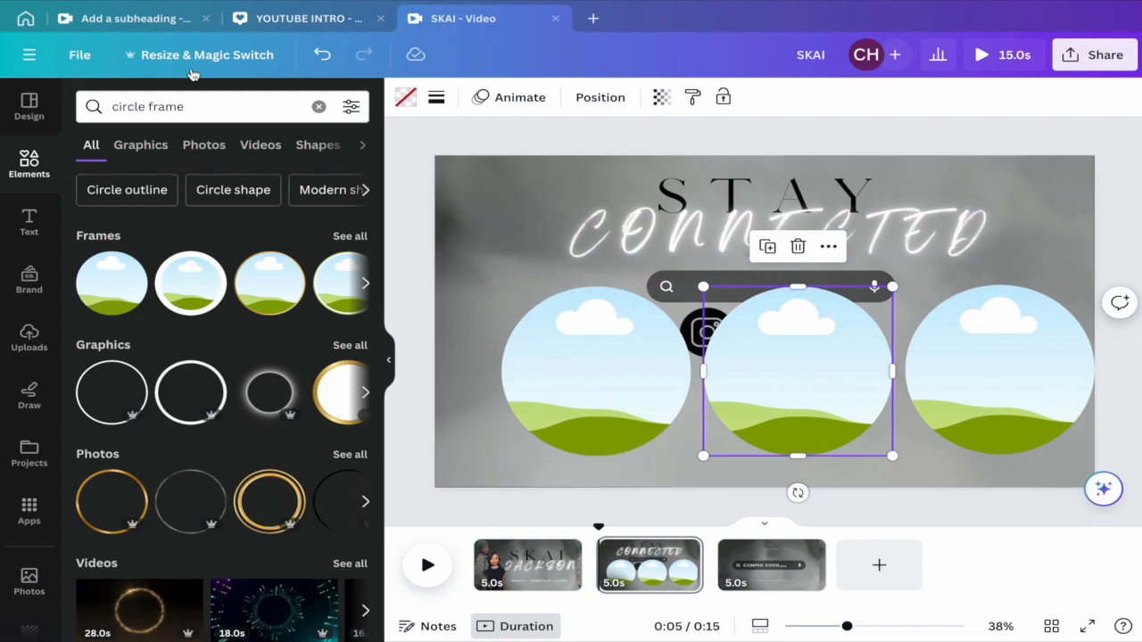
Step: Fill the circle frames with uploaded photos: blue shirt on the left, beige outfit in the middle, white T-shirt on the right
{"action": "left_click", "coordinate": [153, 18]}
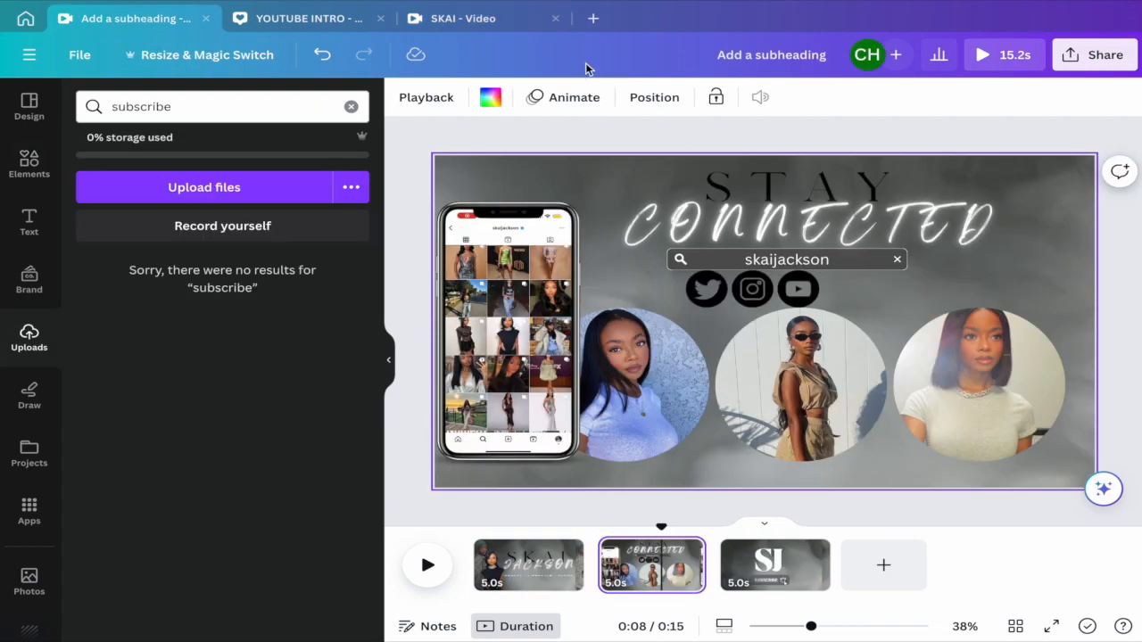
{"action": "left_click", "coordinate": [466, 18]}
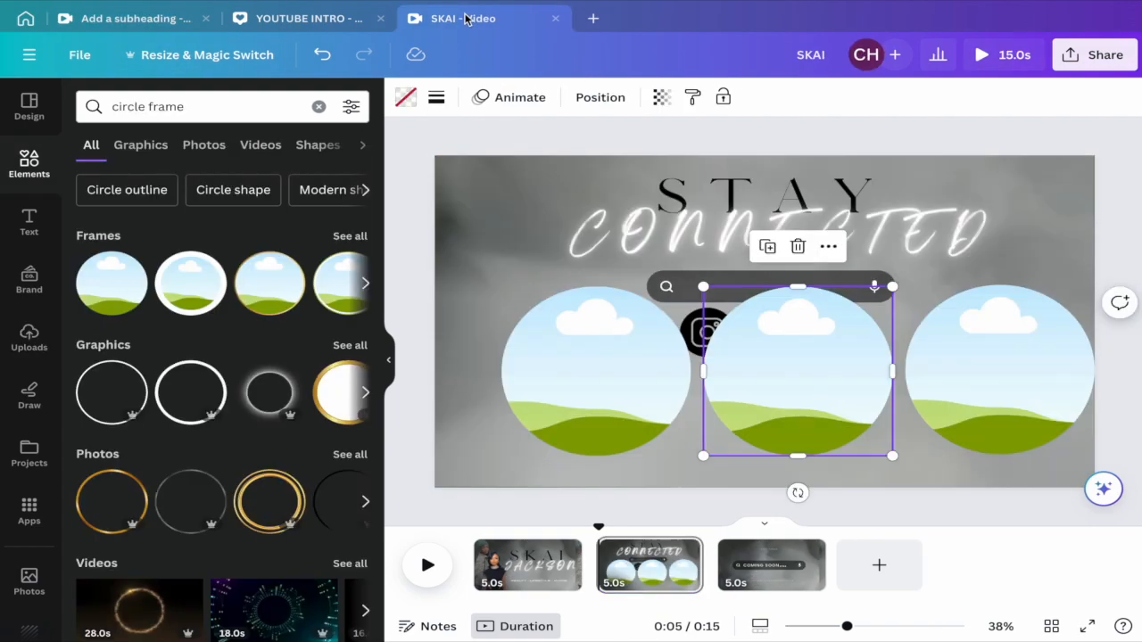
{"action": "left_click", "coordinate": [32, 339]}
{"action": "left_click_drag", "start_coordinate": [226, 536], "coordinate": [960, 348]}
{"action": "scroll", "coordinate": [192, 488], "scroll_direction": "down", "scroll_amount": 1}
{"action": "left_click_drag", "start_coordinate": [321, 393], "coordinate": [742, 357]}
{"action": "scroll", "coordinate": [302, 506], "scroll_direction": "down", "scroll_amount": 4}
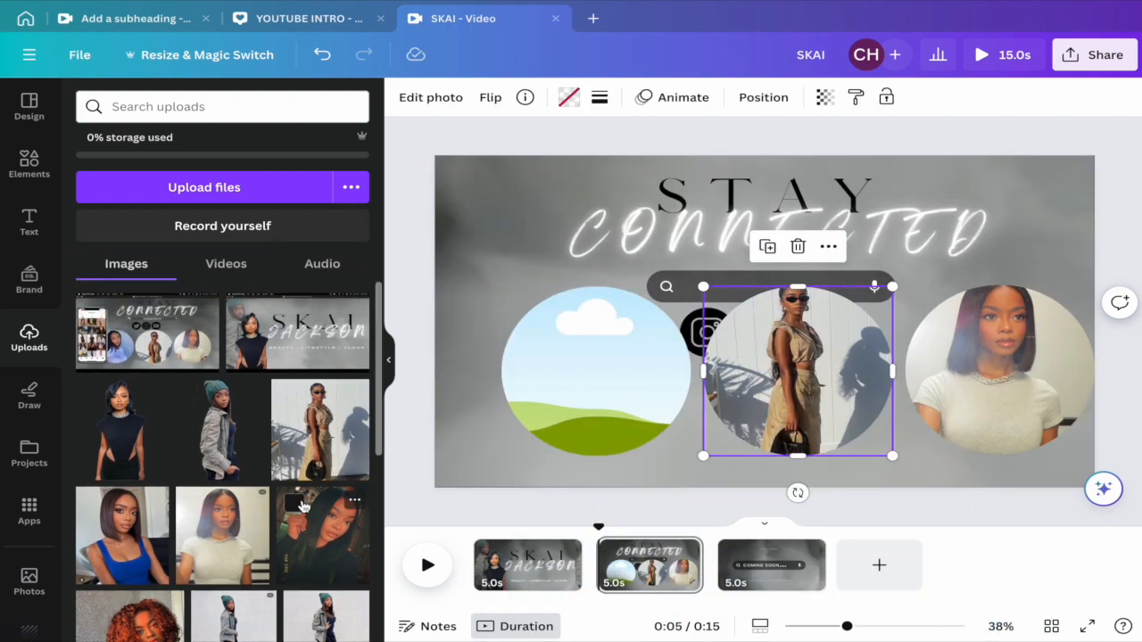
{"action": "left_click_drag", "start_coordinate": [200, 535], "coordinate": [560, 357]}
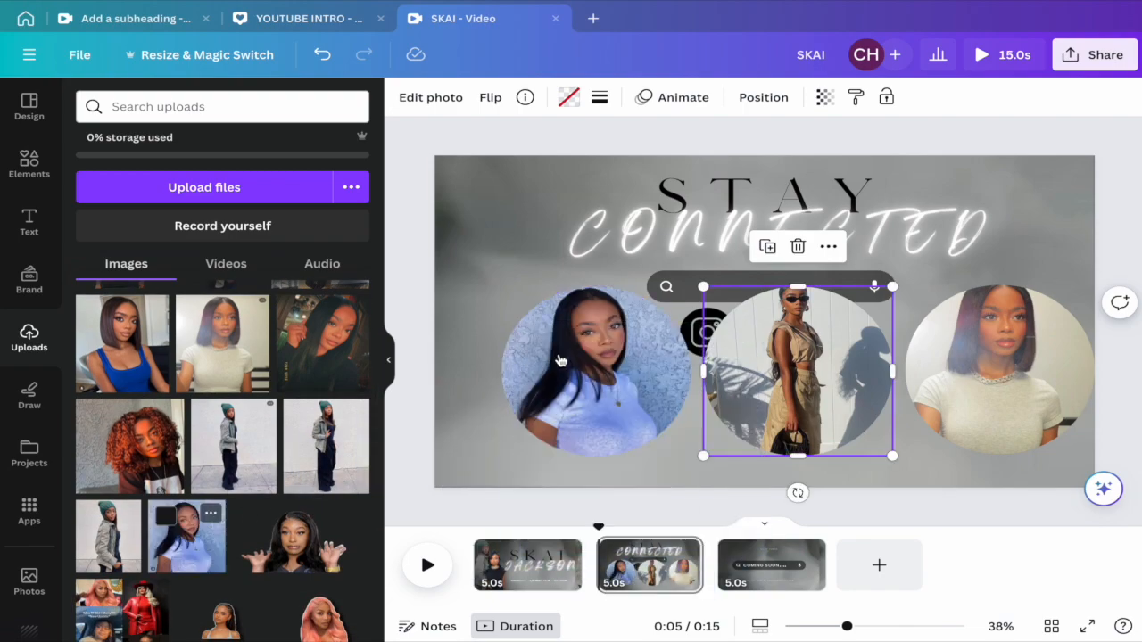
Step: Even out the spacing between the three circular photos and group them
{"action": "left_click", "coordinate": [624, 402]}
{"action": "left_click_drag", "start_coordinate": [612, 395], "coordinate": [620, 398]}
{"action": "left_click_drag", "start_coordinate": [996, 374], "coordinate": [993, 376]}
{"action": "left_click_drag", "start_coordinate": [646, 390], "coordinate": [650, 386]}
{"action": "left_click_drag", "start_coordinate": [491, 409], "coordinate": [1026, 424]}
{"action": "key", "text": "ctrl+g"}
Step: Shrink the grouped circular photos slightly and lower them to leave more room below the social logos
{"action": "mouse_move", "coordinate": [806, 347]}
{"action": "left_mouse_down"}
{"action": "mouse_move", "coordinate": [786, 349]}
{"action": "mouse_move", "coordinate": [803, 334]}
{"action": "mouse_move", "coordinate": [782, 364]}
{"action": "mouse_move", "coordinate": [811, 366]}
{"action": "left_mouse_up"}
{"action": "left_click_drag", "start_coordinate": [513, 304], "coordinate": [537, 310]}
{"action": "left_click_drag", "start_coordinate": [825, 390], "coordinate": [808, 413]}
Step: Shrink the social logos and search bar and move them up between "CONNECTED" and the photos, checking the reference video's layout
{"action": "left_click", "coordinate": [698, 323]}
{"action": "left_click_drag", "start_coordinate": [680, 307], "coordinate": [717, 267]}
{"action": "left_click", "coordinate": [660, 274]}
{"action": "left_click", "coordinate": [166, 22]}
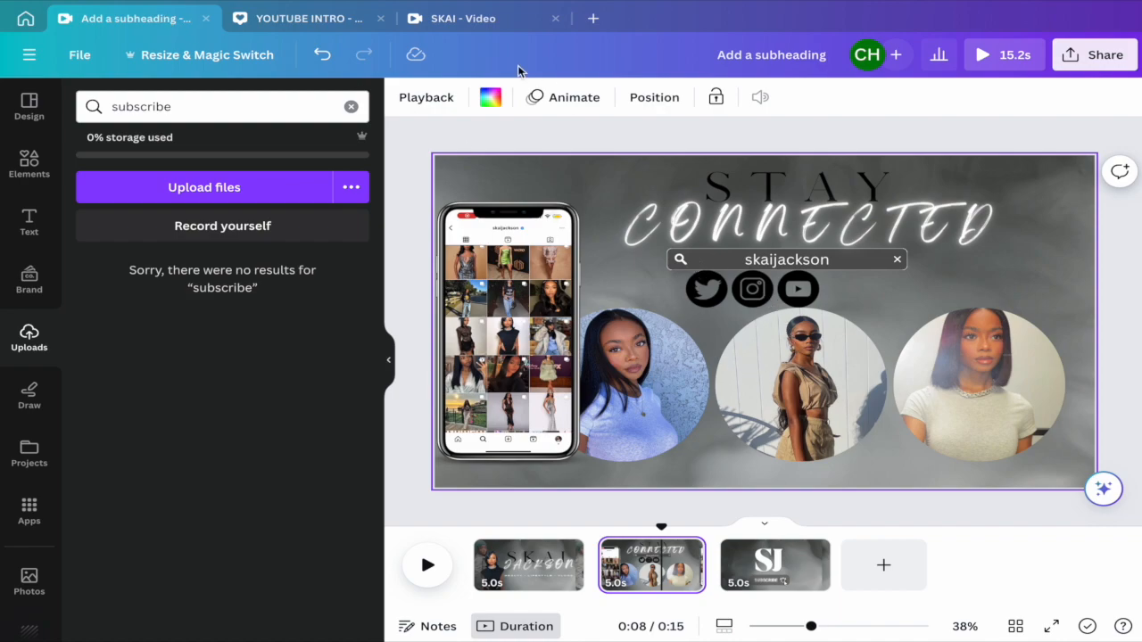
{"action": "left_click", "coordinate": [474, 20]}
{"action": "left_click", "coordinate": [649, 404]}
{"action": "left_click_drag", "start_coordinate": [648, 404], "coordinate": [651, 402]}
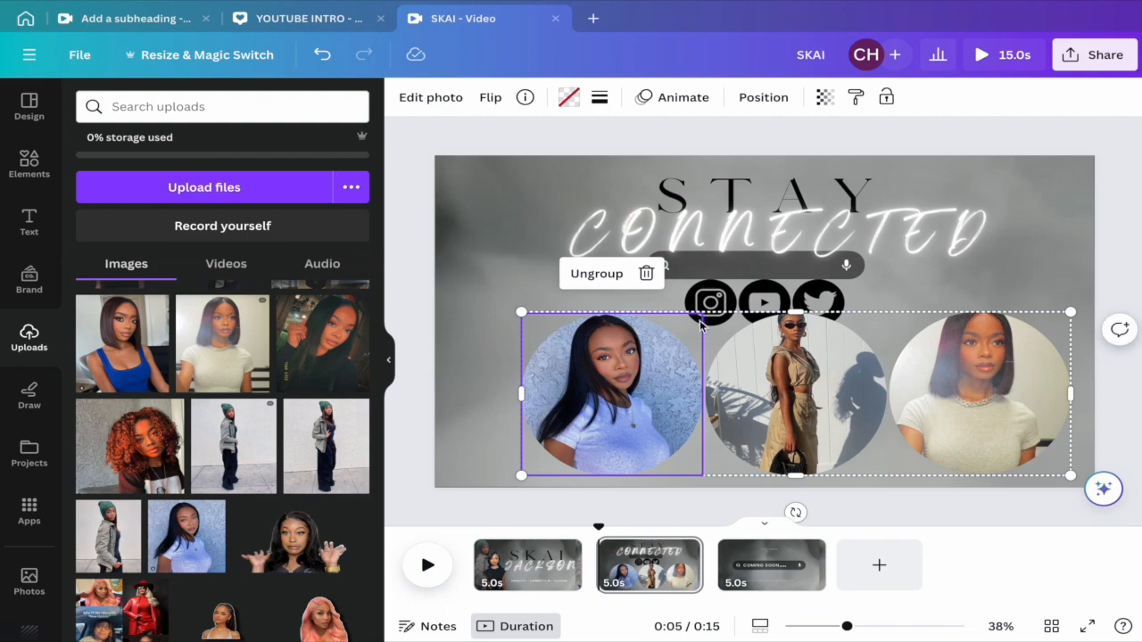
Step: Compare the heading with the reference video and shrink the "CONNECTED" text to a font size of about 69.8
{"action": "left_click", "coordinate": [719, 264]}
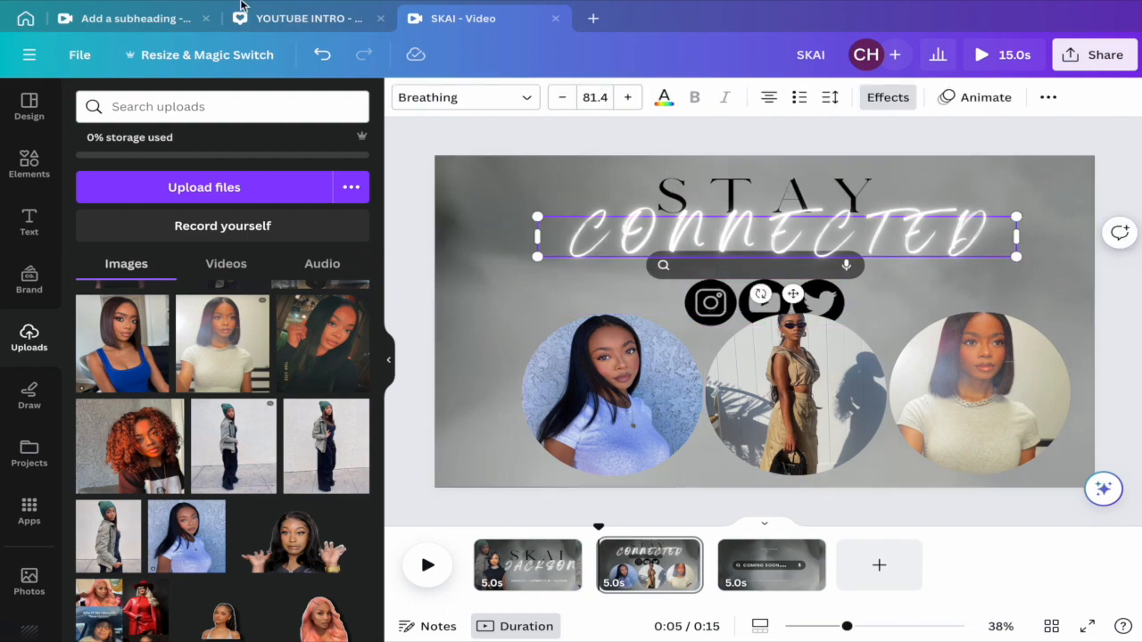
{"action": "left_click", "coordinate": [174, 18]}
{"action": "left_click", "coordinate": [448, 25]}
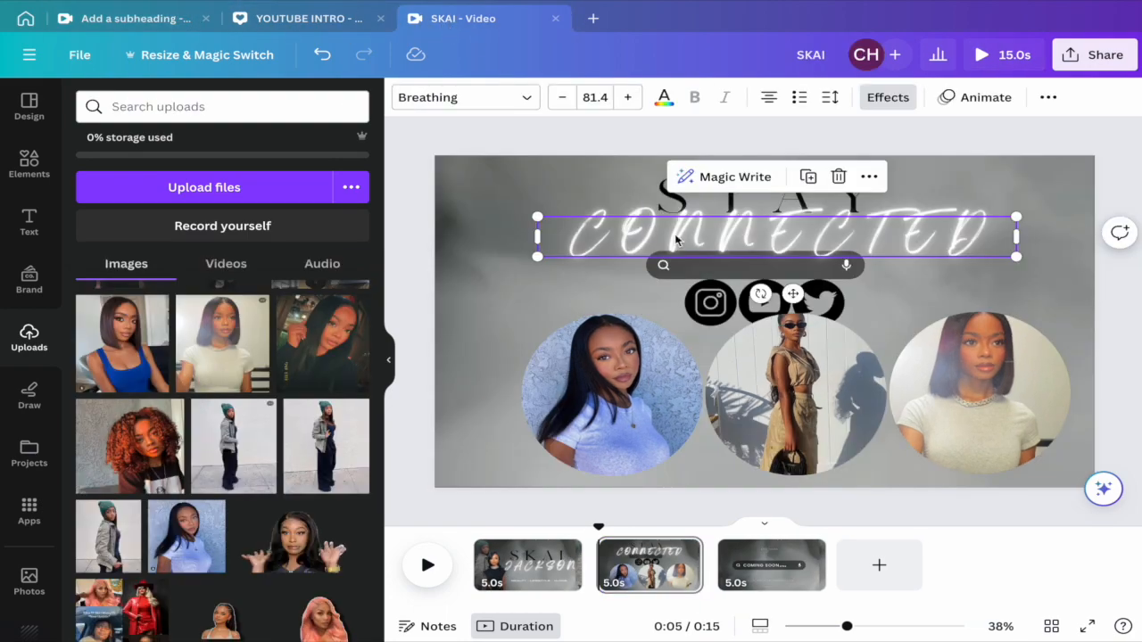
{"action": "left_click_drag", "start_coordinate": [536, 256], "coordinate": [606, 251]}
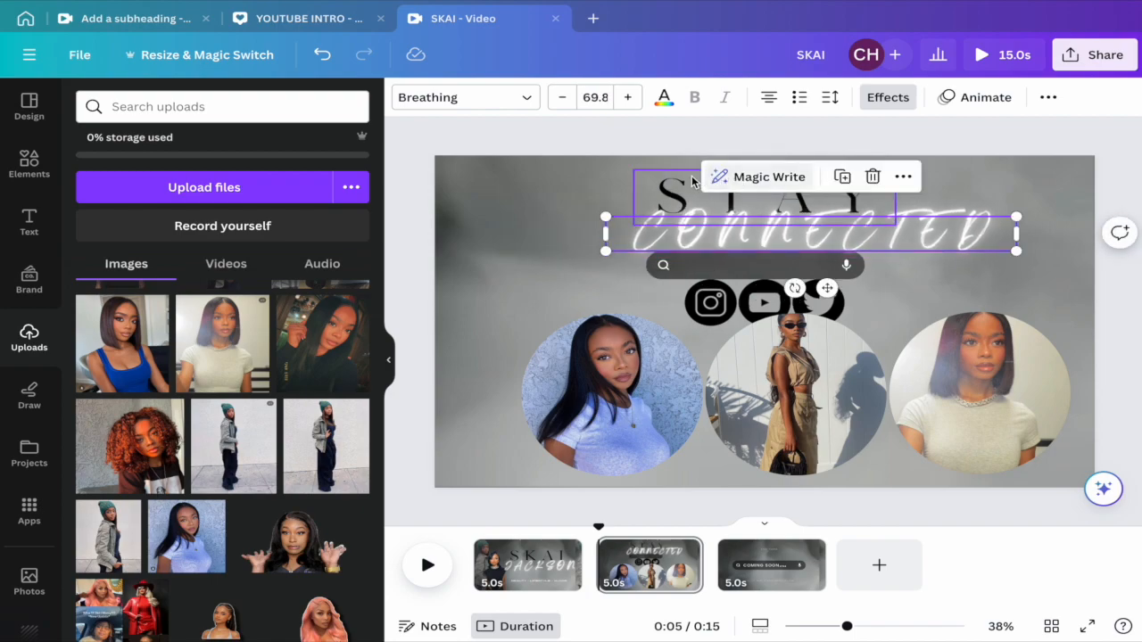
Step: Shrink "STAY" to a font size of about 95.1, centre it near the page's upper edge, and move "CONNECTED" up and centre it beneath
{"action": "left_click", "coordinate": [650, 210]}
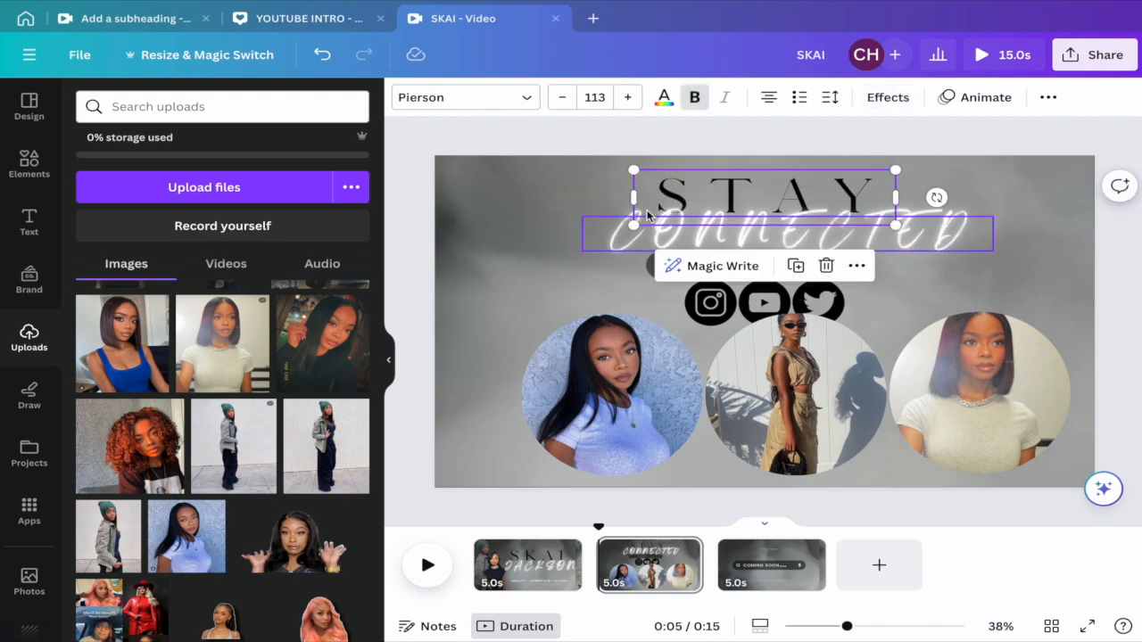
{"action": "left_click_drag", "start_coordinate": [632, 226], "coordinate": [675, 216]}
{"action": "left_click_drag", "start_coordinate": [782, 198], "coordinate": [760, 188]}
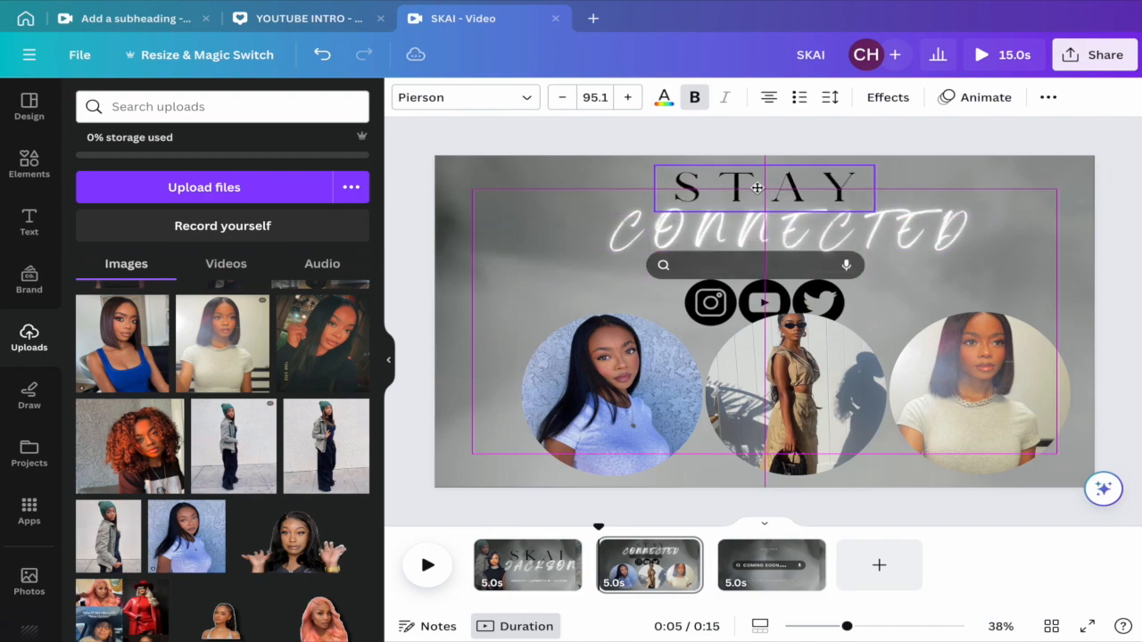
{"action": "left_click", "coordinate": [712, 229]}
{"action": "left_click_drag", "start_coordinate": [712, 228], "coordinate": [712, 222]}
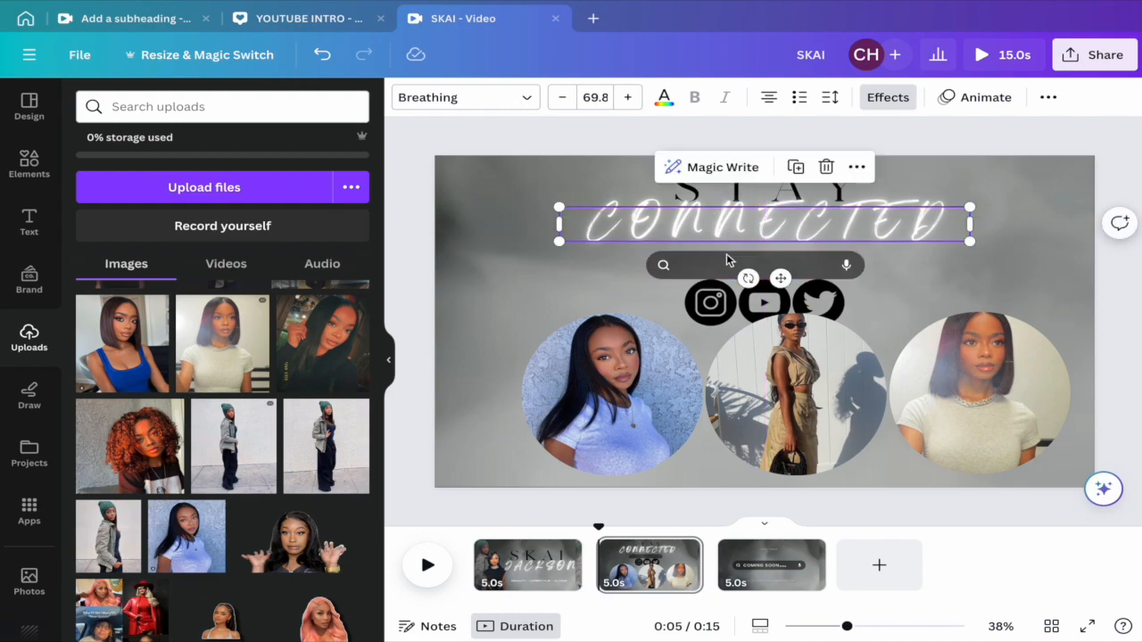
Step: Shrink the social logos slightly, move them up below the heading, and delete the grouped search bar
{"action": "left_click_drag", "start_coordinate": [730, 305], "coordinate": [727, 251]}
{"action": "left_click", "coordinate": [665, 265]}
{"action": "left_click", "coordinate": [723, 266]}
{"action": "left_click_drag", "start_coordinate": [865, 268], "coordinate": [835, 265]}
{"action": "right_click", "coordinate": [791, 259]}
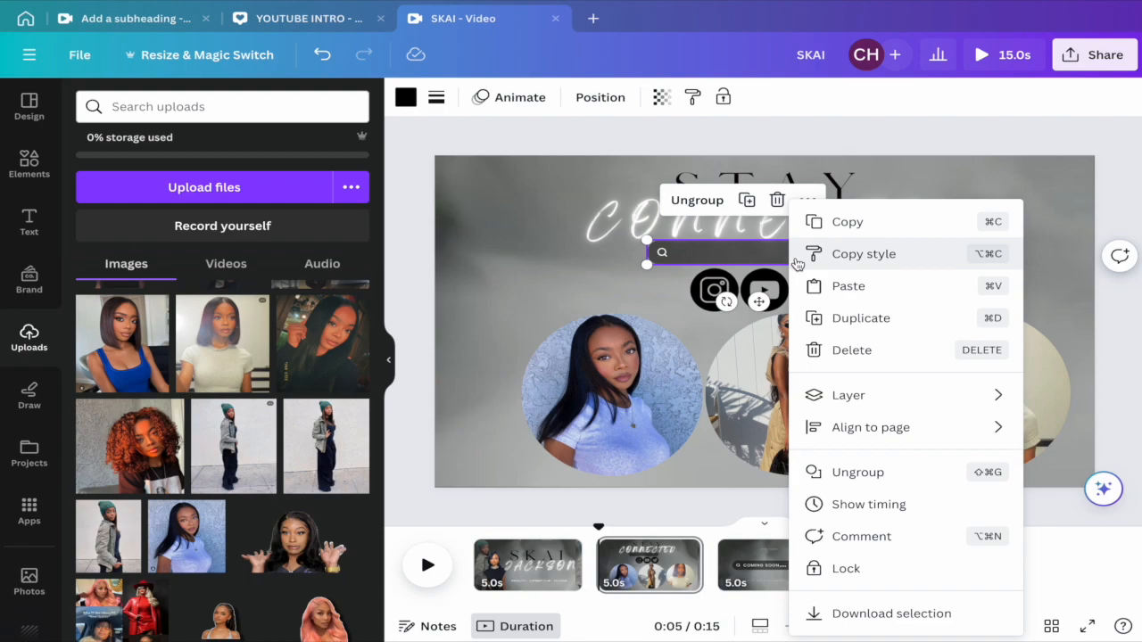
{"action": "left_click", "coordinate": [608, 272]}
{"action": "left_click", "coordinate": [778, 200]}
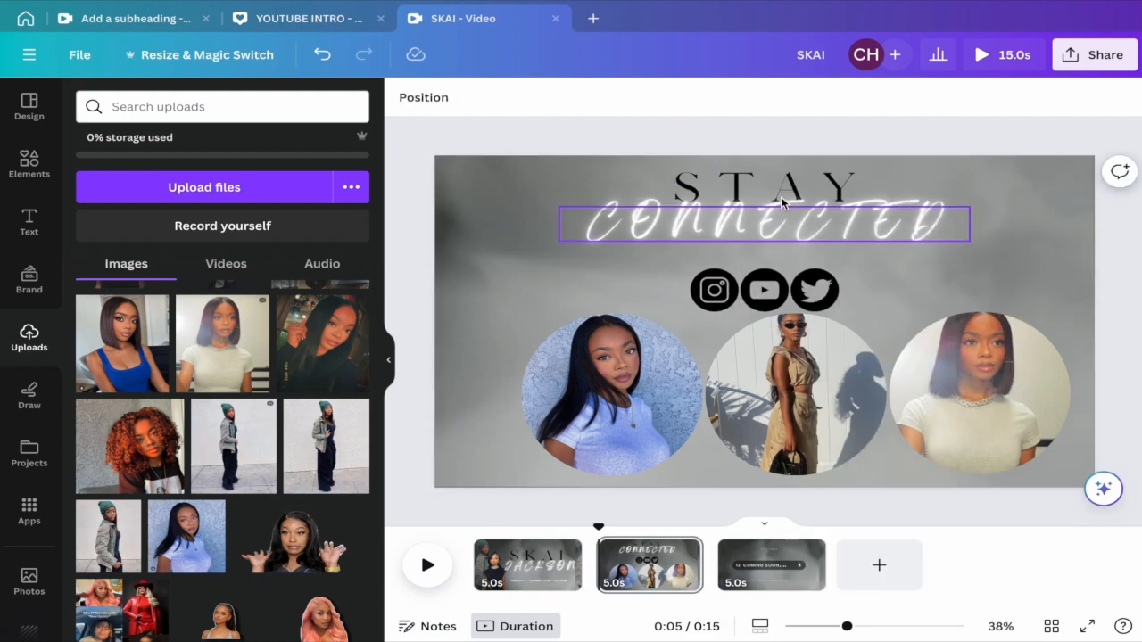
Step: Search the element graphics for "Search box" and look through the designs for a replacement search bar
{"action": "left_click", "coordinate": [29, 159]}
{"action": "left_click", "coordinate": [318, 106]}
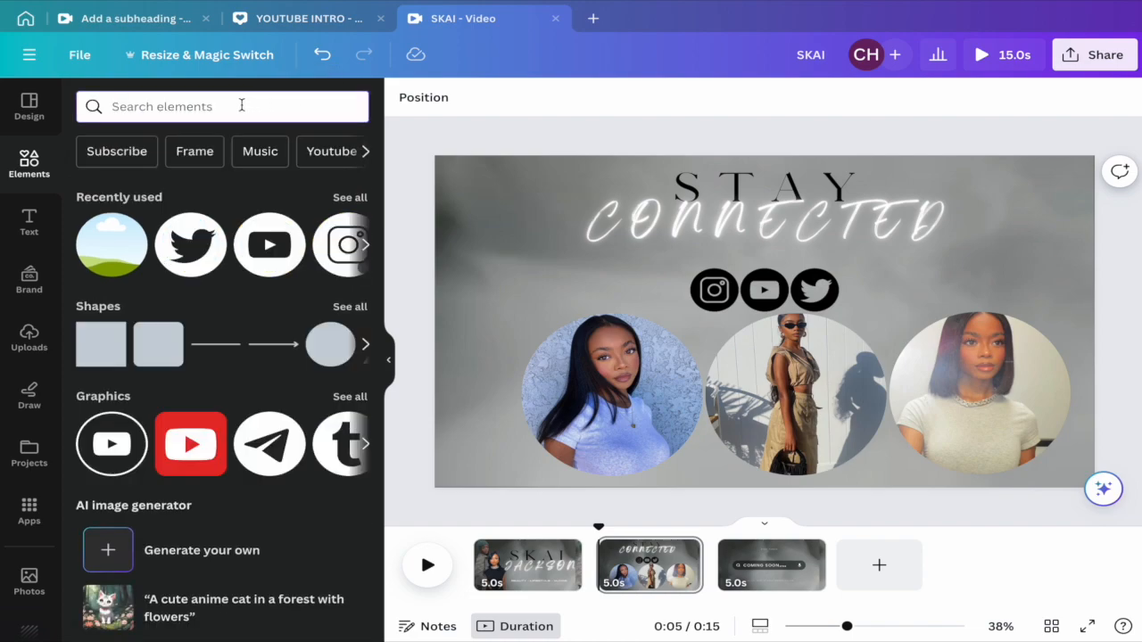
{"action": "type", "text": "sear"}
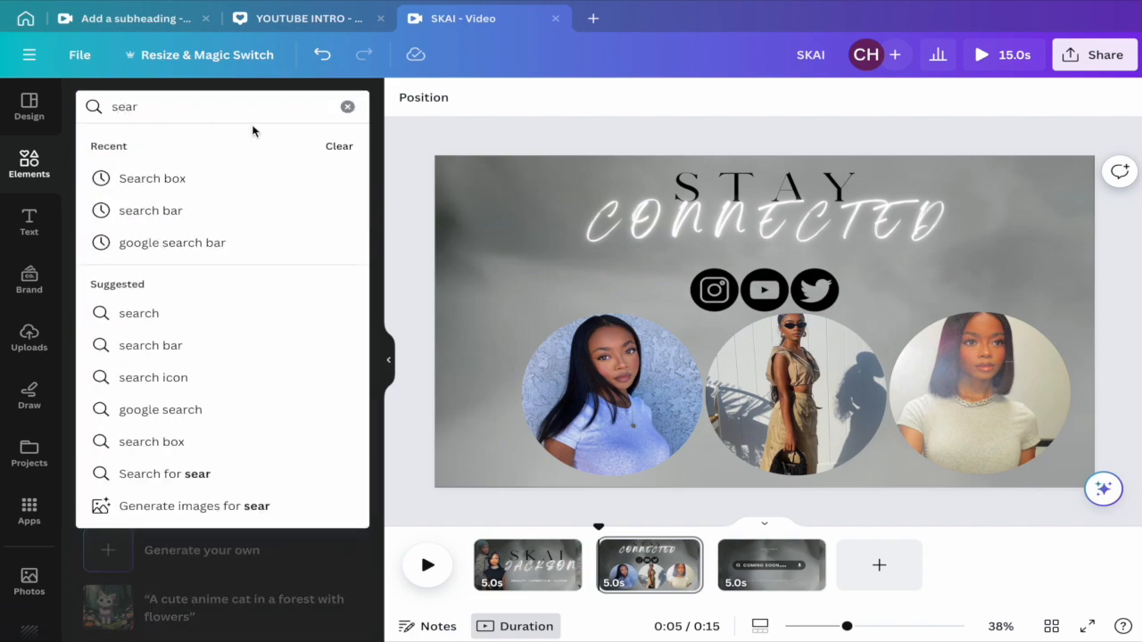
{"action": "left_click", "coordinate": [215, 186]}
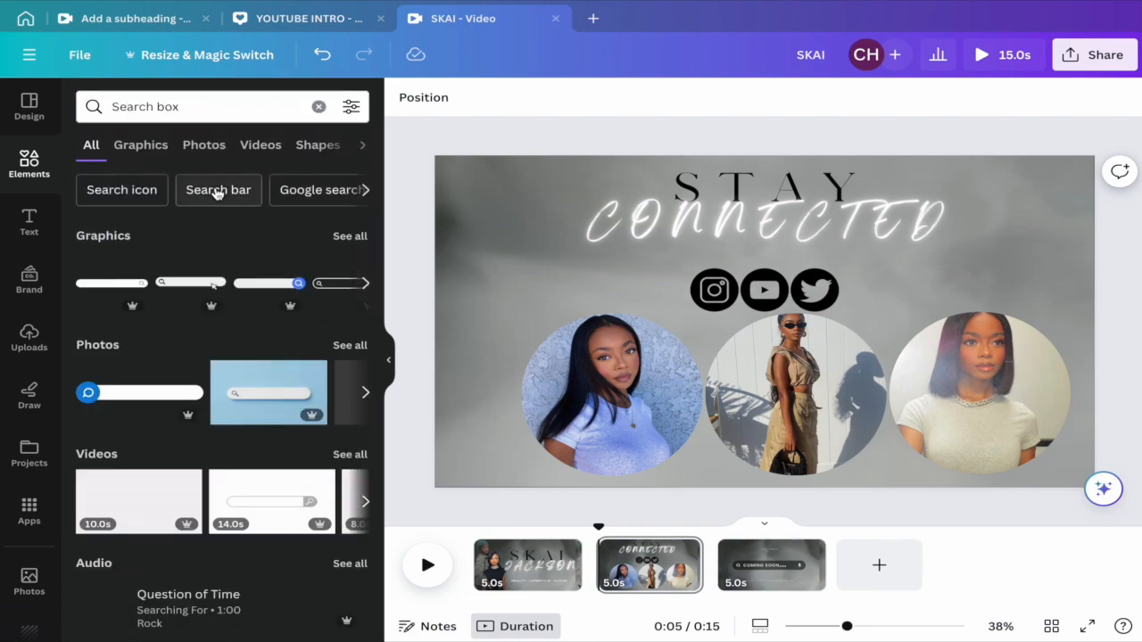
{"action": "left_click", "coordinate": [339, 239]}
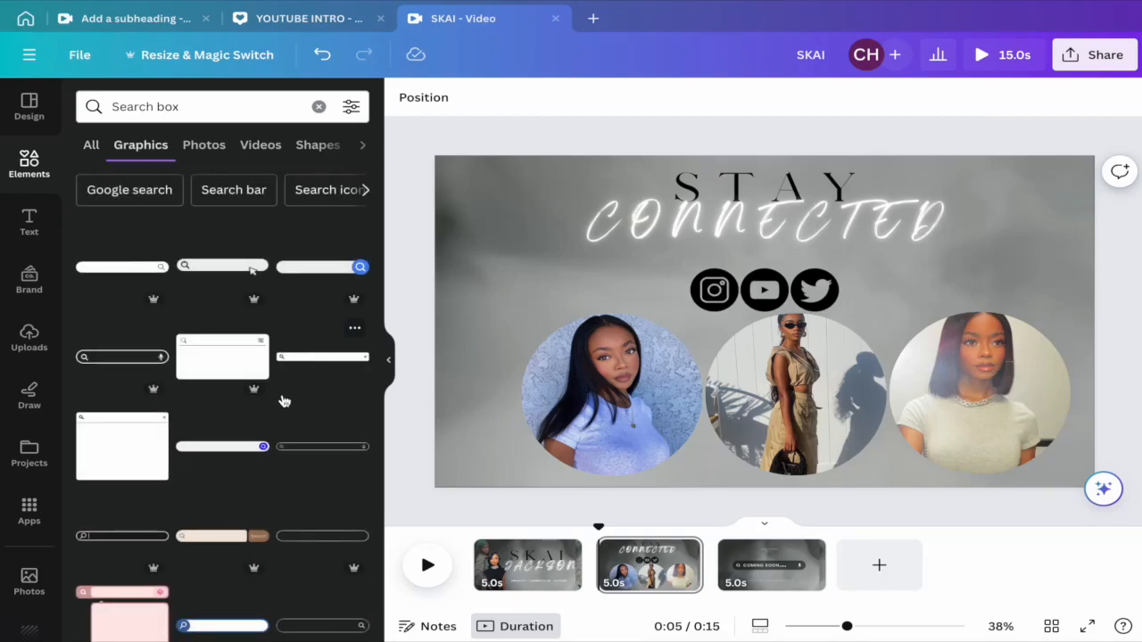
{"action": "scroll", "coordinate": [284, 400], "scroll_direction": "down", "scroll_amount": 5}
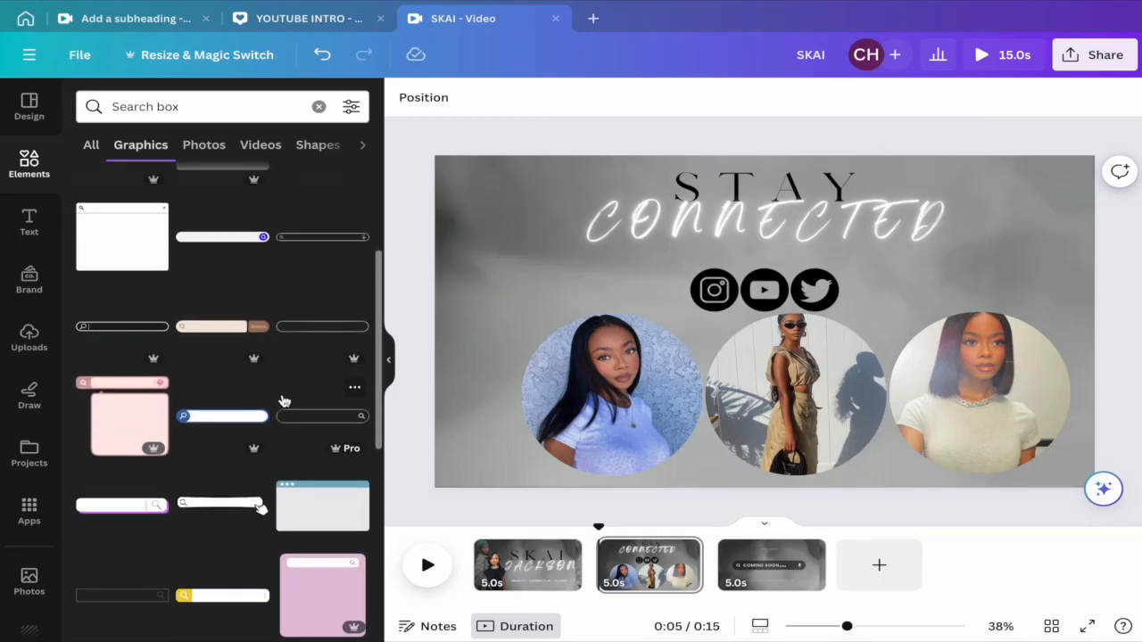
{"action": "scroll", "coordinate": [284, 401], "scroll_direction": "down", "scroll_amount": 8}
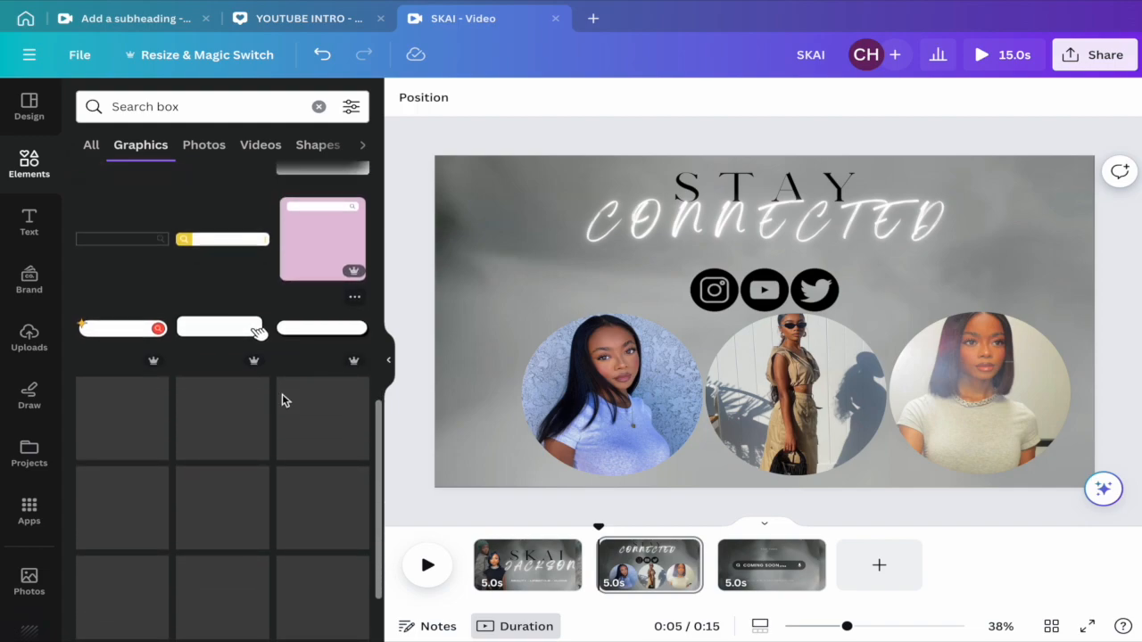
{"action": "scroll", "coordinate": [285, 397], "scroll_direction": "down", "scroll_amount": 2}
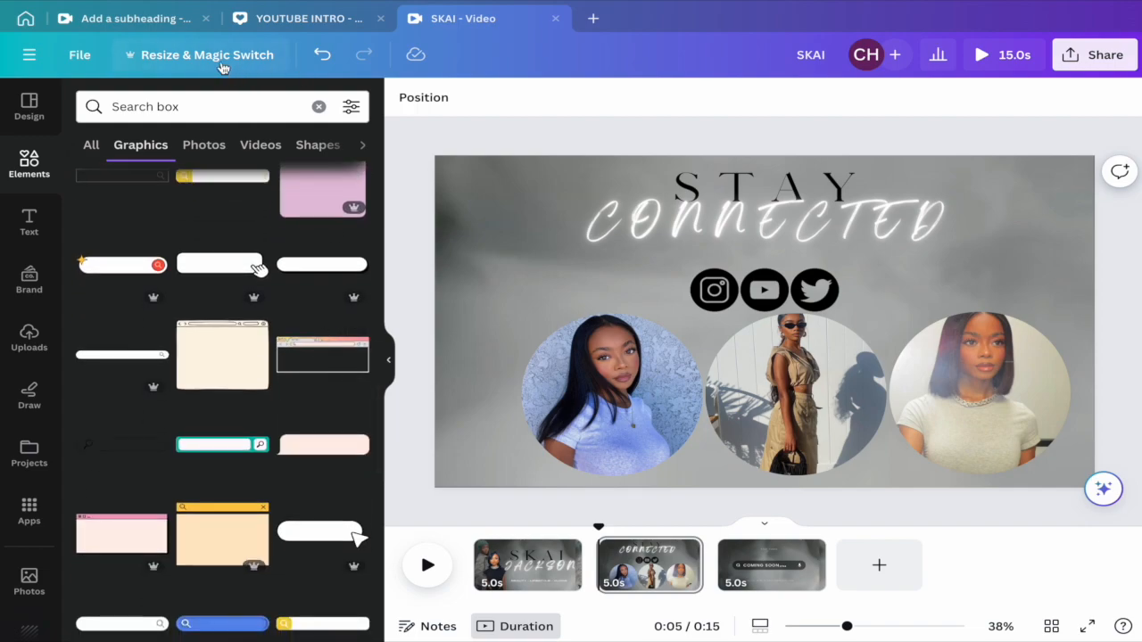
Step: Check the search bar's style in the reference video and look through more "Search box" graphics in the SKAI video
{"action": "left_click", "coordinate": [173, 25]}
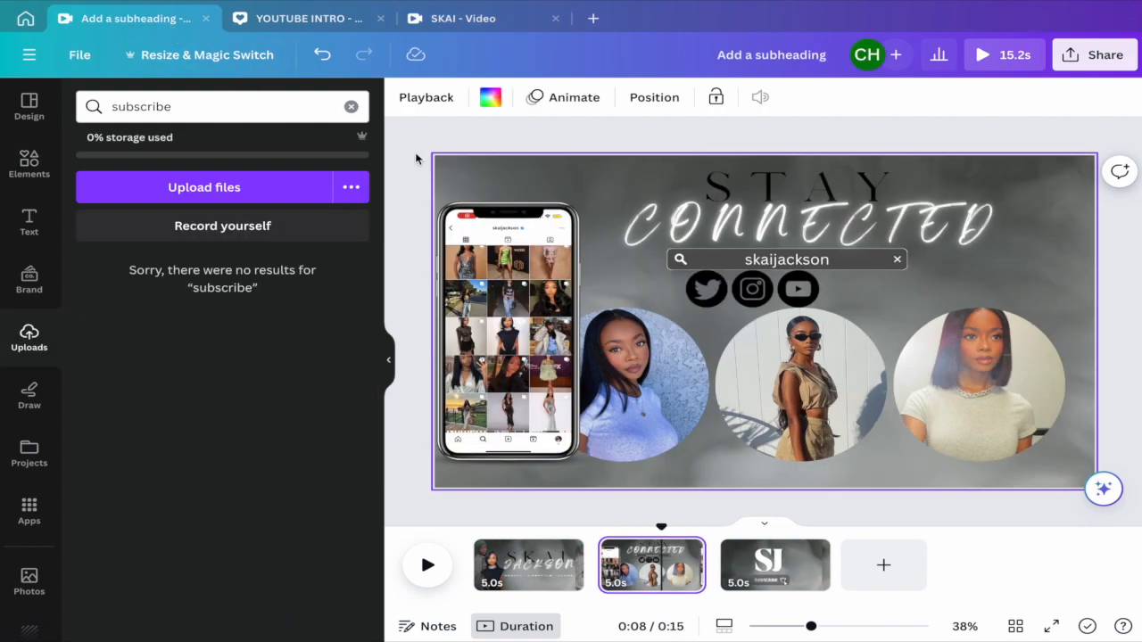
{"action": "left_click", "coordinate": [746, 260]}
{"action": "left_click", "coordinate": [698, 268]}
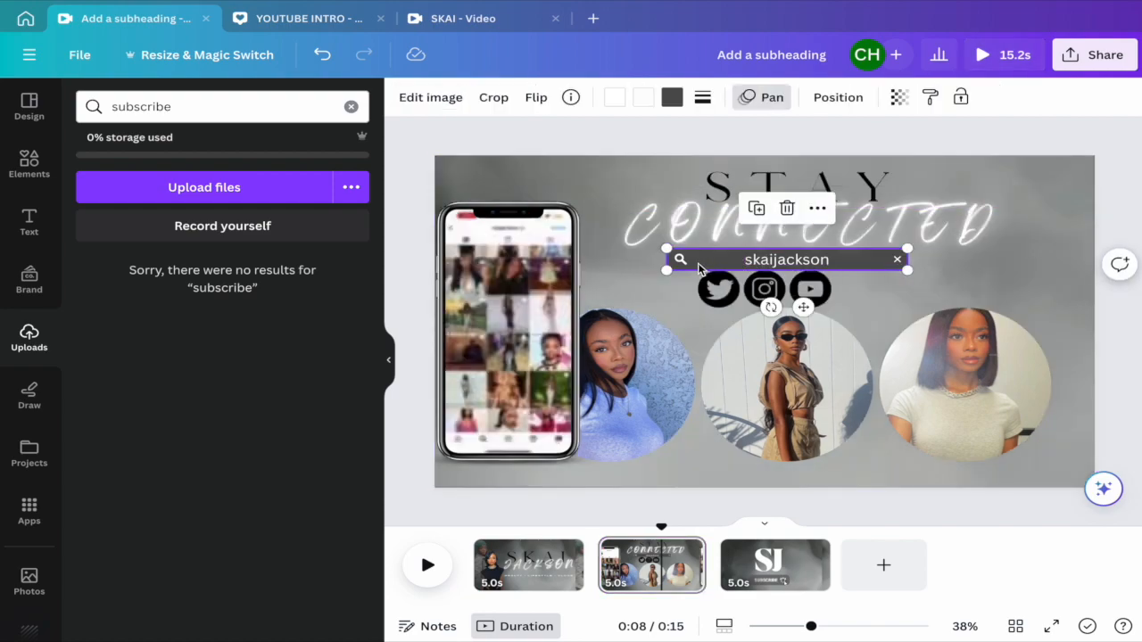
{"action": "left_click", "coordinate": [463, 24]}
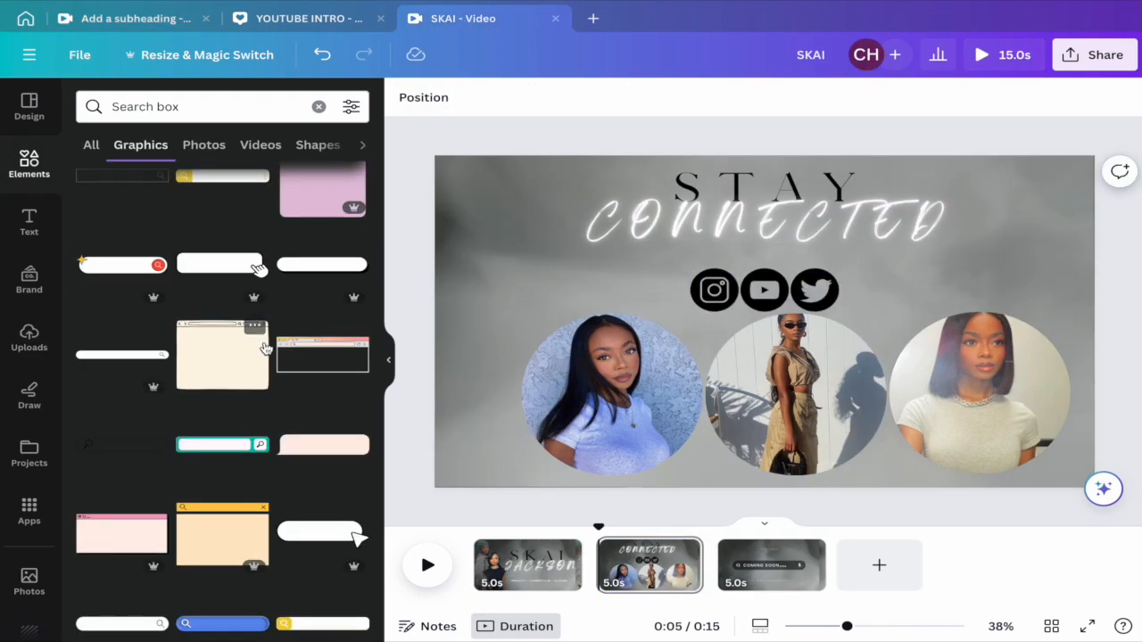
{"action": "scroll", "coordinate": [261, 442], "scroll_direction": "down", "scroll_amount": 5}
{"action": "scroll", "coordinate": [260, 442], "scroll_direction": "down", "scroll_amount": 1}
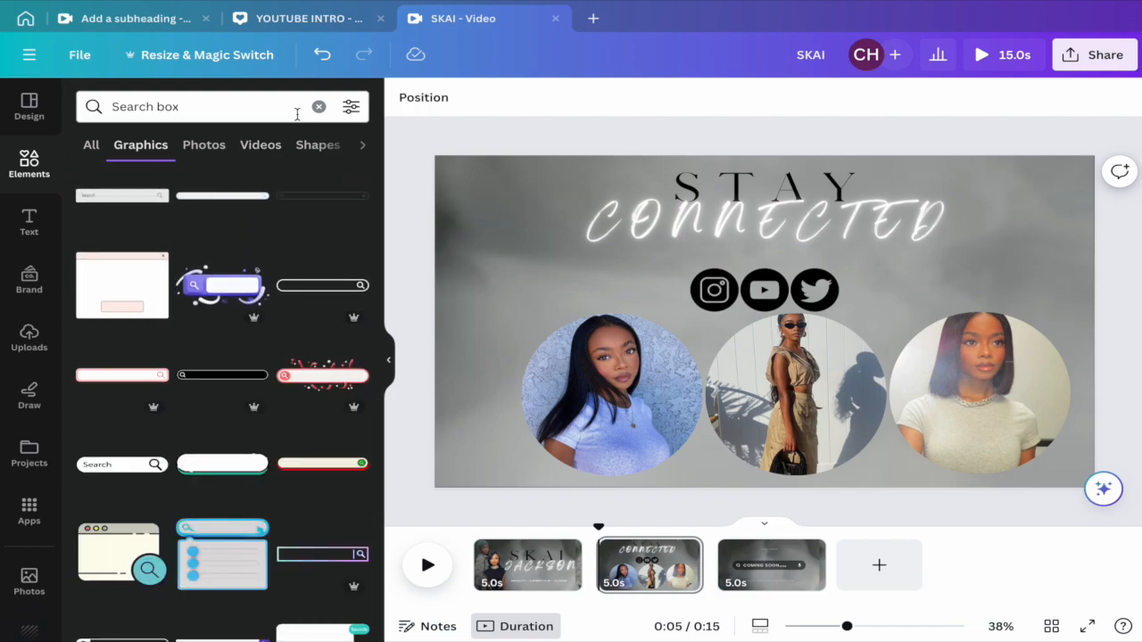
Step: Search the graphics for "search bar", add the dark rounded bar with a white magnifying glass, and place it below "CONNECTED"
{"action": "left_click", "coordinate": [283, 108]}
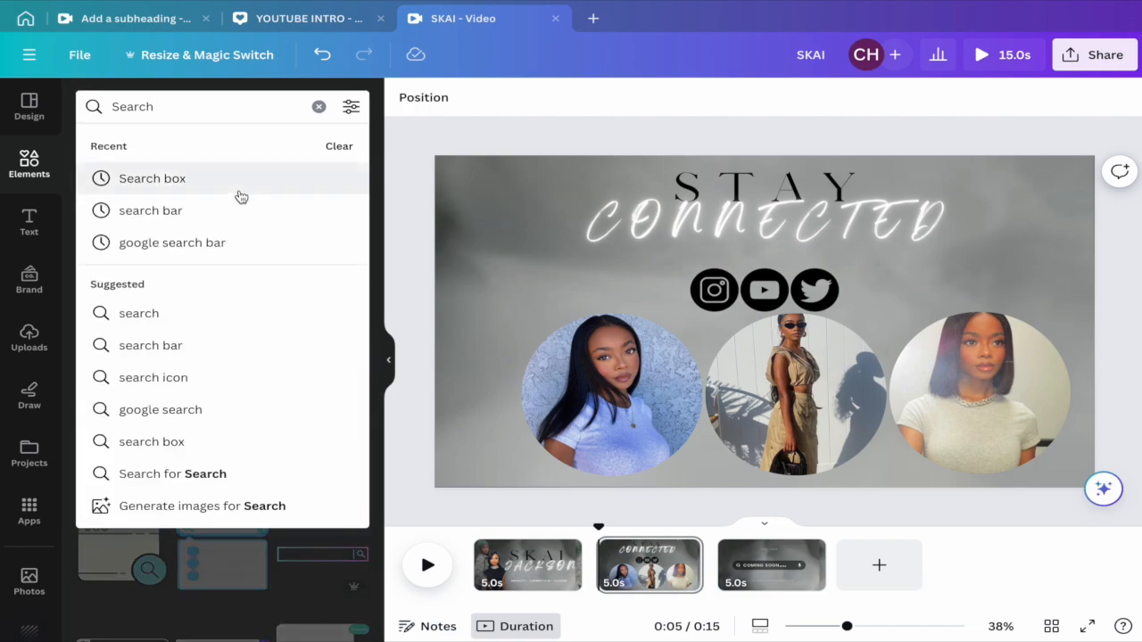
{"action": "left_click", "coordinate": [233, 201]}
{"action": "scroll", "coordinate": [253, 327], "scroll_direction": "down", "scroll_amount": 1}
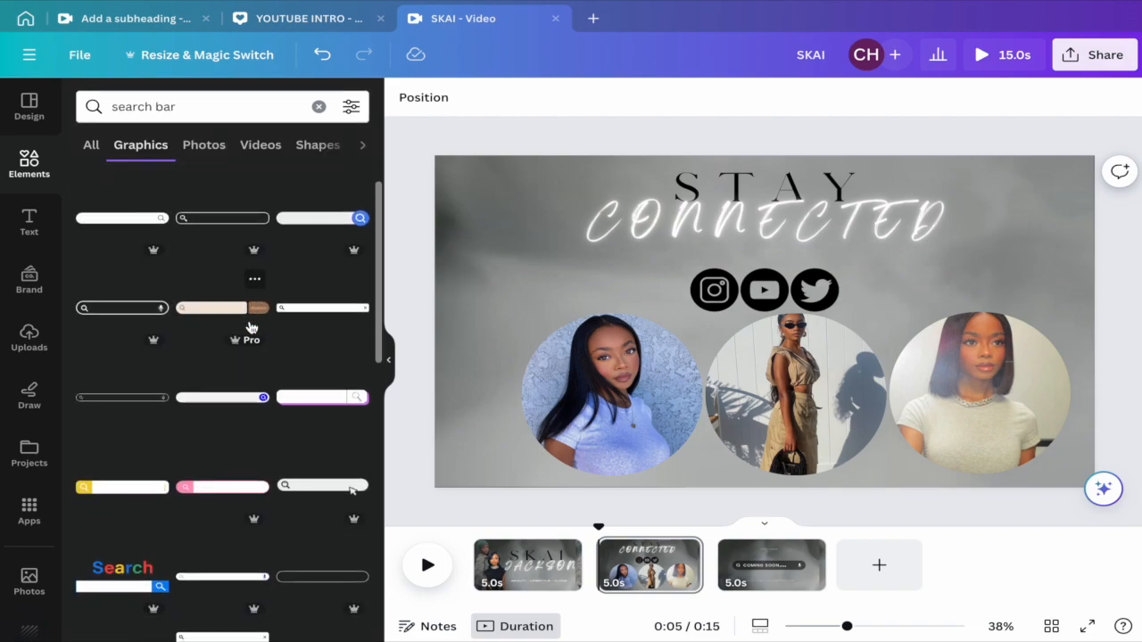
{"action": "scroll", "coordinate": [253, 349], "scroll_direction": "down", "scroll_amount": 2}
{"action": "scroll", "coordinate": [263, 473], "scroll_direction": "down", "scroll_amount": 8}
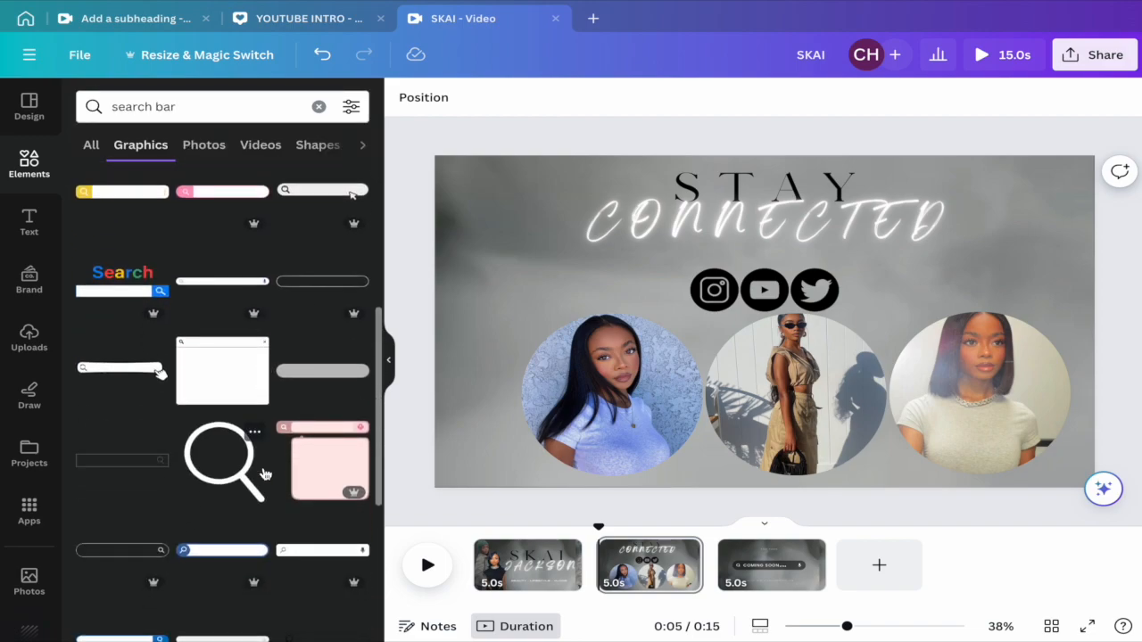
{"action": "scroll", "coordinate": [267, 474], "scroll_direction": "down", "scroll_amount": 2}
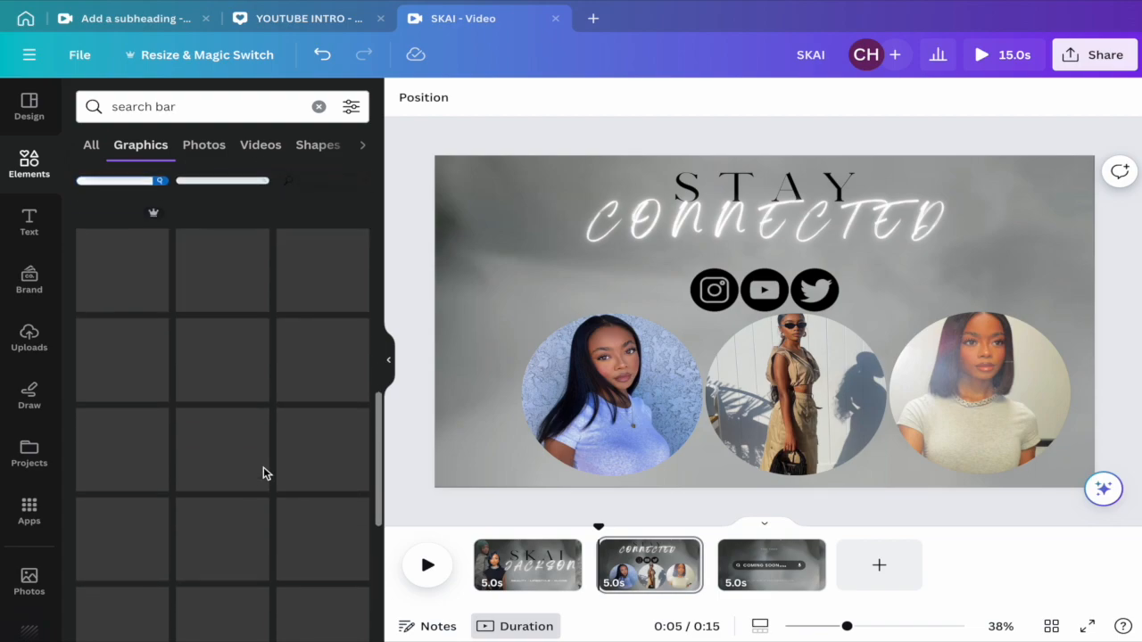
{"action": "scroll", "coordinate": [284, 471], "scroll_direction": "down", "scroll_amount": 3}
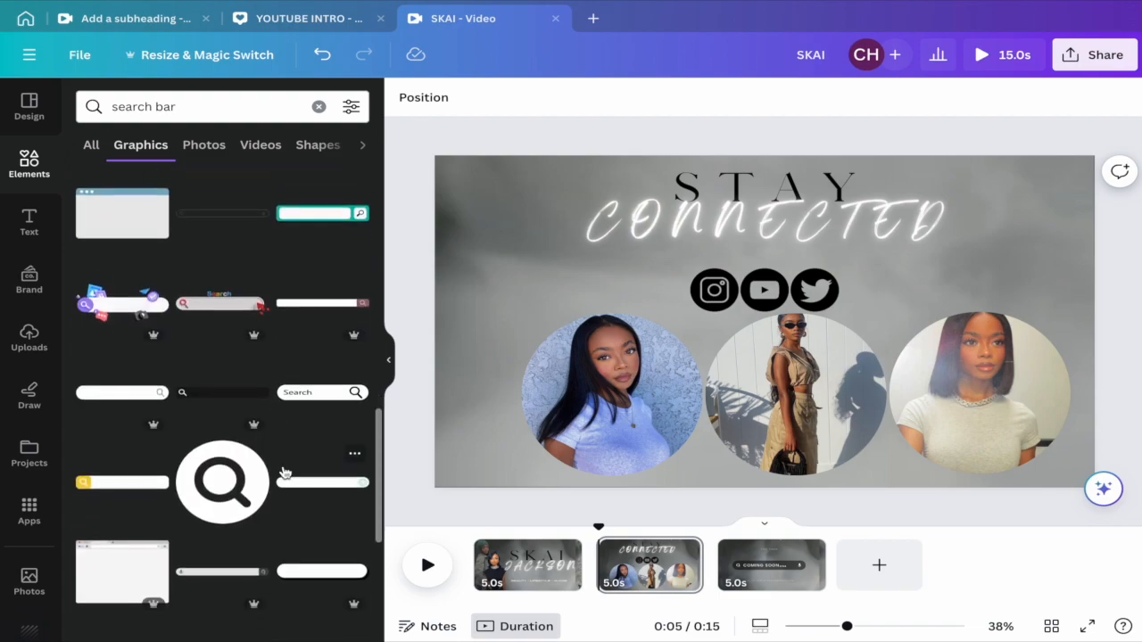
{"action": "scroll", "coordinate": [283, 472], "scroll_direction": "down", "scroll_amount": 5}
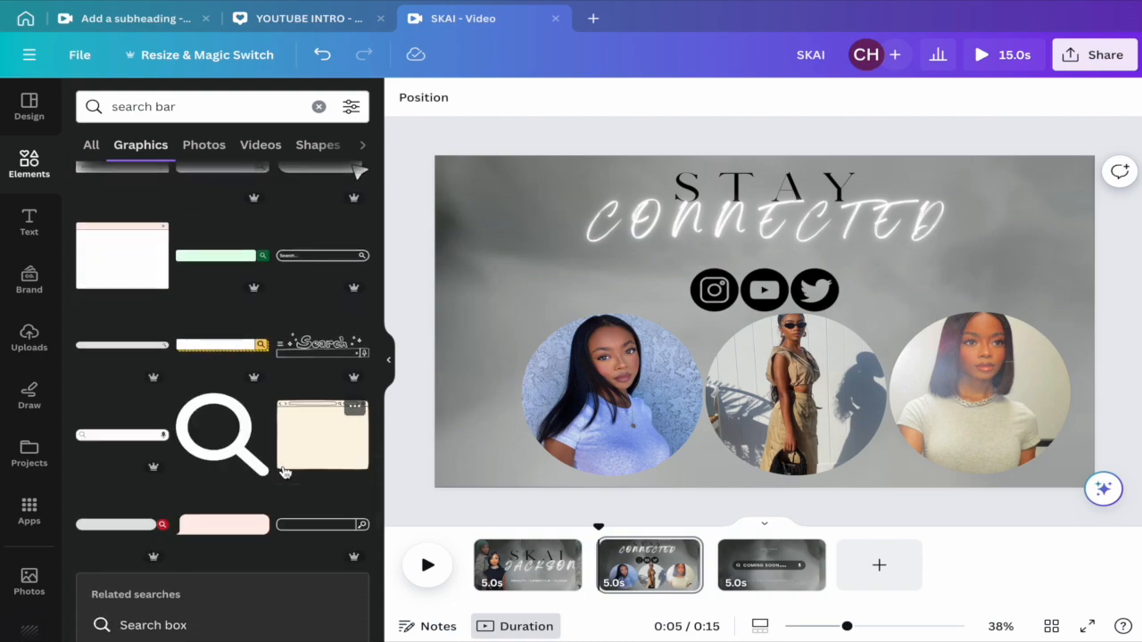
{"action": "scroll", "coordinate": [284, 472], "scroll_direction": "down", "scroll_amount": 4}
{"action": "scroll", "coordinate": [283, 472], "scroll_direction": "down", "scroll_amount": 8}
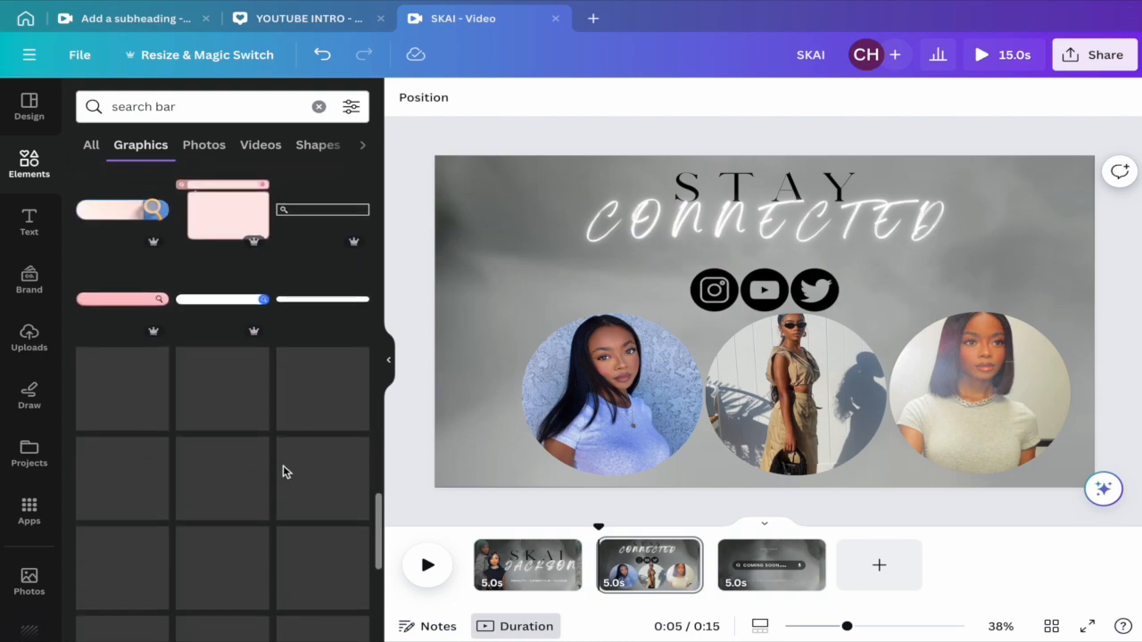
{"action": "scroll", "coordinate": [284, 472], "scroll_direction": "down", "scroll_amount": 2}
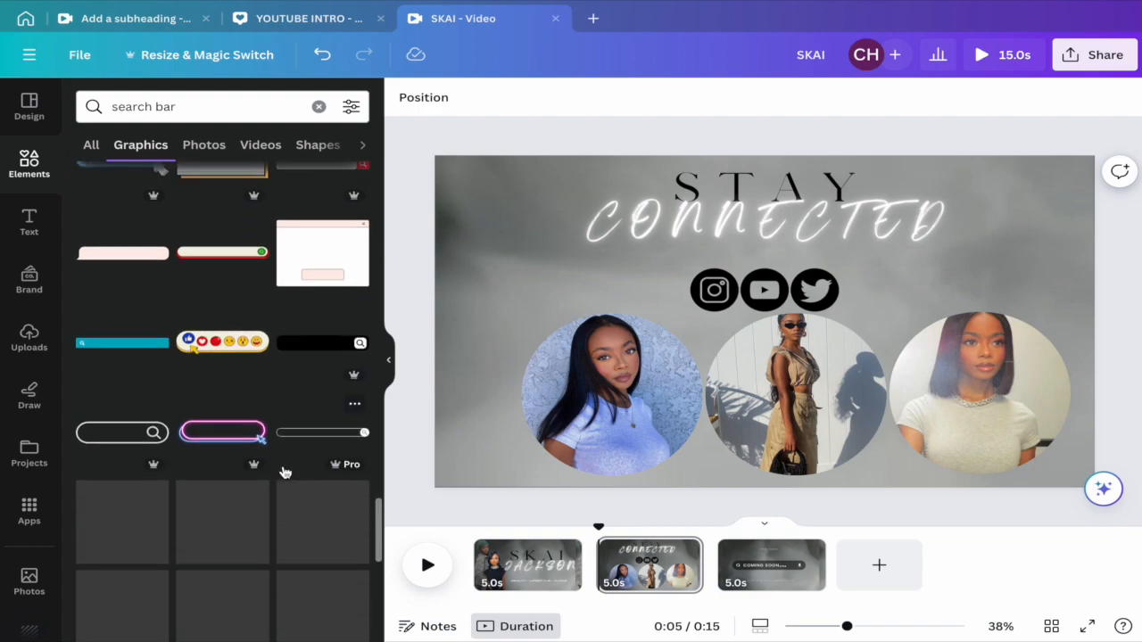
{"action": "scroll", "coordinate": [284, 478], "scroll_direction": "down", "scroll_amount": 2}
{"action": "scroll", "coordinate": [285, 480], "scroll_direction": "down", "scroll_amount": 4}
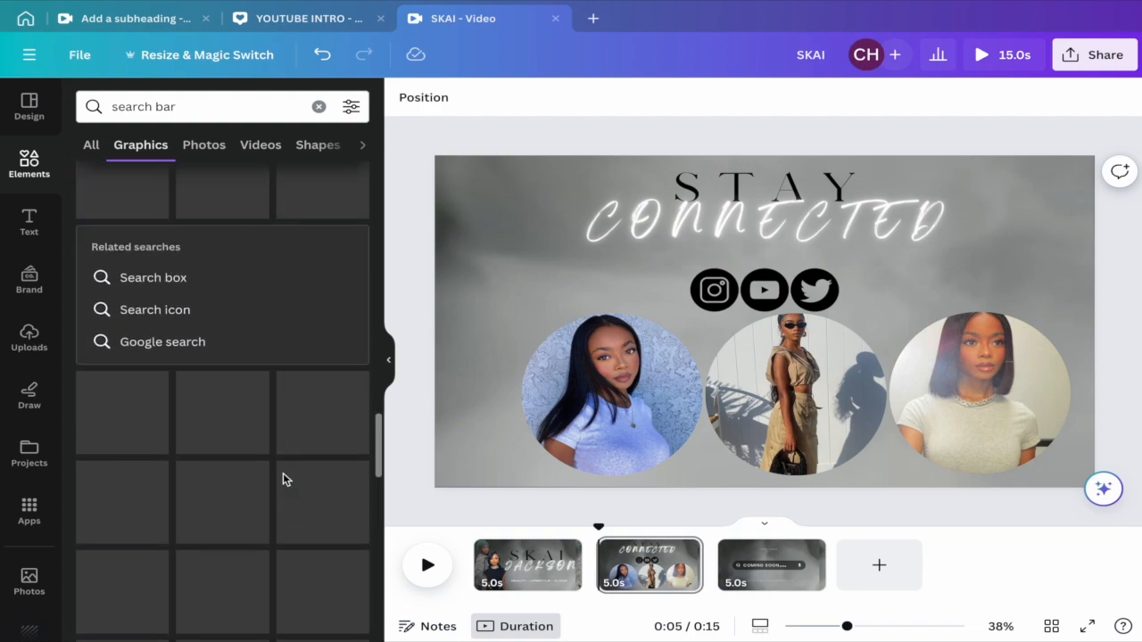
{"action": "scroll", "coordinate": [286, 480], "scroll_direction": "up", "scroll_amount": 4}
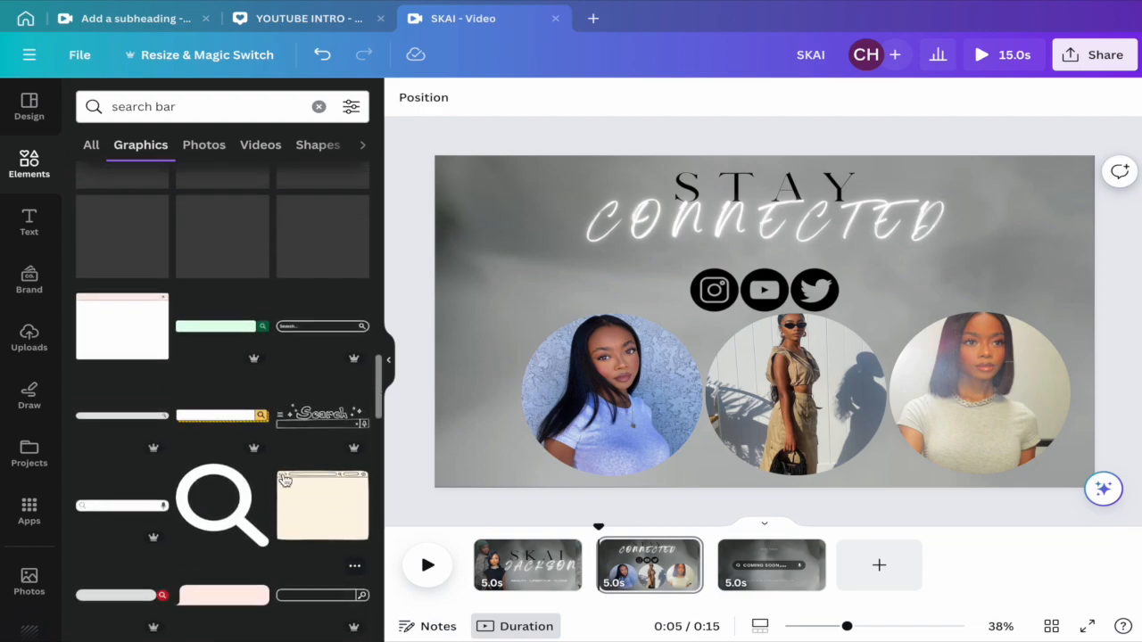
{"action": "scroll", "coordinate": [285, 480], "scroll_direction": "up", "scroll_amount": 2}
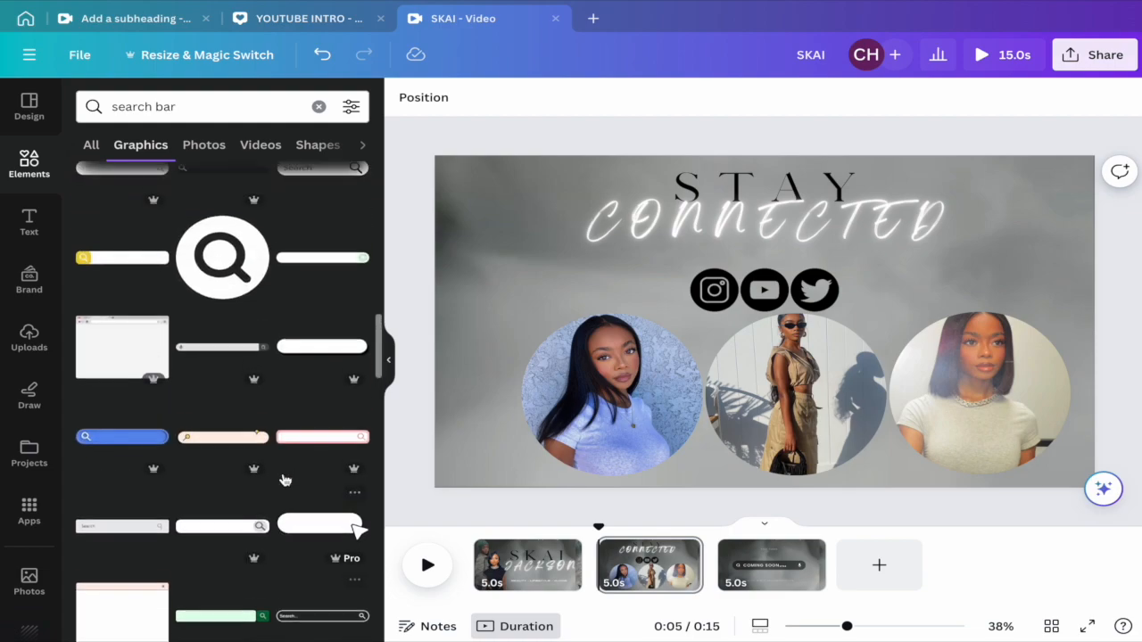
{"action": "scroll", "coordinate": [284, 480], "scroll_direction": "up", "scroll_amount": 2}
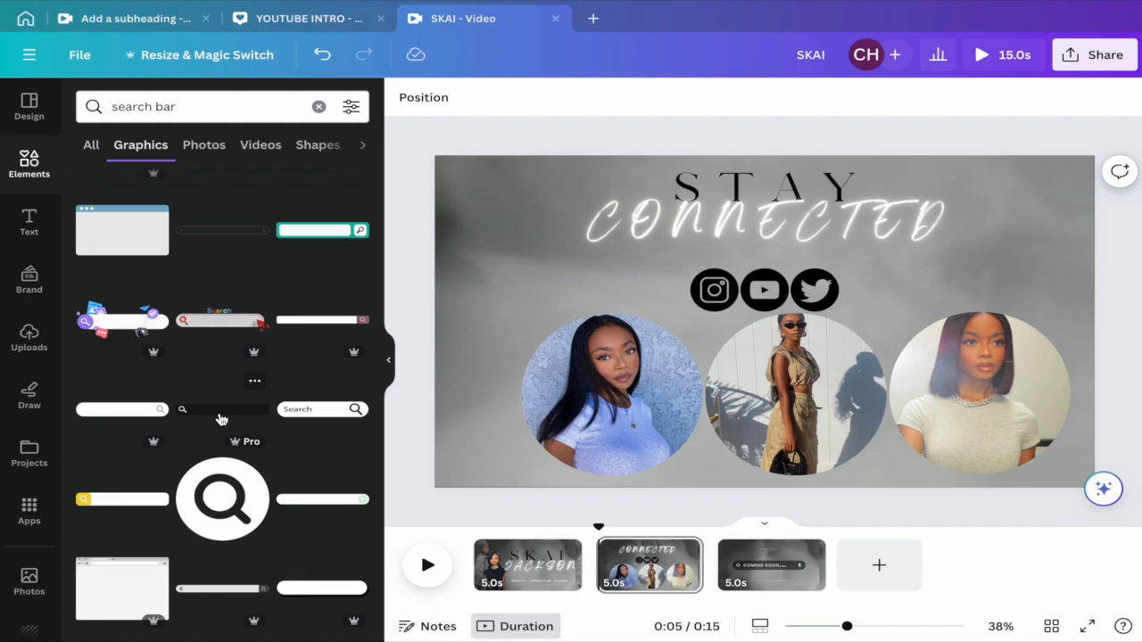
{"action": "left_click", "coordinate": [221, 420]}
{"action": "left_click_drag", "start_coordinate": [779, 332], "coordinate": [743, 303]}
Step: Shrink the grouped circular photos, the social logos and the new search bar slightly and space them out below the heading
{"action": "left_click", "coordinate": [758, 294]}
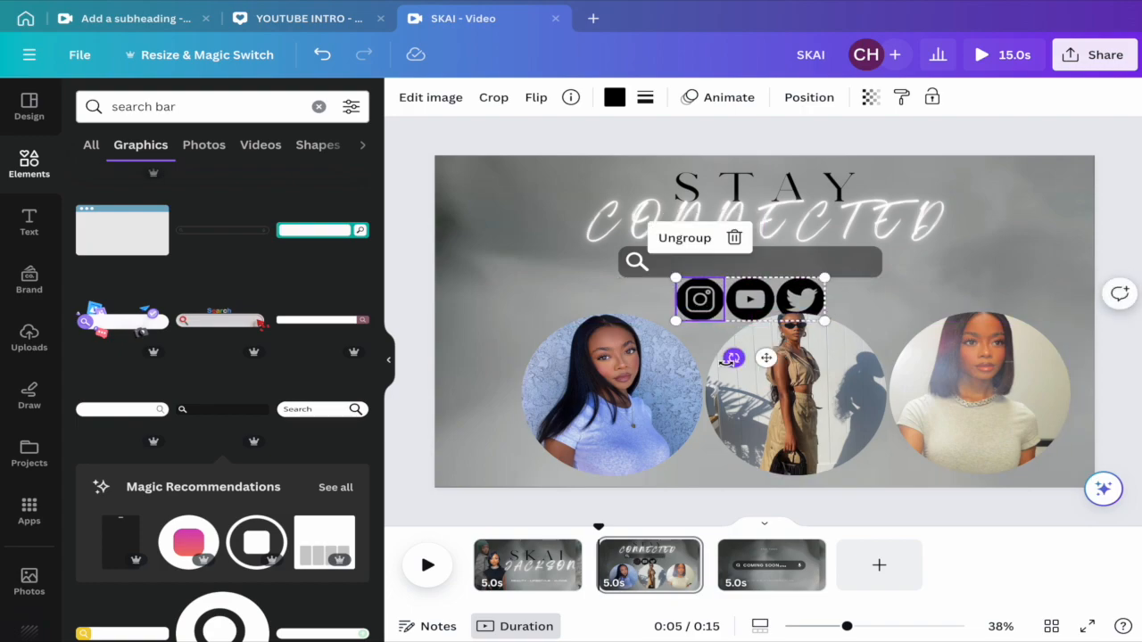
{"action": "left_click", "coordinate": [571, 360]}
{"action": "left_click_drag", "start_coordinate": [521, 313], "coordinate": [554, 322]}
{"action": "mouse_move", "coordinate": [808, 381]}
{"action": "left_mouse_down"}
{"action": "mouse_move", "coordinate": [776, 376]}
{"action": "mouse_move", "coordinate": [795, 377]}
{"action": "left_mouse_up"}
{"action": "left_click_drag", "start_coordinate": [730, 312], "coordinate": [734, 312]}
{"action": "left_click_drag", "start_coordinate": [690, 279], "coordinate": [745, 295]}
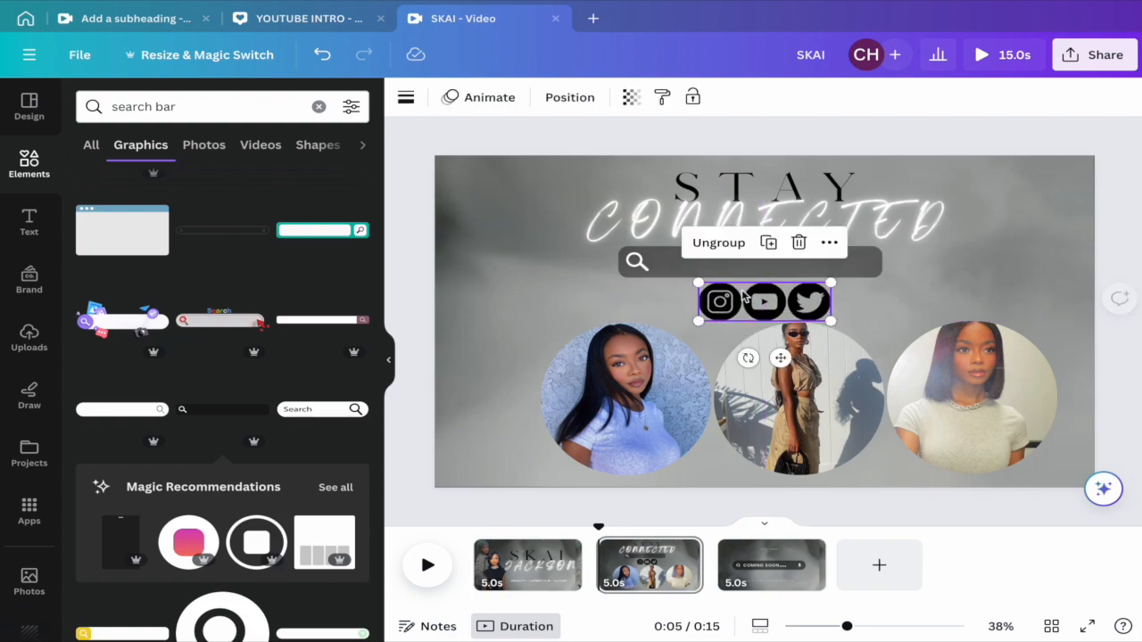
{"action": "left_click", "coordinate": [640, 258]}
{"action": "left_click_drag", "start_coordinate": [618, 246], "coordinate": [637, 254]}
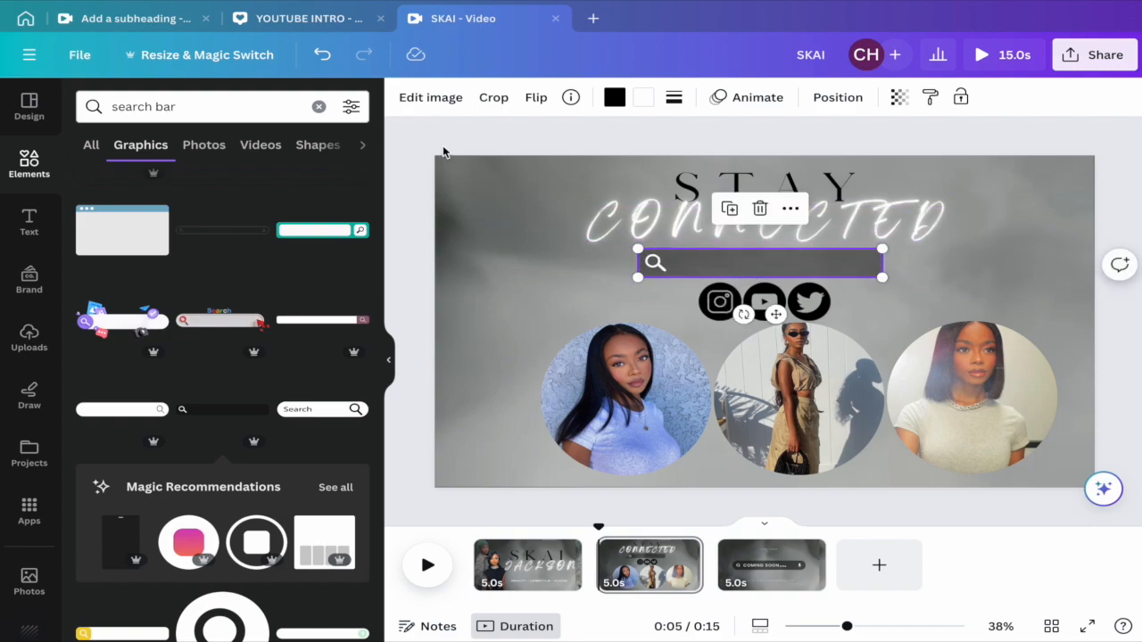
Step: Add a body text box reading "skaijackson" just below the search bar and colour the text white
{"action": "left_click", "coordinate": [30, 221]}
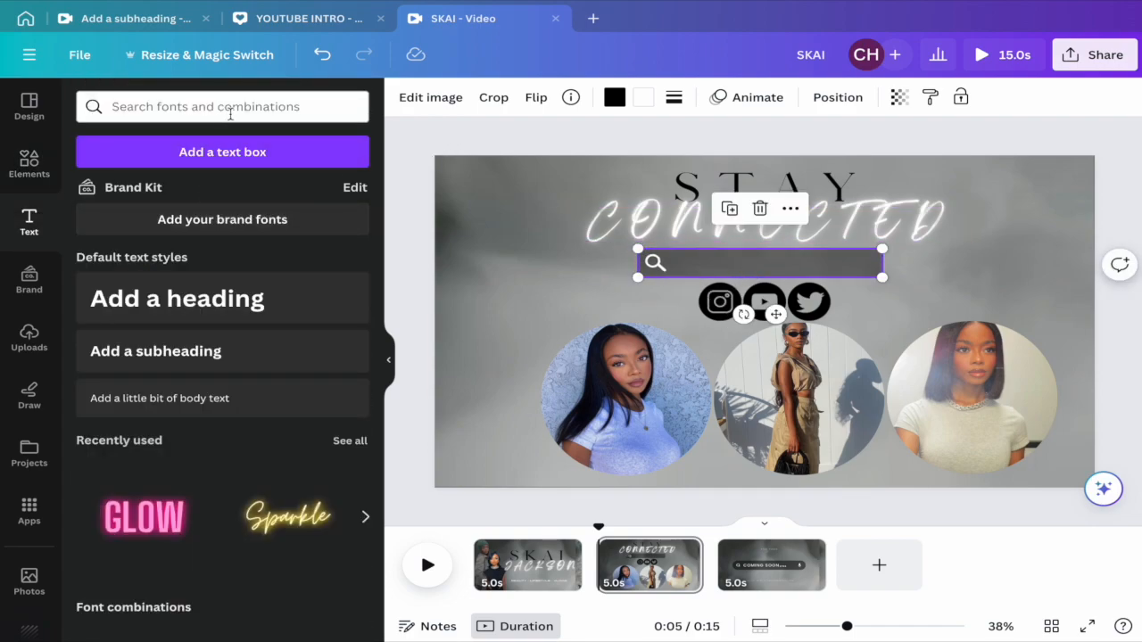
{"action": "left_click", "coordinate": [240, 389]}
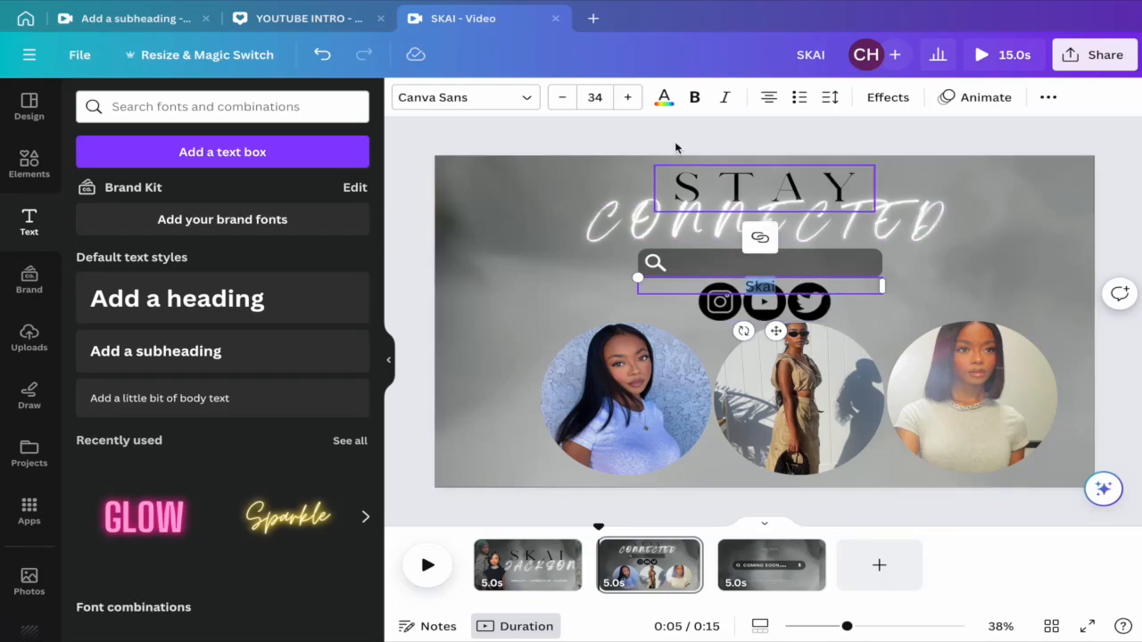
{"action": "left_click", "coordinate": [663, 98]}
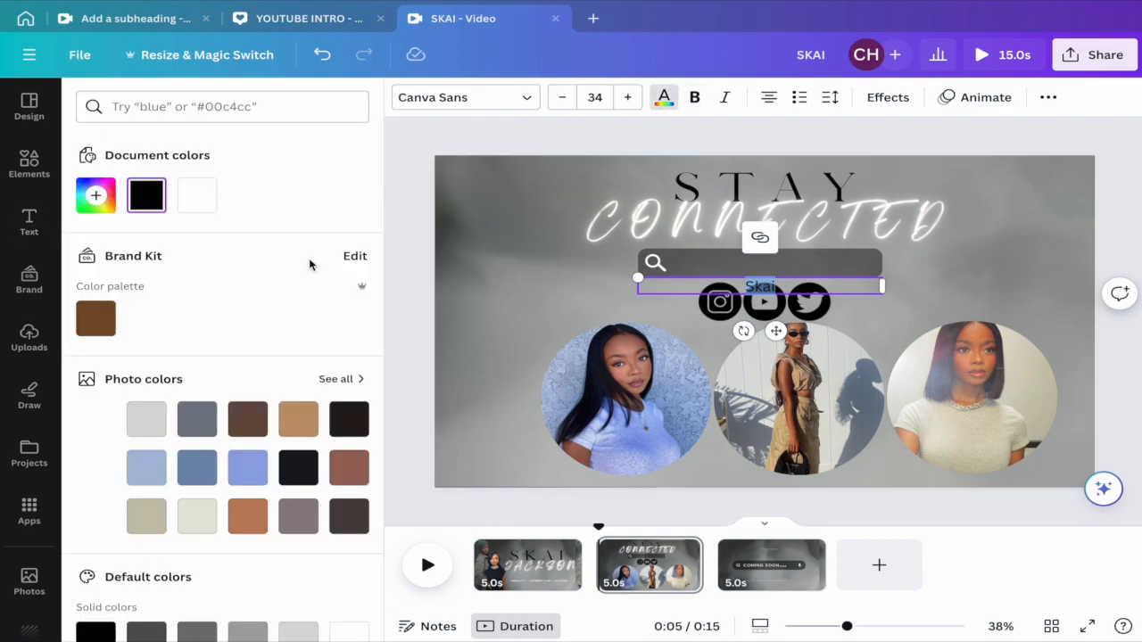
{"action": "left_click", "coordinate": [198, 195]}
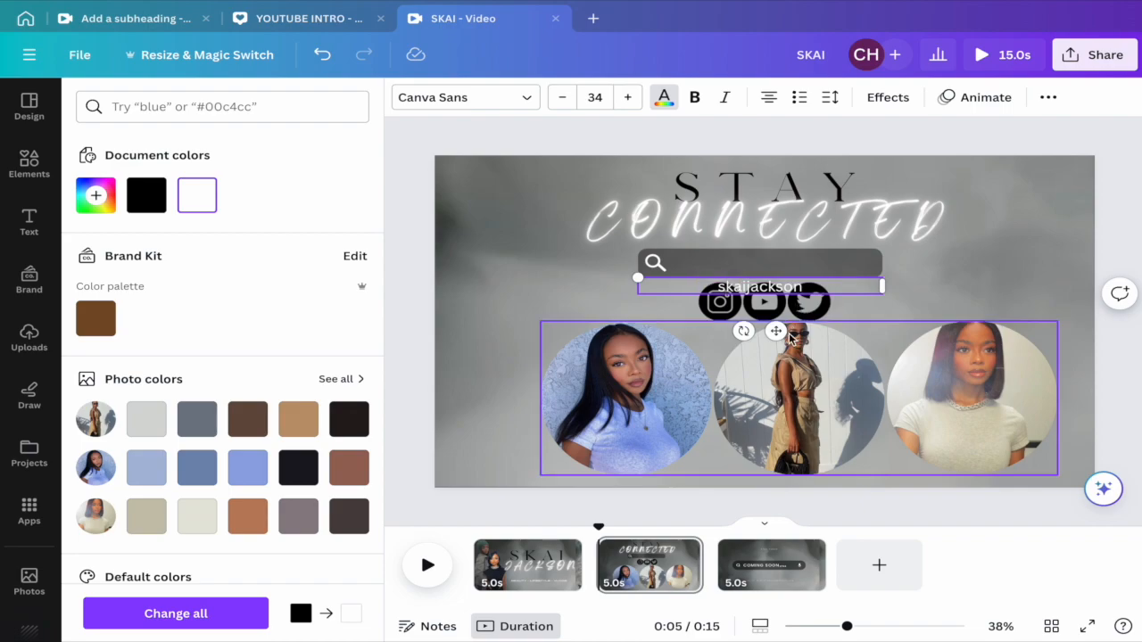
Step: Move the white handle text up so it sits inside the dark search bar
{"action": "left_click_drag", "start_coordinate": [776, 333], "coordinate": [764, 311]}
{"action": "left_click", "coordinate": [548, 263]}
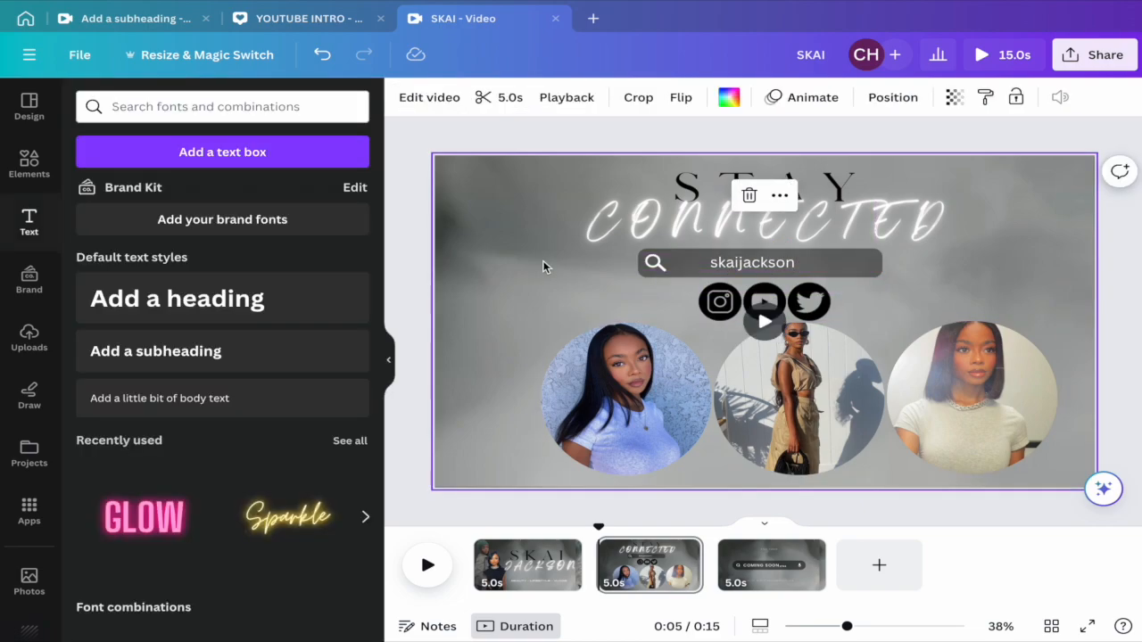
Step: Search the graphics for "iphone", add the black phone frame with an empty screen, and place it along the page's left side
{"action": "left_click", "coordinate": [37, 160]}
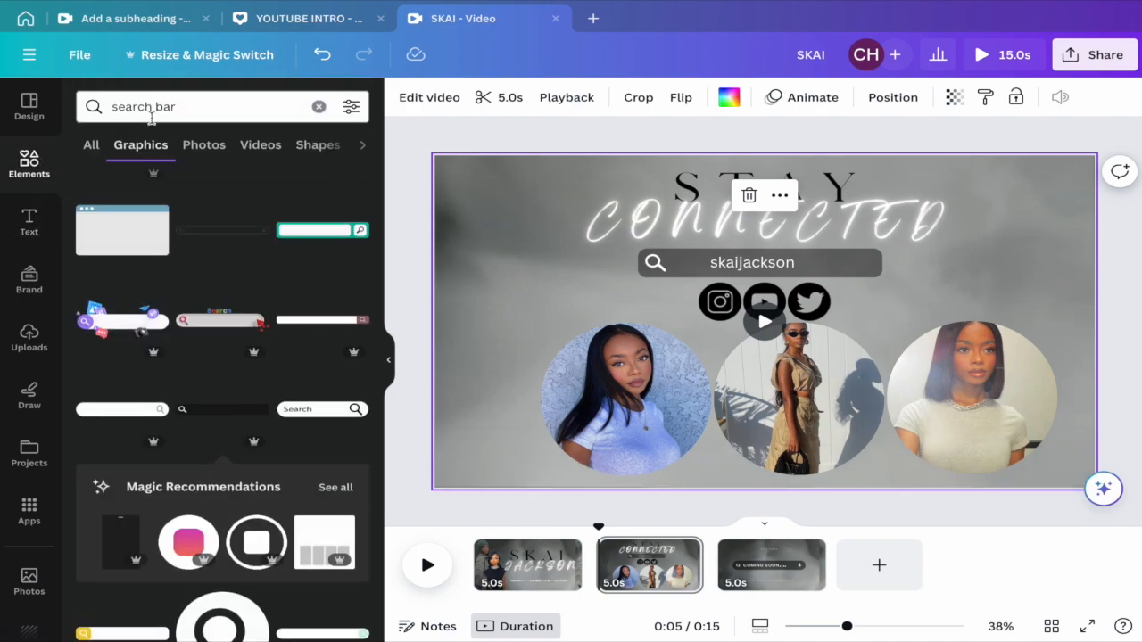
{"action": "left_click", "coordinate": [317, 107]}
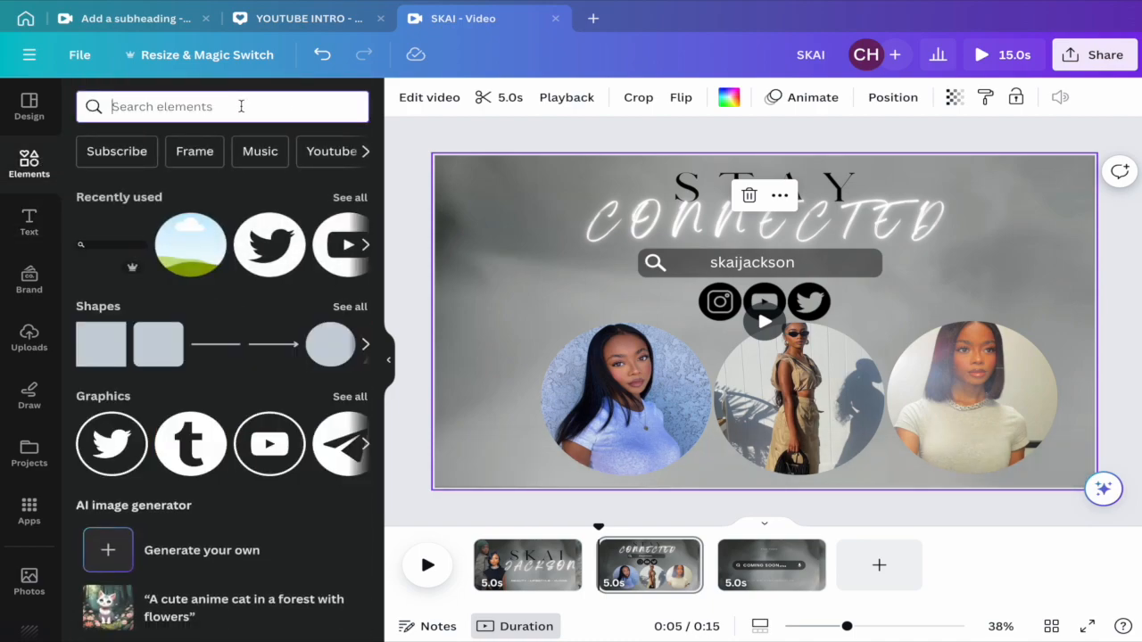
{"action": "type", "text": "iphone"}
{"action": "key", "text": "Return"}
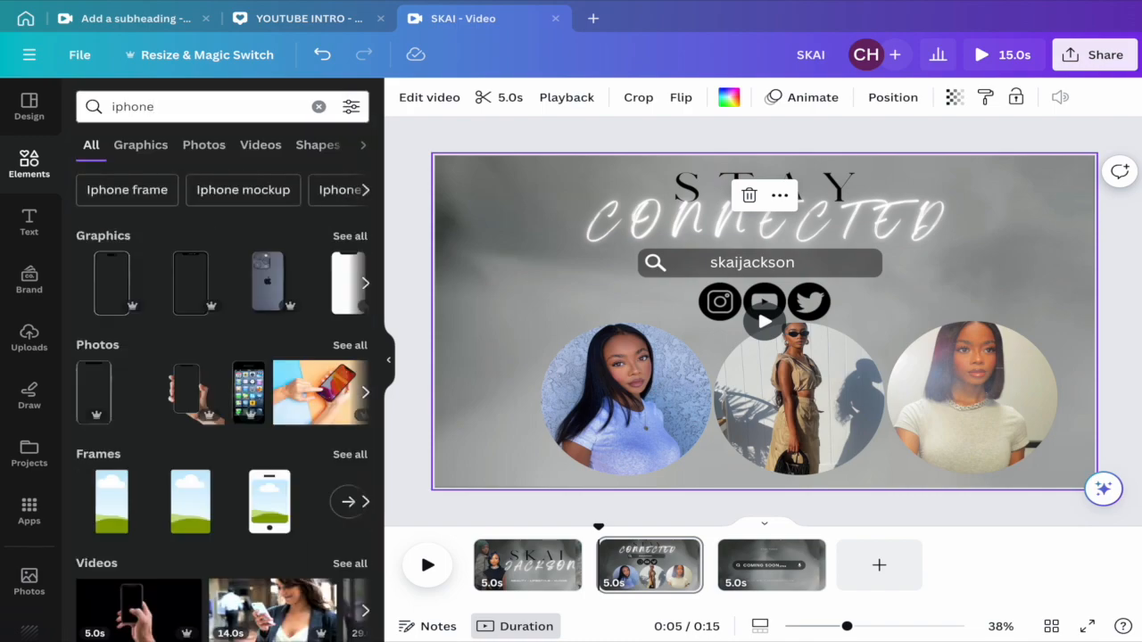
{"action": "left_click", "coordinate": [339, 236]}
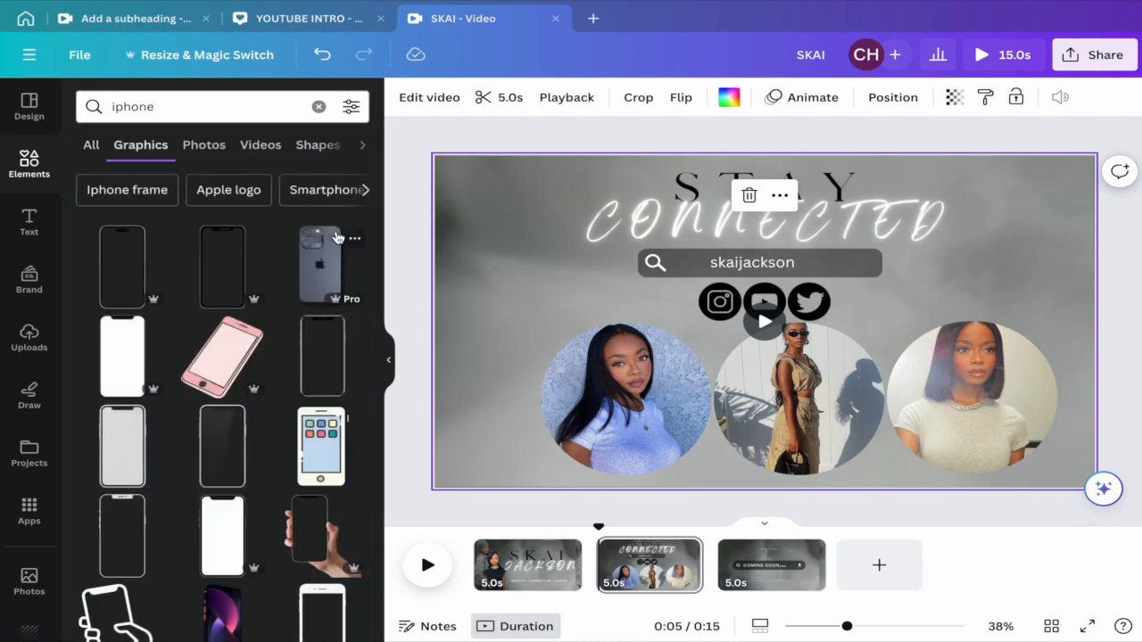
{"action": "left_click", "coordinate": [323, 357]}
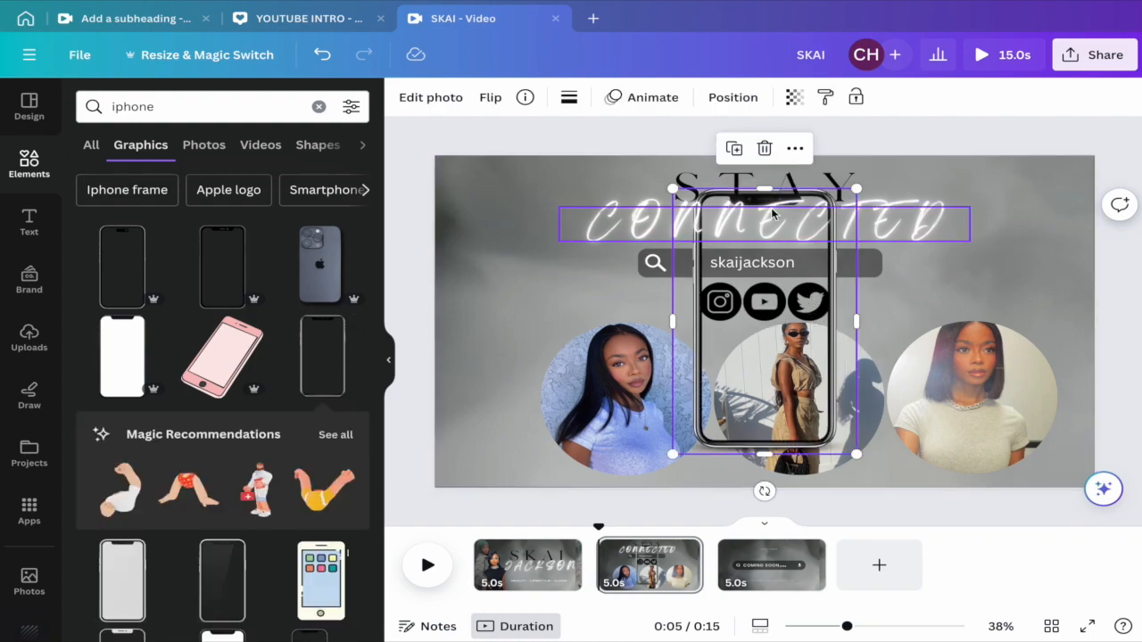
{"action": "left_click_drag", "start_coordinate": [725, 354], "coordinate": [471, 377]}
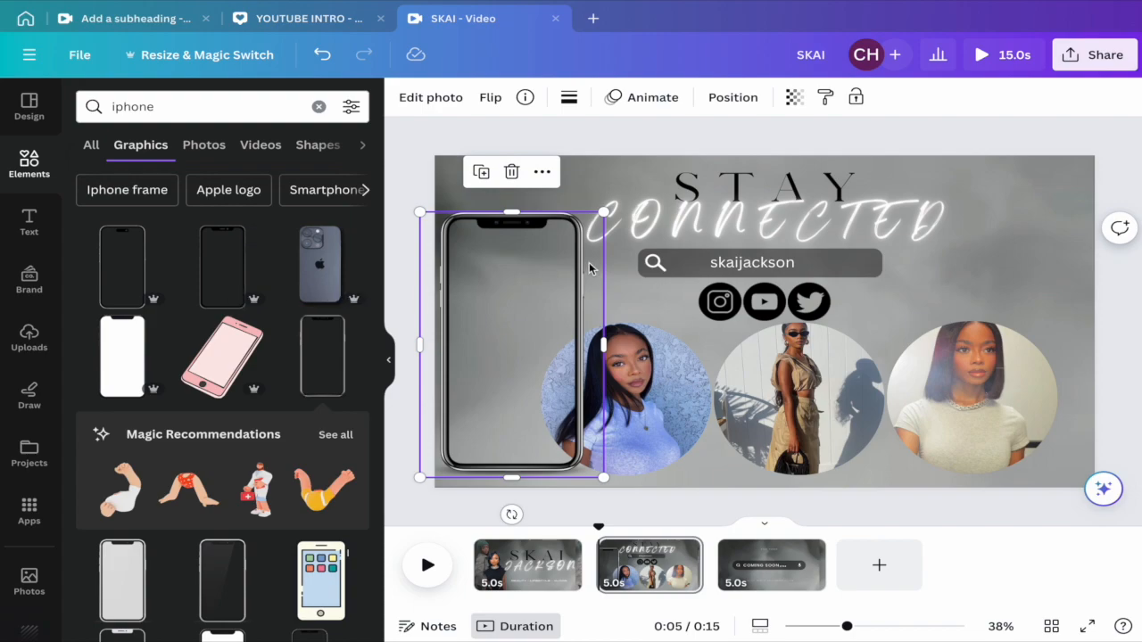
Step: Shift "CONNECTED" and the search bar slightly right to clear the phone, and put the handle text back inside the bar
{"action": "left_click", "coordinate": [712, 220]}
{"action": "left_click_drag", "start_coordinate": [563, 208], "coordinate": [577, 214]}
{"action": "left_click_drag", "start_coordinate": [729, 224], "coordinate": [729, 226]}
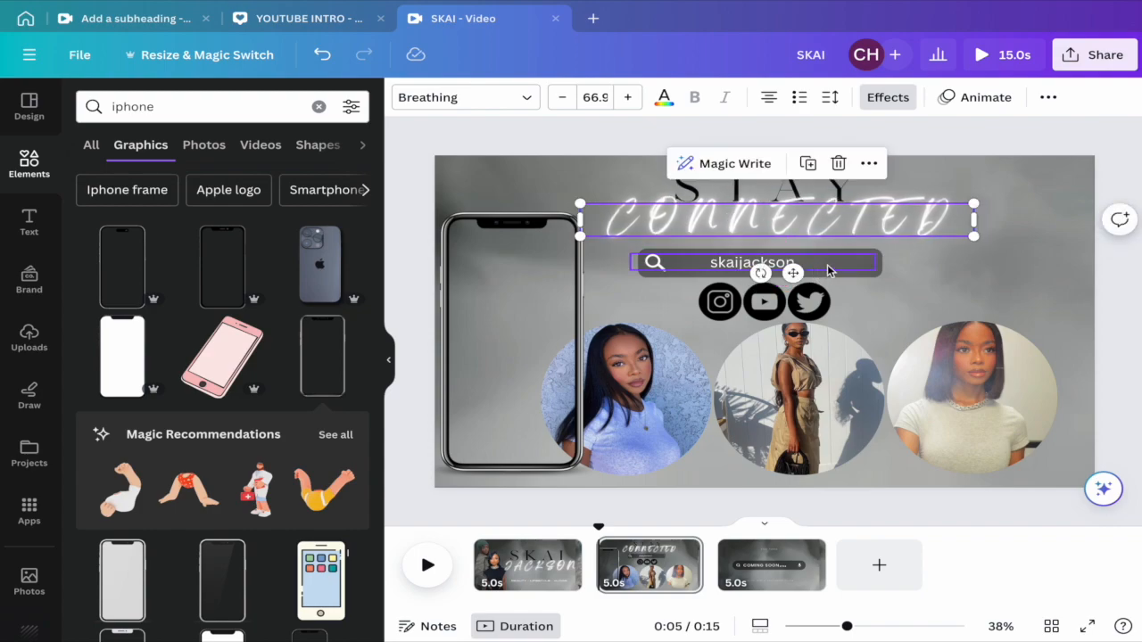
{"action": "mouse_move", "coordinate": [855, 276]}
{"action": "left_mouse_down"}
{"action": "mouse_move", "coordinate": [881, 273]}
{"action": "mouse_move", "coordinate": [869, 277]}
{"action": "left_mouse_up"}
{"action": "left_click_drag", "start_coordinate": [763, 266], "coordinate": [906, 310]}
{"action": "mouse_move", "coordinate": [856, 282]}
{"action": "left_mouse_down"}
{"action": "mouse_move", "coordinate": [835, 265]}
{"action": "mouse_move", "coordinate": [853, 264]}
{"action": "left_mouse_up"}
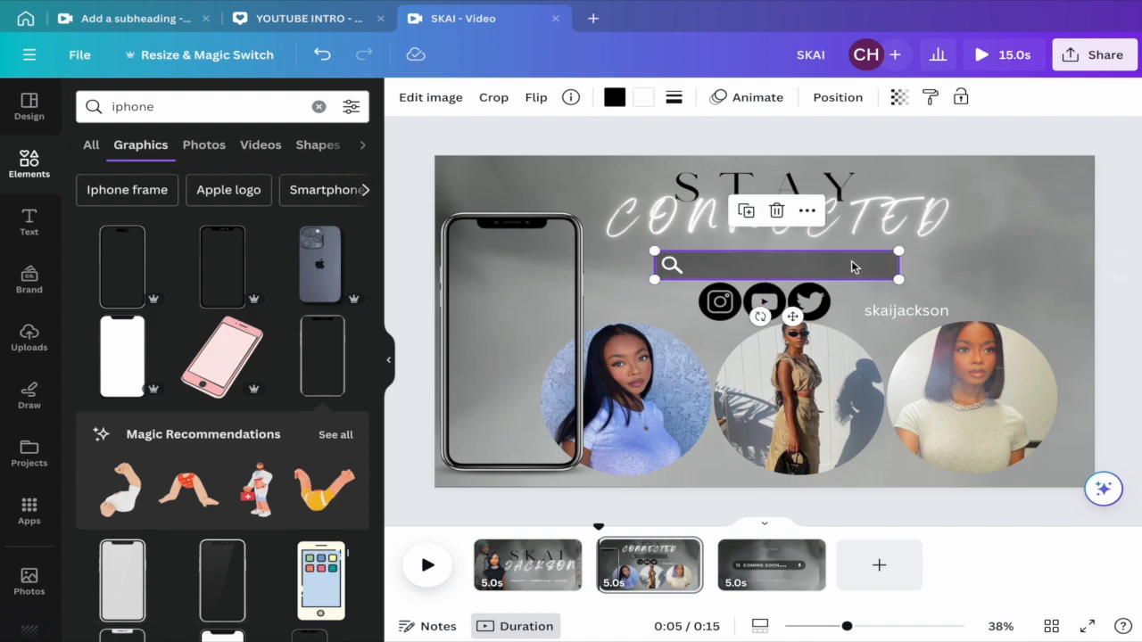
{"action": "left_click_drag", "start_coordinate": [912, 309], "coordinate": [765, 262]}
{"action": "left_click", "coordinate": [894, 314]}
Step: Apply the Typewriter text animation to the handle in the search bar
{"action": "left_click", "coordinate": [809, 270]}
{"action": "left_click", "coordinate": [805, 266]}
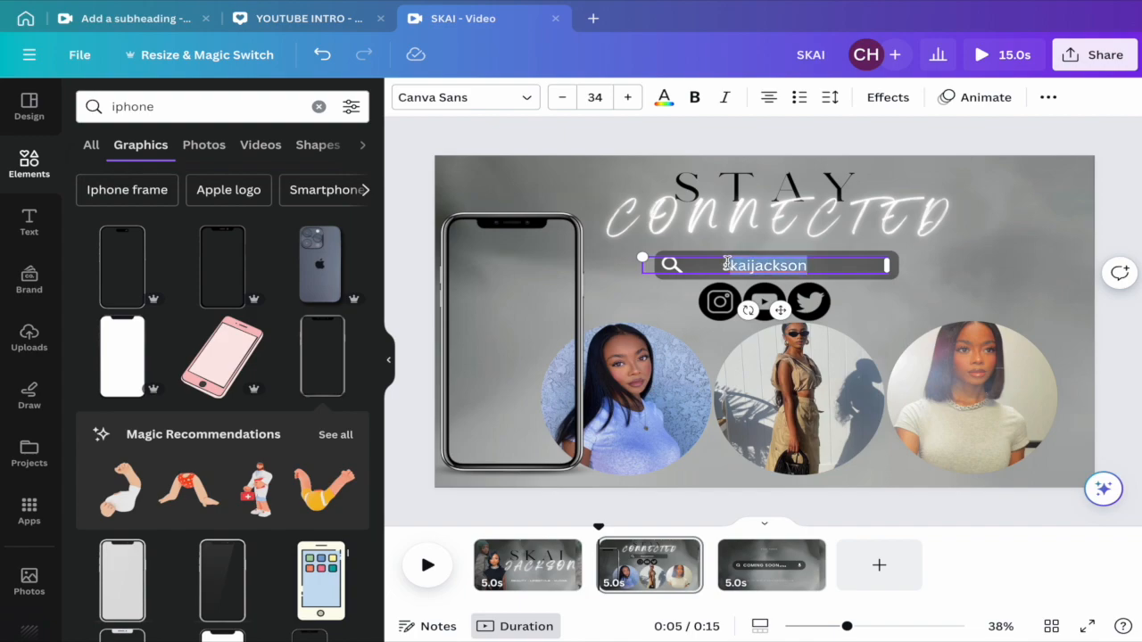
{"action": "left_click", "coordinate": [964, 100]}
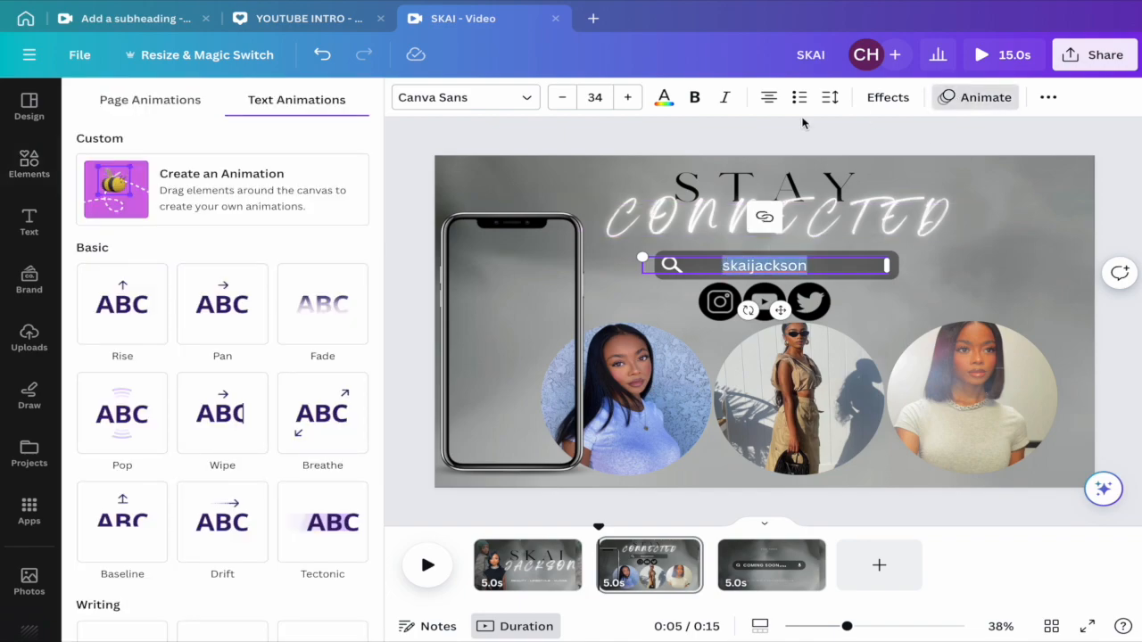
{"action": "scroll", "coordinate": [220, 420], "scroll_direction": "down", "scroll_amount": 4}
{"action": "scroll", "coordinate": [221, 429], "scroll_direction": "down", "scroll_amount": 1}
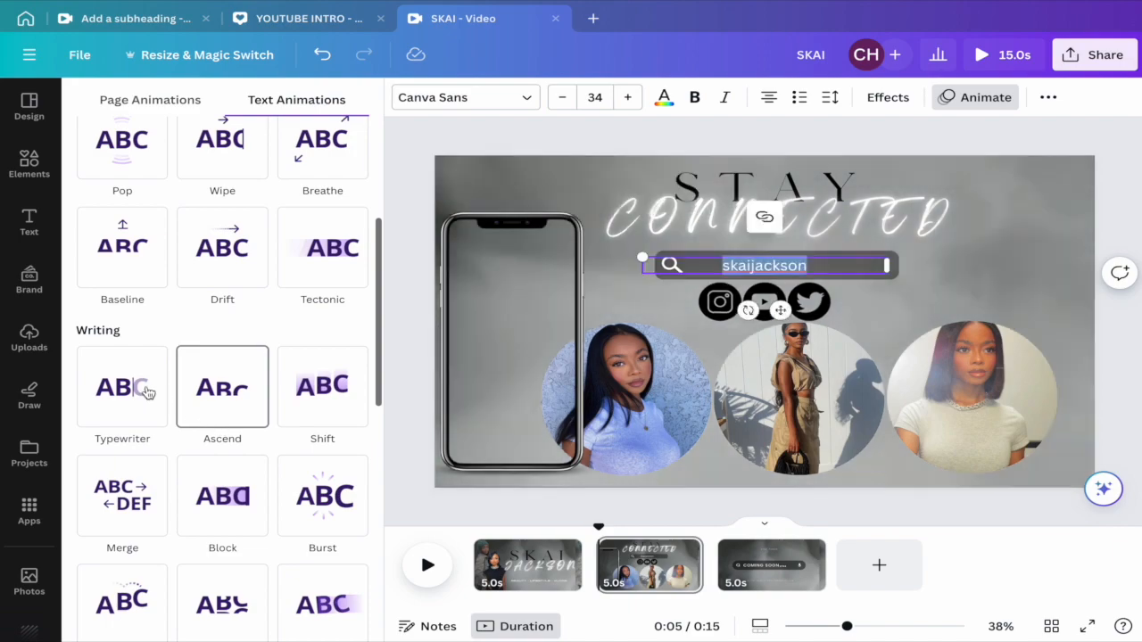
{"action": "left_click", "coordinate": [138, 388]}
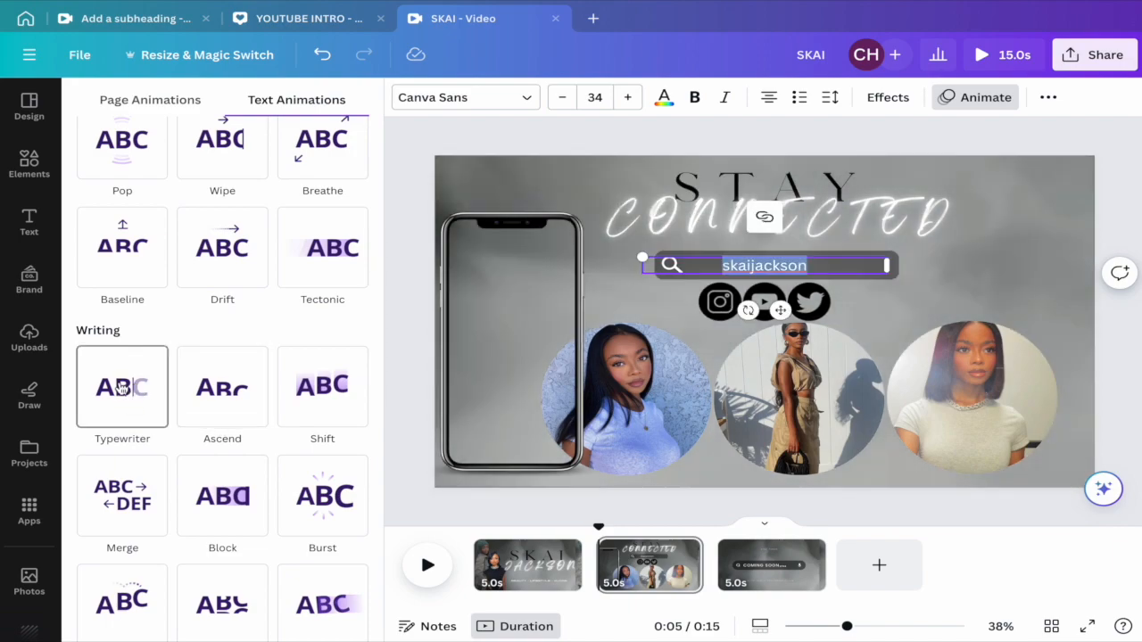
Step: Animate the grouped social logos with Drift and set its direction to the left
{"action": "left_click", "coordinate": [739, 297]}
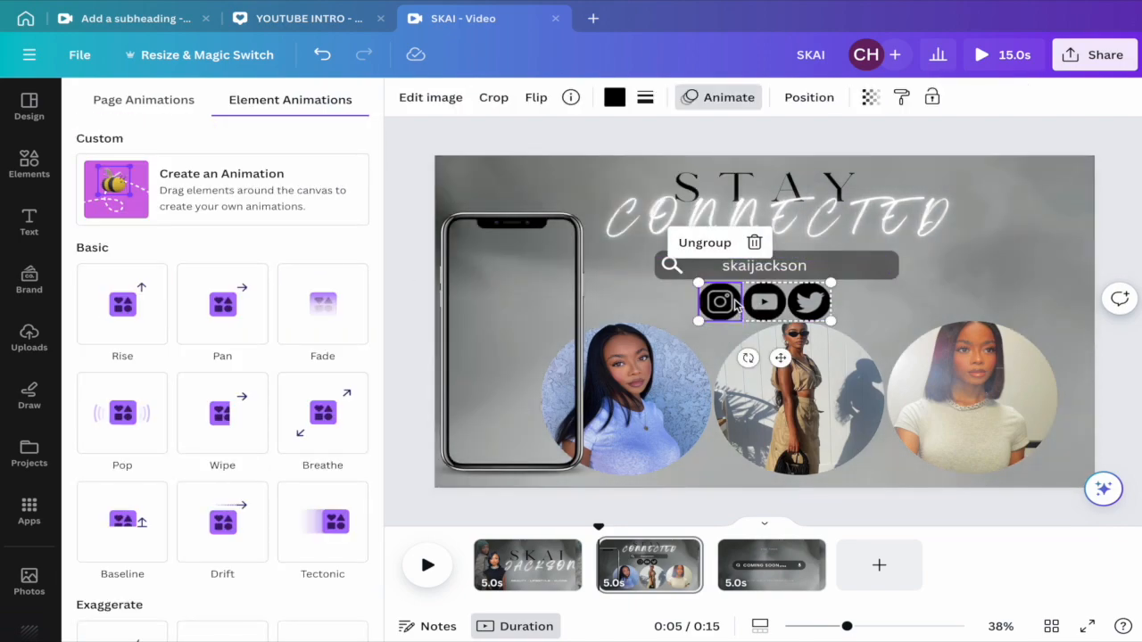
{"action": "left_click", "coordinate": [750, 311]}
{"action": "left_click", "coordinate": [756, 312]}
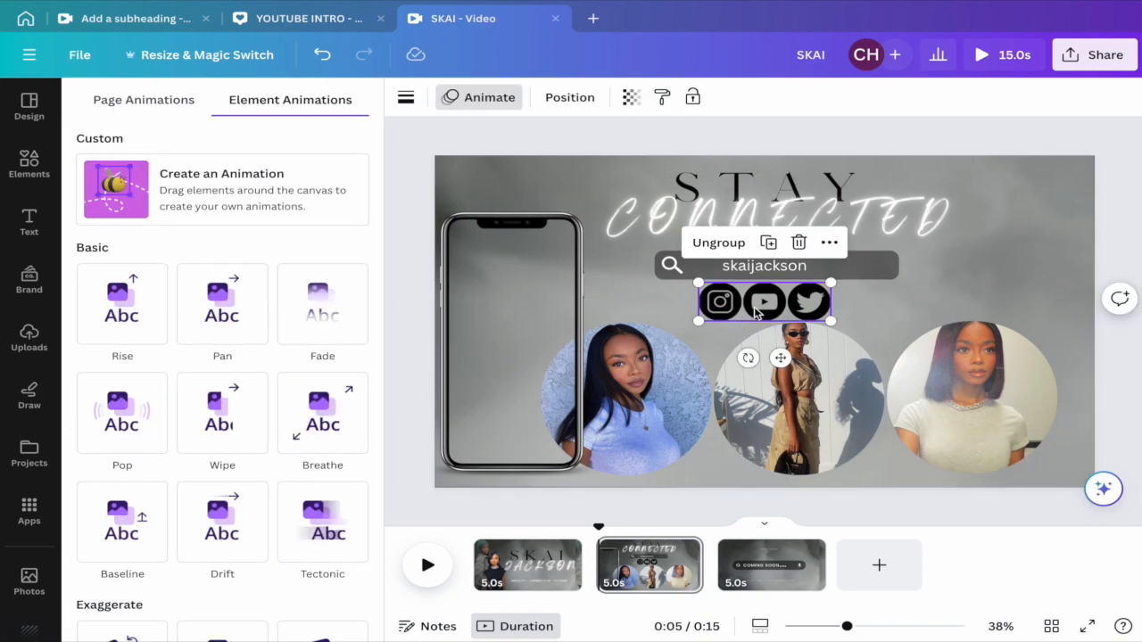
{"action": "left_click", "coordinate": [489, 97]}
{"action": "left_click", "coordinate": [489, 97]}
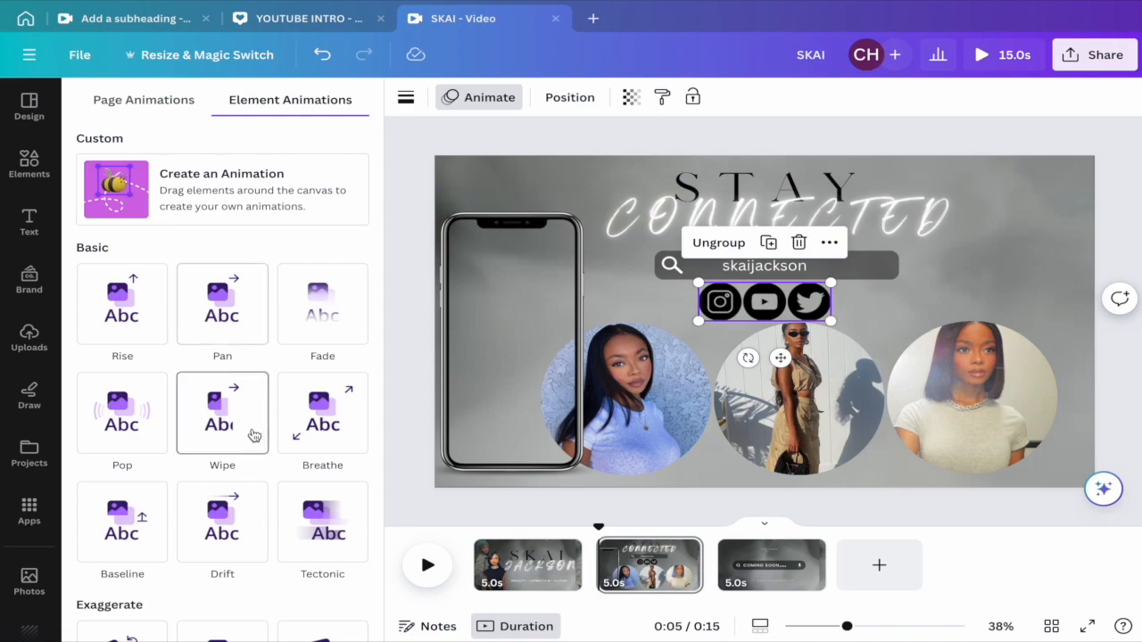
{"action": "scroll", "coordinate": [255, 436], "scroll_direction": "down", "scroll_amount": 1}
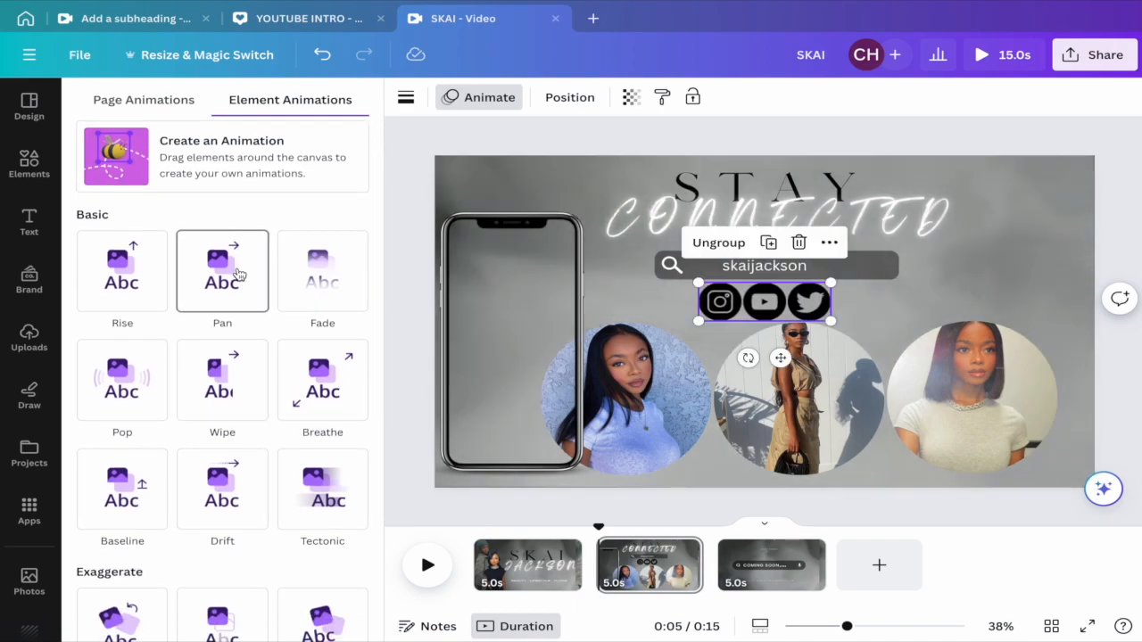
{"action": "scroll", "coordinate": [234, 366], "scroll_direction": "down", "scroll_amount": 3}
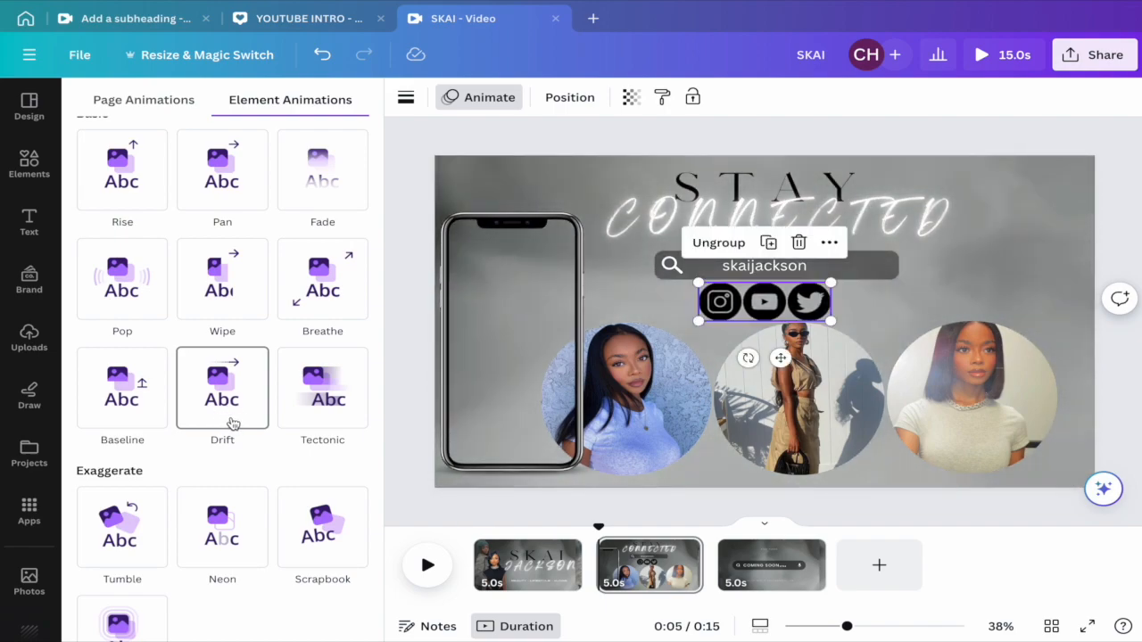
{"action": "left_click", "coordinate": [232, 425]}
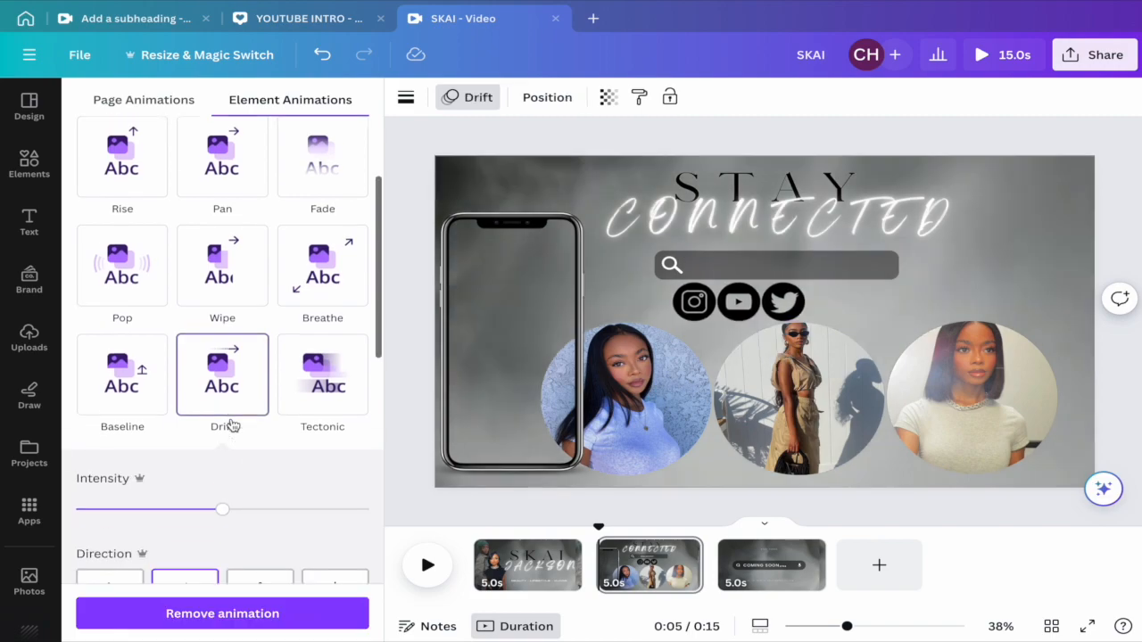
{"action": "left_click", "coordinate": [121, 555]}
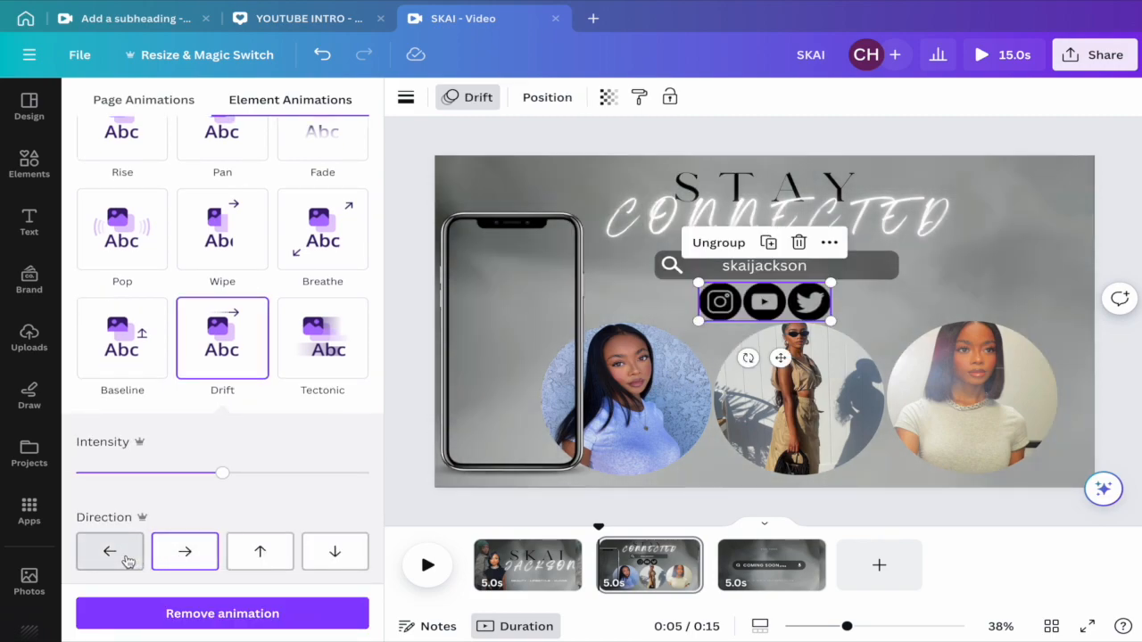
Step: Animate the grouped circular photos with Drift, using the rightward direction
{"action": "left_click", "coordinate": [1044, 392]}
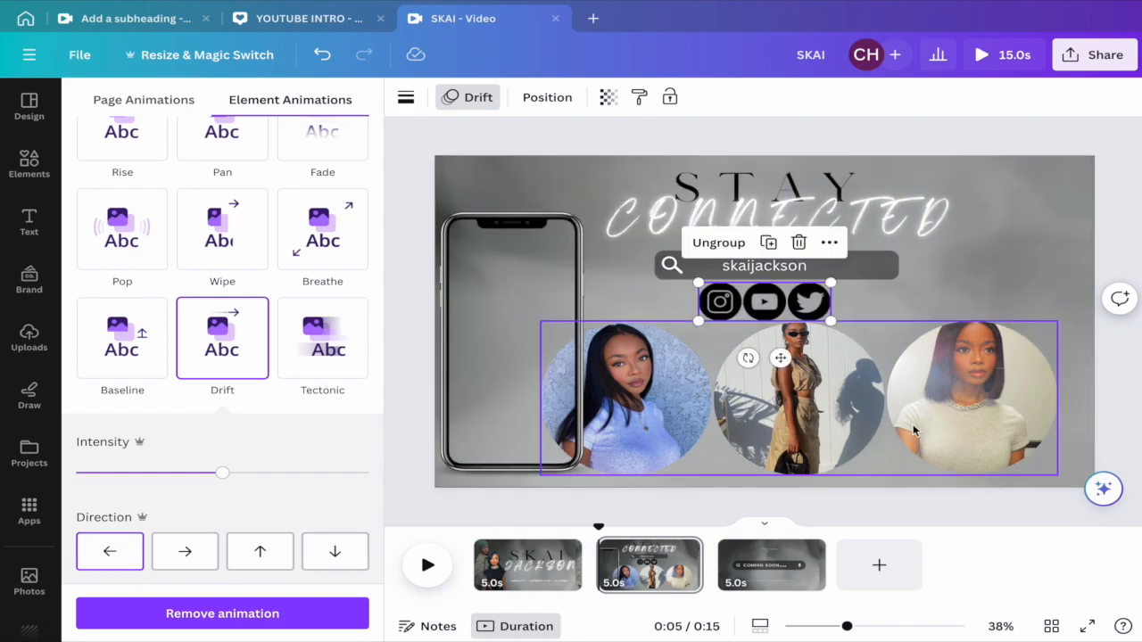
{"action": "left_click", "coordinate": [1044, 392]}
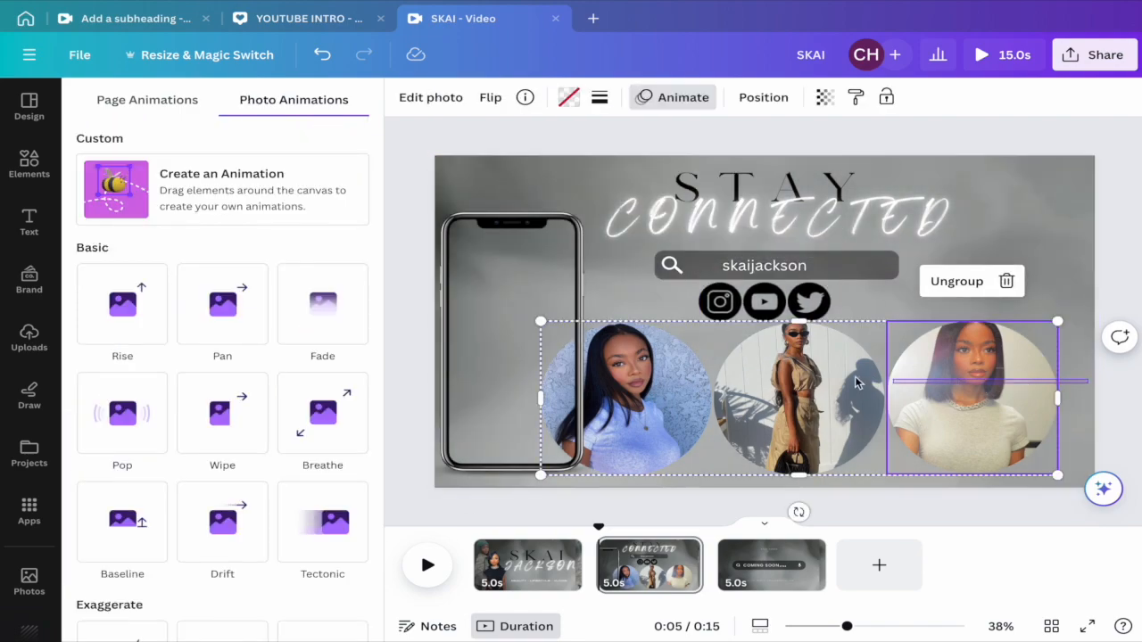
{"action": "left_click", "coordinate": [665, 377]}
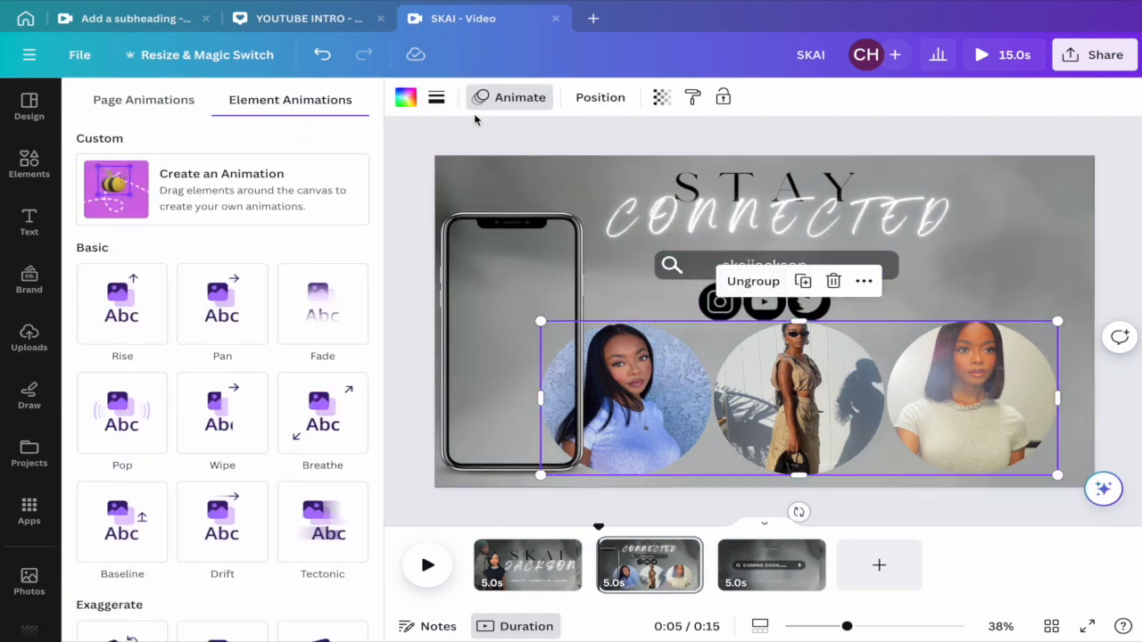
{"action": "scroll", "coordinate": [245, 449], "scroll_direction": "down", "scroll_amount": 2}
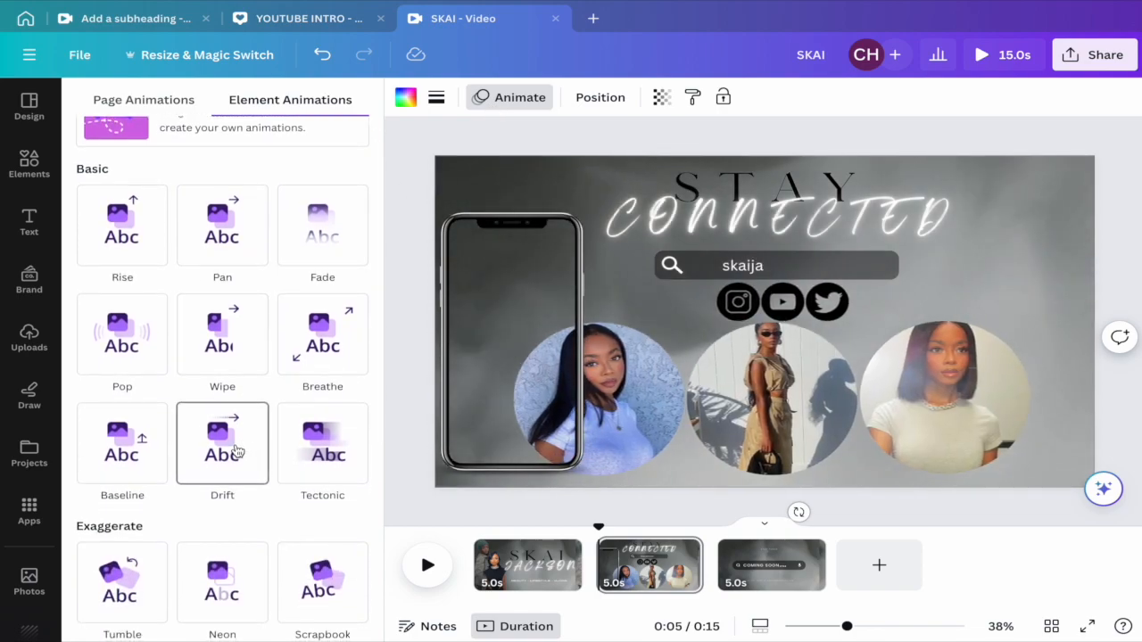
{"action": "left_click", "coordinate": [237, 452]}
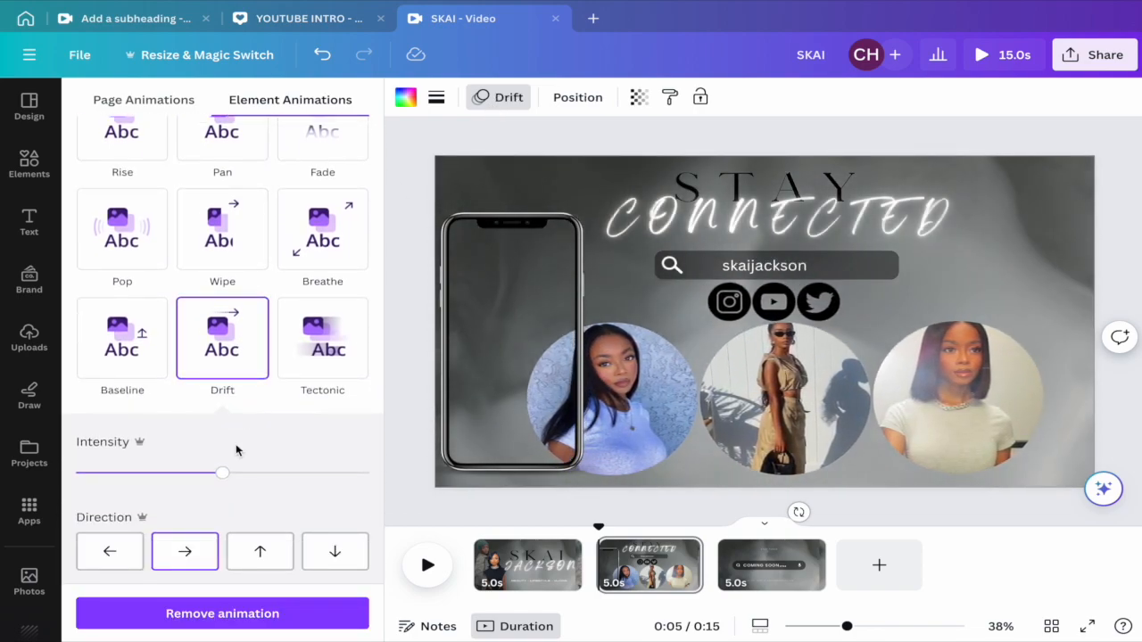
{"action": "left_click", "coordinate": [192, 555]}
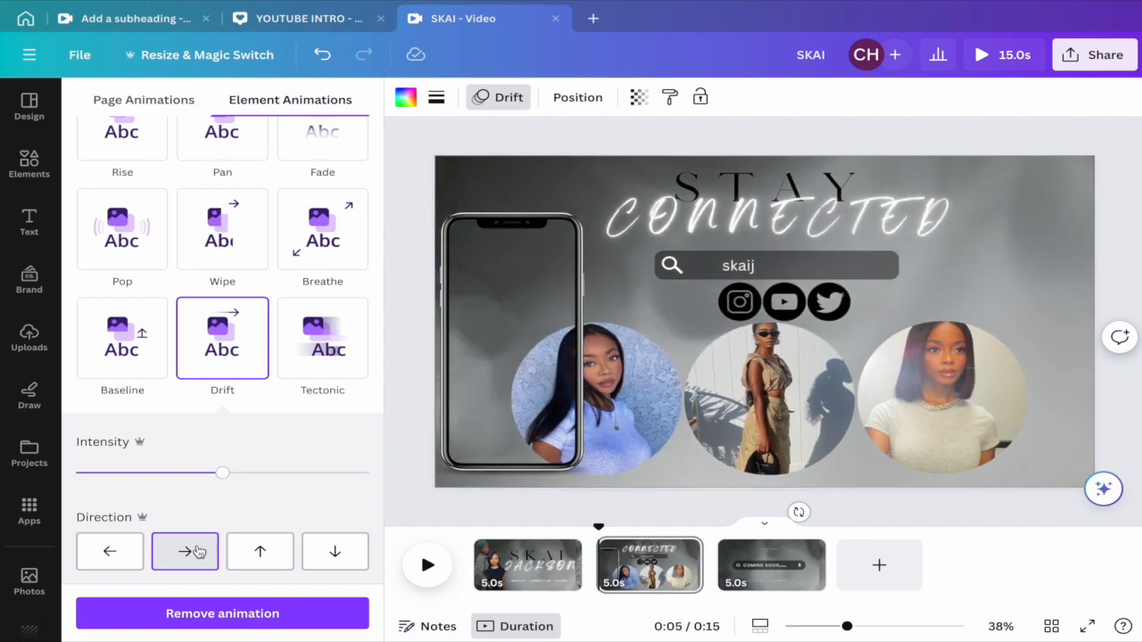
Step: Apply the Pan animation to the dark search bar graphic
{"action": "left_click", "coordinate": [397, 418]}
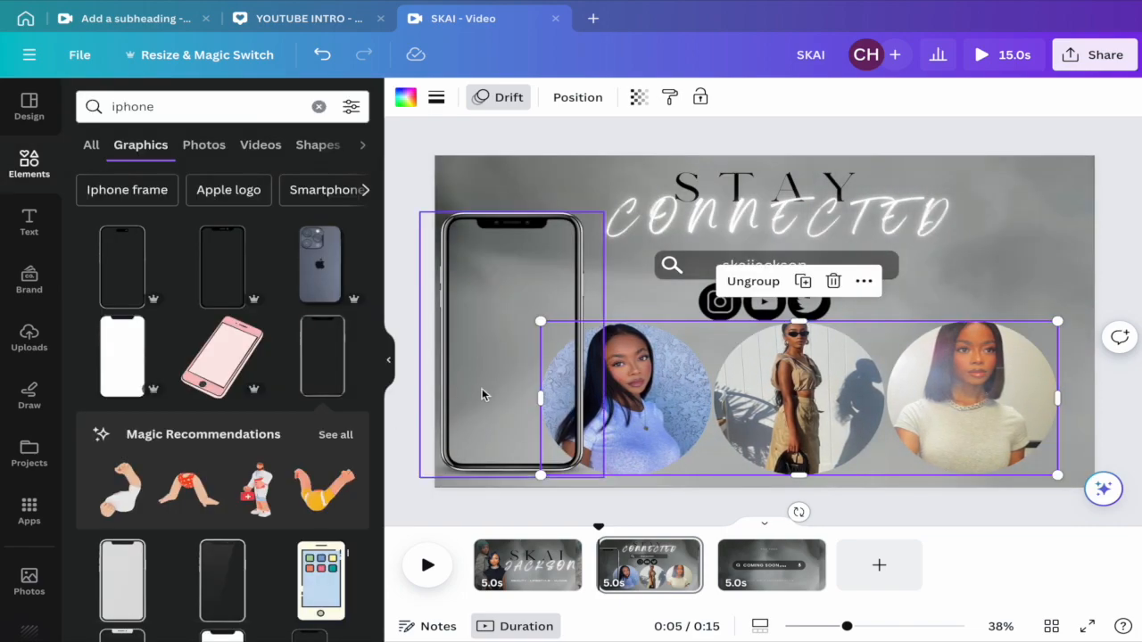
{"action": "left_click", "coordinate": [674, 263]}
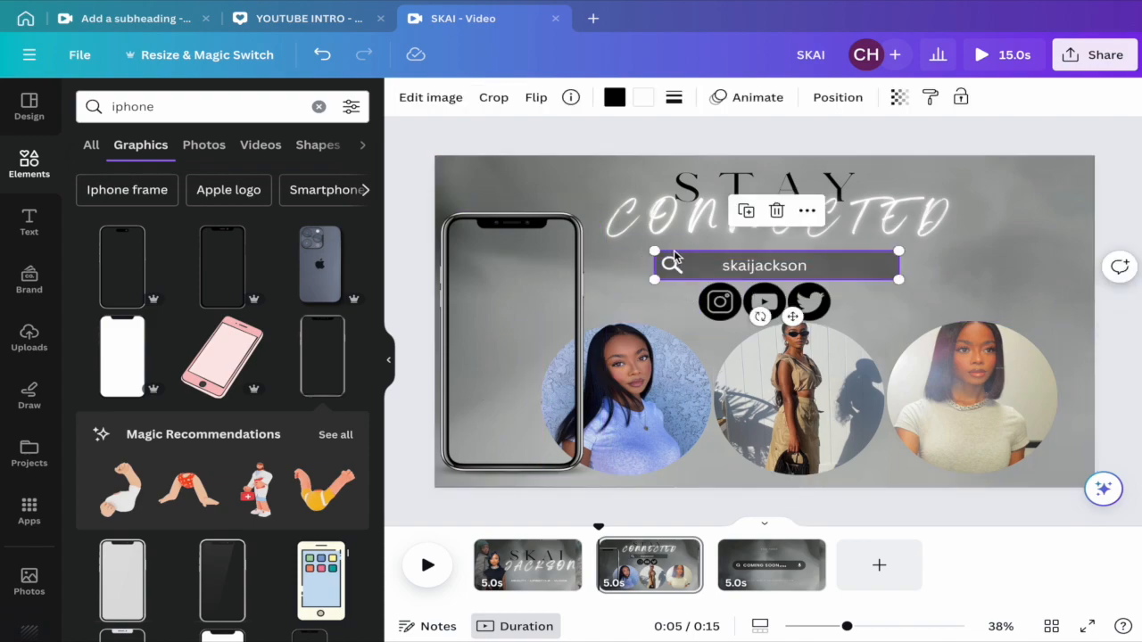
{"action": "left_click", "coordinate": [754, 98]}
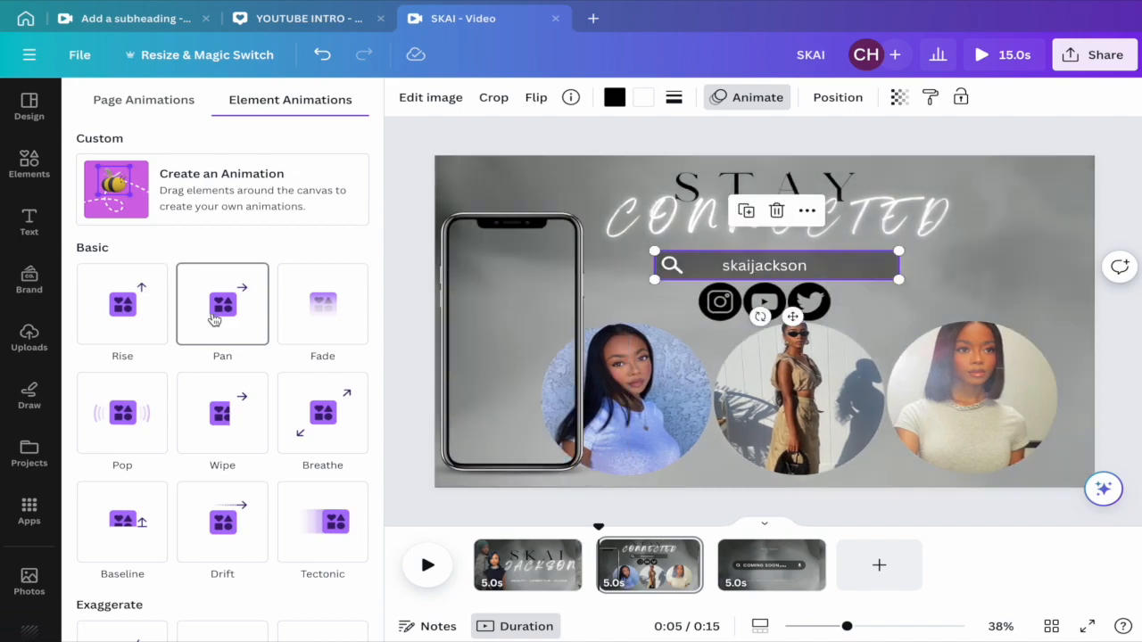
{"action": "left_click", "coordinate": [214, 320]}
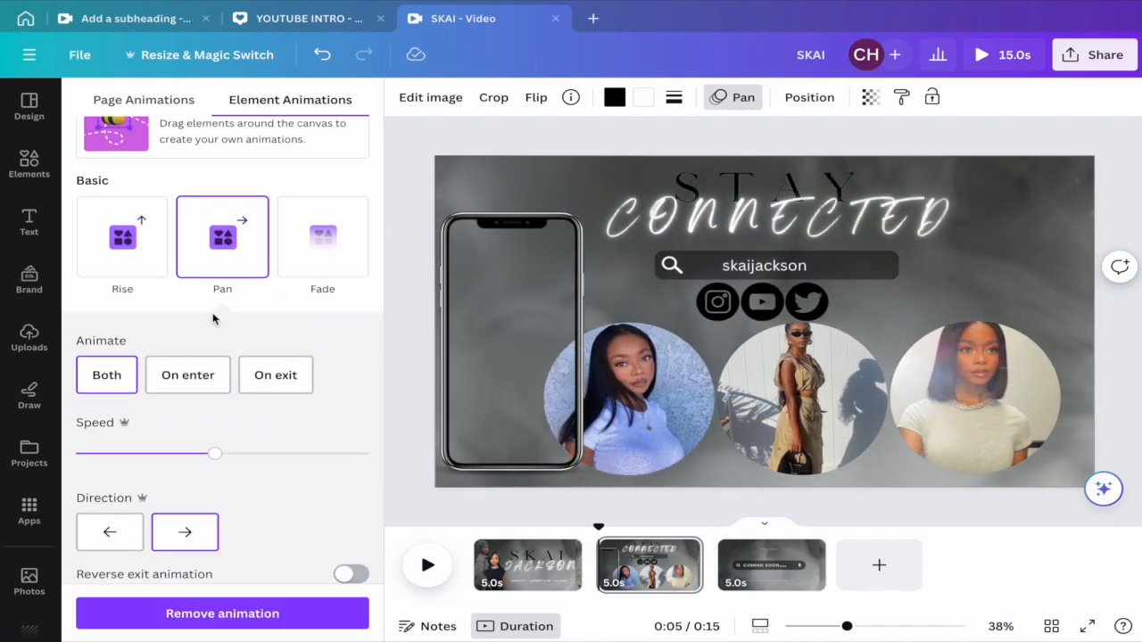
Step: Apply the Neon text animation to the "CONNECTED" heading
{"action": "left_click", "coordinate": [657, 223]}
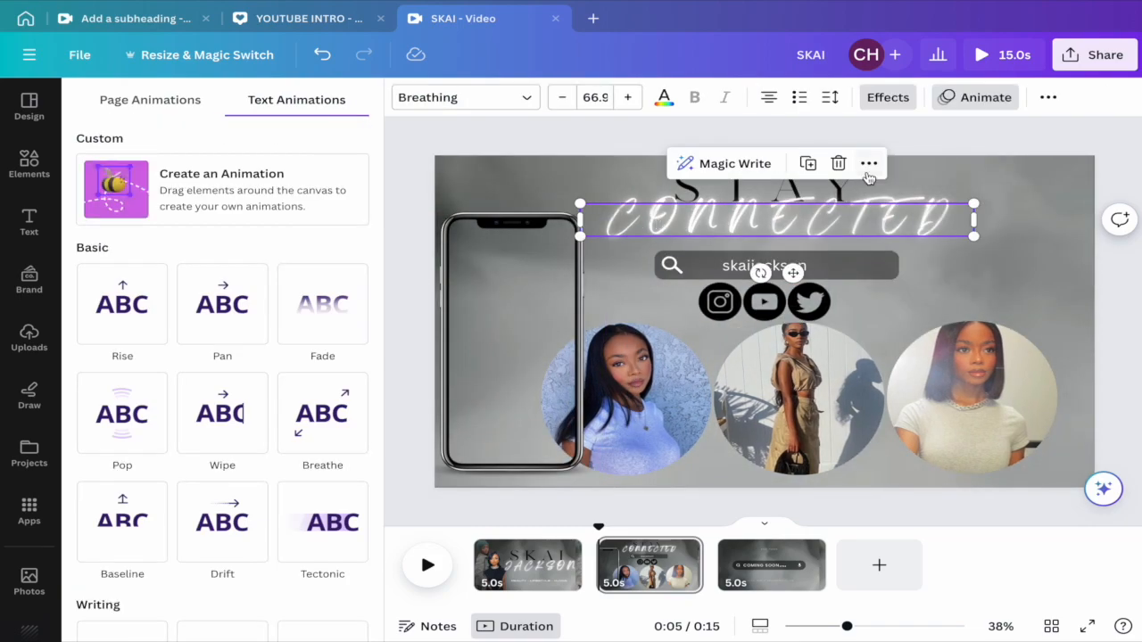
{"action": "left_click", "coordinate": [961, 110]}
{"action": "left_click", "coordinate": [961, 110]}
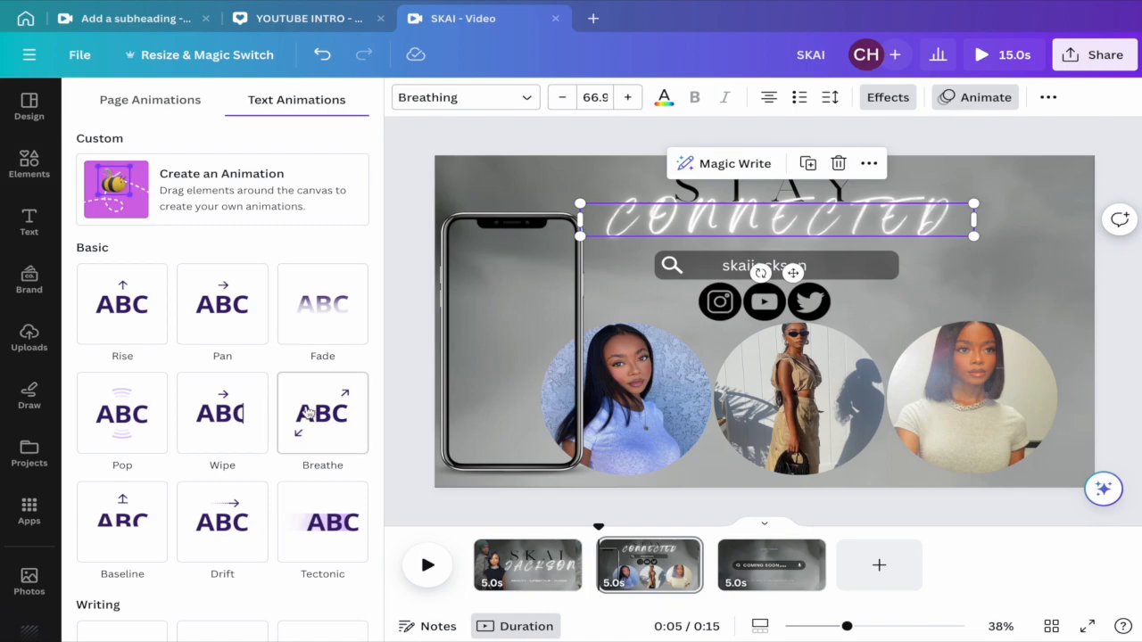
{"action": "scroll", "coordinate": [287, 455], "scroll_direction": "down", "scroll_amount": 2}
{"action": "scroll", "coordinate": [286, 473], "scroll_direction": "down", "scroll_amount": 4}
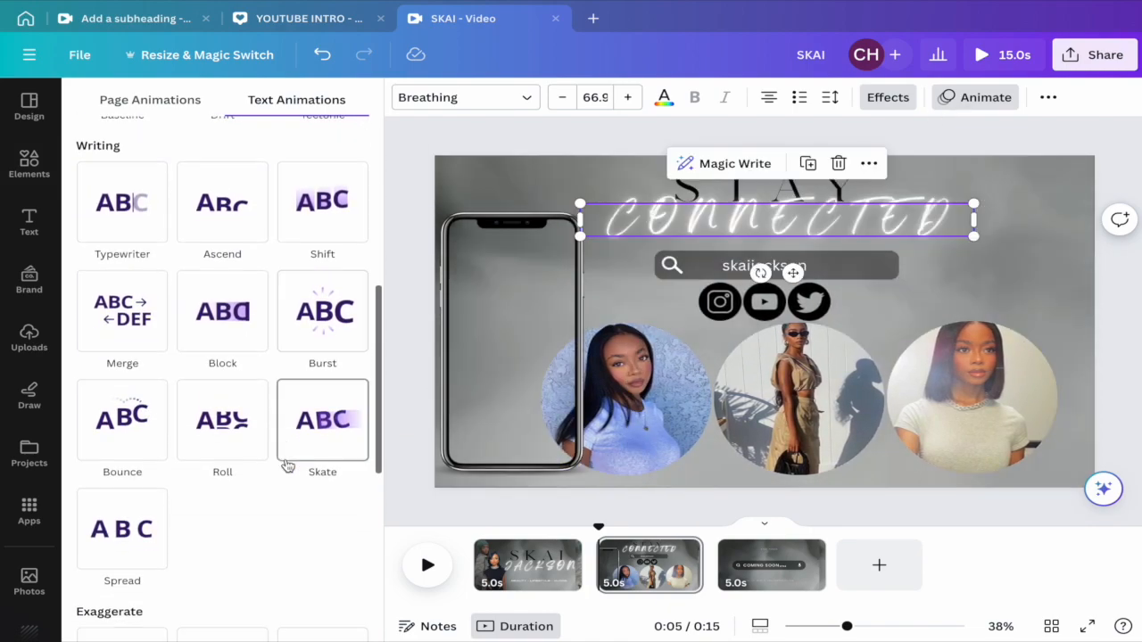
{"action": "scroll", "coordinate": [241, 585], "scroll_direction": "down", "scroll_amount": 3}
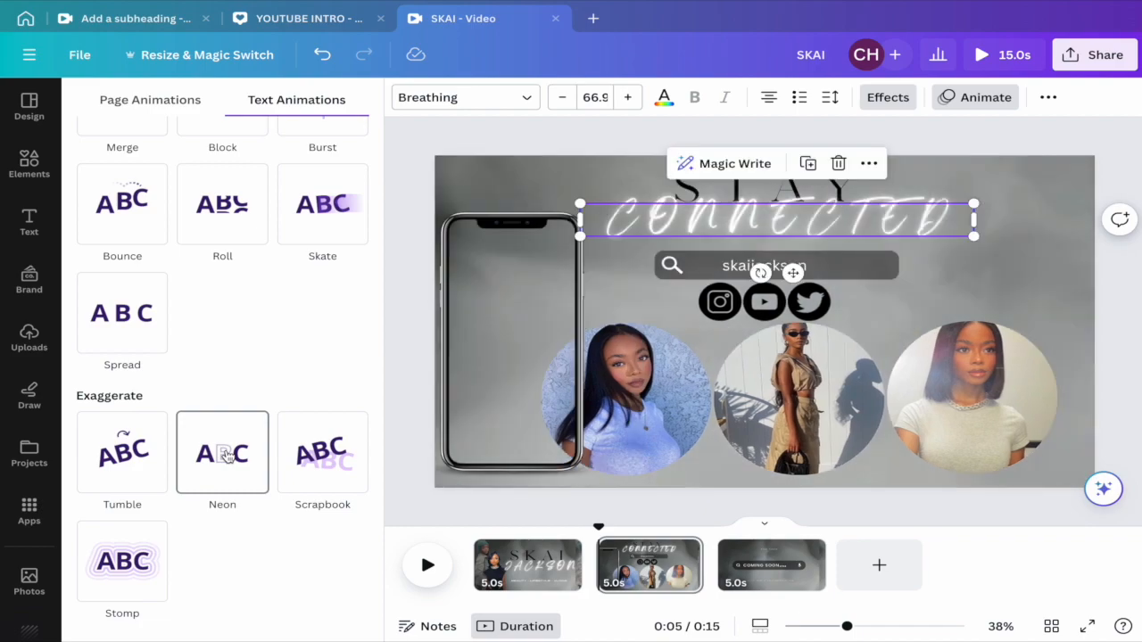
{"action": "left_click", "coordinate": [226, 455]}
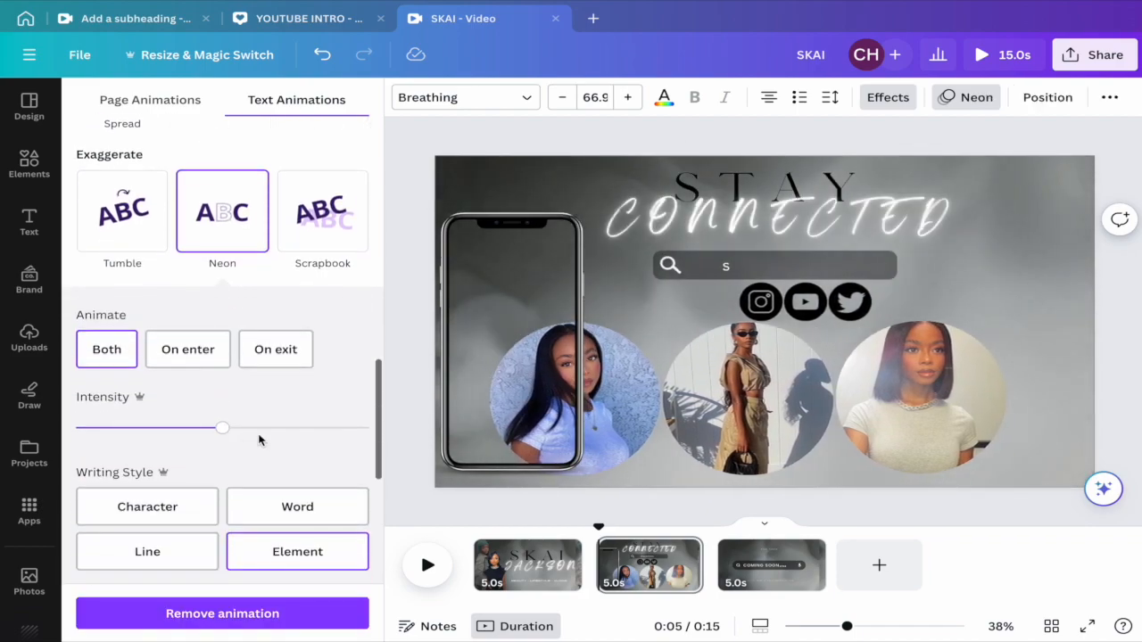
Step: Apply the Shift text animation to the "STAY" heading
{"action": "left_click", "coordinate": [736, 182]}
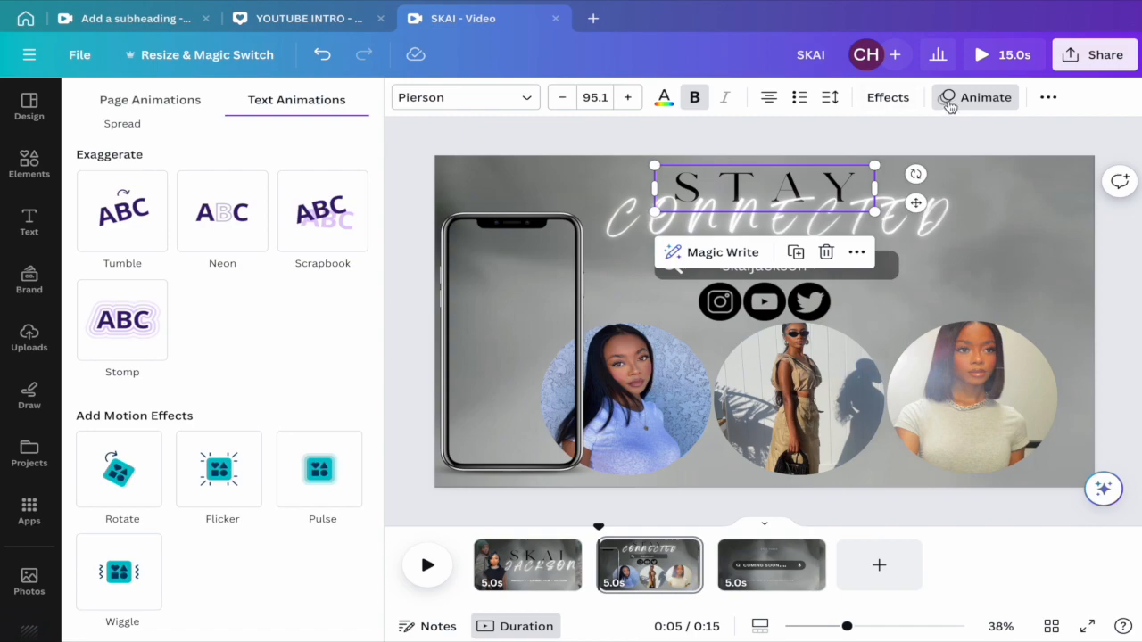
{"action": "left_click", "coordinate": [950, 105]}
{"action": "left_click", "coordinate": [950, 105]}
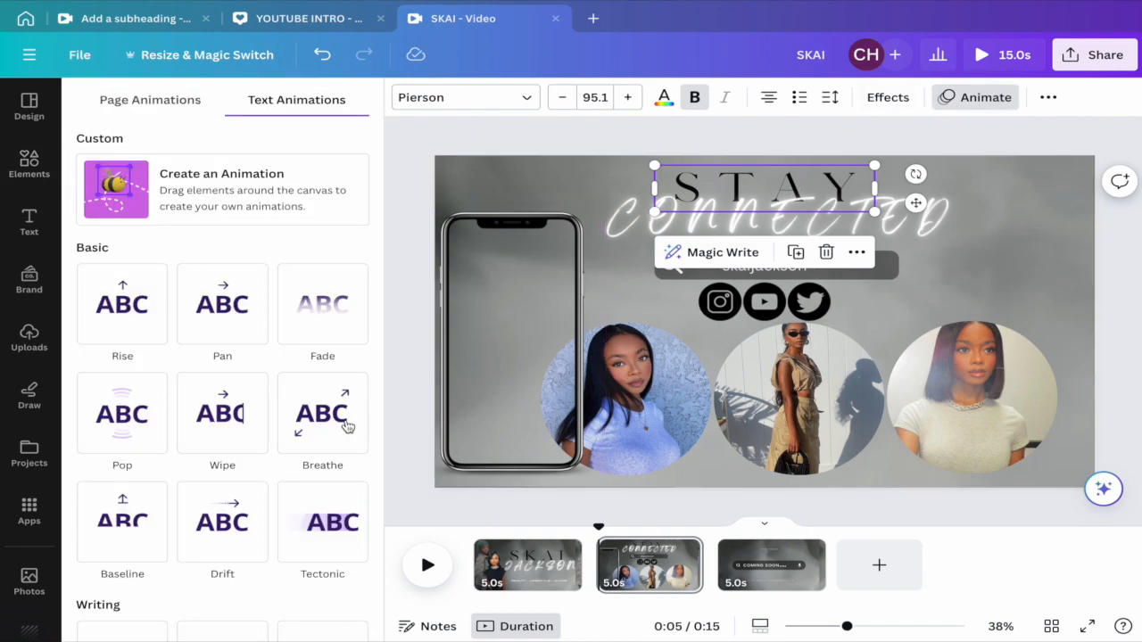
{"action": "scroll", "coordinate": [316, 461], "scroll_direction": "down", "scroll_amount": 2}
{"action": "scroll", "coordinate": [316, 462], "scroll_direction": "down", "scroll_amount": 2}
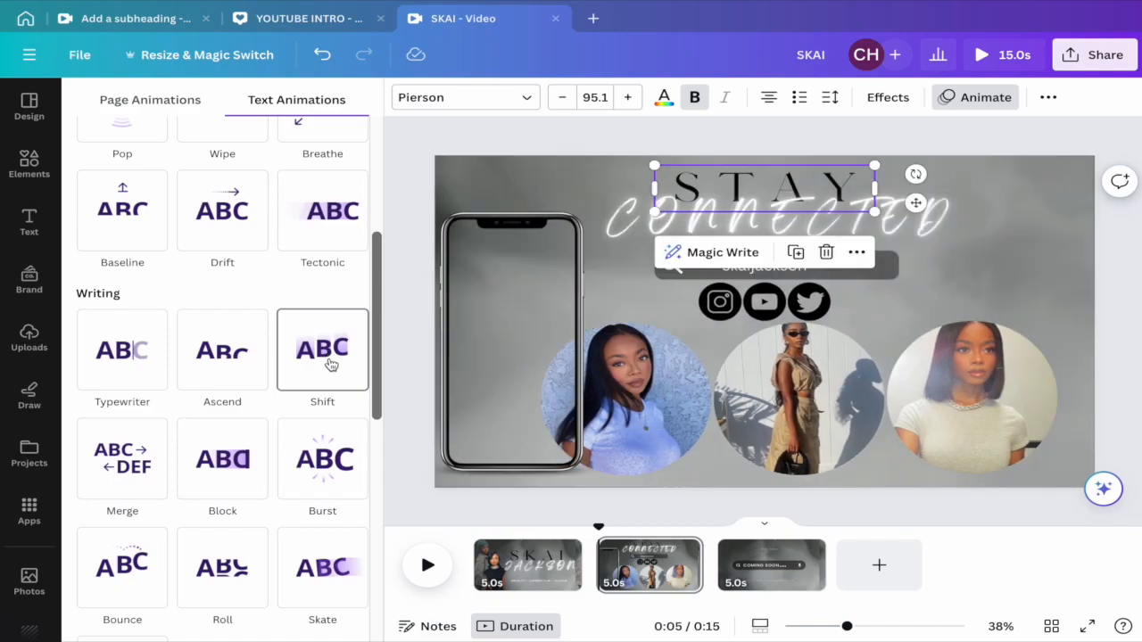
{"action": "left_click", "coordinate": [331, 364]}
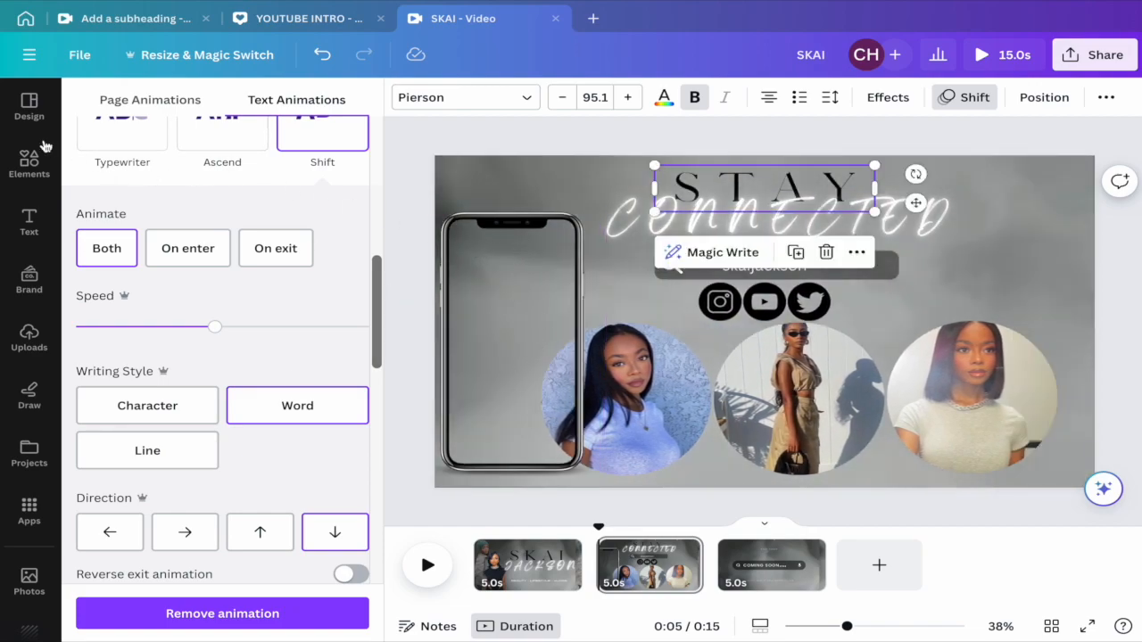
Step: Add the uploaded 10.7-second profile-scrolling video to the second page and resize and position it over the phone mockup's screen
{"action": "left_click", "coordinate": [30, 332]}
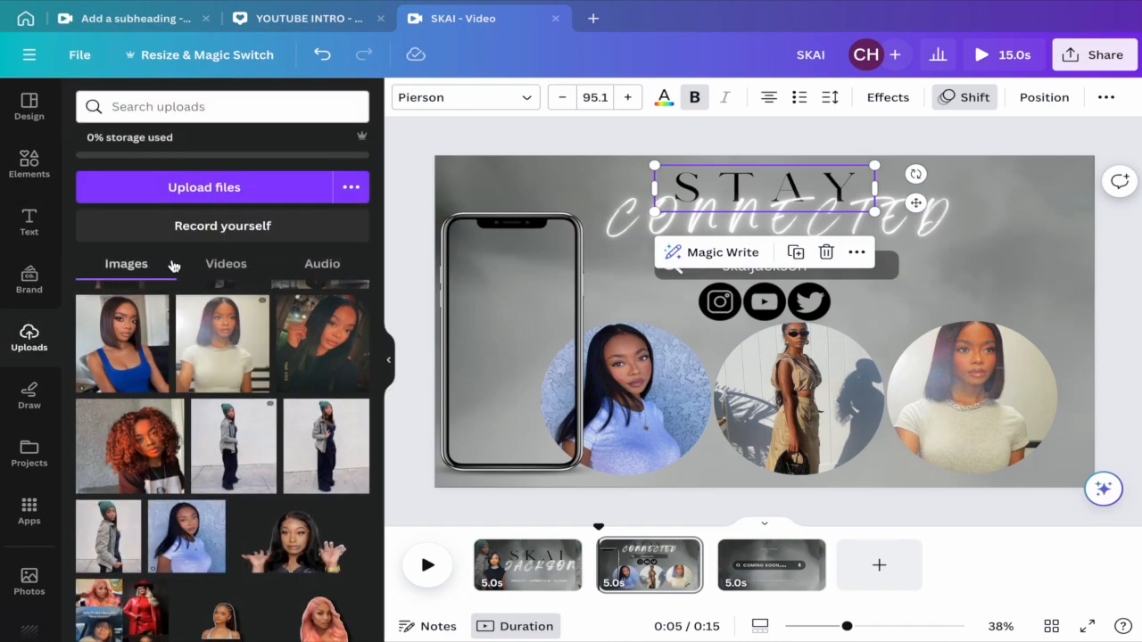
{"action": "left_click", "coordinate": [225, 266]}
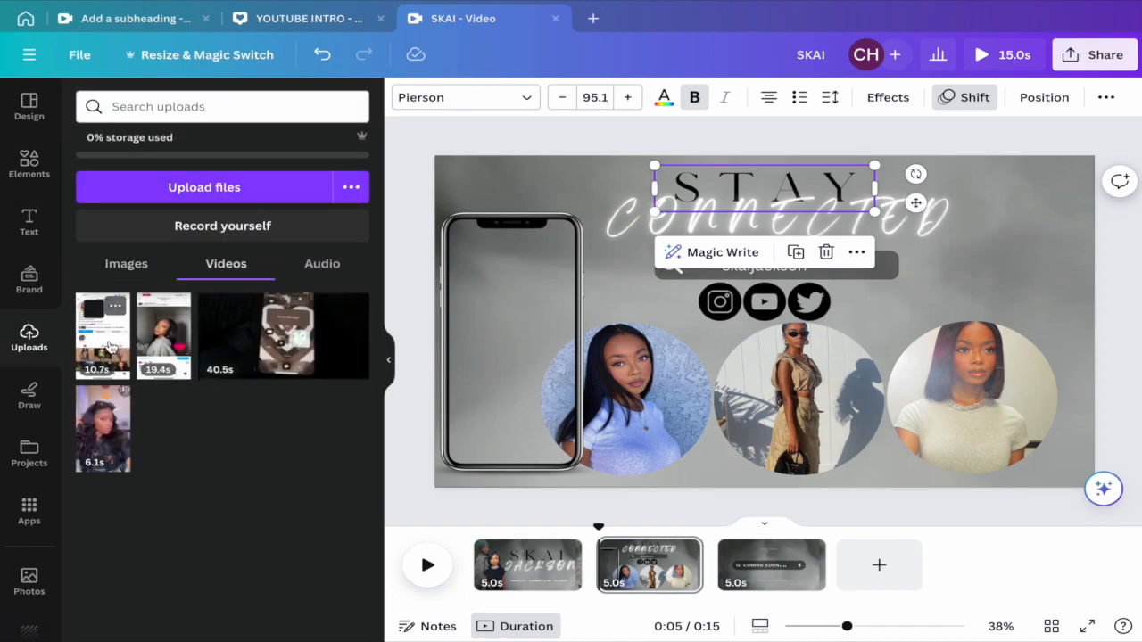
{"action": "left_click", "coordinate": [110, 347]}
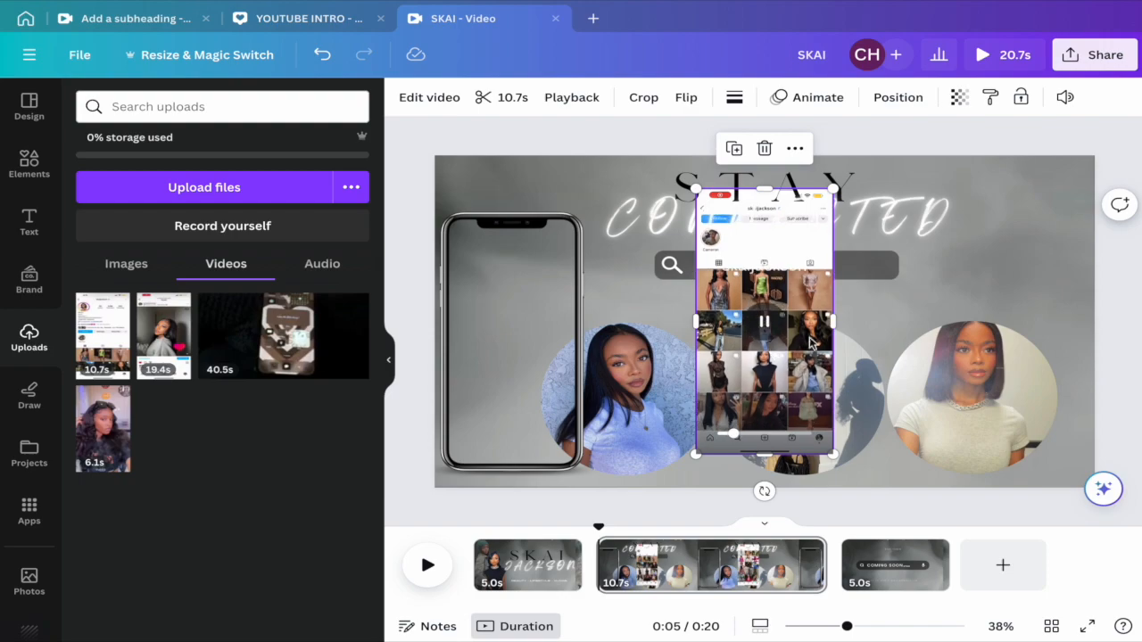
{"action": "left_click_drag", "start_coordinate": [781, 312], "coordinate": [544, 324]}
{"action": "left_click_drag", "start_coordinate": [581, 204], "coordinate": [563, 237]}
{"action": "left_click_drag", "start_coordinate": [522, 274], "coordinate": [530, 259]}
{"action": "left_click_drag", "start_coordinate": [566, 222], "coordinate": [573, 214]}
{"action": "left_click_drag", "start_coordinate": [539, 264], "coordinate": [537, 270]}
Step: Bring the phone mockup in front of the profile-scrolling video
{"action": "left_click", "coordinate": [511, 216]}
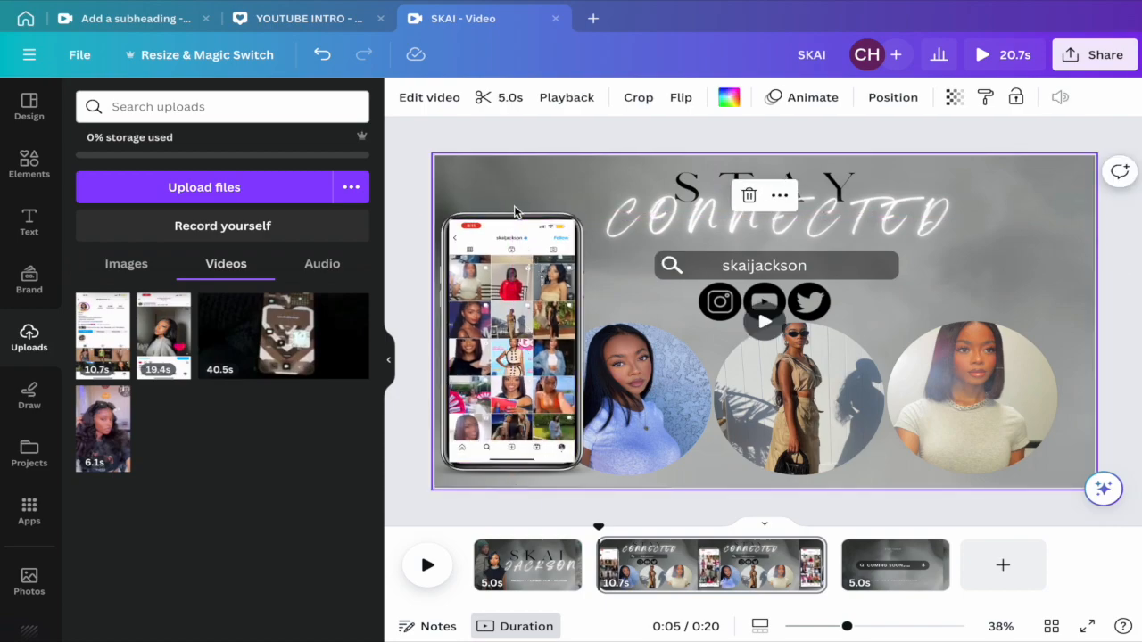
{"action": "left_click", "coordinate": [502, 215]}
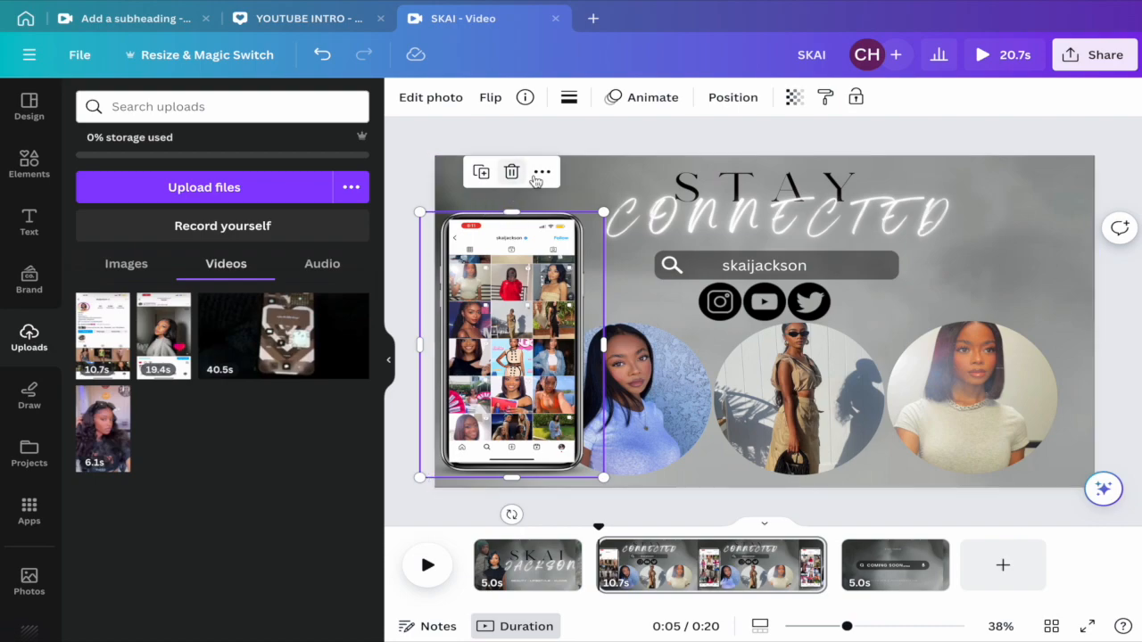
{"action": "left_click", "coordinate": [542, 171]}
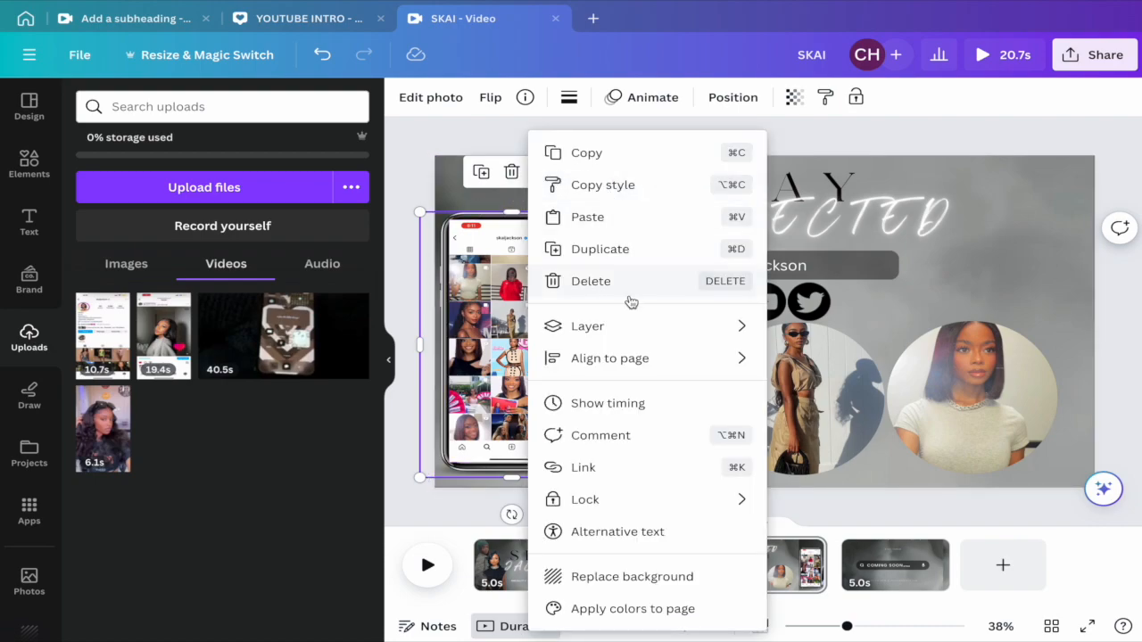
{"action": "mouse_move", "coordinate": [717, 328]}
{"action": "left_click", "coordinate": [816, 327]}
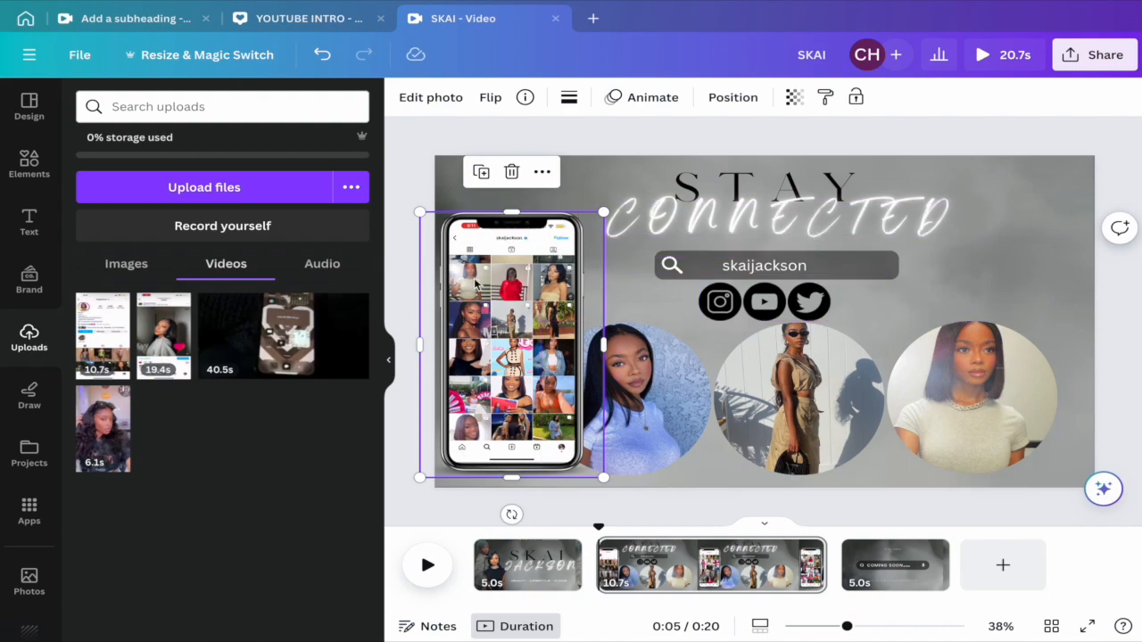
{"action": "left_click", "coordinate": [438, 128]}
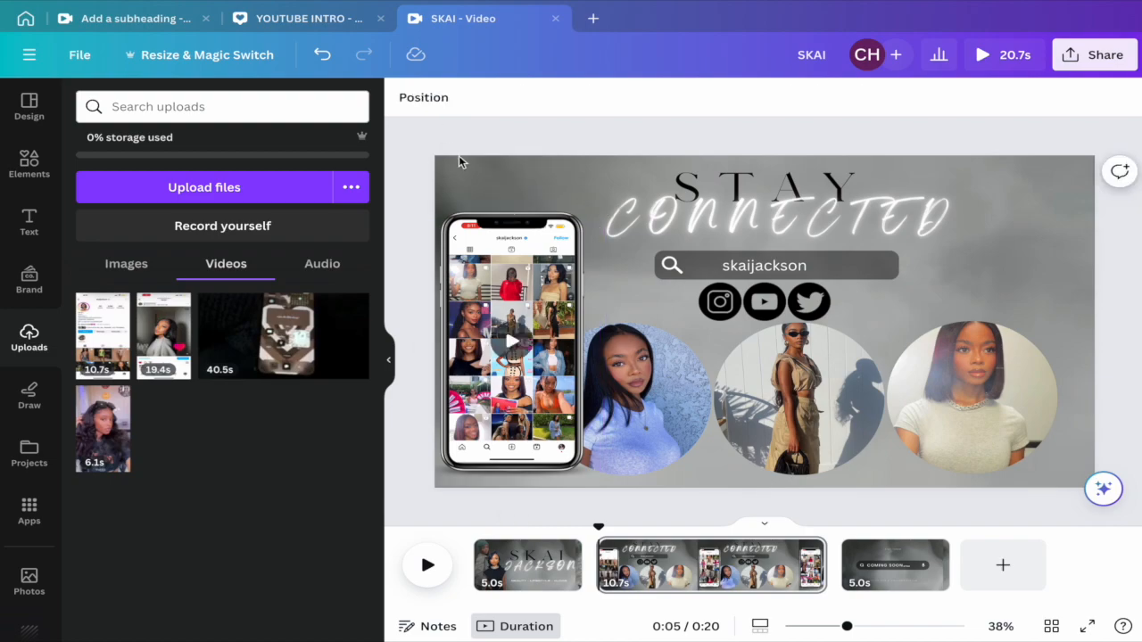
Step: Apply the Fade animation to the phone mockup
{"action": "left_click", "coordinate": [518, 223]}
{"action": "left_click", "coordinate": [660, 100]}
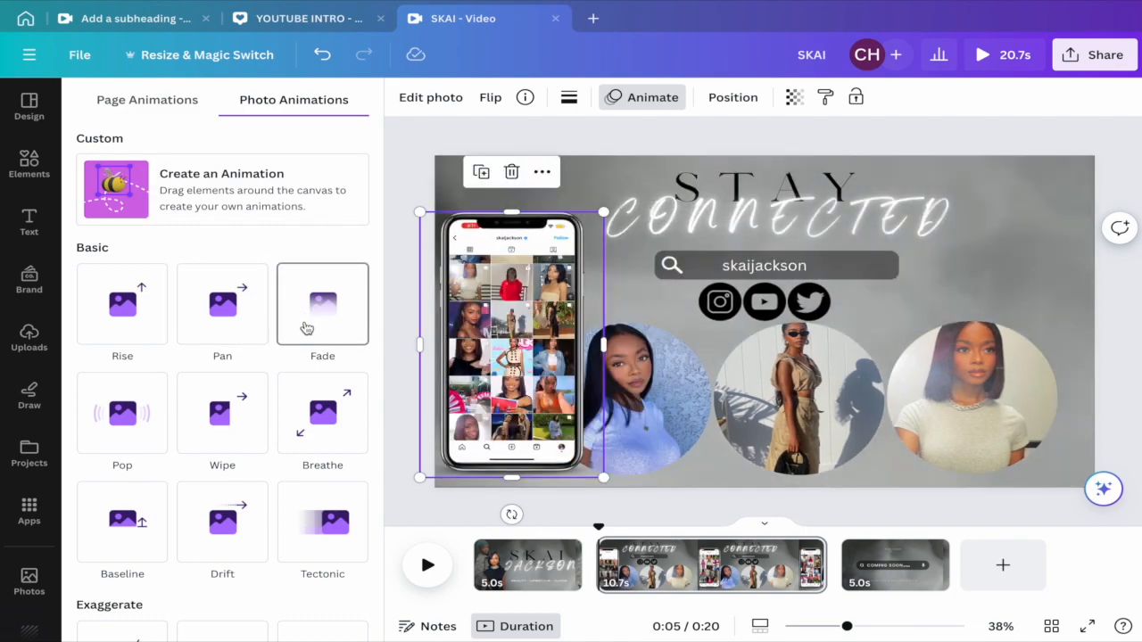
{"action": "left_click", "coordinate": [306, 329]}
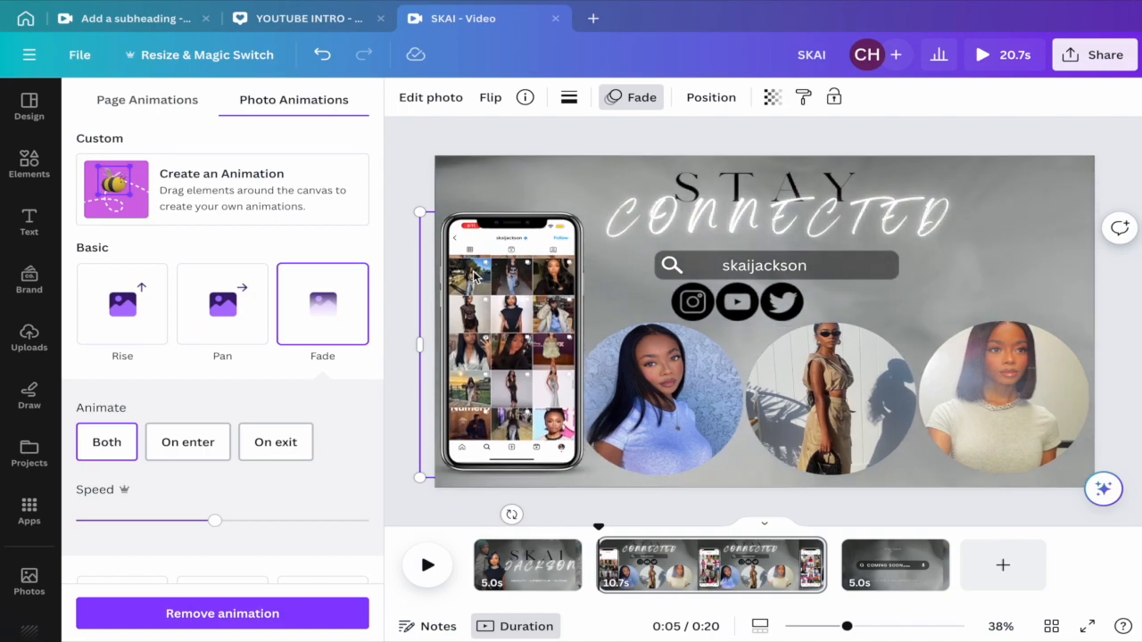
{"action": "scroll", "coordinate": [527, 313], "scroll_direction": "down", "scroll_amount": 1}
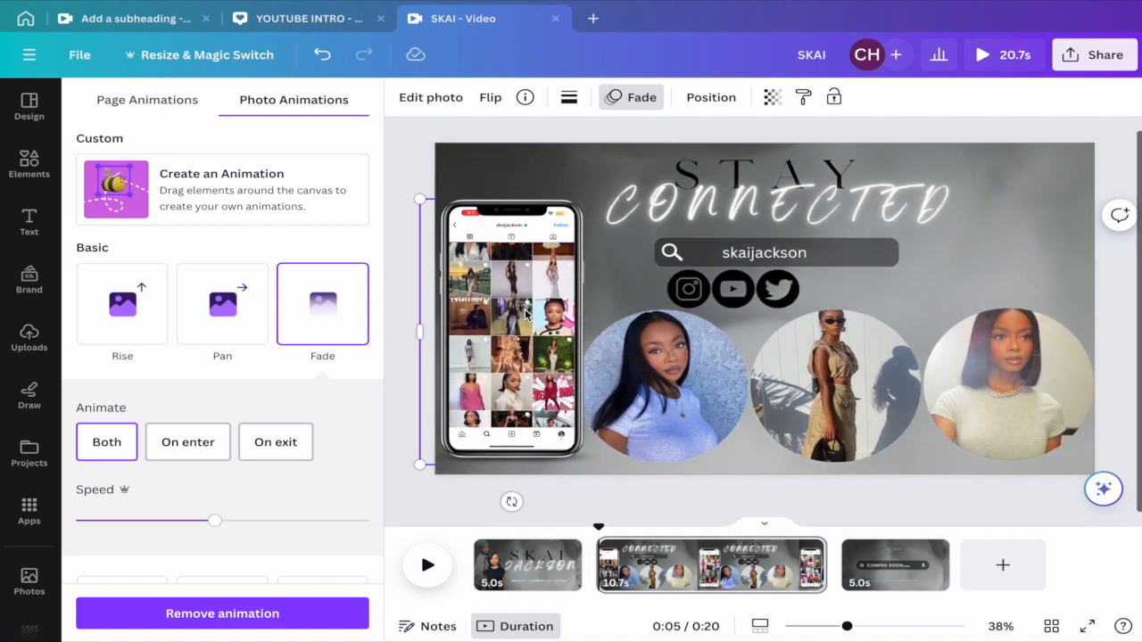
{"action": "scroll", "coordinate": [526, 314], "scroll_direction": "up", "scroll_amount": 1}
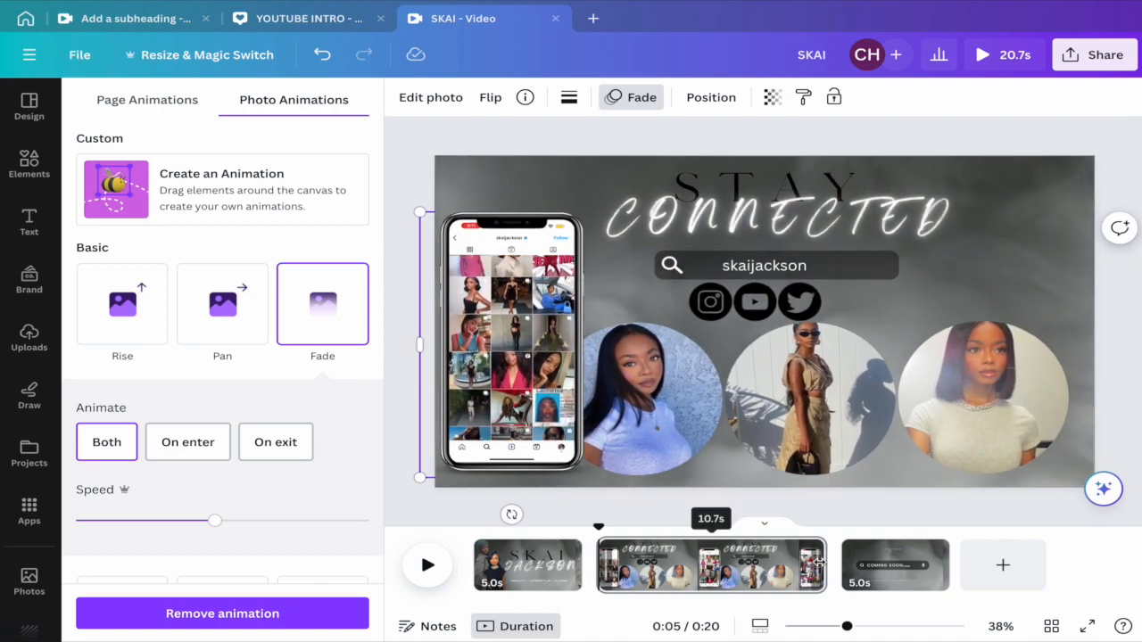
Step: Shorten the second page to 5.0 seconds and preview the video from the first page
{"action": "left_click_drag", "start_coordinate": [819, 562], "coordinate": [703, 571]}
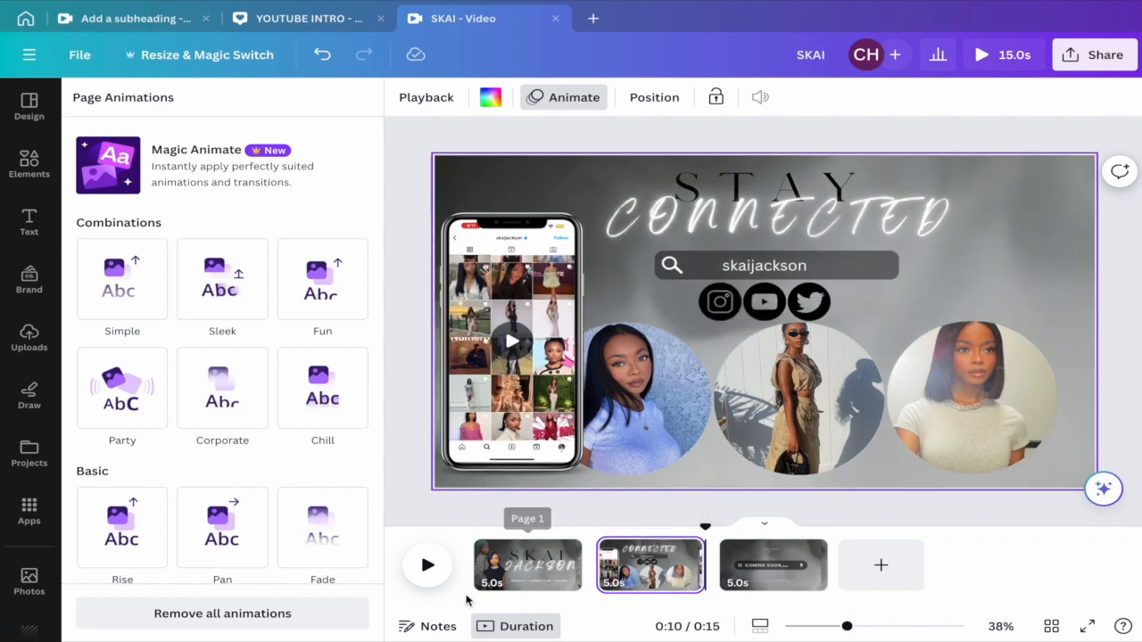
{"action": "left_click", "coordinate": [427, 567]}
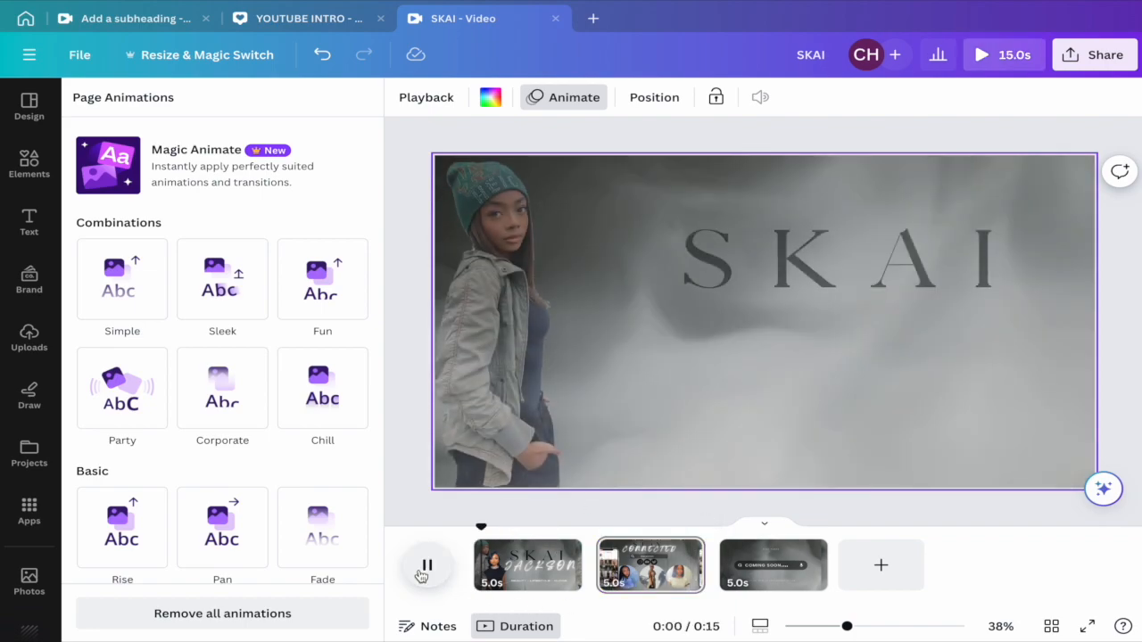
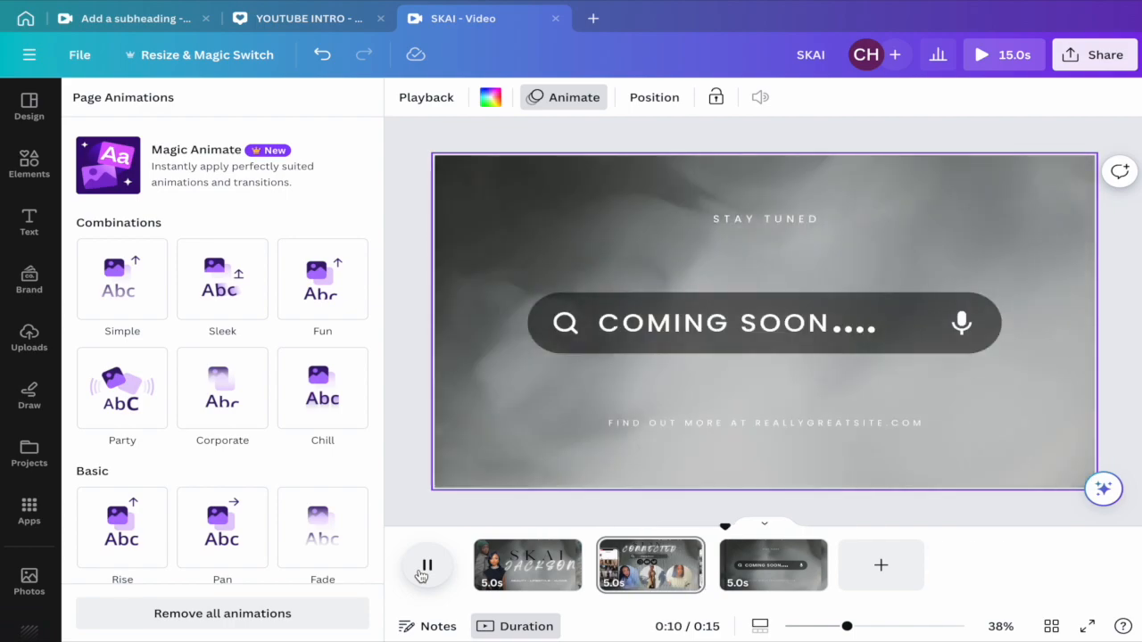
{"action": "left_click", "coordinate": [427, 566]}
Step: Check the grouped social logos' animation settings on the second page and play the video
{"action": "left_click", "coordinate": [677, 573]}
{"action": "left_click", "coordinate": [757, 309]}
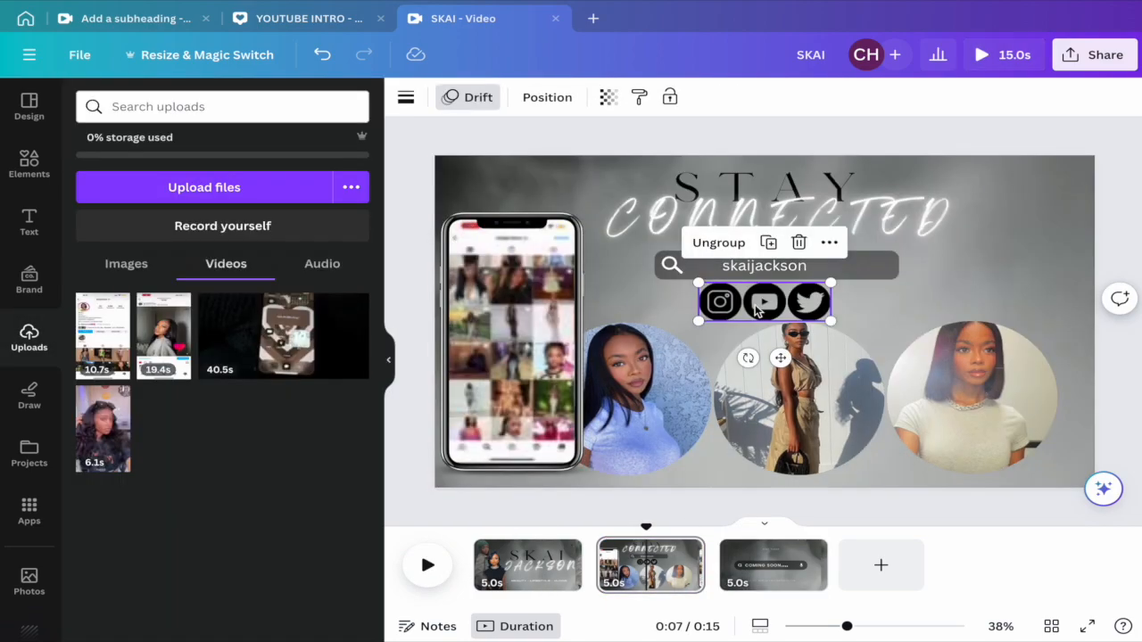
{"action": "left_click", "coordinate": [481, 100]}
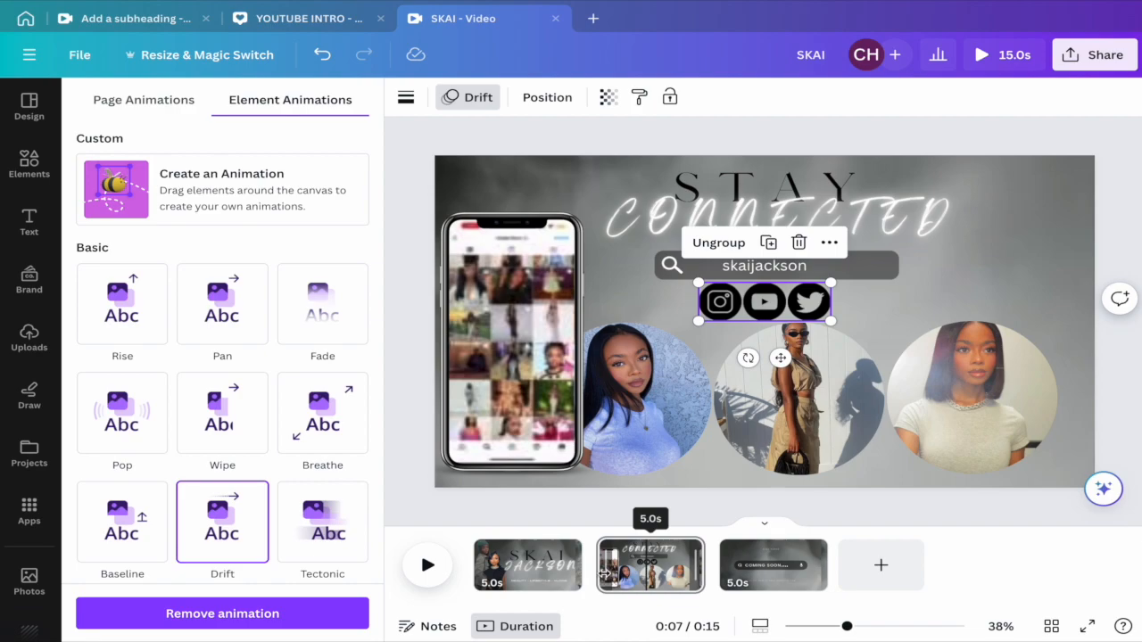
{"action": "left_click", "coordinate": [429, 568]}
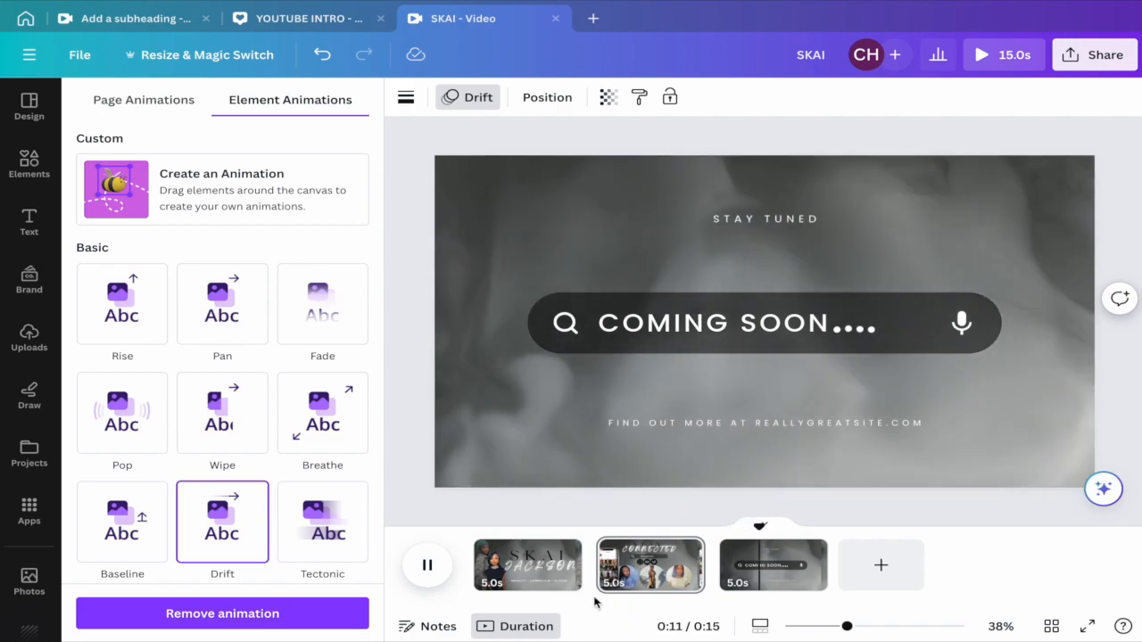
{"action": "left_click", "coordinate": [428, 578]}
Step: Try the Breathe animation on the grouped social logos and return them to Drift with the rightward direction
{"action": "left_click", "coordinate": [665, 564]}
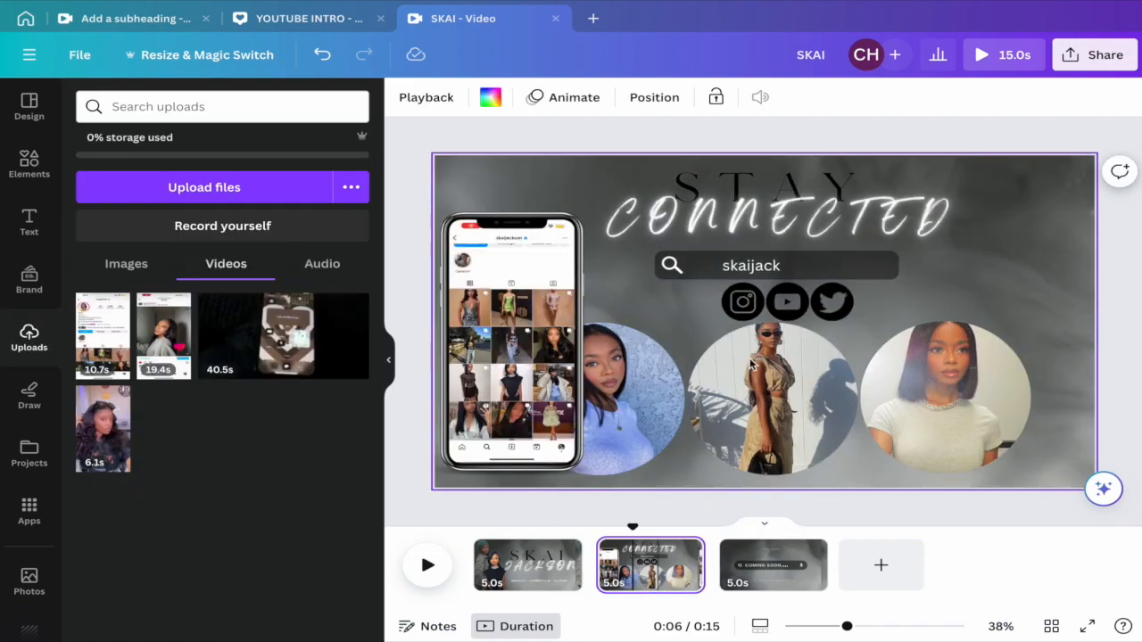
{"action": "left_click", "coordinate": [752, 308]}
{"action": "left_click", "coordinate": [482, 100]}
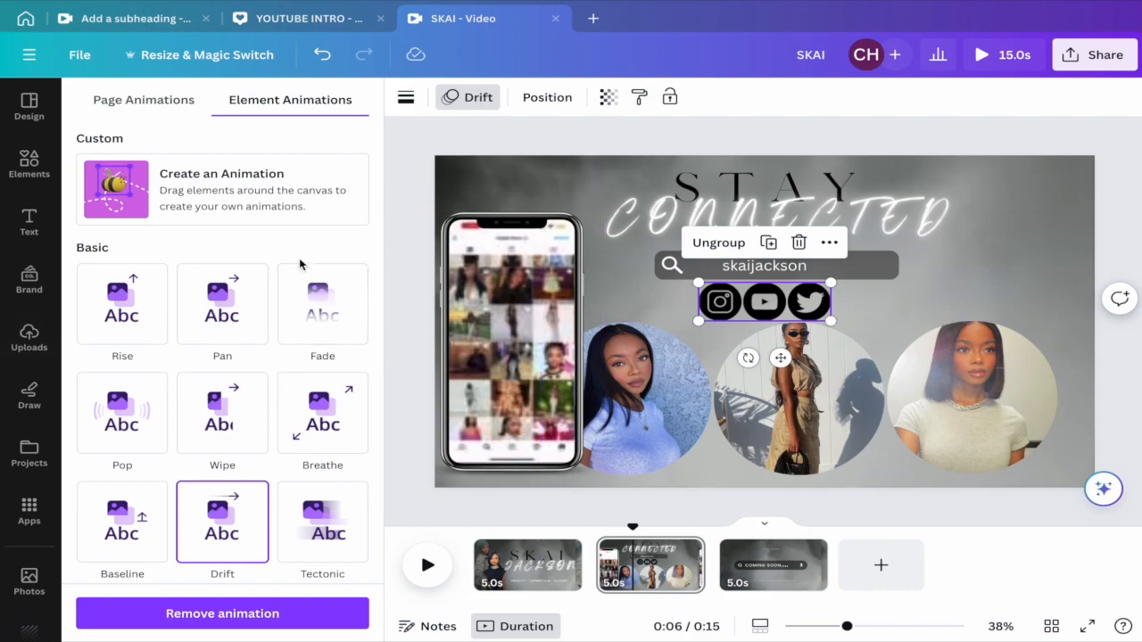
{"action": "left_click", "coordinate": [313, 431]}
{"action": "scroll", "coordinate": [236, 402], "scroll_direction": "down", "scroll_amount": 5}
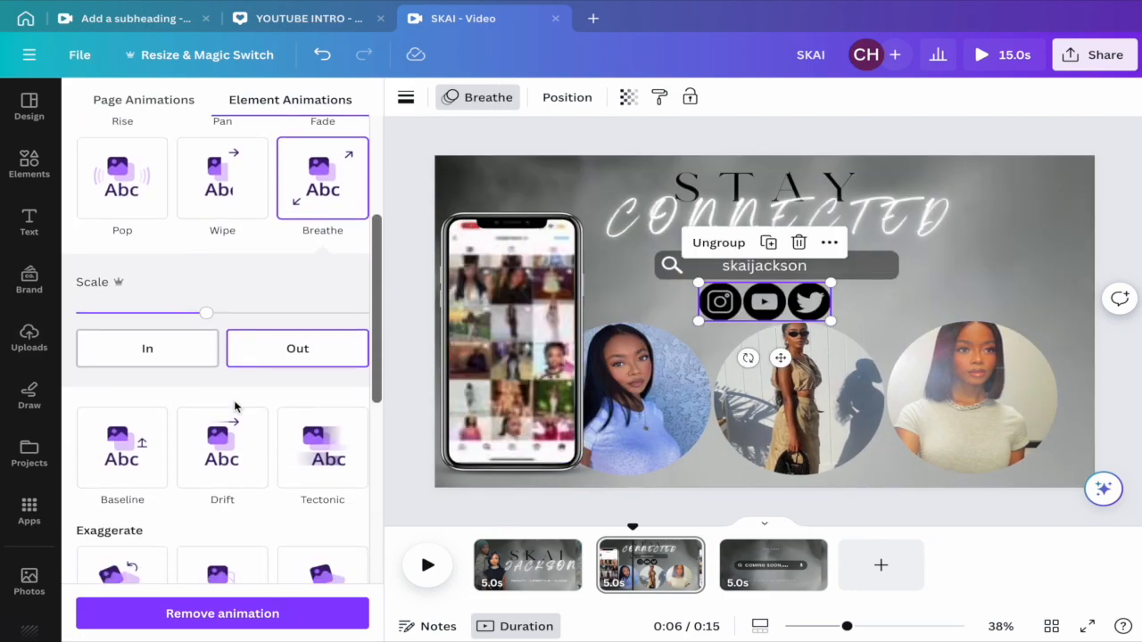
{"action": "left_click", "coordinate": [237, 429]}
{"action": "scroll", "coordinate": [206, 479], "scroll_direction": "down", "scroll_amount": 3}
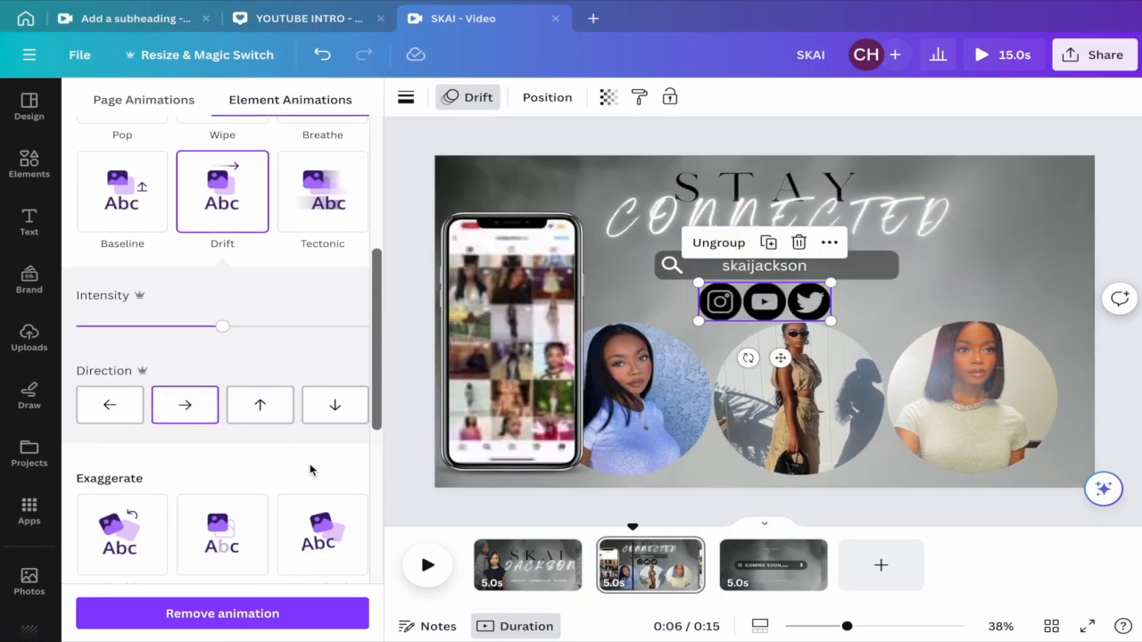
Step: Review the animation settings of the "CONNECTED" and "STAY" headings, the search bar graphic and the grouped circular photos
{"action": "left_click", "coordinate": [776, 218]}
{"action": "scroll", "coordinate": [268, 357], "scroll_direction": "down", "scroll_amount": 10}
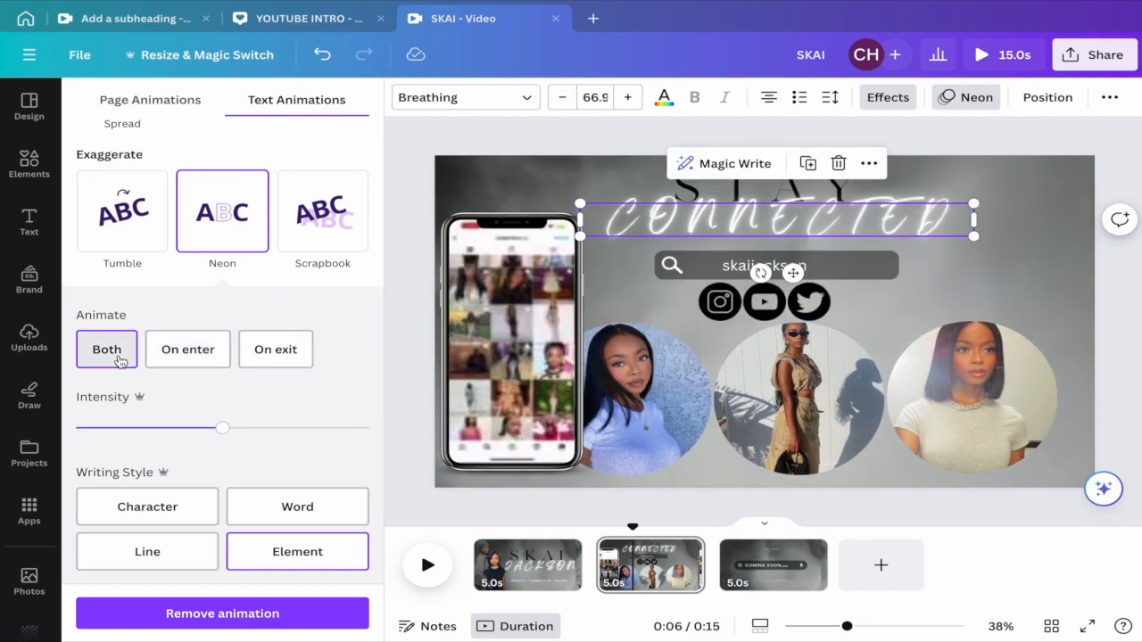
{"action": "left_click", "coordinate": [763, 189]}
{"action": "scroll", "coordinate": [232, 422], "scroll_direction": "up", "scroll_amount": 2}
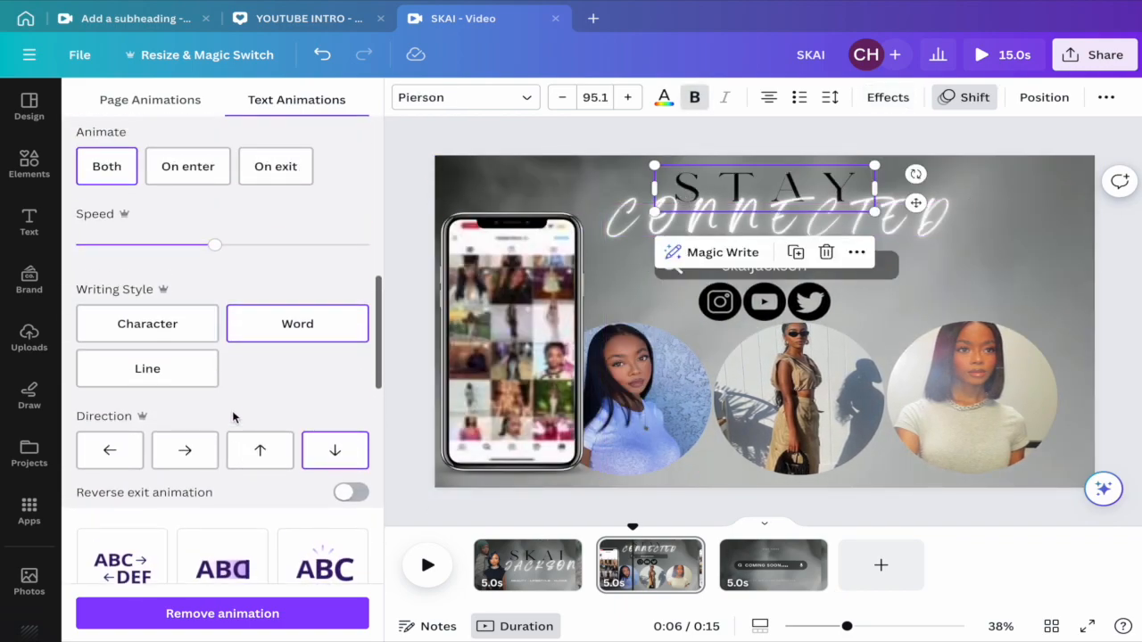
{"action": "scroll", "coordinate": [214, 353], "scroll_direction": "up", "scroll_amount": 1}
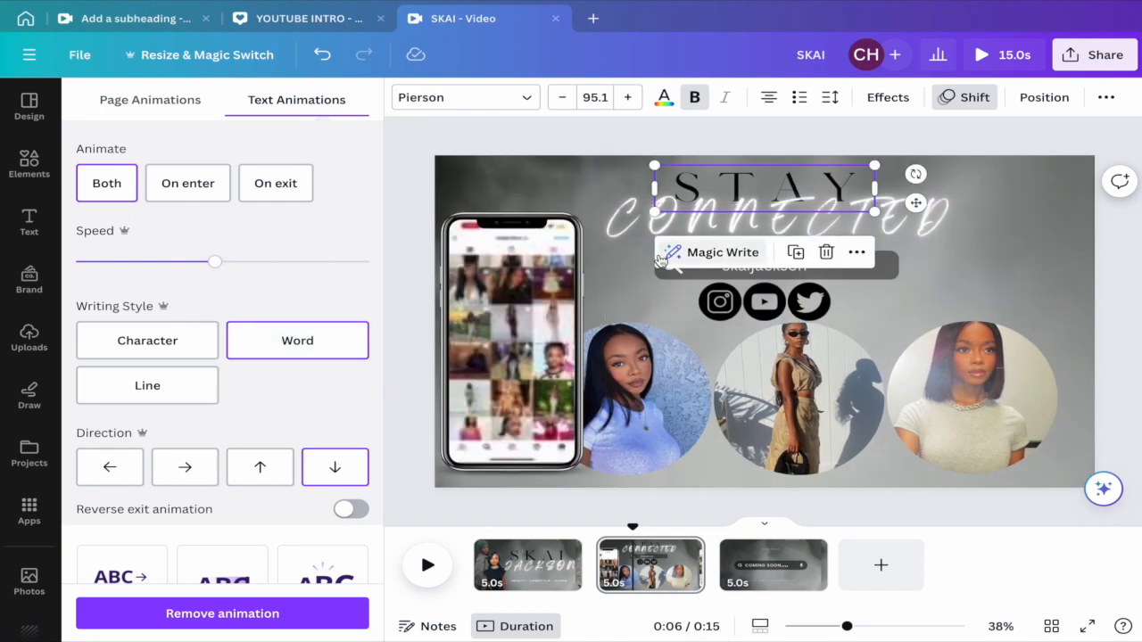
{"action": "left_click", "coordinate": [662, 279]}
{"action": "left_click", "coordinate": [663, 279]}
{"action": "left_click", "coordinate": [662, 274]}
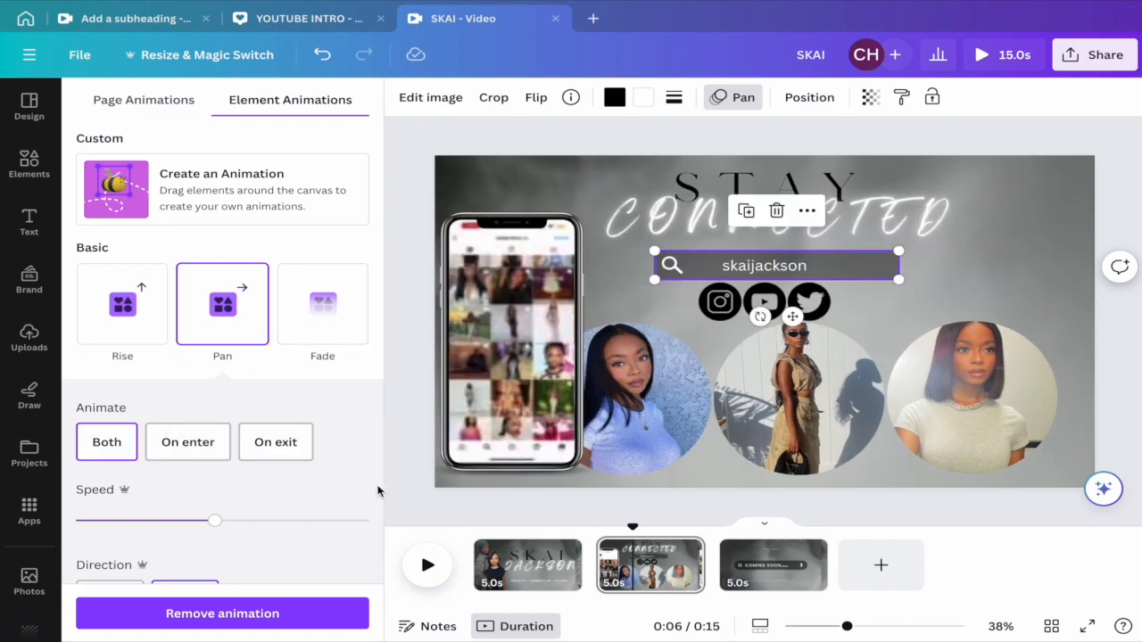
{"action": "left_click", "coordinate": [714, 403]}
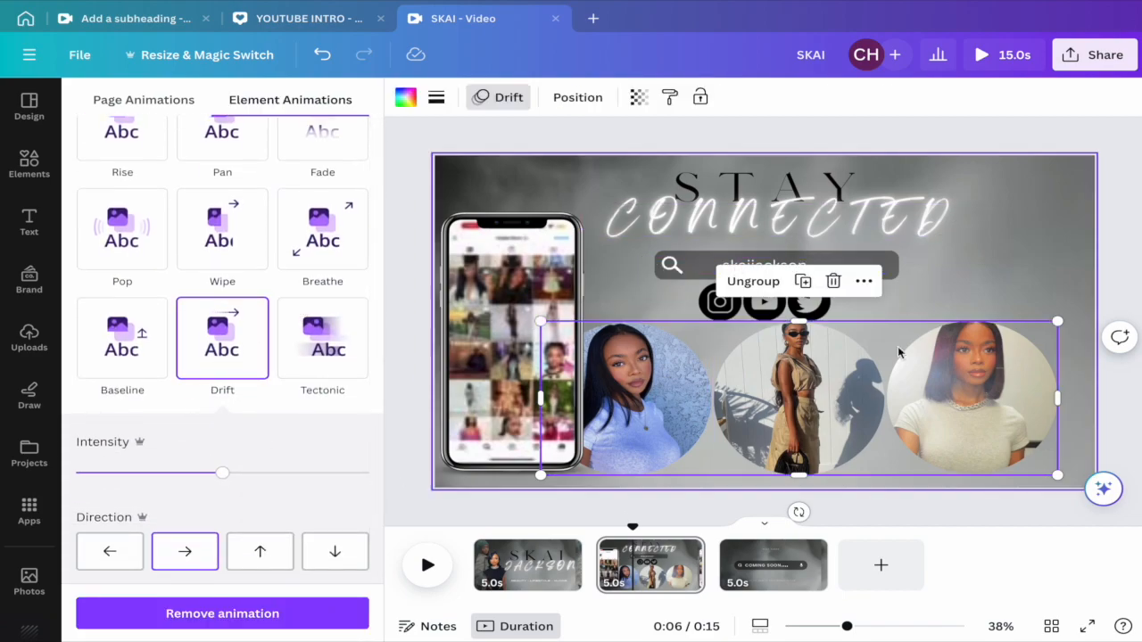
{"action": "left_click", "coordinate": [925, 513]}
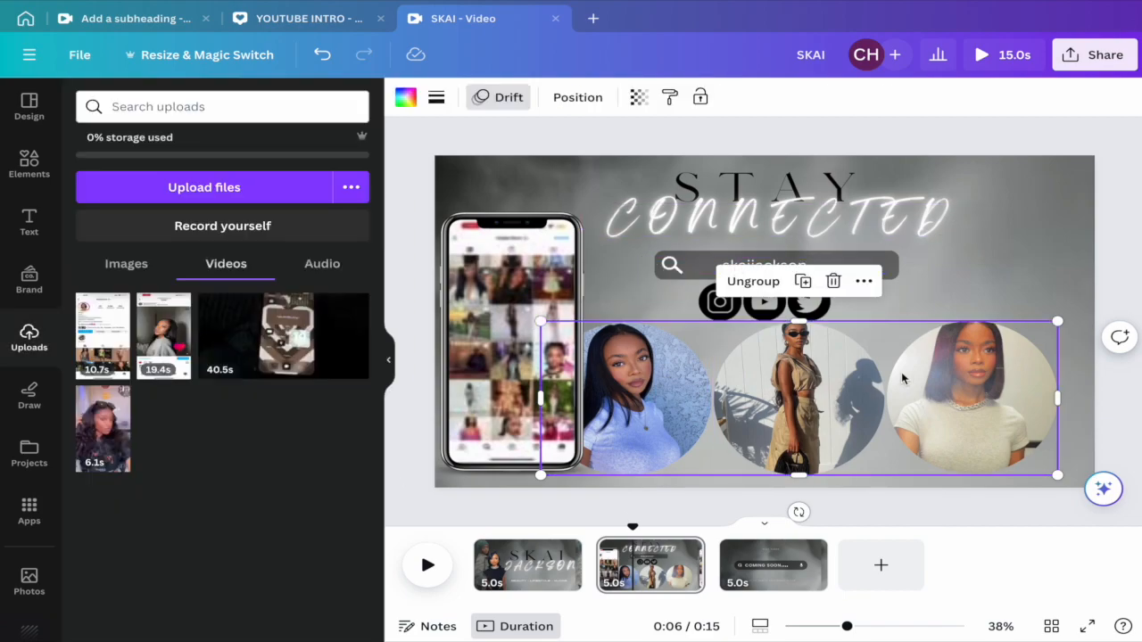
Step: On the third page, delete the rounded search bar, the magnifier and microphone icons, and the dots after "COMING SOON"
{"action": "left_click", "coordinate": [784, 576]}
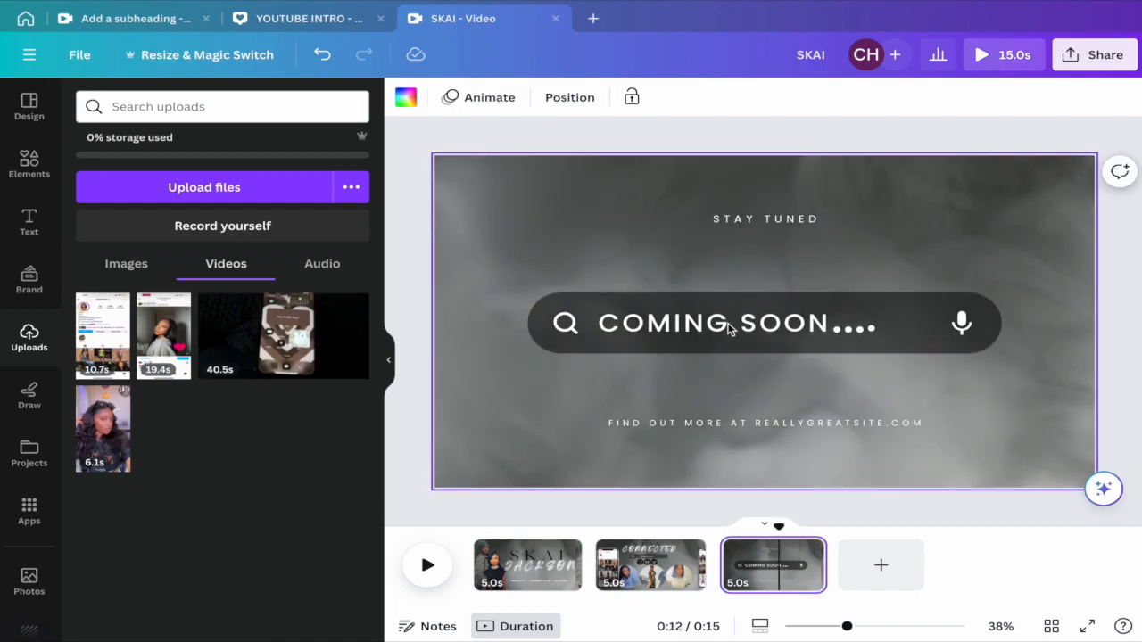
{"action": "left_click", "coordinate": [707, 302]}
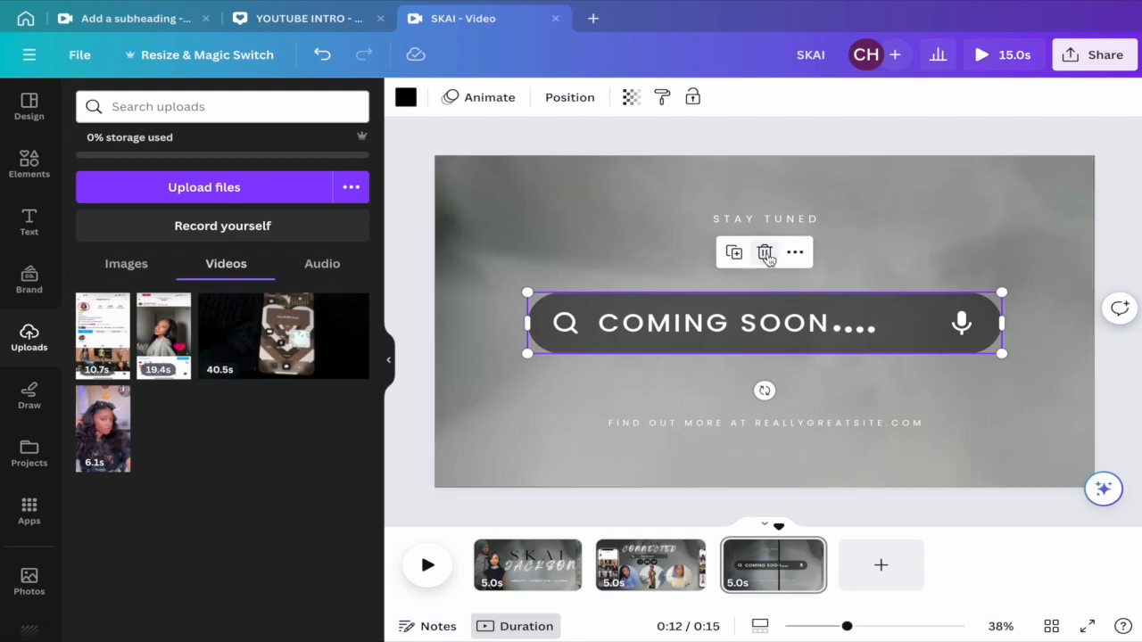
{"action": "left_click", "coordinate": [764, 252]}
{"action": "left_click", "coordinate": [761, 325]}
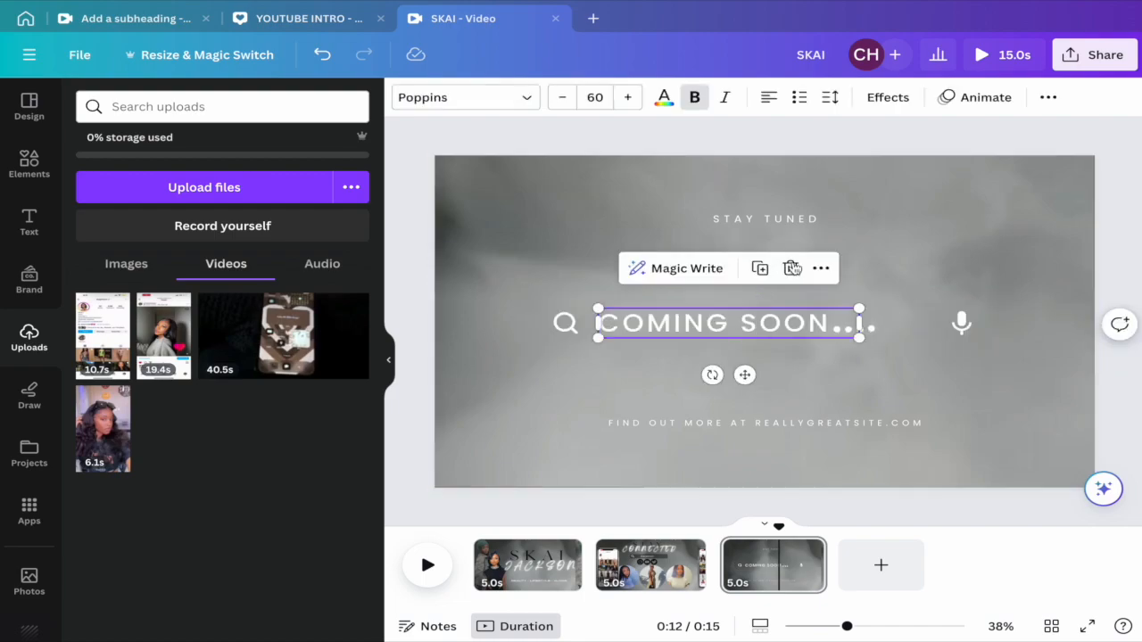
{"action": "left_click", "coordinate": [566, 323]}
{"action": "left_click", "coordinate": [566, 272]}
{"action": "left_click", "coordinate": [961, 323]}
{"action": "left_click", "coordinate": [961, 270]}
{"action": "left_click", "coordinate": [862, 332]}
{"action": "left_click", "coordinate": [856, 328]}
{"action": "left_click", "coordinate": [855, 282]}
Step: Delete the website line and the "STAY TUNED" text from the third page
{"action": "left_click", "coordinate": [794, 421]}
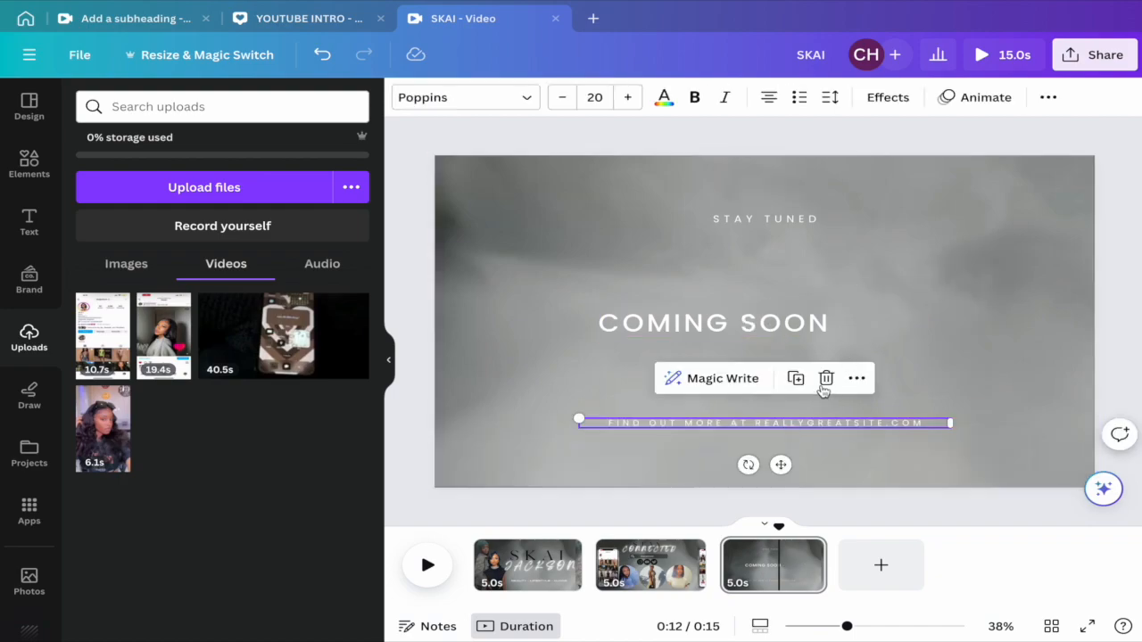
{"action": "left_click", "coordinate": [826, 379]}
{"action": "left_click", "coordinate": [816, 218]}
{"action": "left_click", "coordinate": [829, 173]}
Step: Centre the "COMING SOON" text on the page and place a duplicate of it just below
{"action": "left_click", "coordinate": [817, 332]}
{"action": "left_click_drag", "start_coordinate": [817, 332], "coordinate": [853, 330]}
{"action": "double_click", "coordinate": [866, 325]}
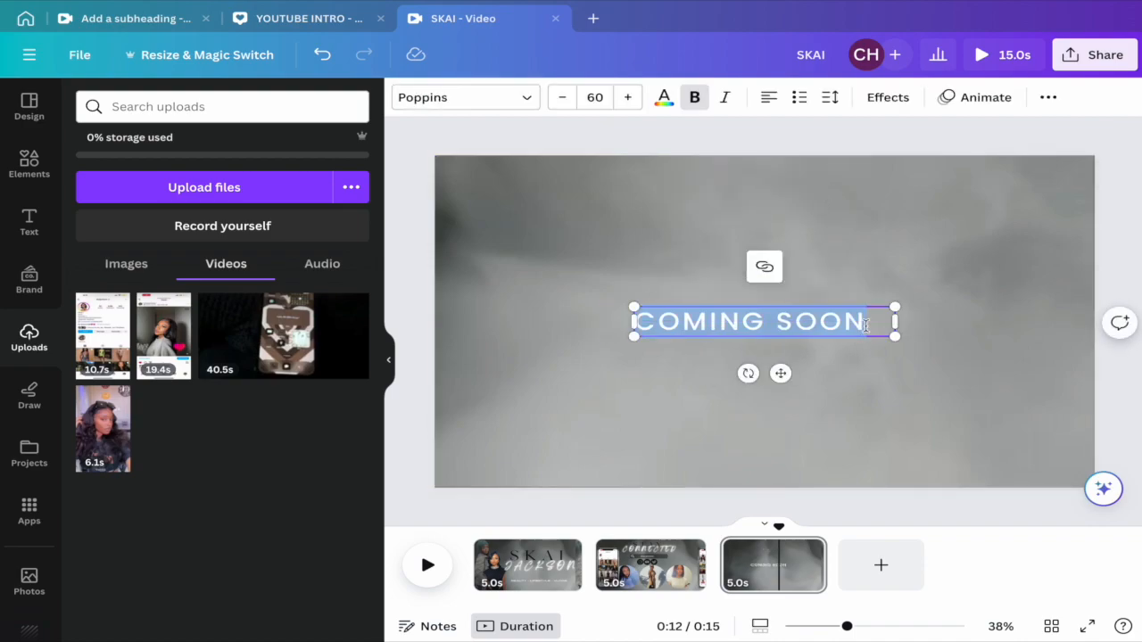
{"action": "left_click", "coordinate": [900, 360]}
{"action": "left_click", "coordinate": [877, 323]}
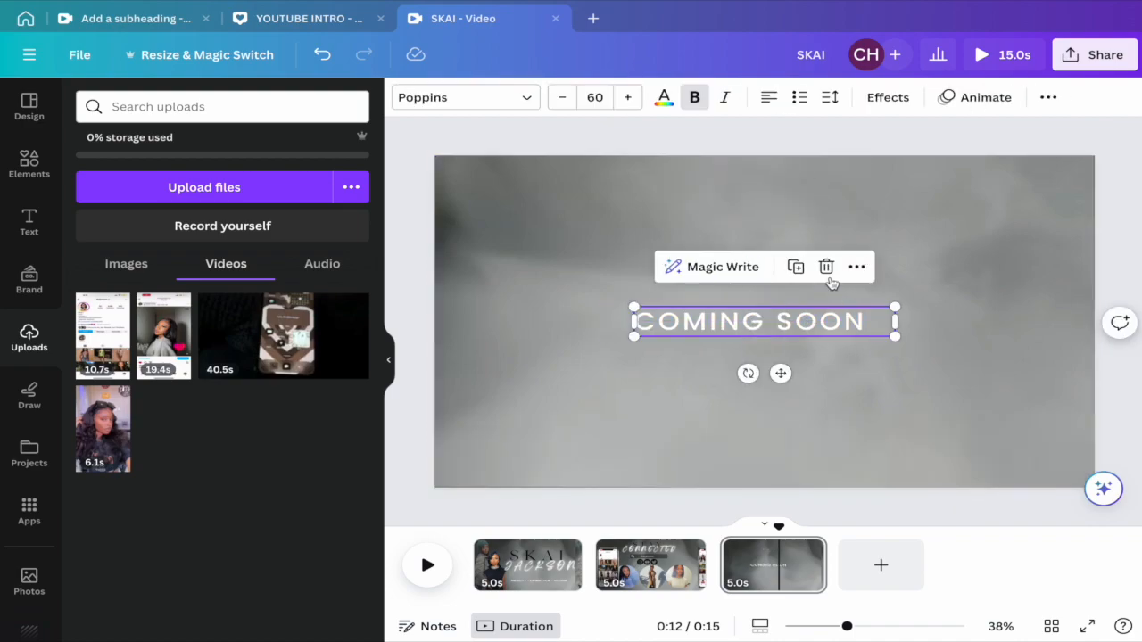
{"action": "left_click", "coordinate": [797, 267]}
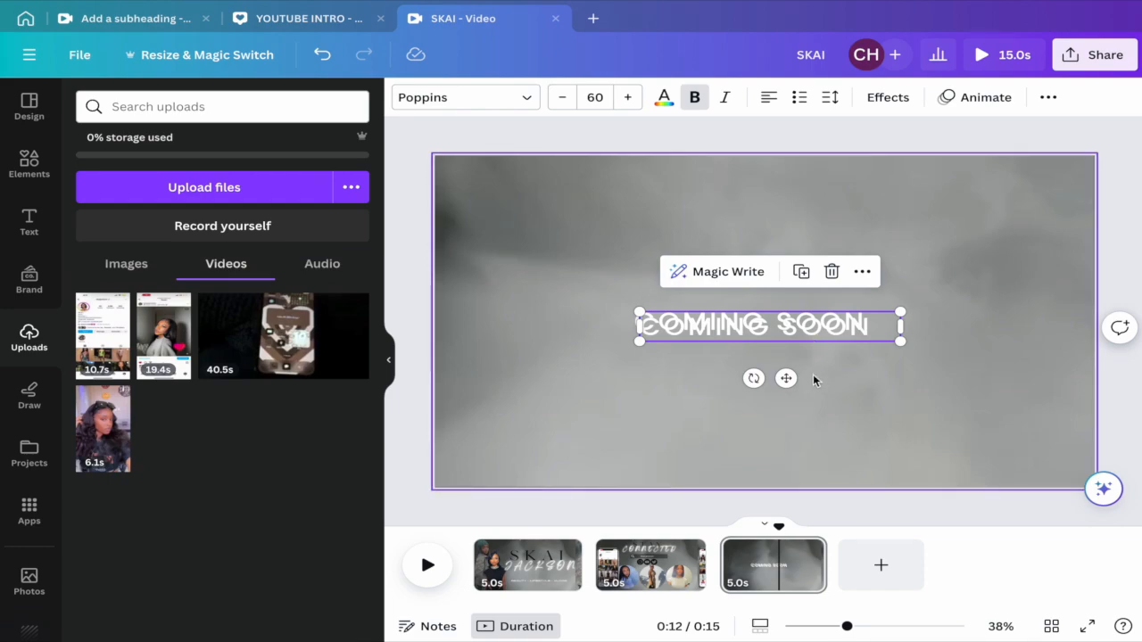
{"action": "left_click_drag", "start_coordinate": [786, 378], "coordinate": [790, 413]}
Step: Replace the upper "COMING SOON" text with "S" and narrow its text box to fit the letter
{"action": "left_click", "coordinate": [862, 326]}
{"action": "left_click", "coordinate": [865, 325]}
{"action": "key", "text": "BackSpace"}
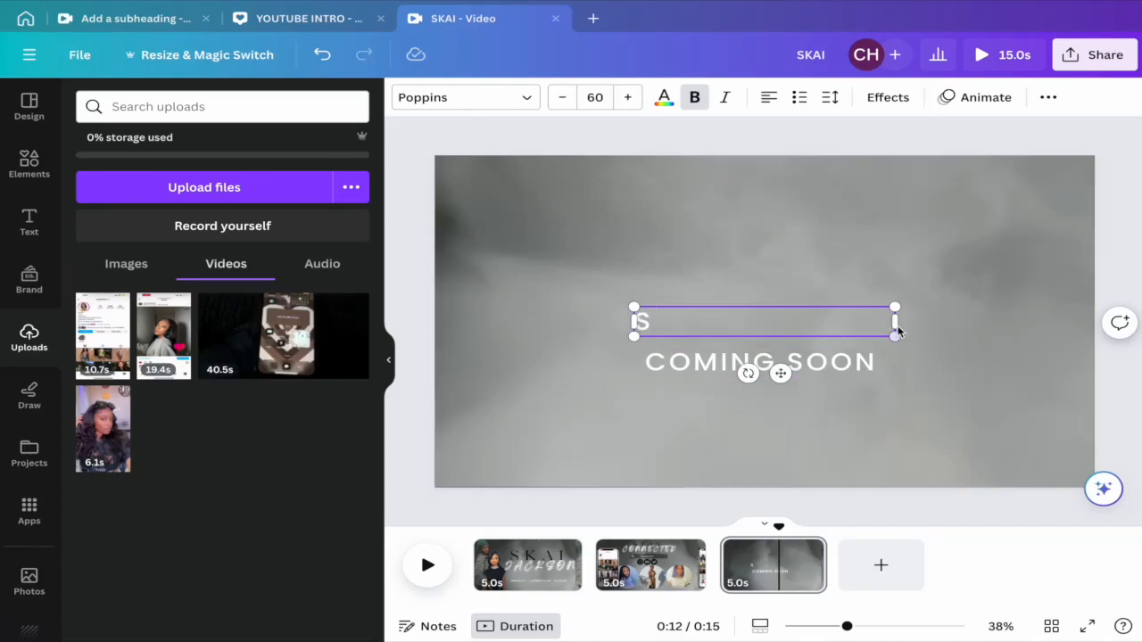
{"action": "left_click_drag", "start_coordinate": [898, 324], "coordinate": [658, 332]}
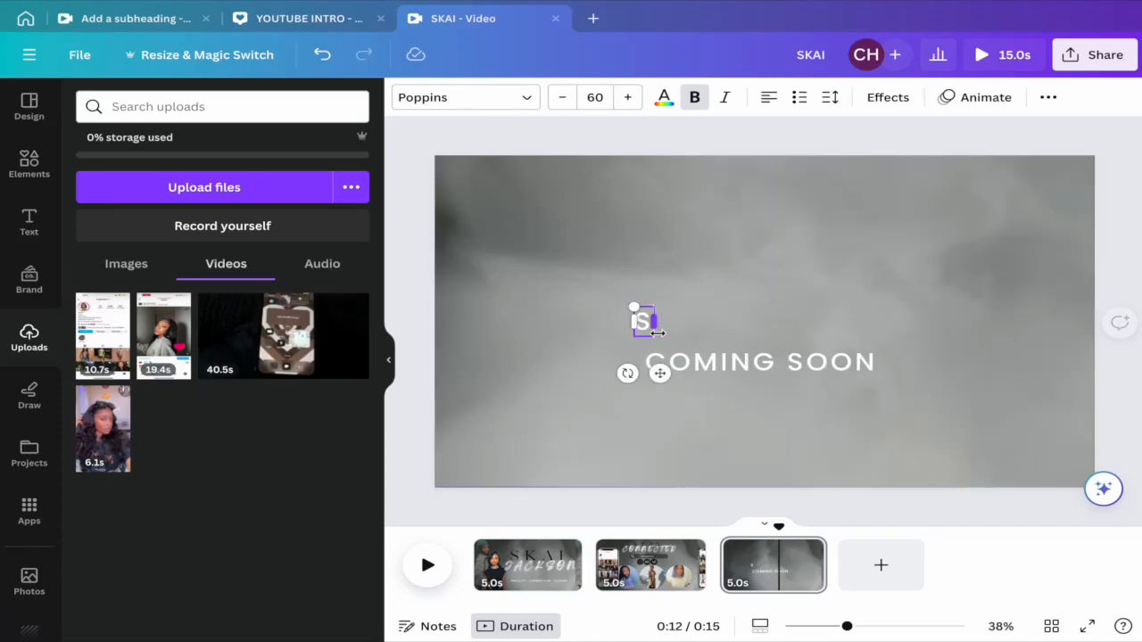
Step: Replace the lower "COMING SOON" text with "J" and narrow its text box to fit the letter
{"action": "left_click", "coordinate": [742, 371]}
{"action": "double_click", "coordinate": [872, 360]}
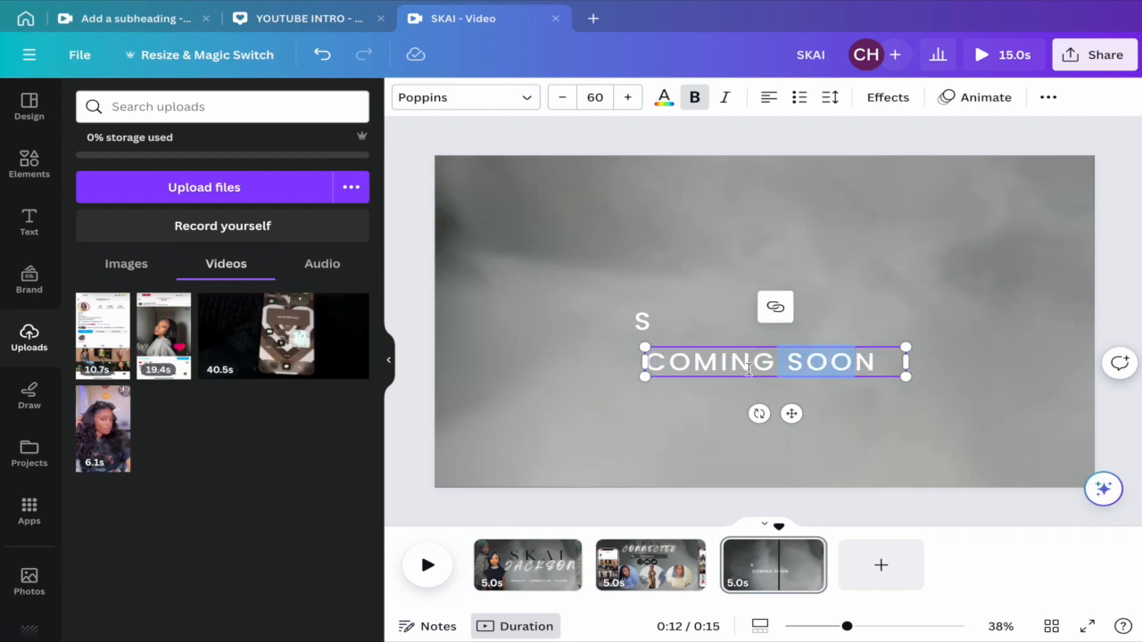
{"action": "type", "text": "N"}
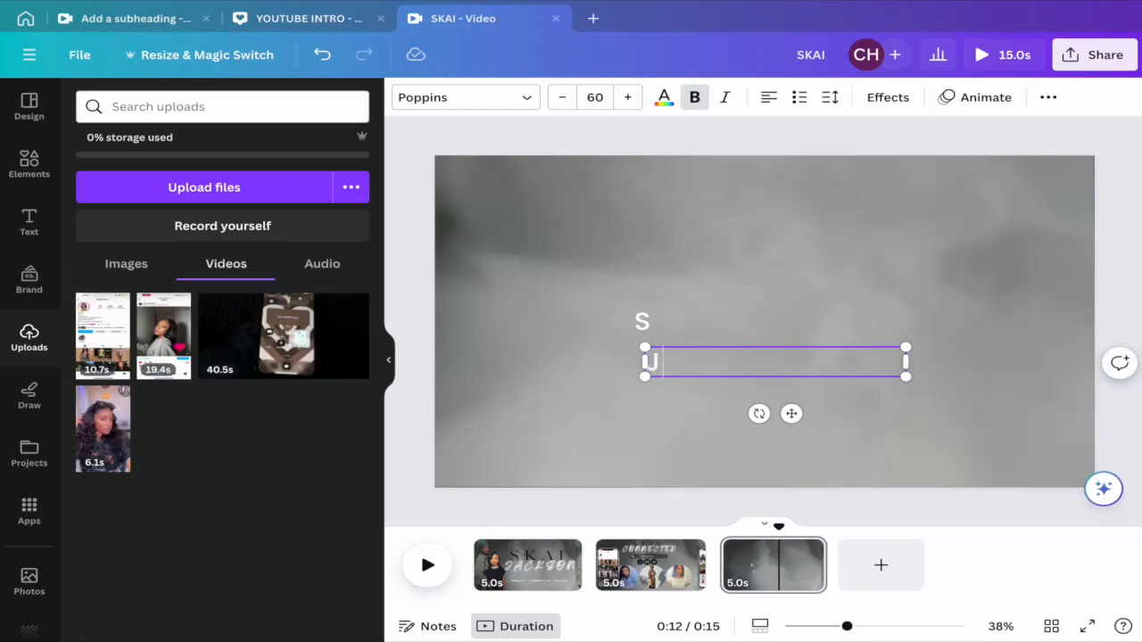
{"action": "left_click_drag", "start_coordinate": [906, 366], "coordinate": [667, 374]}
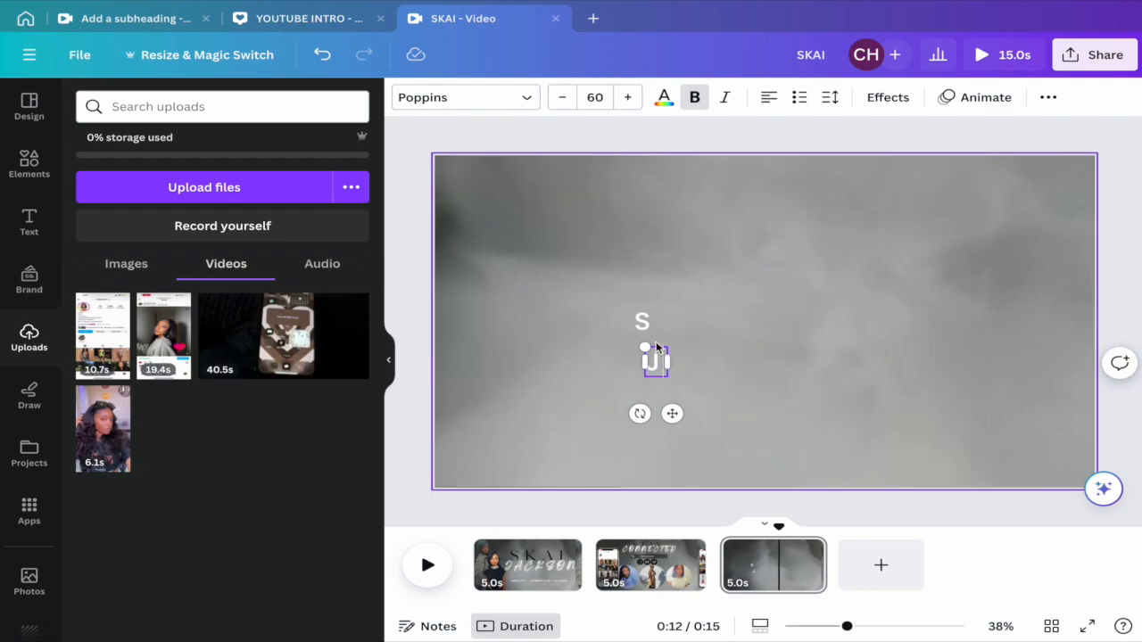
Step: Search the fonts for "tan" and apply TAN Ashford to both the "S" and the "J"
{"action": "left_click", "coordinate": [642, 321]}
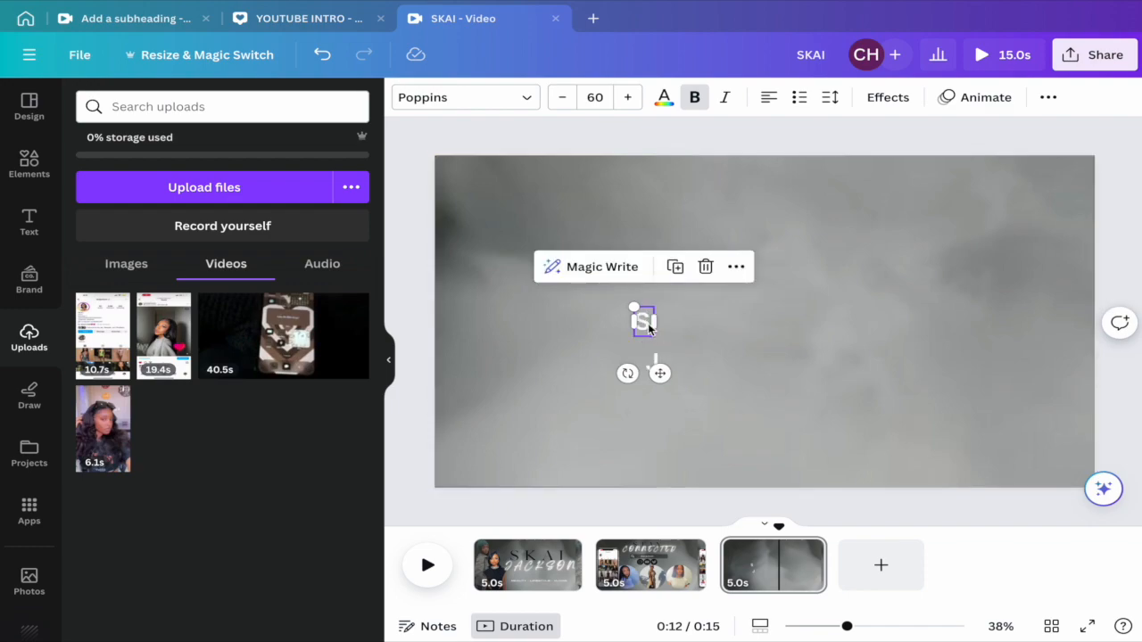
{"action": "left_click", "coordinate": [649, 326]}
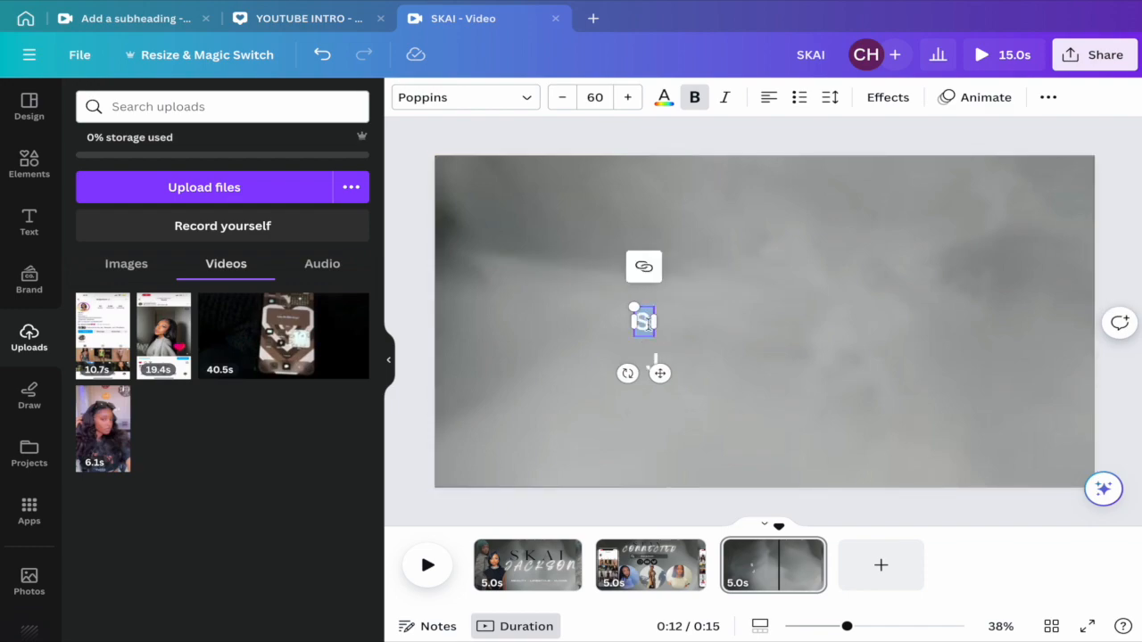
{"action": "left_click", "coordinate": [523, 100]}
{"action": "left_click", "coordinate": [350, 145]}
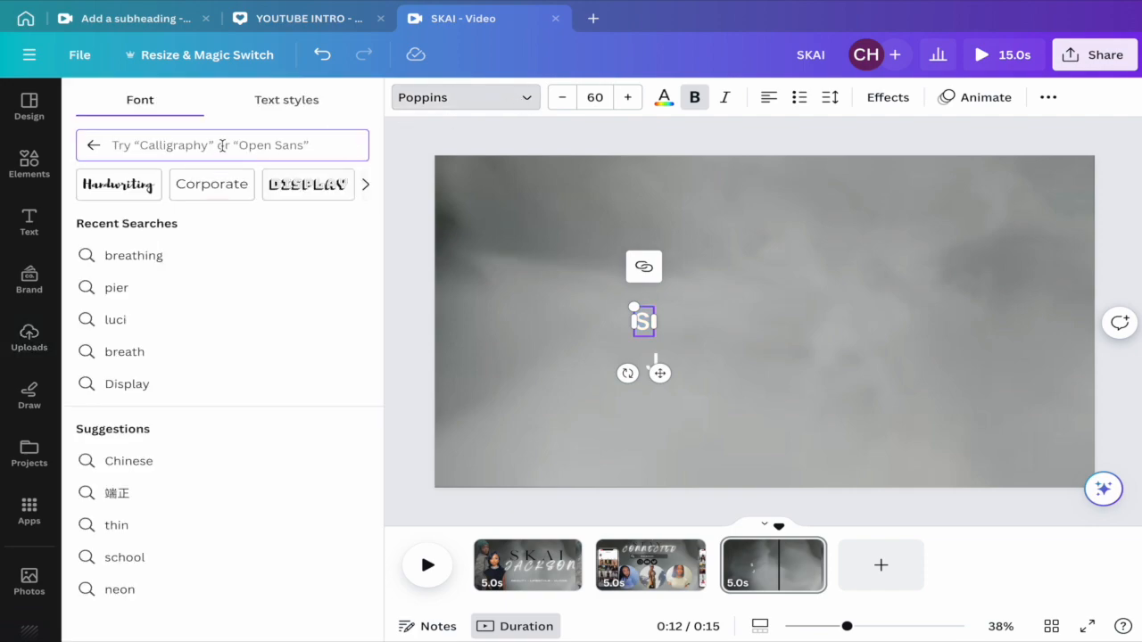
{"action": "type", "text": "tan"}
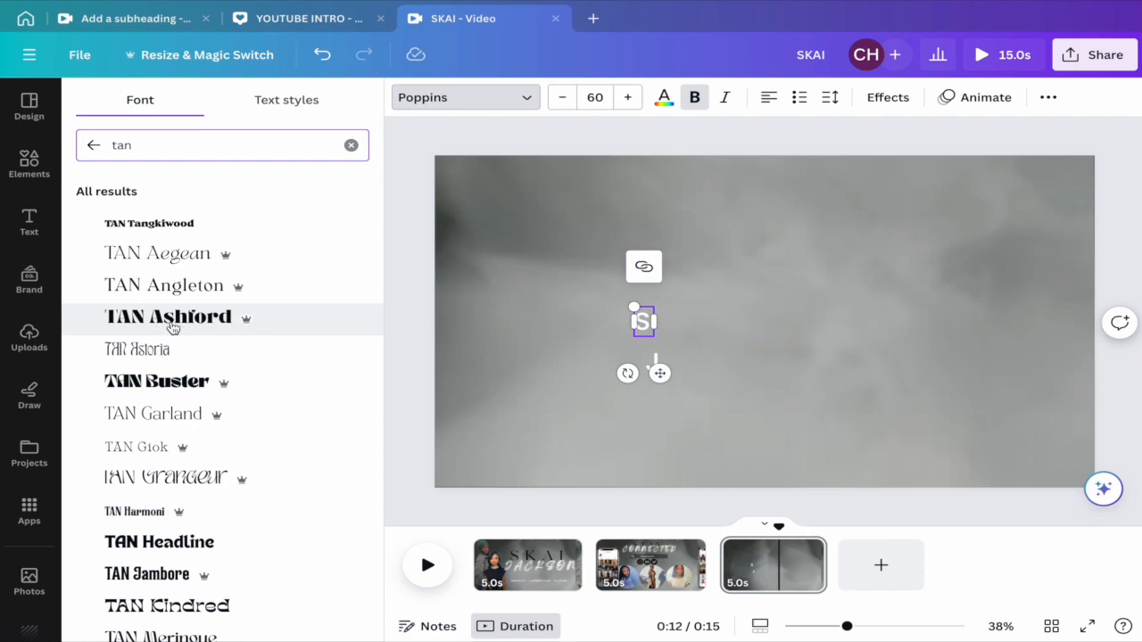
{"action": "left_click", "coordinate": [207, 327]}
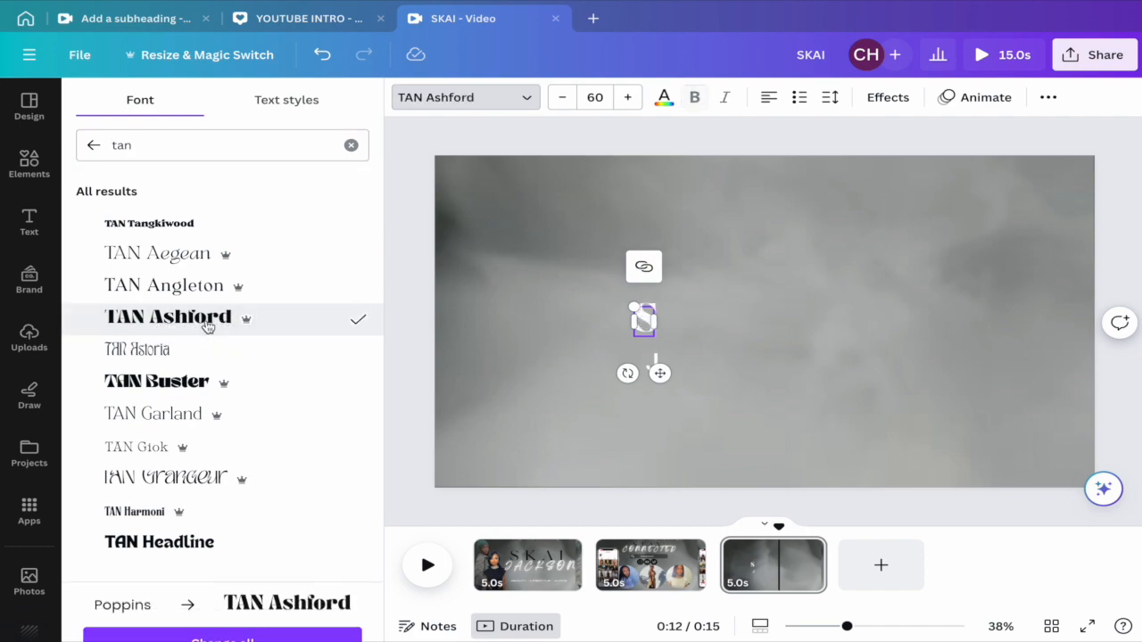
{"action": "left_click", "coordinate": [654, 364]}
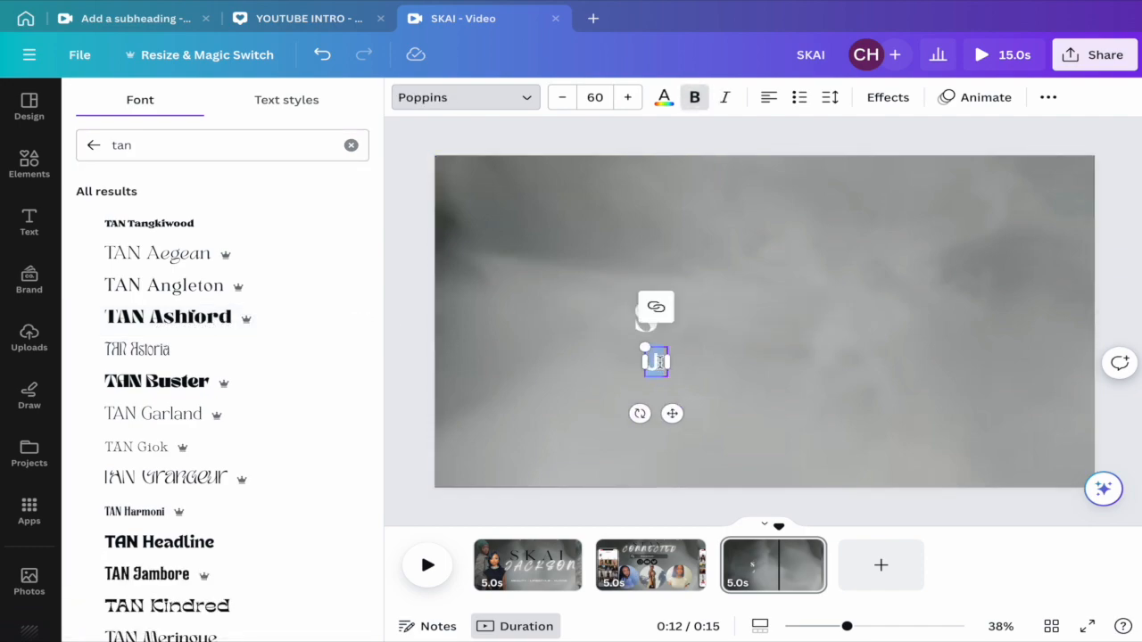
{"action": "left_click", "coordinate": [268, 318]}
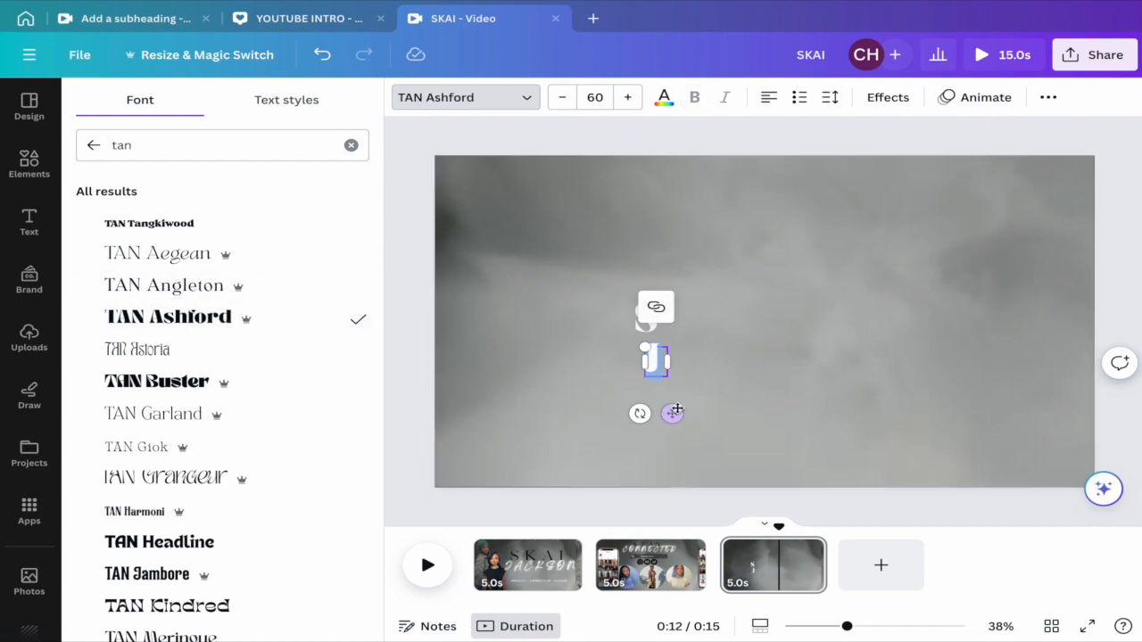
Step: Enlarge the "J" to font size 162 and move it to the right of the "S"
{"action": "left_click_drag", "start_coordinate": [643, 347], "coordinate": [597, 299]}
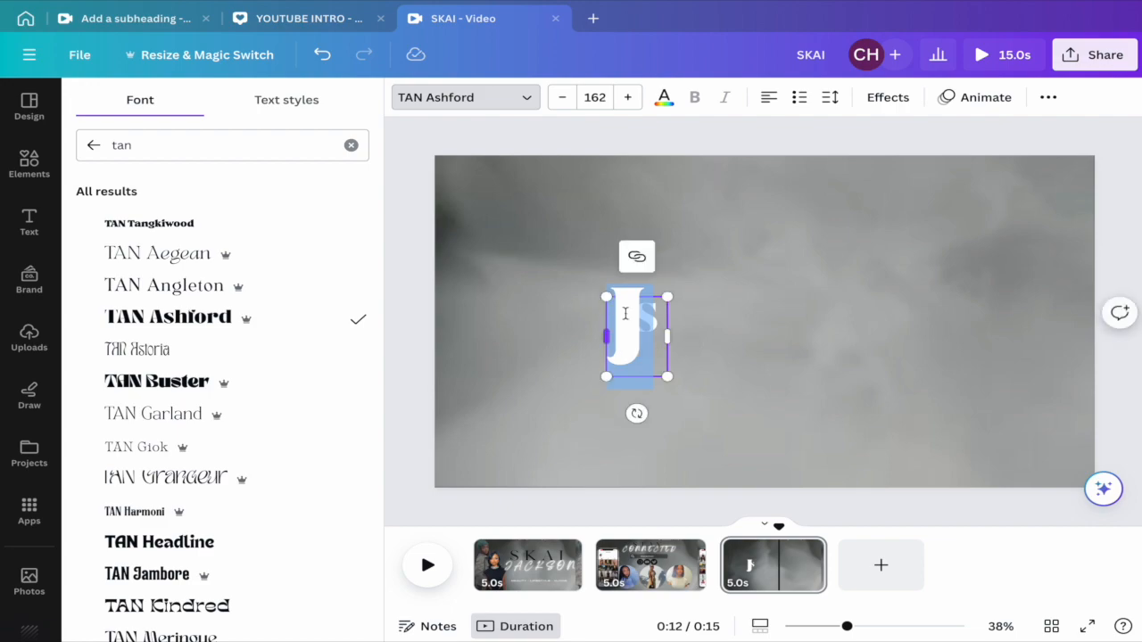
{"action": "left_click", "coordinate": [725, 394]}
{"action": "left_click_drag", "start_coordinate": [631, 343], "coordinate": [751, 382]}
{"action": "left_click_drag", "start_coordinate": [799, 330], "coordinate": [797, 329]}
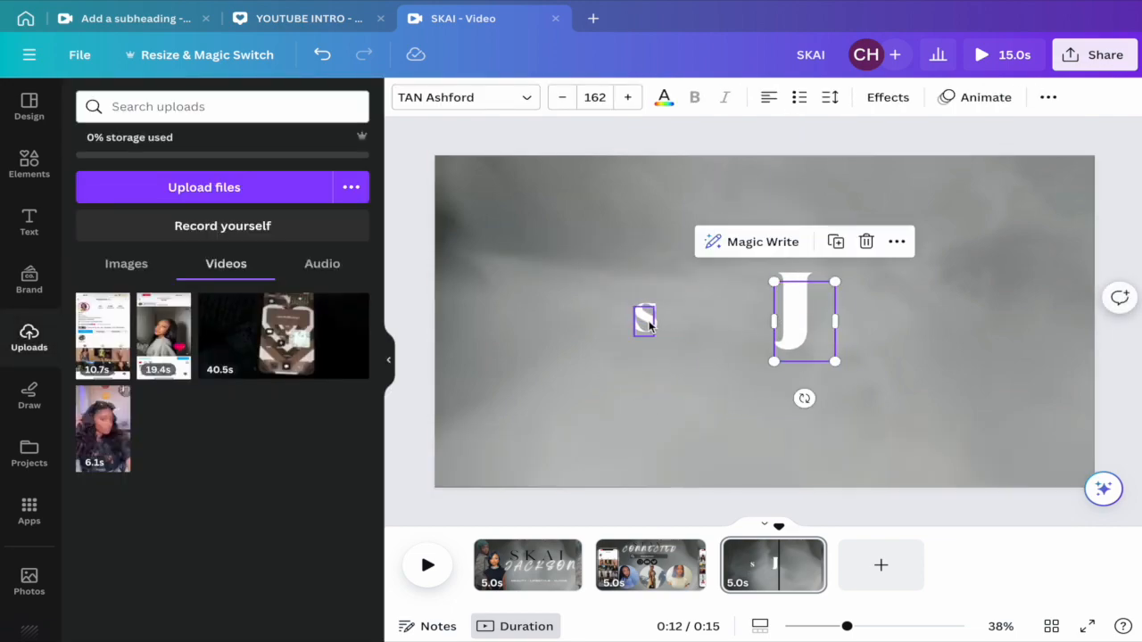
Step: Increase the "S" font size to 120, to 144, and finally scale it up to 283
{"action": "left_click", "coordinate": [644, 319]}
{"action": "left_click", "coordinate": [595, 97]}
{"action": "scroll", "coordinate": [611, 365], "scroll_direction": "down", "scroll_amount": 5}
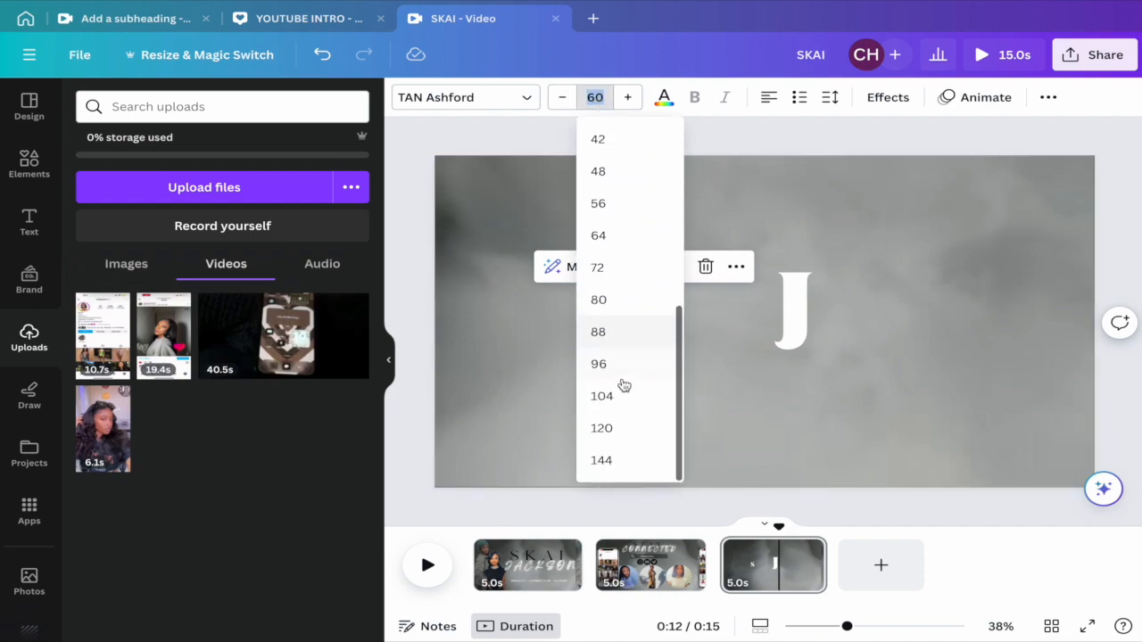
{"action": "left_click", "coordinate": [624, 429]}
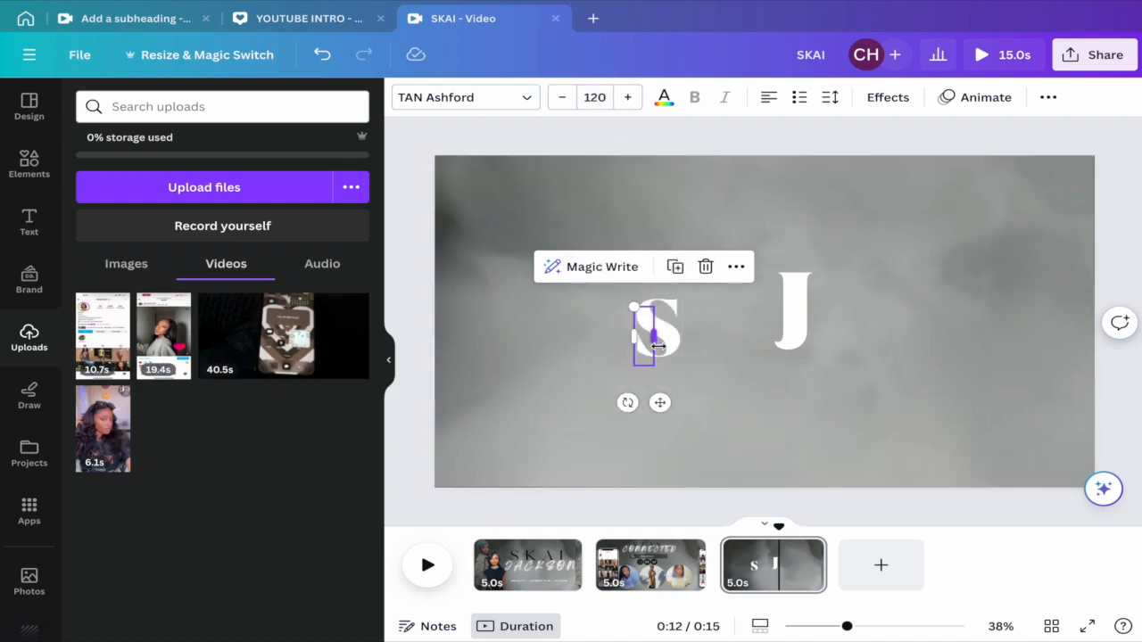
{"action": "left_click", "coordinate": [671, 346]}
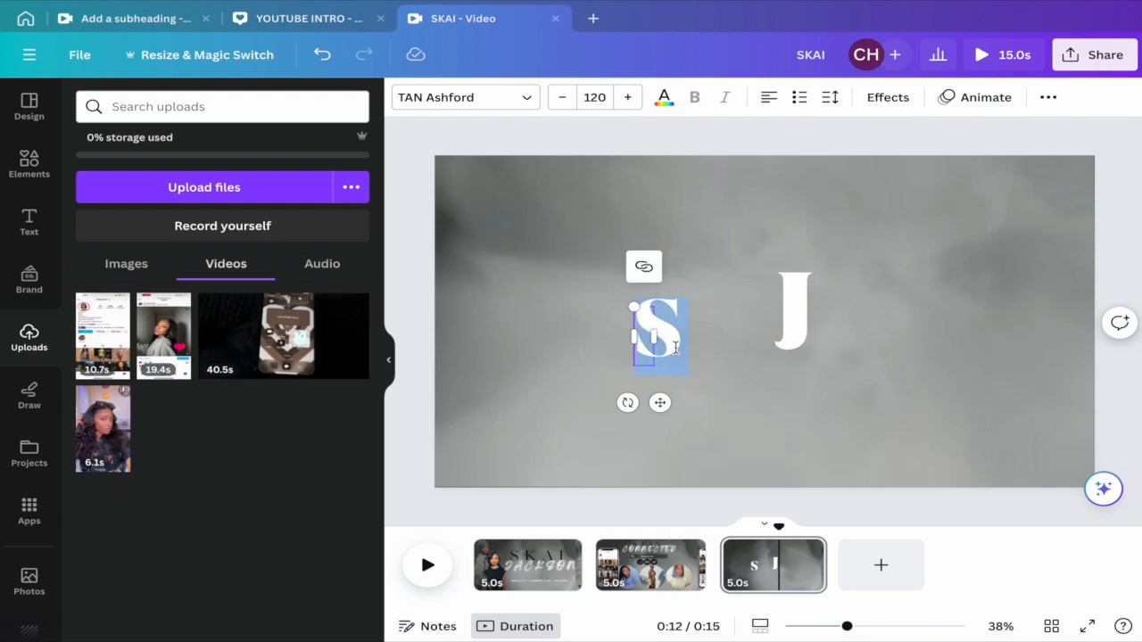
{"action": "left_click", "coordinate": [595, 98]}
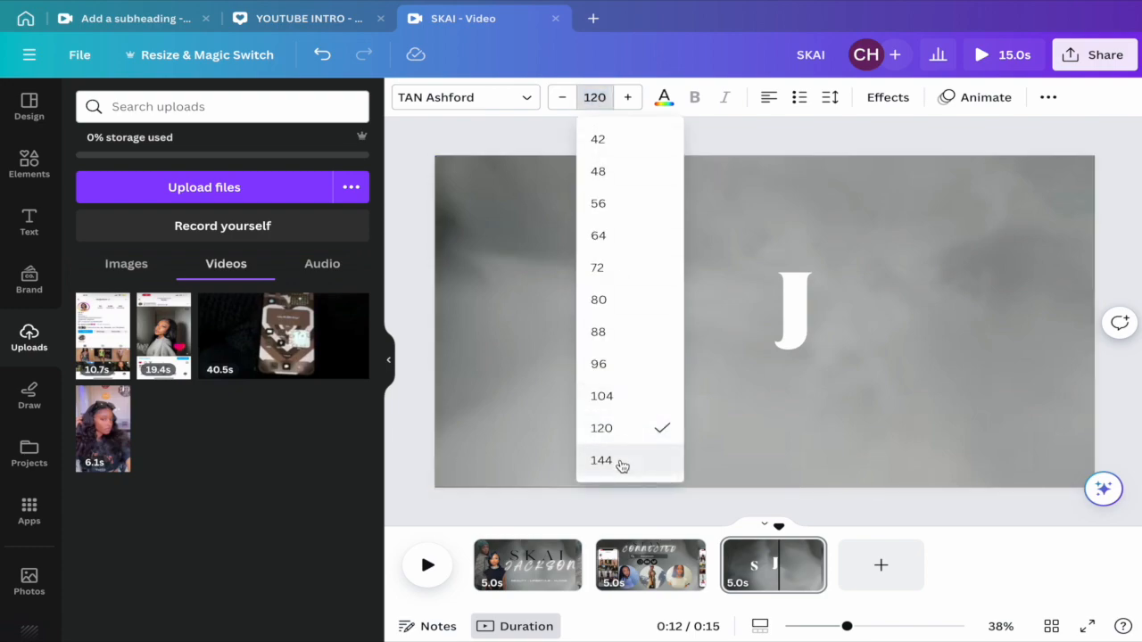
{"action": "left_click", "coordinate": [617, 461]}
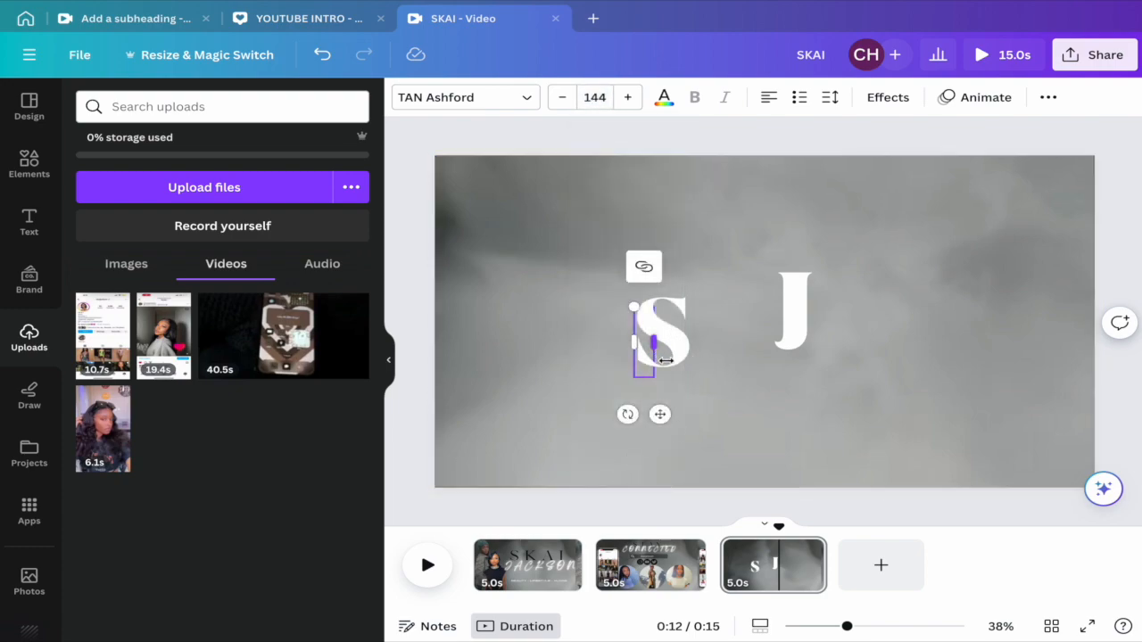
{"action": "left_click_drag", "start_coordinate": [634, 307], "coordinate": [606, 243]}
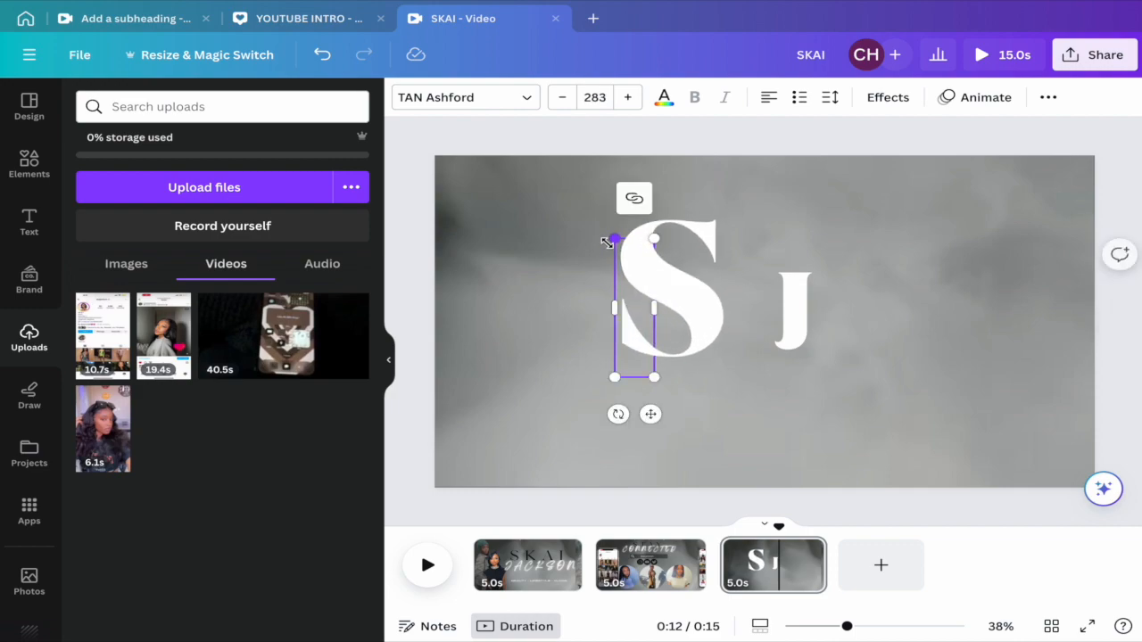
Step: Scale the "J" up to font size 282 and place it directly beside the "S"
{"action": "left_click", "coordinate": [795, 321]}
{"action": "left_click_drag", "start_coordinate": [833, 283], "coordinate": [868, 238]}
{"action": "left_click", "coordinate": [698, 393]}
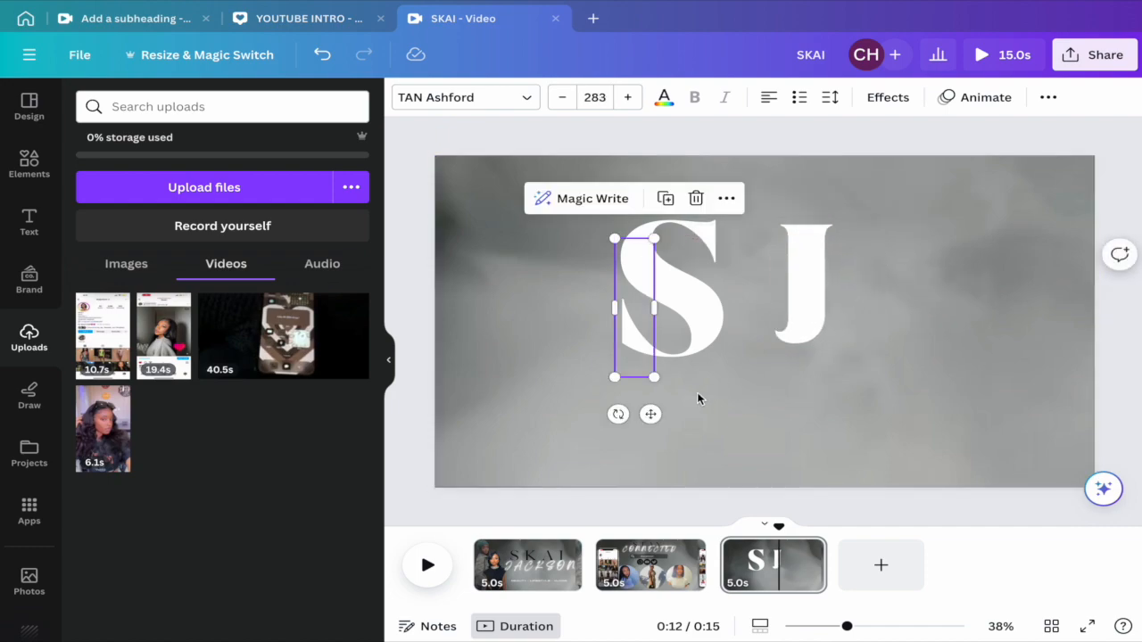
{"action": "left_click_drag", "start_coordinate": [797, 314], "coordinate": [789, 323]}
{"action": "mouse_move", "coordinate": [859, 246]}
{"action": "left_mouse_down"}
{"action": "mouse_move", "coordinate": [872, 227]}
{"action": "mouse_move", "coordinate": [866, 235]}
{"action": "left_mouse_up"}
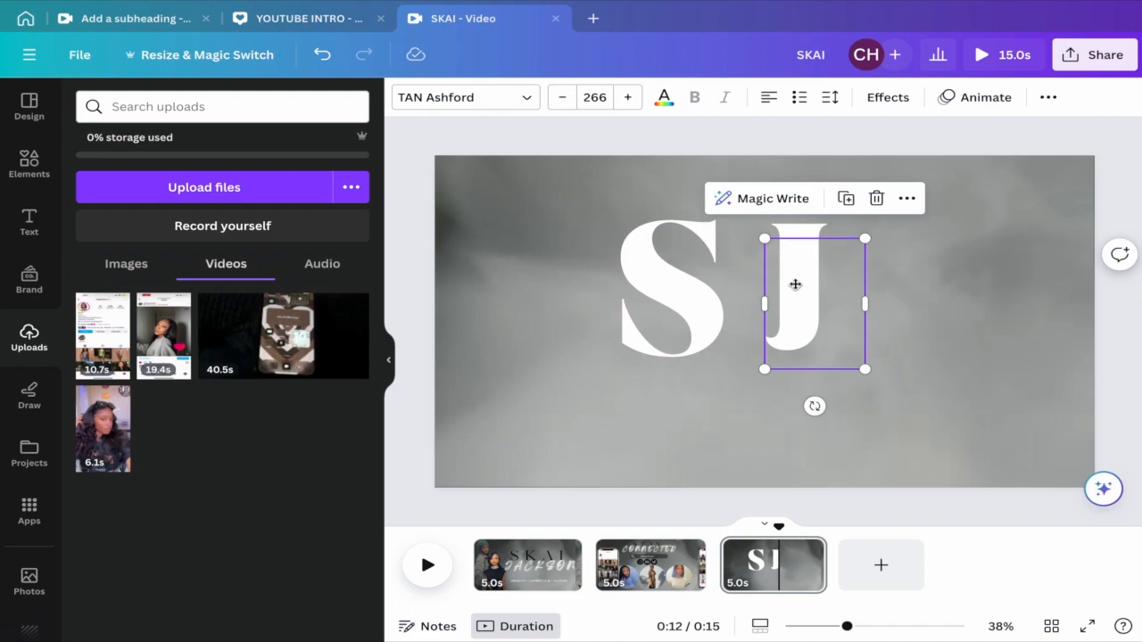
{"action": "left_click_drag", "start_coordinate": [799, 284], "coordinate": [769, 282]}
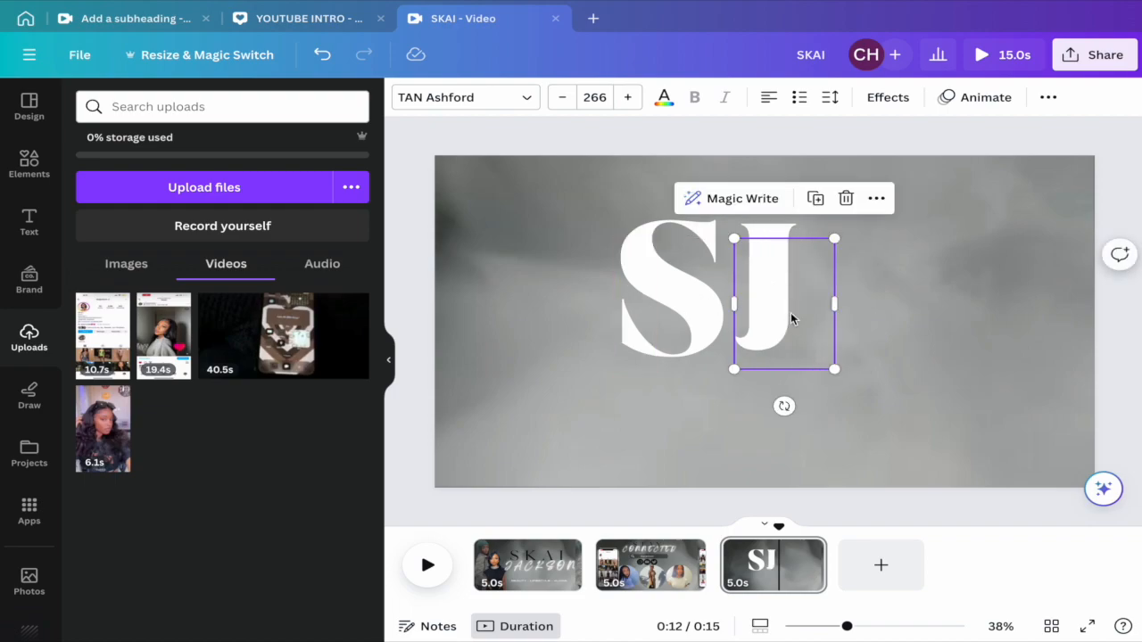
{"action": "left_click_drag", "start_coordinate": [834, 370], "coordinate": [838, 382]}
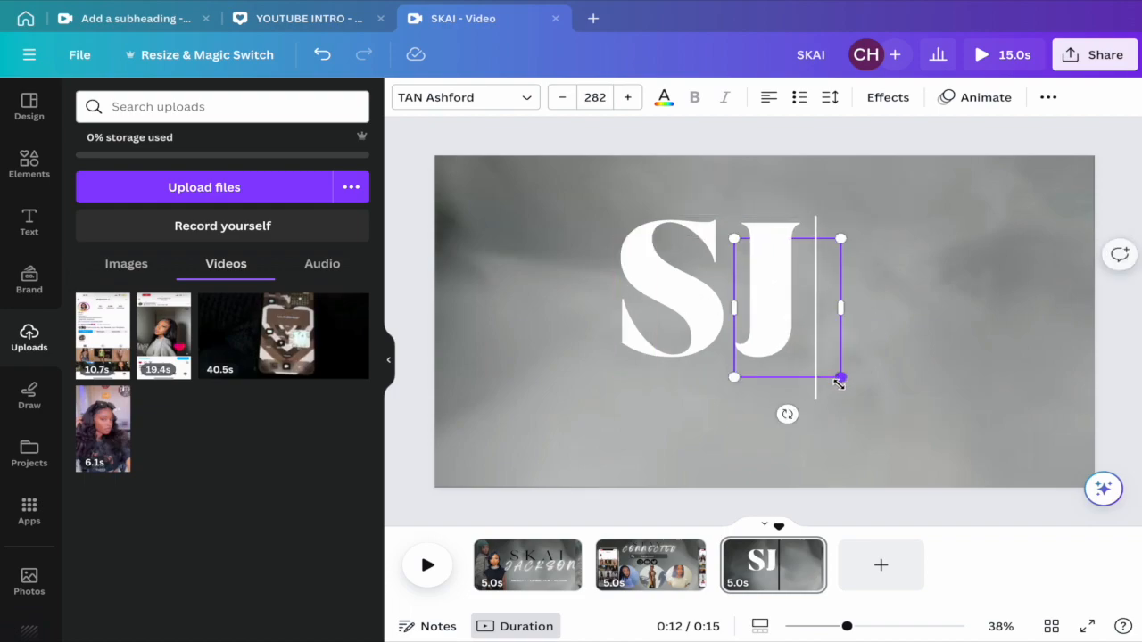
Step: Move the "J" to the vertical centre of the page and bring the "S" level beside it as a monogram
{"action": "left_click", "coordinate": [795, 327]}
{"action": "left_click", "coordinate": [773, 296]}
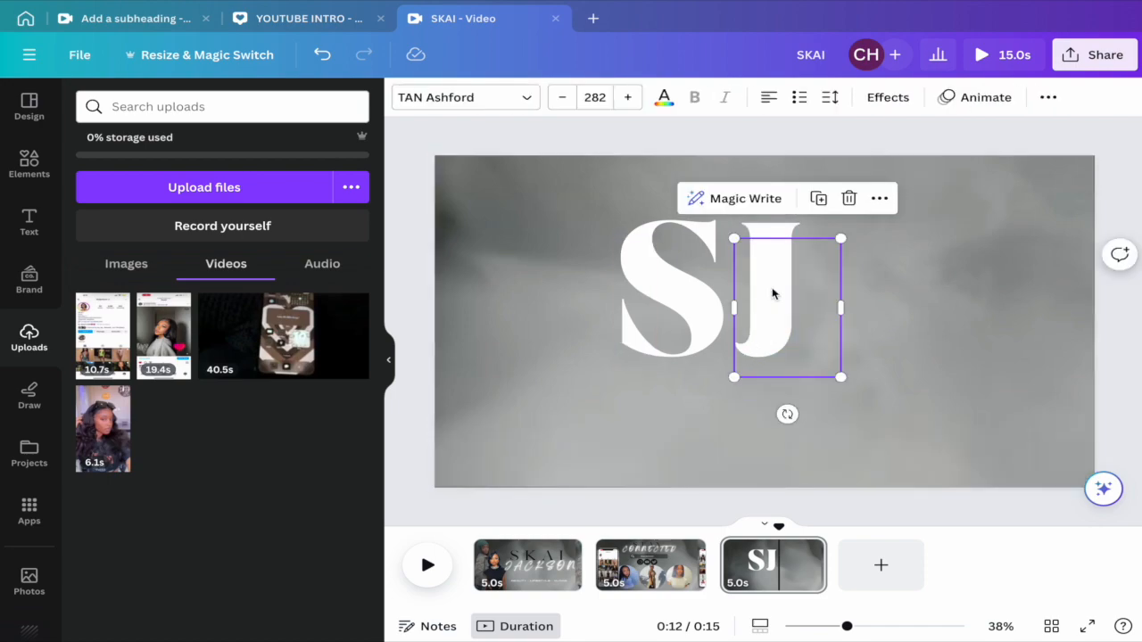
{"action": "left_click_drag", "start_coordinate": [769, 297], "coordinate": [803, 302]}
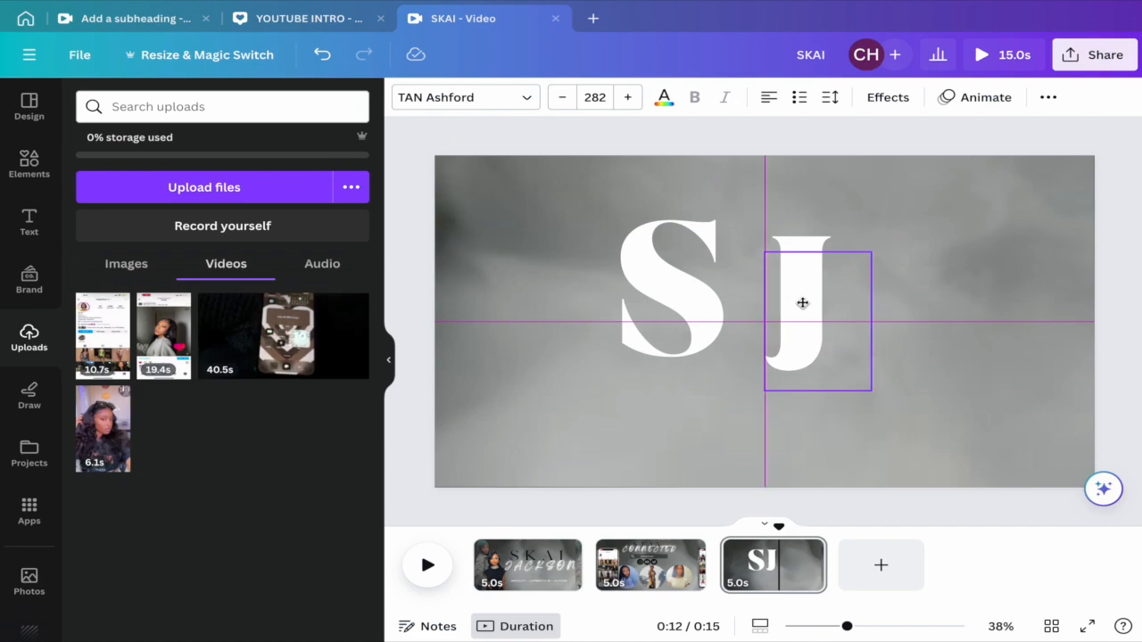
{"action": "left_click", "coordinate": [678, 278]}
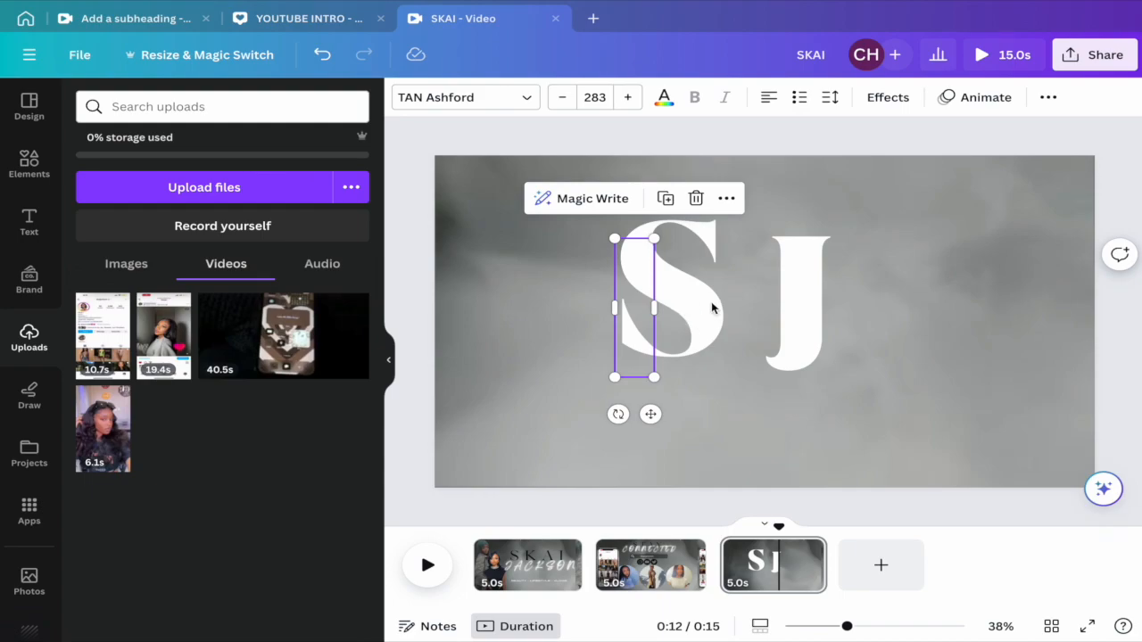
{"action": "left_click_drag", "start_coordinate": [659, 414], "coordinate": [693, 427]}
{"action": "left_click", "coordinate": [509, 313]}
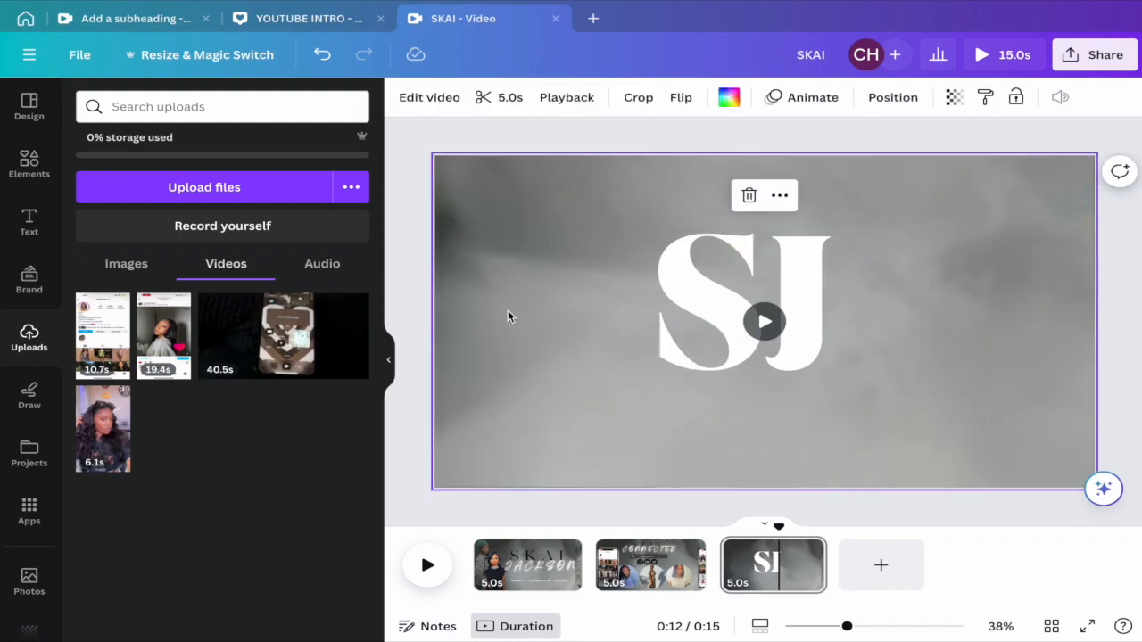
Step: Give the "S" a Rise text animation on enter with the direction set to downward
{"action": "left_click", "coordinate": [714, 280]}
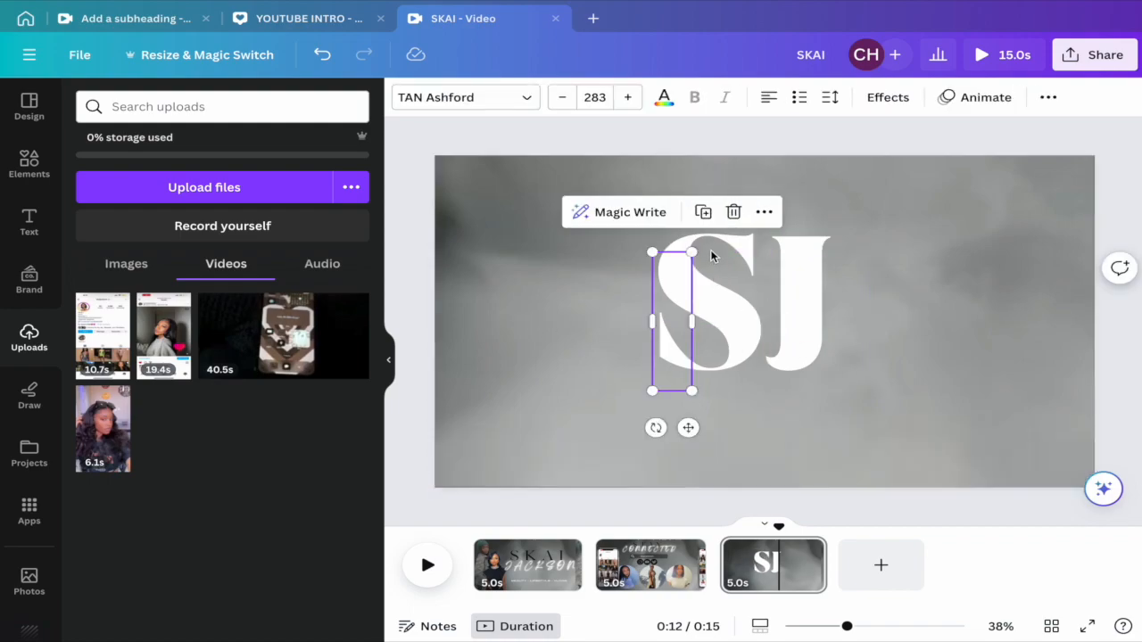
{"action": "left_click", "coordinate": [986, 98]}
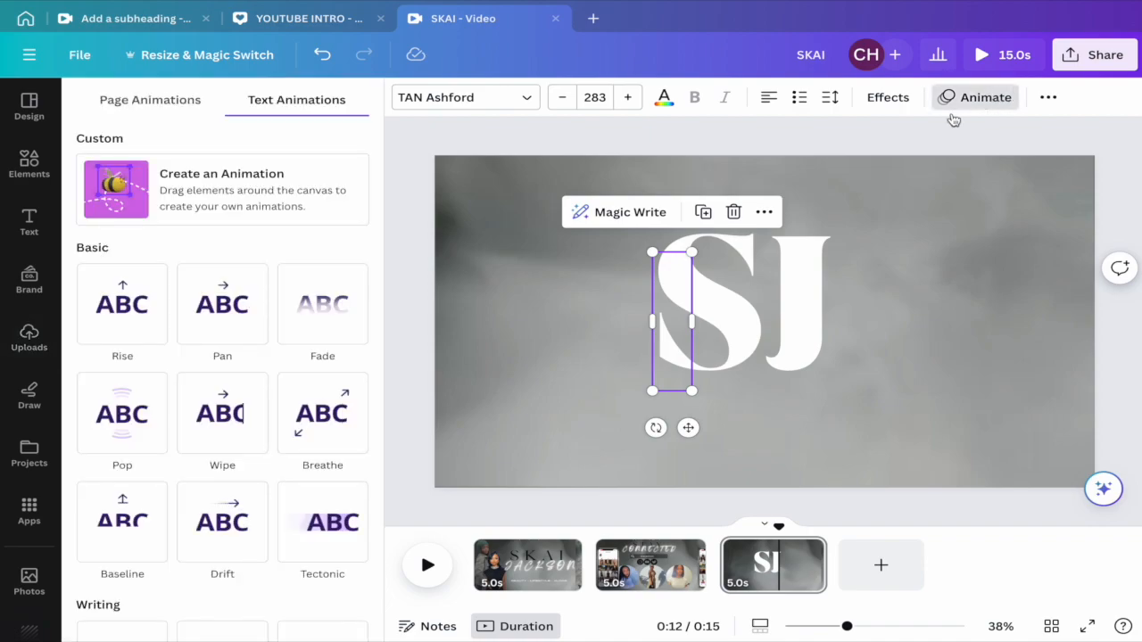
{"action": "scroll", "coordinate": [224, 348], "scroll_direction": "down", "scroll_amount": 1}
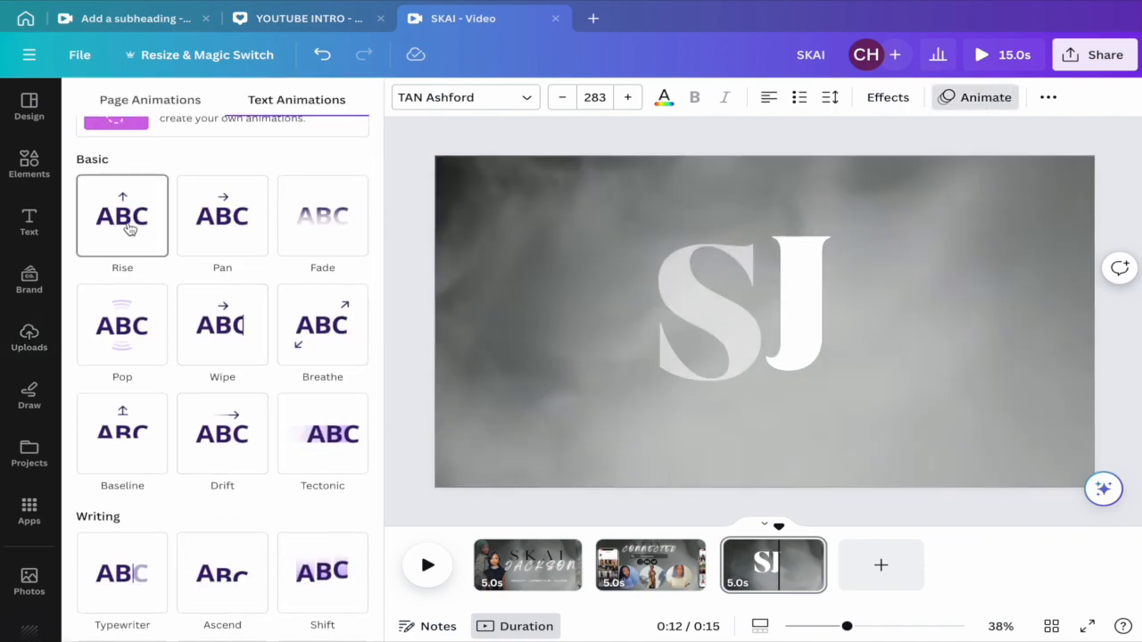
{"action": "left_click", "coordinate": [123, 216]}
{"action": "left_click", "coordinate": [204, 516]}
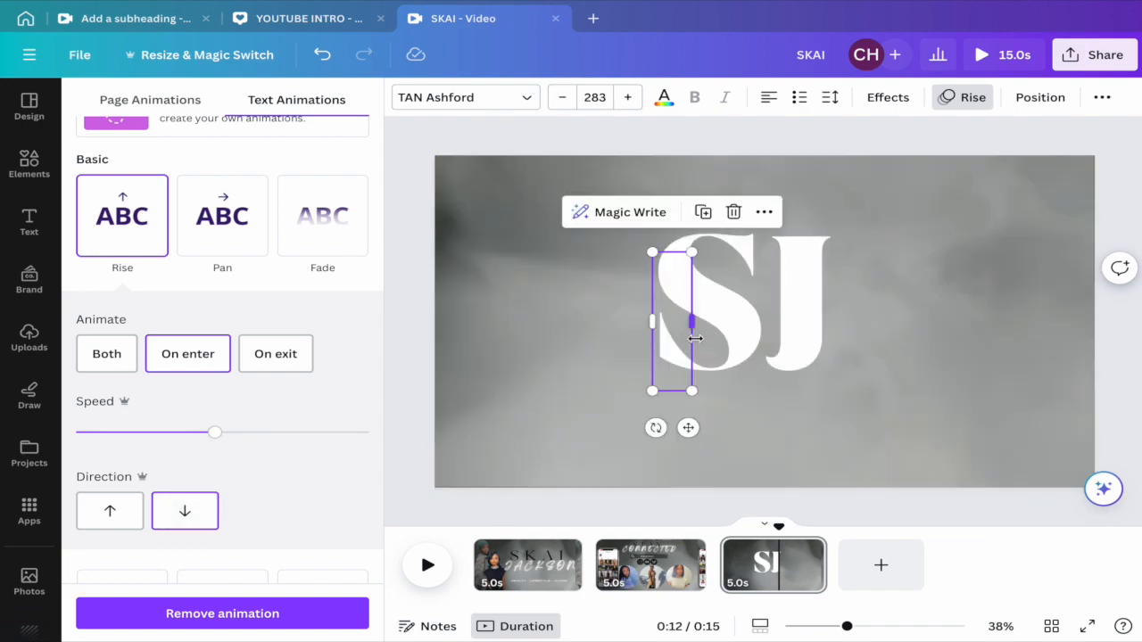
Step: Give the "J" a Rise text animation on enter with the direction set to upward
{"action": "left_click", "coordinate": [803, 314]}
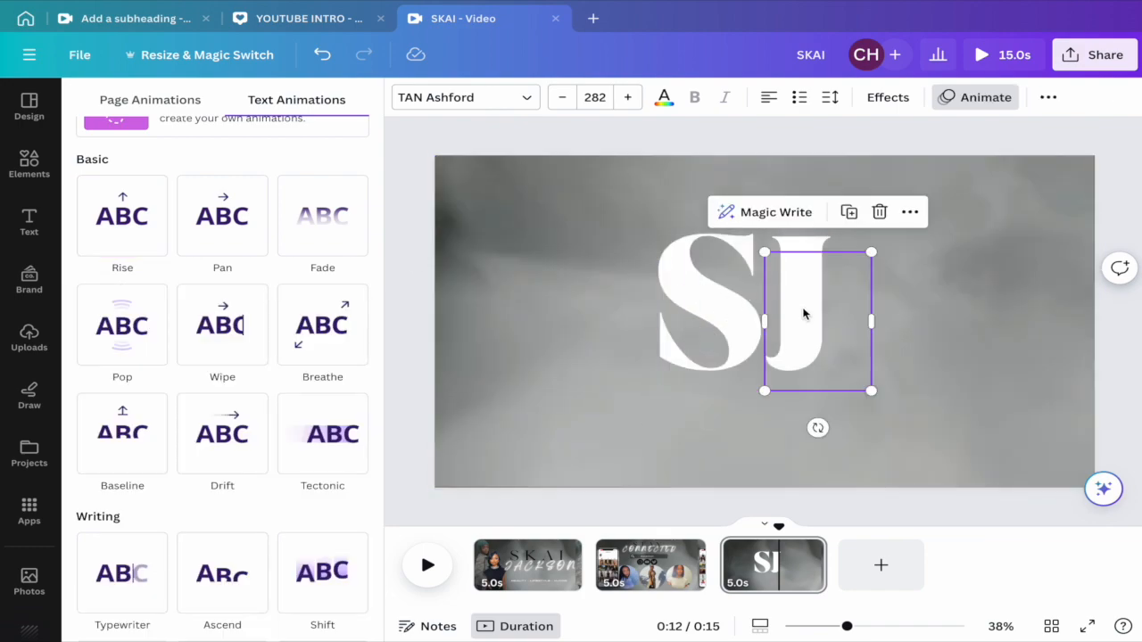
{"action": "left_click", "coordinate": [126, 235]}
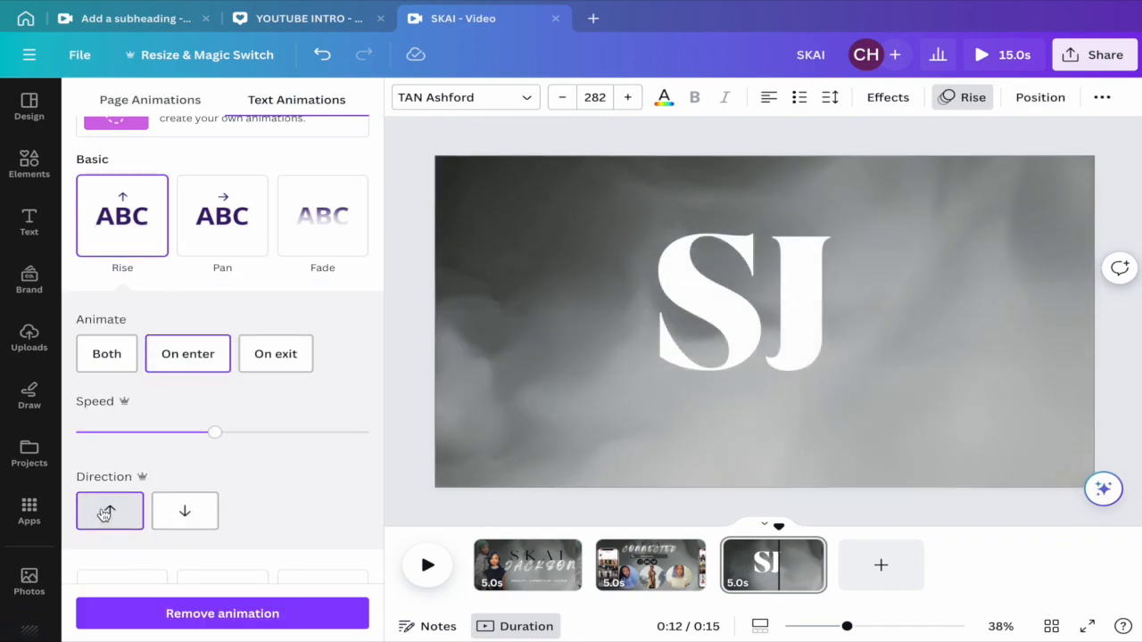
{"action": "left_click", "coordinate": [413, 363]}
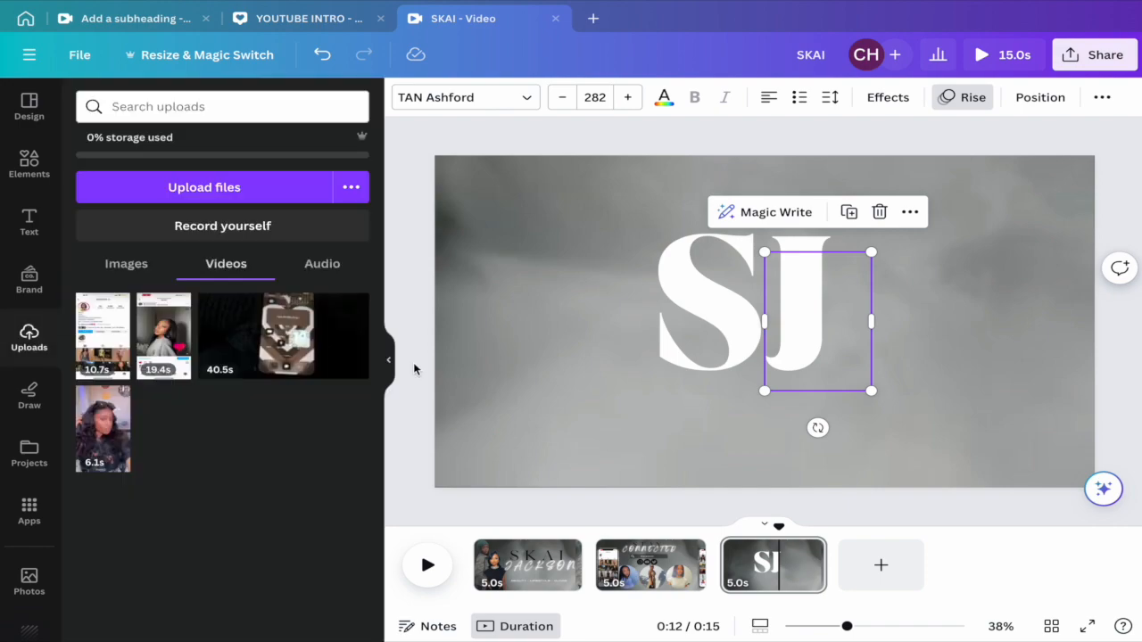
Step: Play the third page from its start to preview the monogram animation
{"action": "left_click", "coordinate": [731, 584]}
{"action": "left_click", "coordinate": [425, 568]}
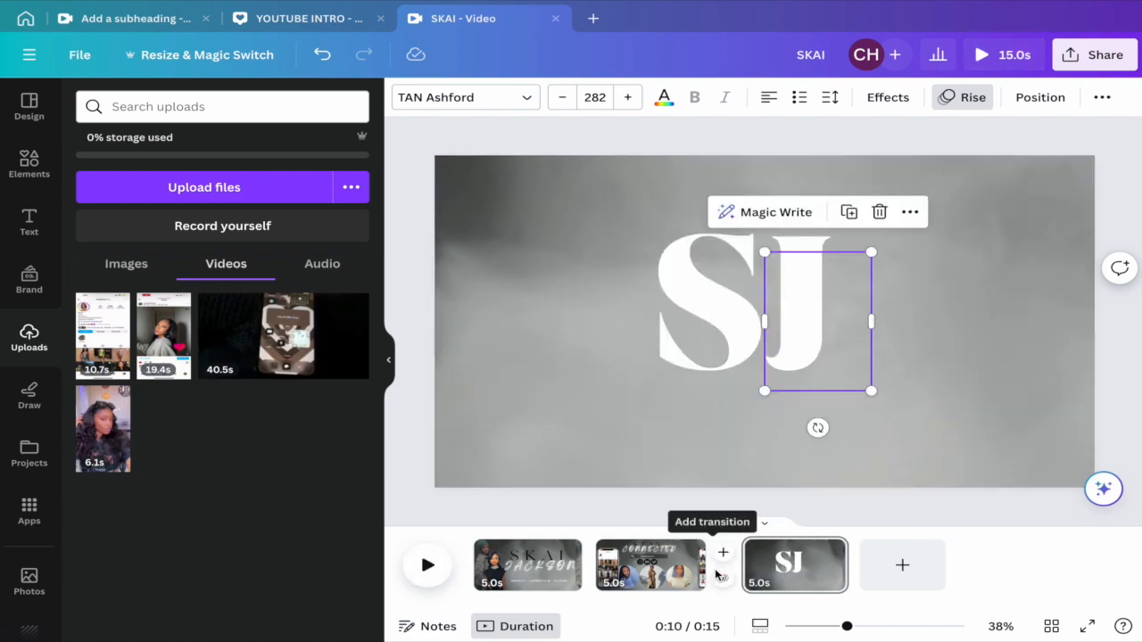
{"action": "left_click", "coordinate": [426, 568]}
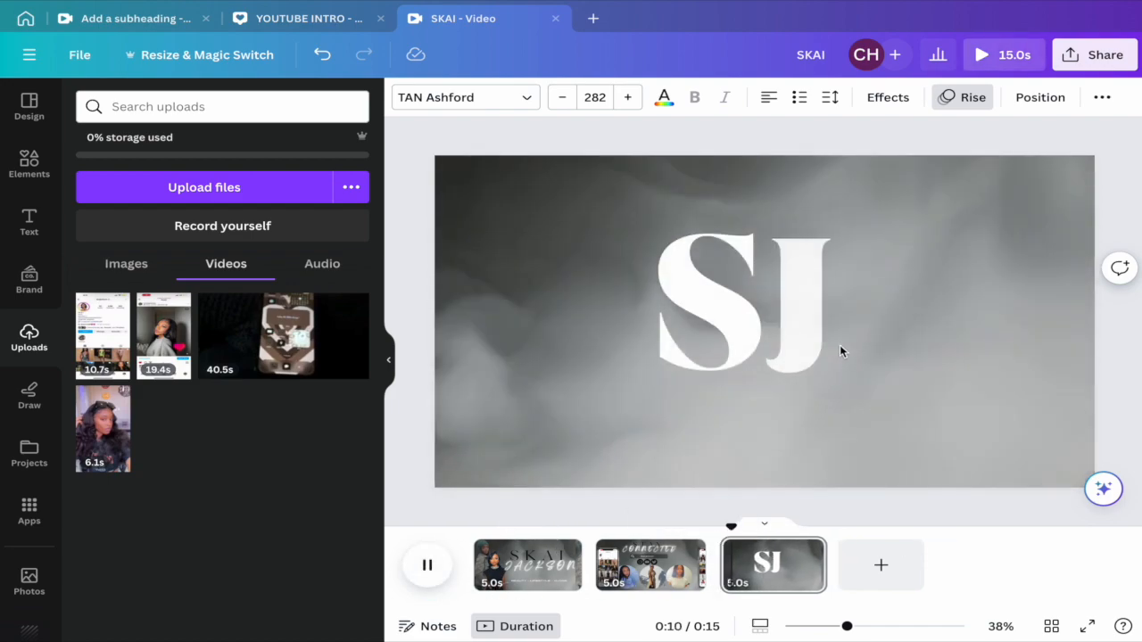
{"action": "left_click", "coordinate": [428, 565]}
Step: Search the elements for "subscribe" and place the dark grey subscribe graphic with the bell directly below the "SJ" monogram
{"action": "left_click", "coordinate": [28, 163]}
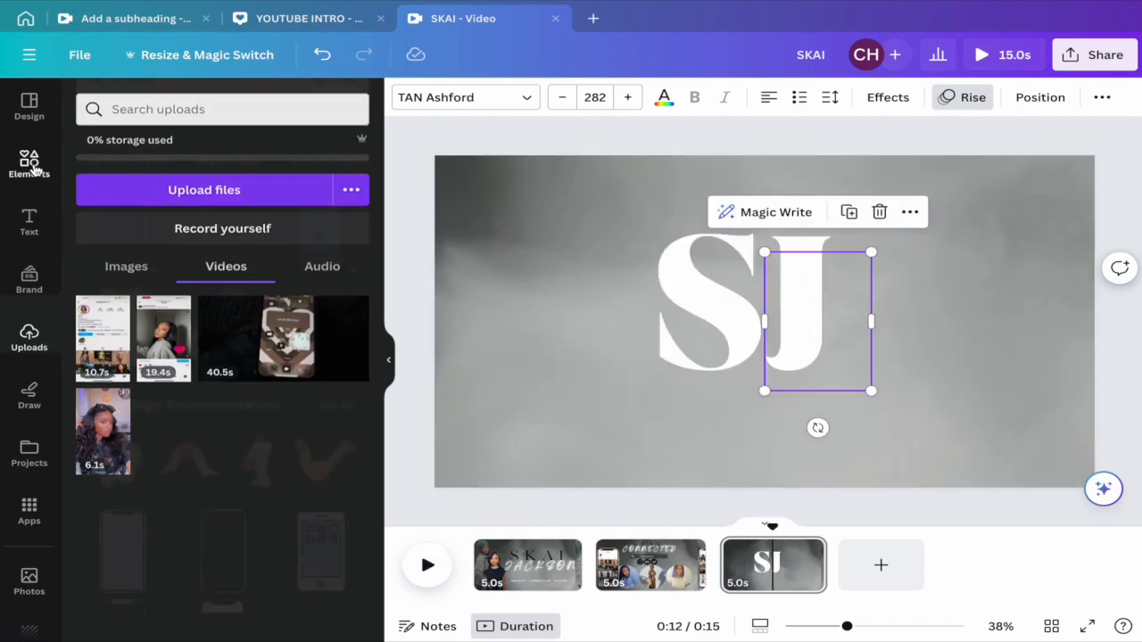
{"action": "left_click", "coordinate": [318, 109]}
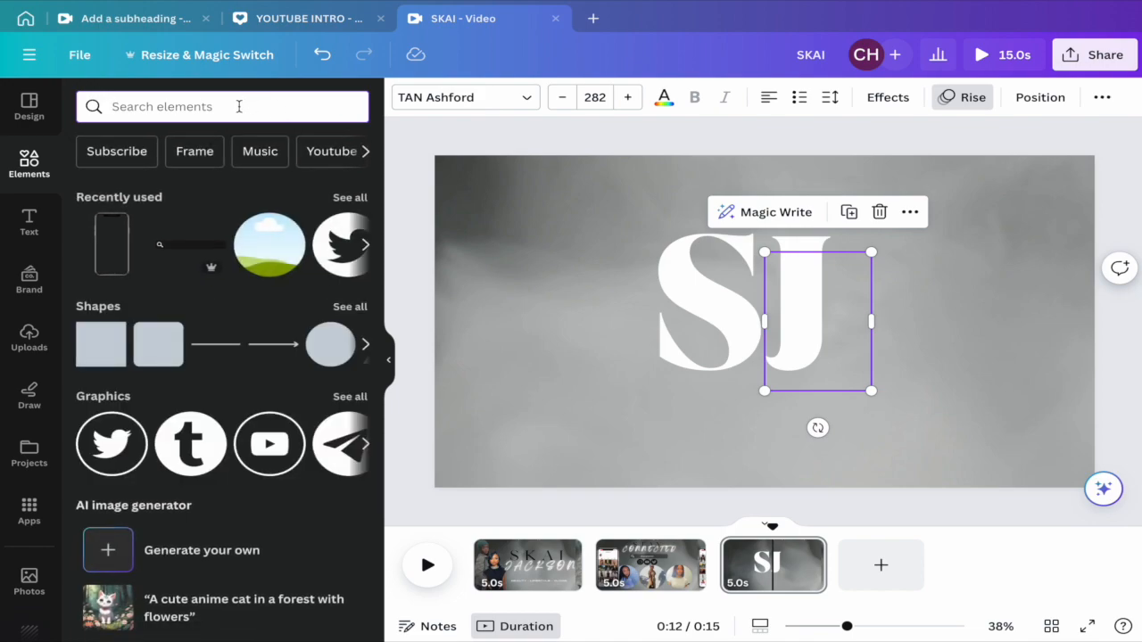
{"action": "type", "text": "subscri"}
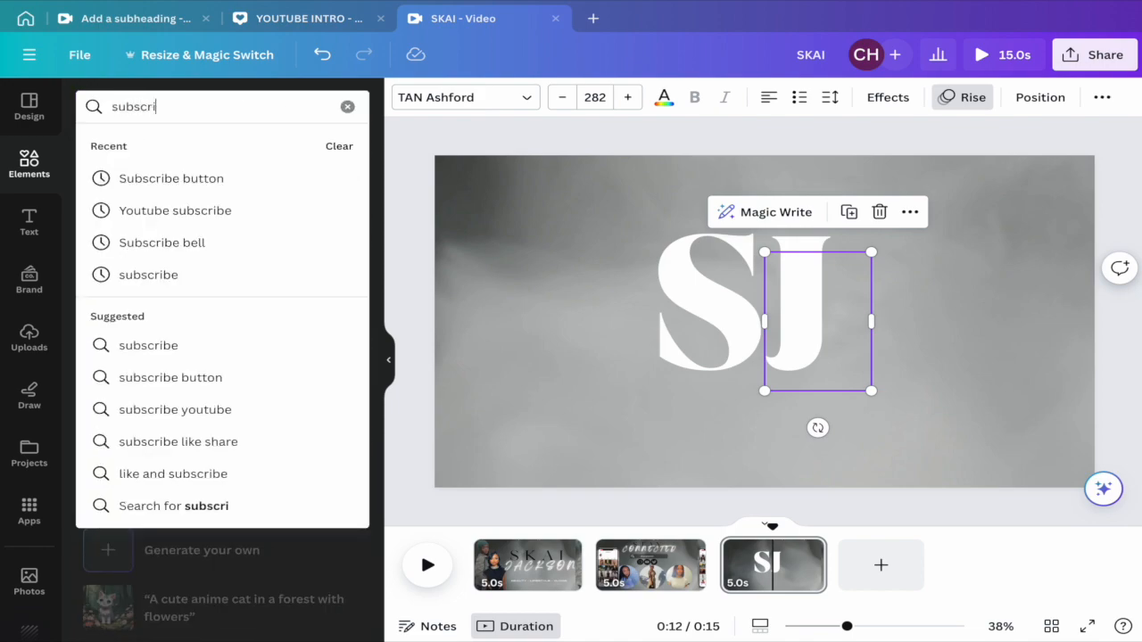
{"action": "type", "text": "be"}
{"action": "key", "text": "Return"}
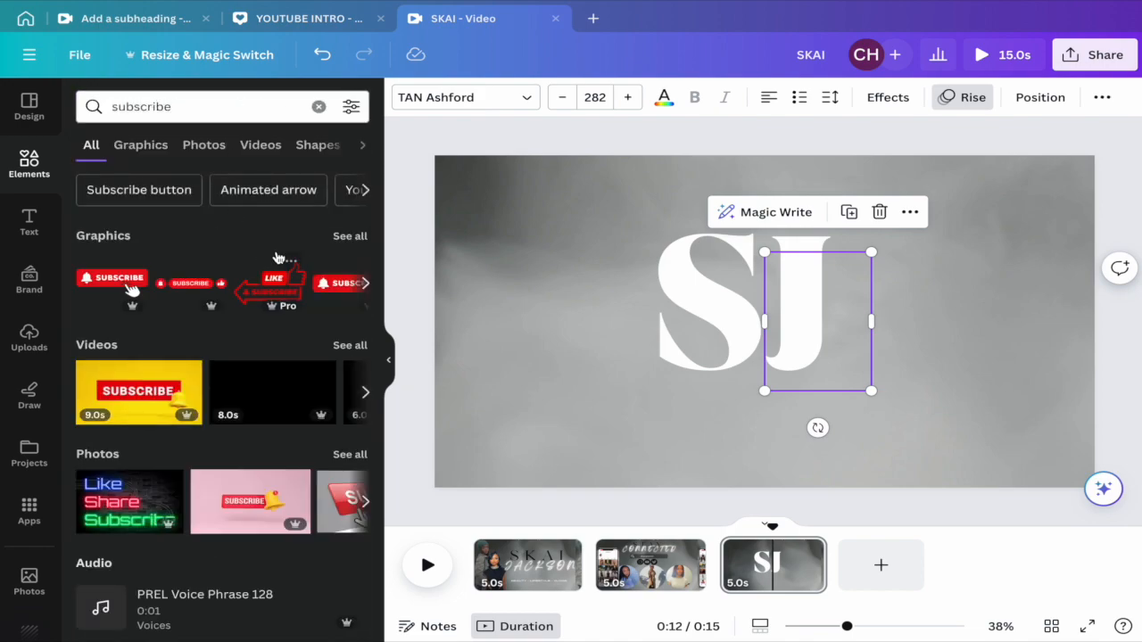
{"action": "left_click", "coordinate": [343, 237]}
{"action": "scroll", "coordinate": [219, 477], "scroll_direction": "down", "scroll_amount": 3}
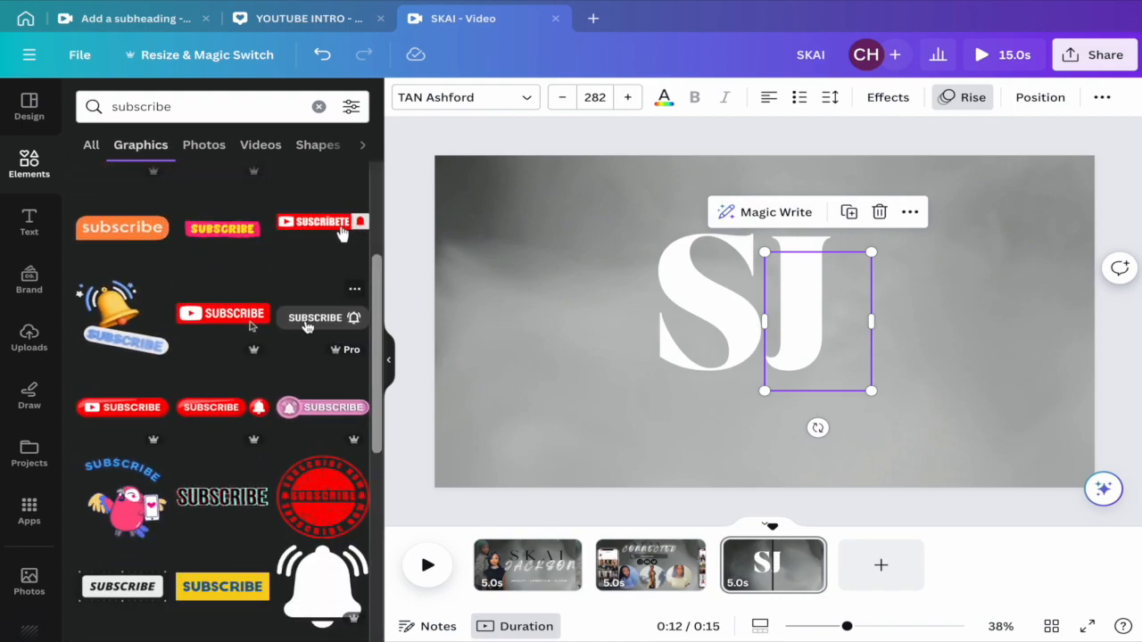
{"action": "left_click", "coordinate": [306, 327]}
{"action": "left_click_drag", "start_coordinate": [883, 331], "coordinate": [873, 415]}
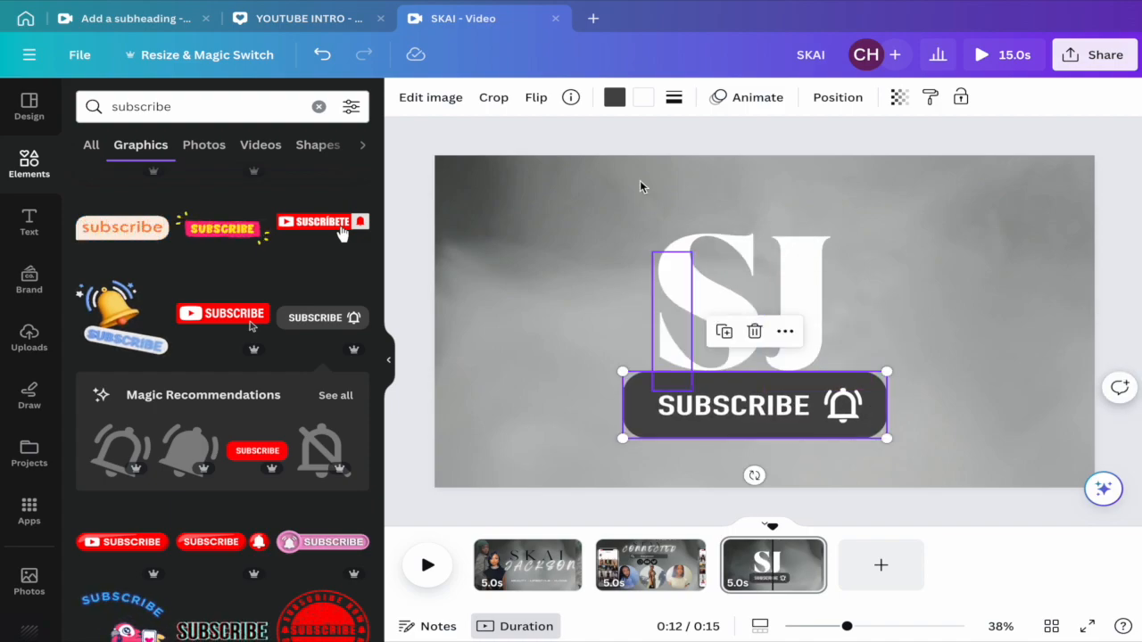
Step: Recolour the subscribe graphic to the medium grey default solid colour and move it slightly lower beneath the monogram
{"action": "left_click", "coordinate": [615, 97]}
{"action": "scroll", "coordinate": [247, 470], "scroll_direction": "down", "scroll_amount": 2}
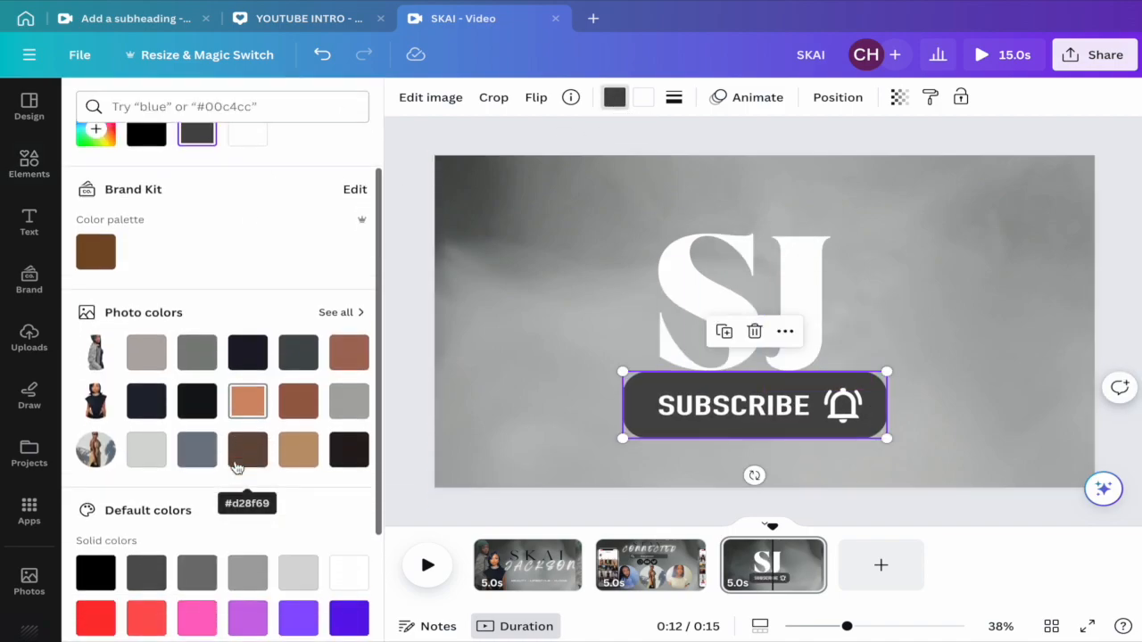
{"action": "left_click", "coordinate": [188, 561]}
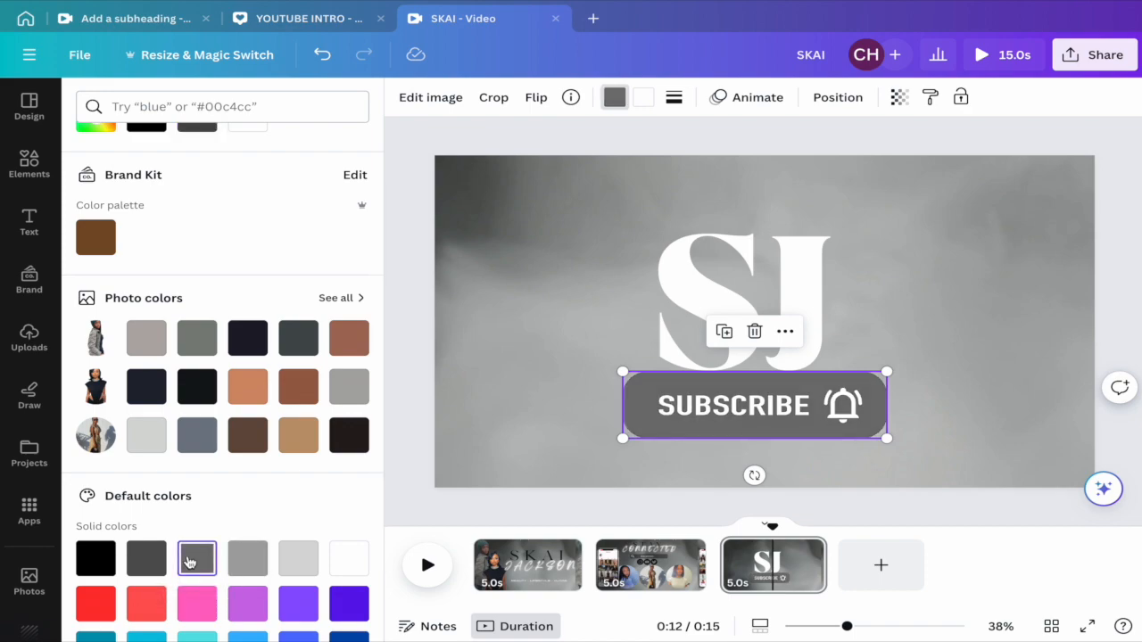
{"action": "left_click", "coordinate": [148, 560]}
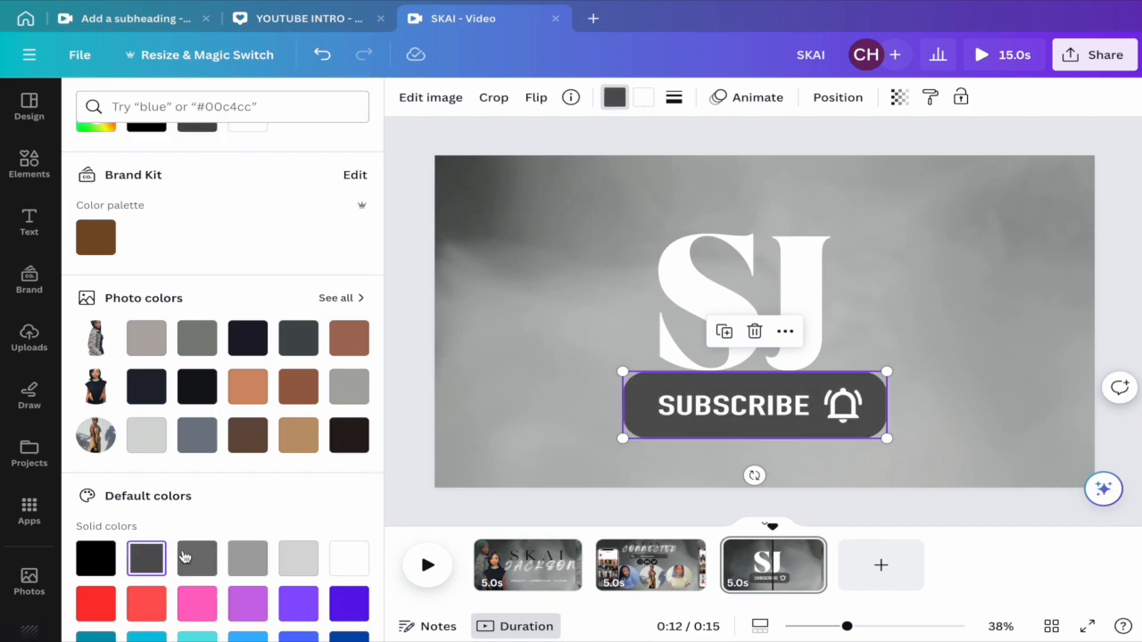
{"action": "left_click", "coordinate": [193, 559]}
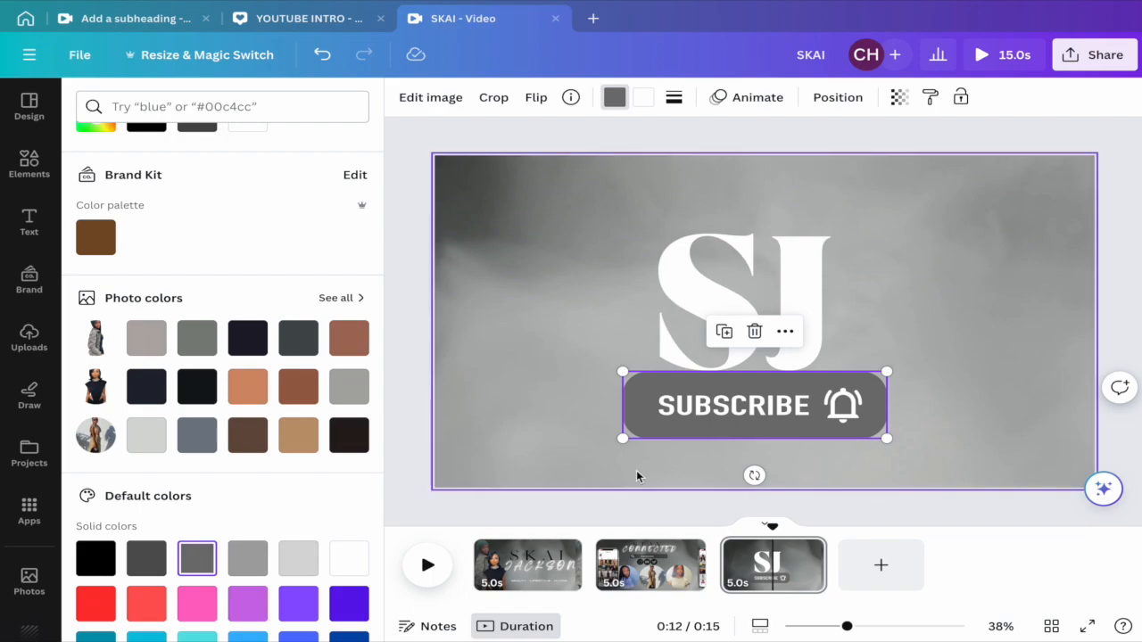
{"action": "left_click_drag", "start_coordinate": [743, 416], "coordinate": [742, 434]}
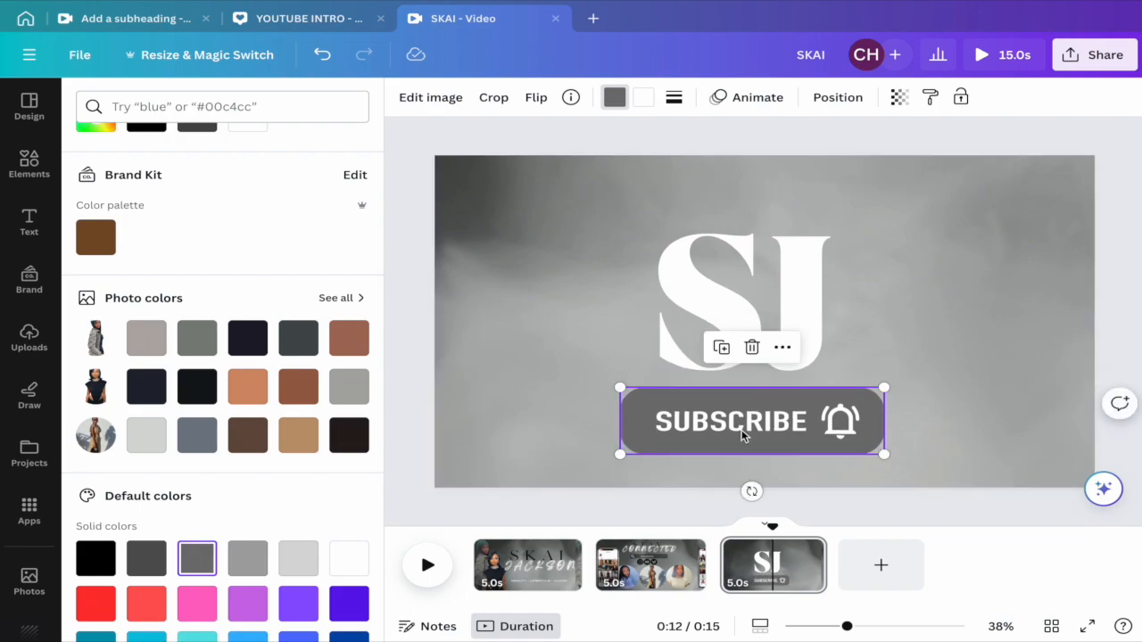
Step: Search the elements for "click mouse" and show all matching graphics
{"action": "left_click", "coordinate": [42, 170]}
{"action": "left_click", "coordinate": [227, 109]}
{"action": "type", "text": "c"}
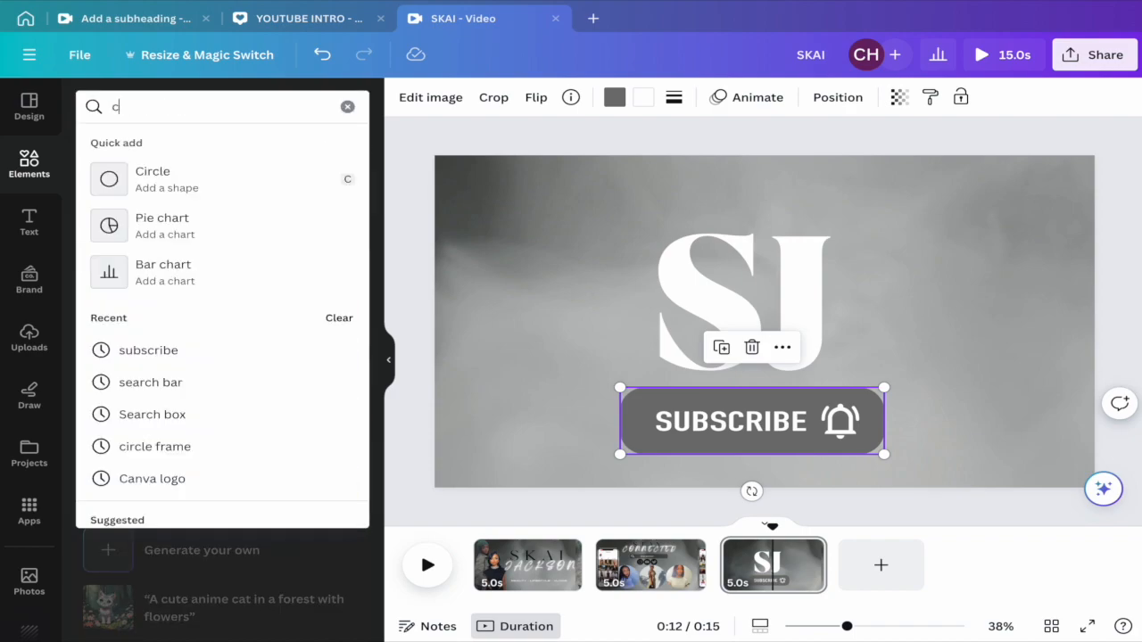
{"action": "type", "text": "lick"}
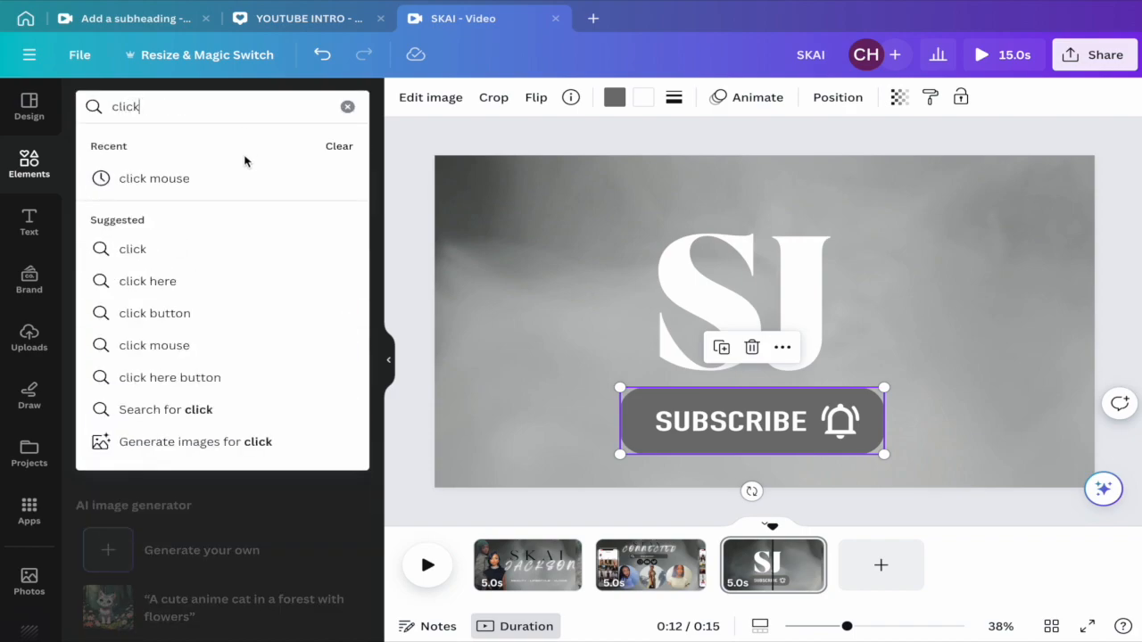
{"action": "left_click", "coordinate": [163, 179]}
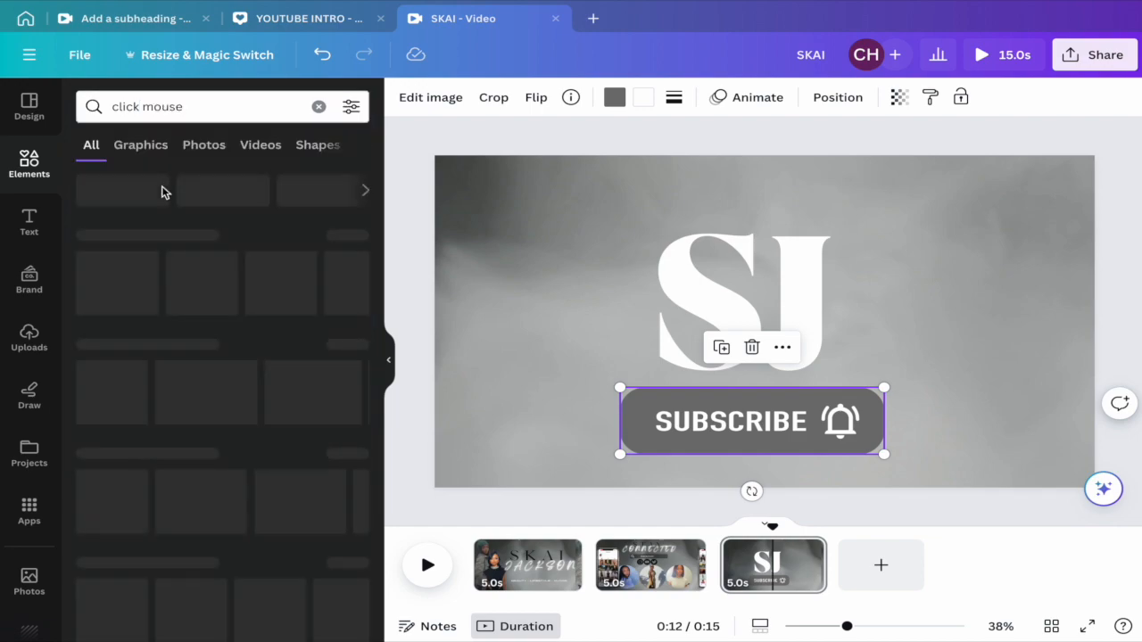
{"action": "left_click", "coordinate": [350, 237]}
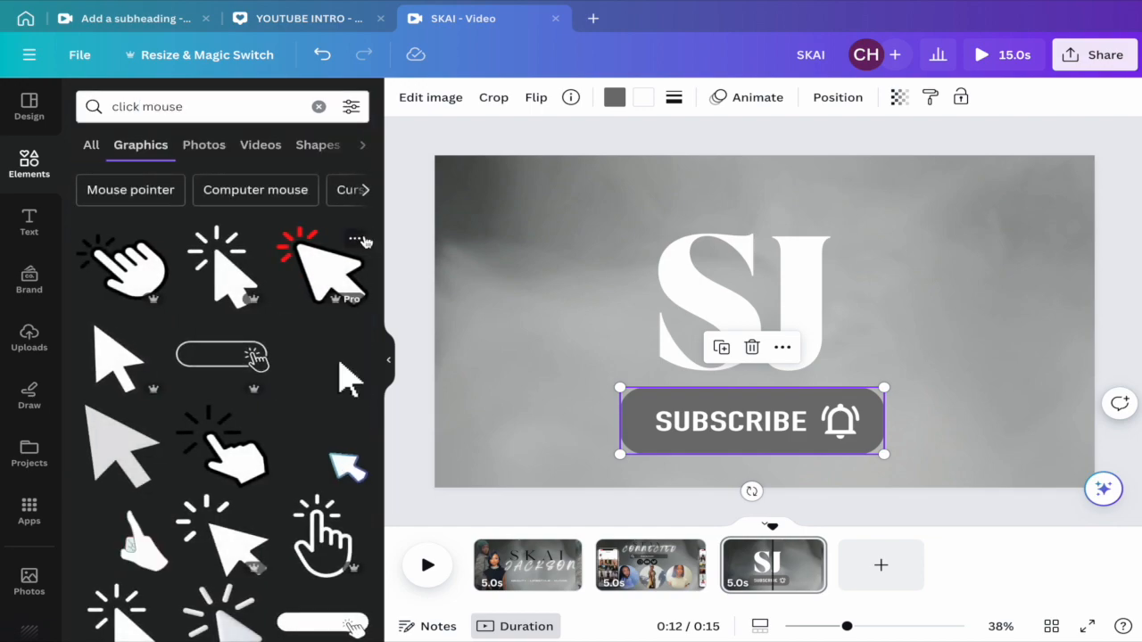
Step: Add the animated pixel-style cursor graphic, shrink it to about the subscribe button's height and place it over the bell
{"action": "left_click", "coordinate": [335, 371]}
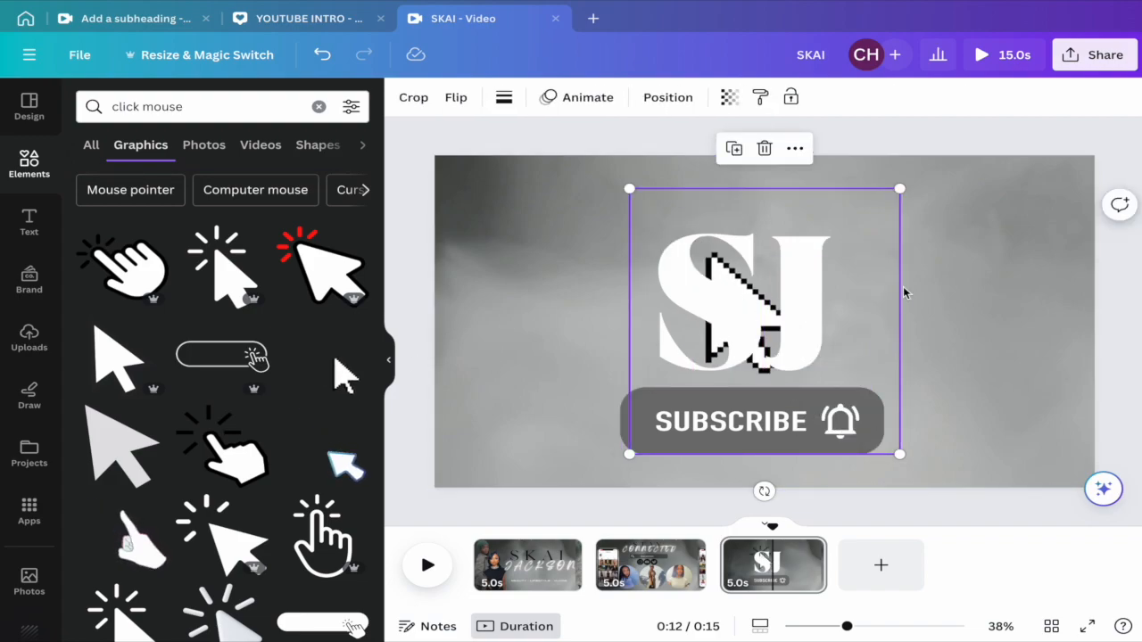
{"action": "left_click_drag", "start_coordinate": [898, 189], "coordinate": [698, 389]}
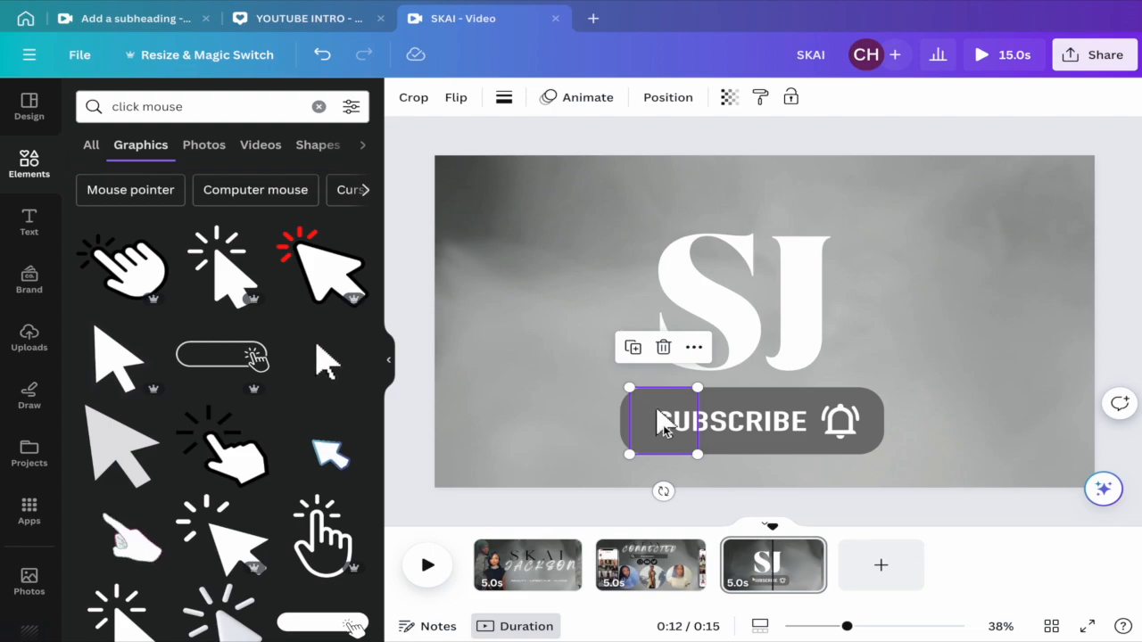
{"action": "left_click_drag", "start_coordinate": [671, 436], "coordinate": [848, 431]}
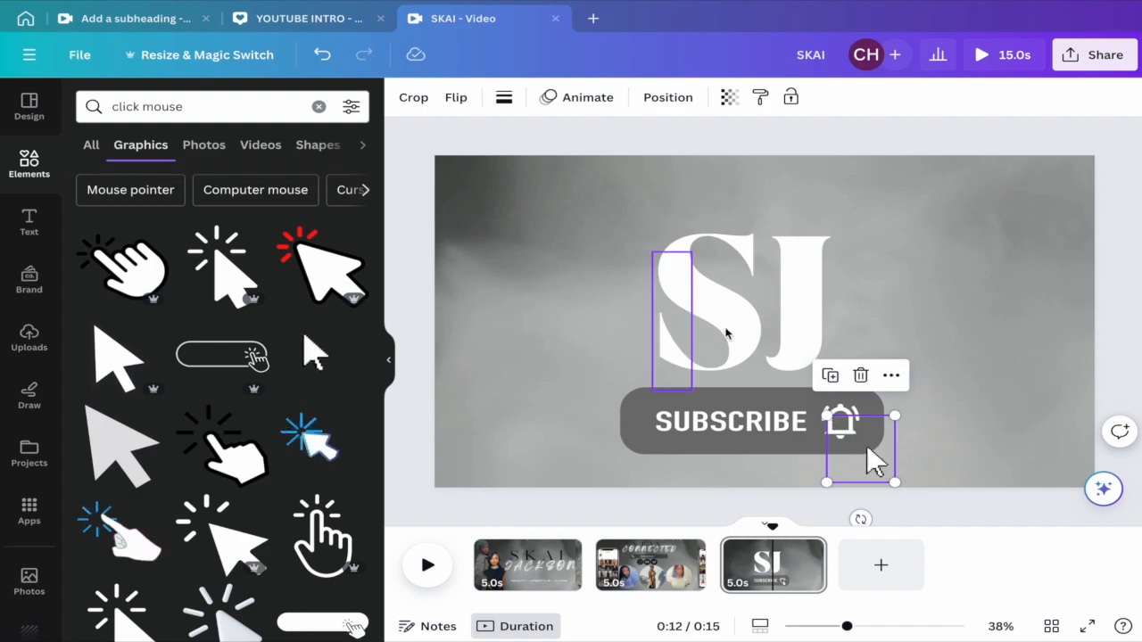
Step: Apply a Rise element animation on enter, moving upward, to the subscribe graphic
{"action": "left_click", "coordinate": [650, 407]}
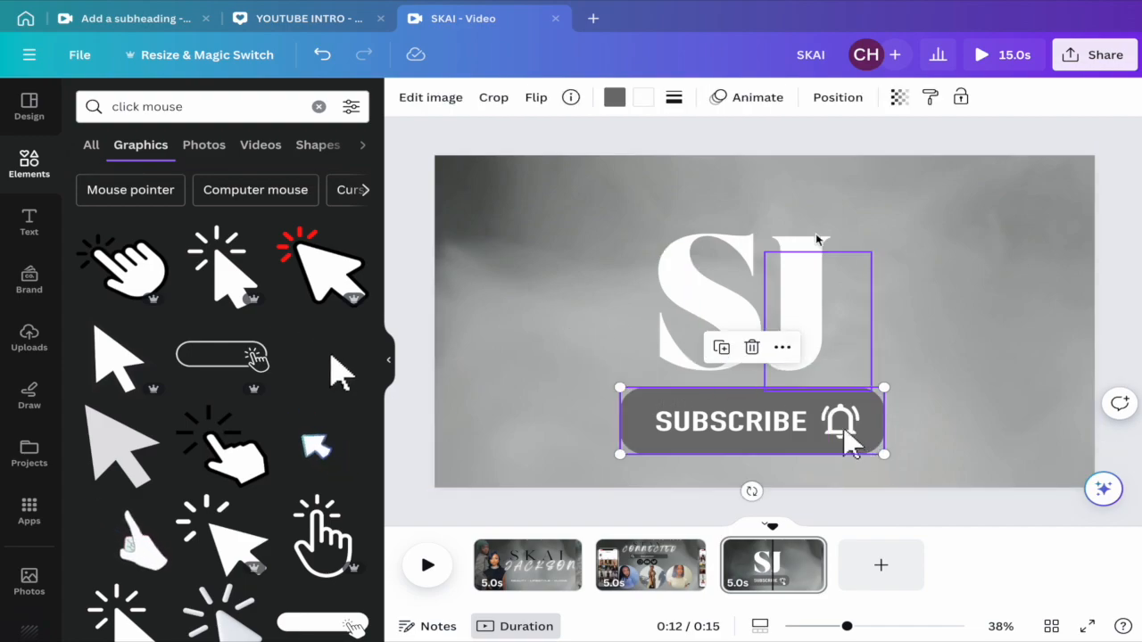
{"action": "left_click", "coordinate": [753, 100]}
{"action": "left_click", "coordinate": [145, 336]}
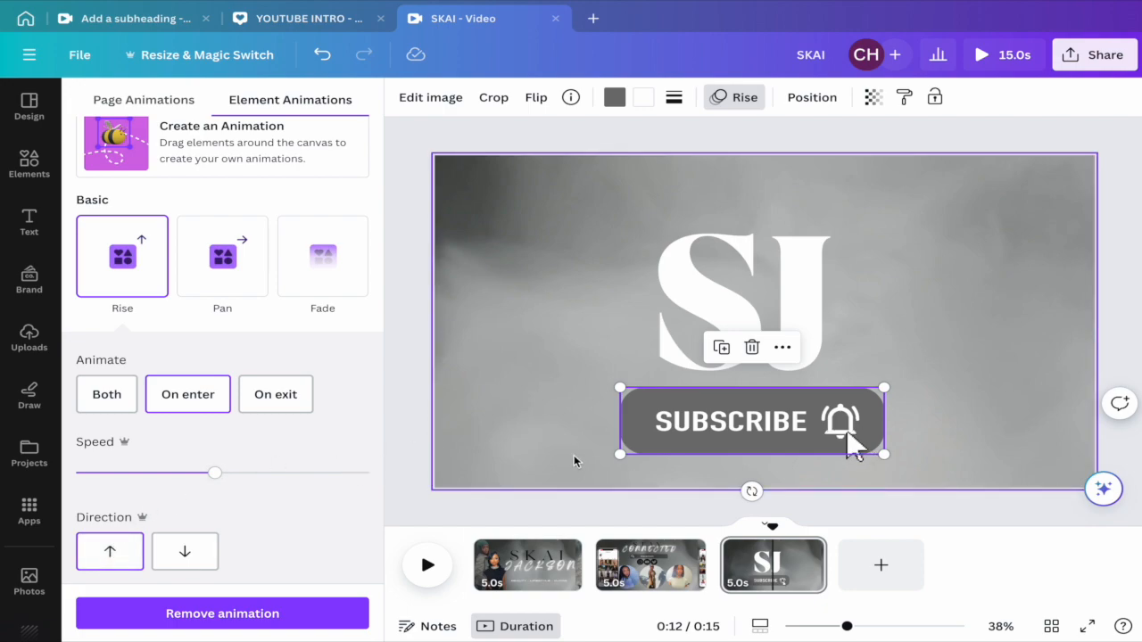
Step: Apply a Rise element animation on enter, moving upward, to the cursor graphic over the bell
{"action": "left_click", "coordinate": [853, 453]}
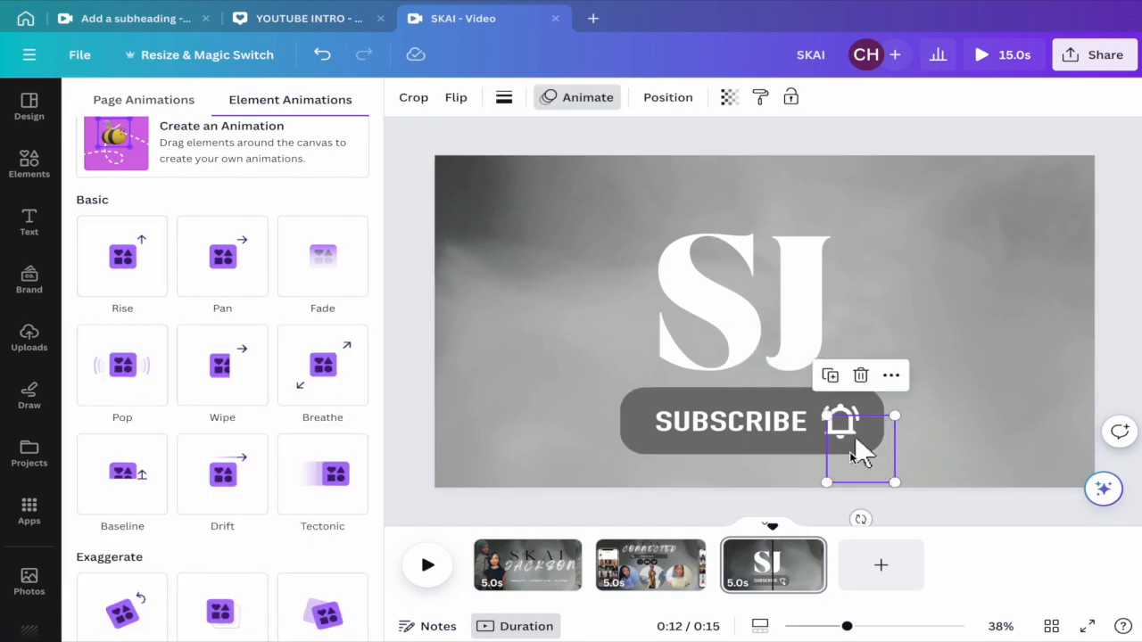
{"action": "left_click", "coordinate": [571, 96]}
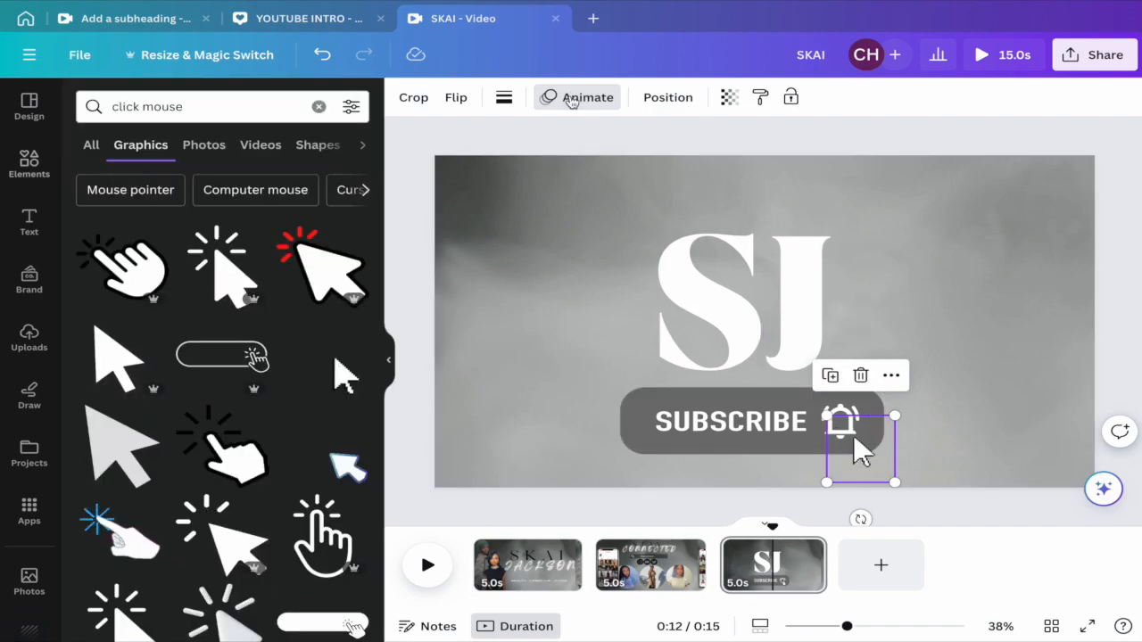
{"action": "left_click", "coordinate": [571, 96]}
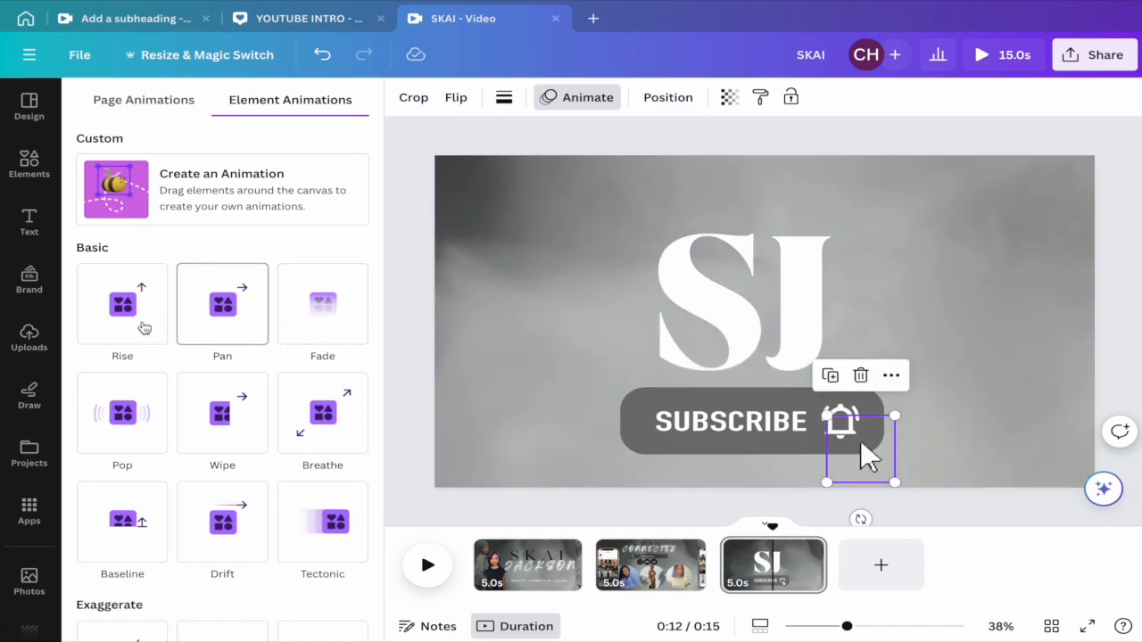
{"action": "left_click", "coordinate": [123, 325]}
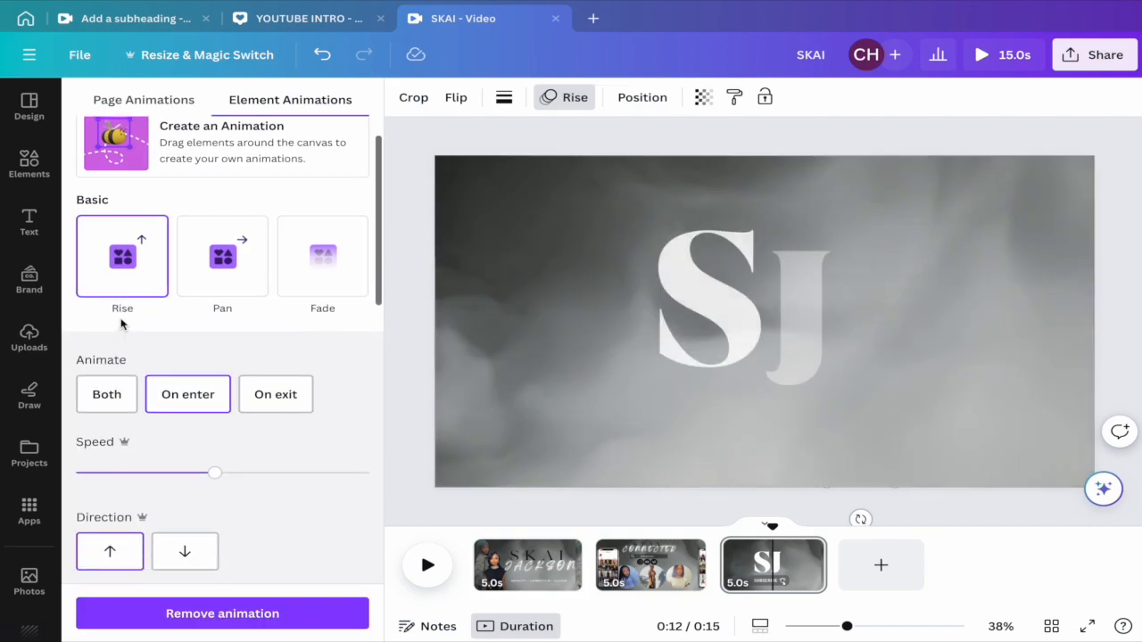
{"action": "left_click", "coordinate": [415, 246]}
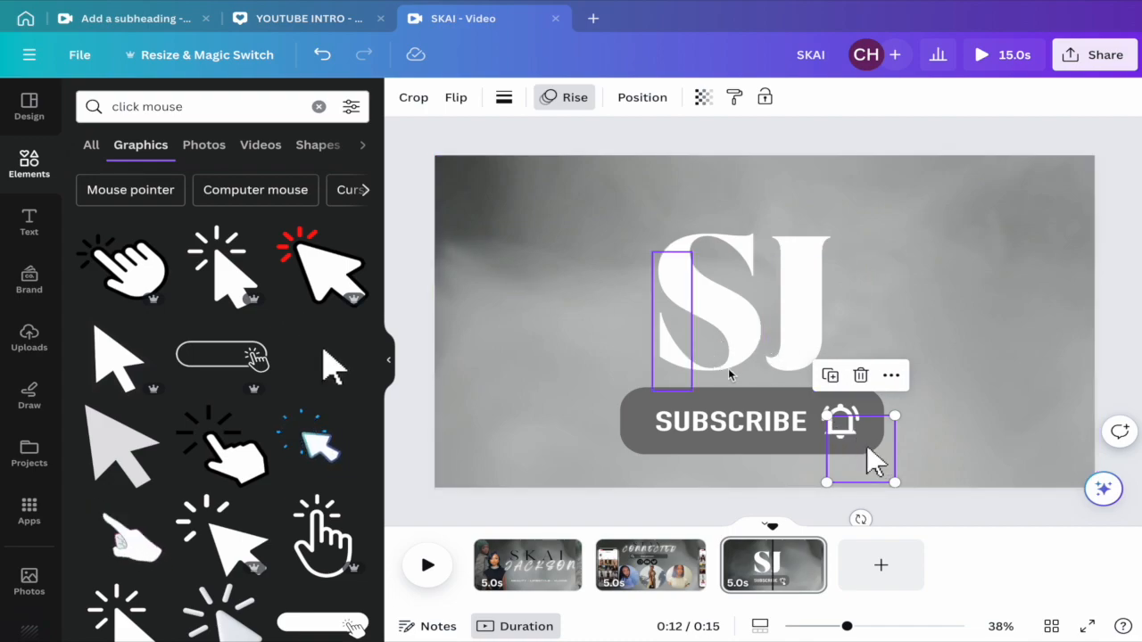
Step: Try the Hollow text effect on the letters J and S of the "SJ" title
{"action": "left_click", "coordinate": [781, 355]}
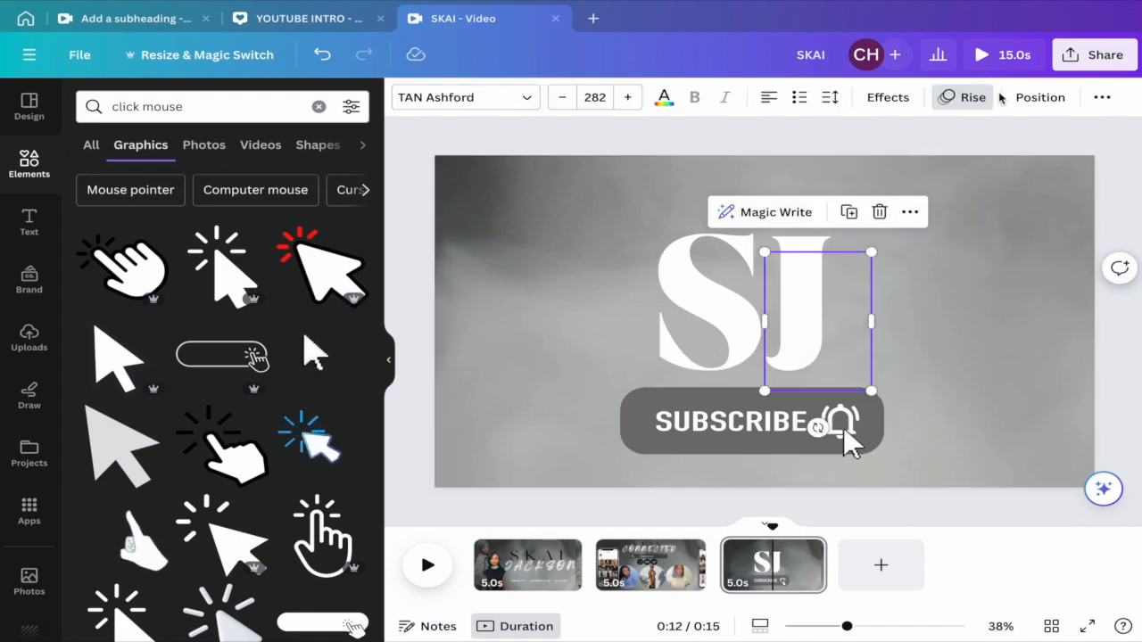
{"action": "left_click", "coordinate": [896, 100]}
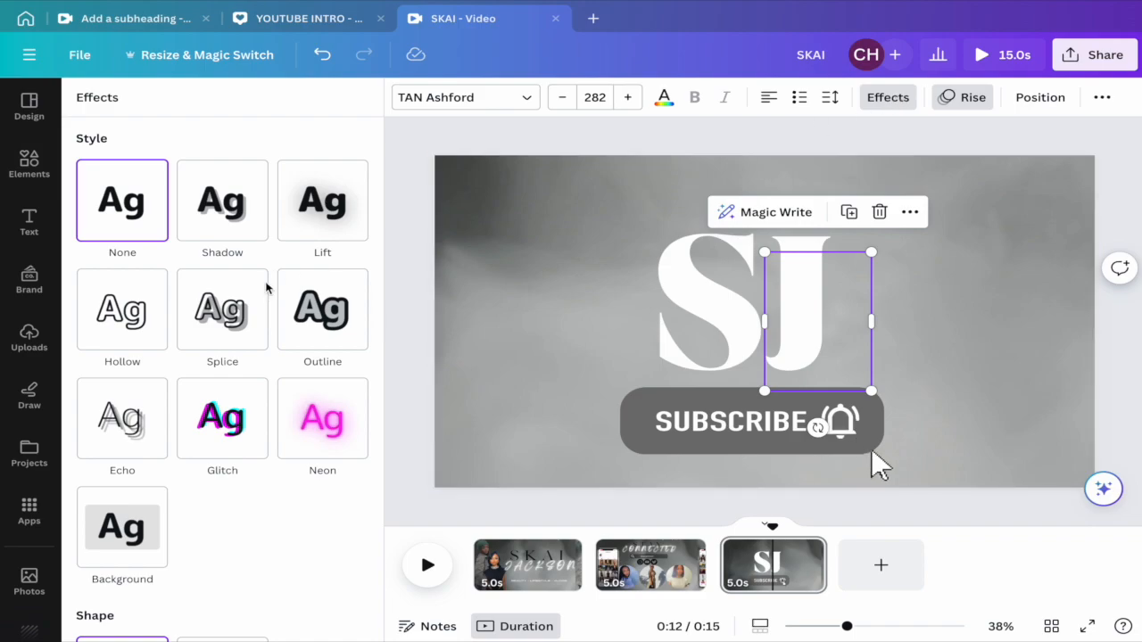
{"action": "left_click", "coordinate": [217, 332]}
{"action": "left_click", "coordinate": [134, 329]}
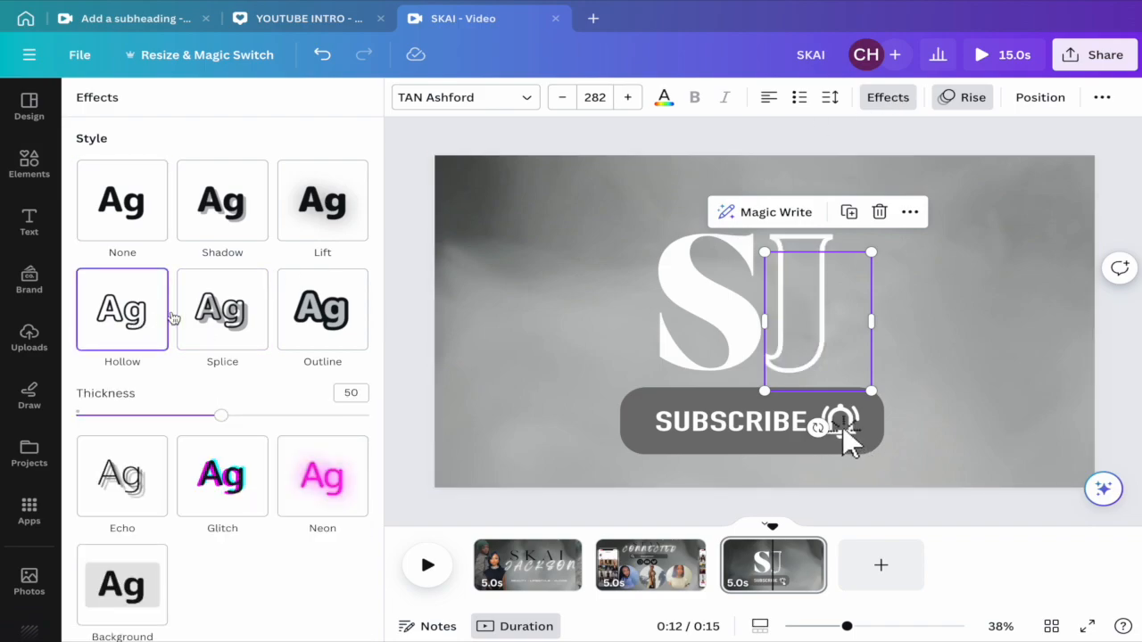
{"action": "left_click", "coordinate": [741, 265]}
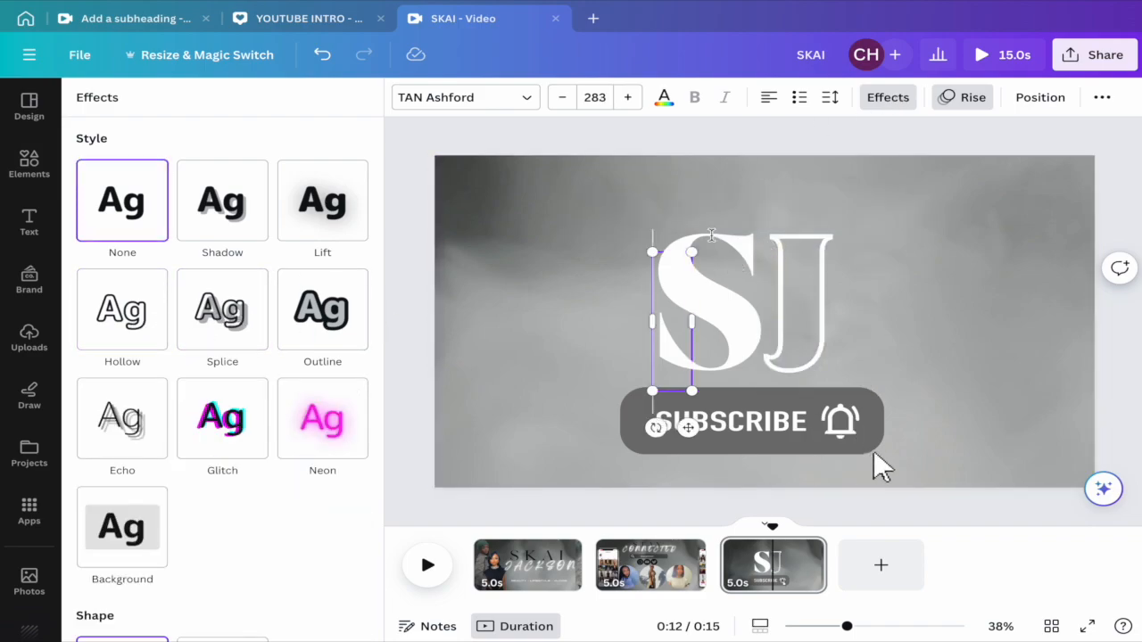
{"action": "left_click", "coordinate": [121, 326]}
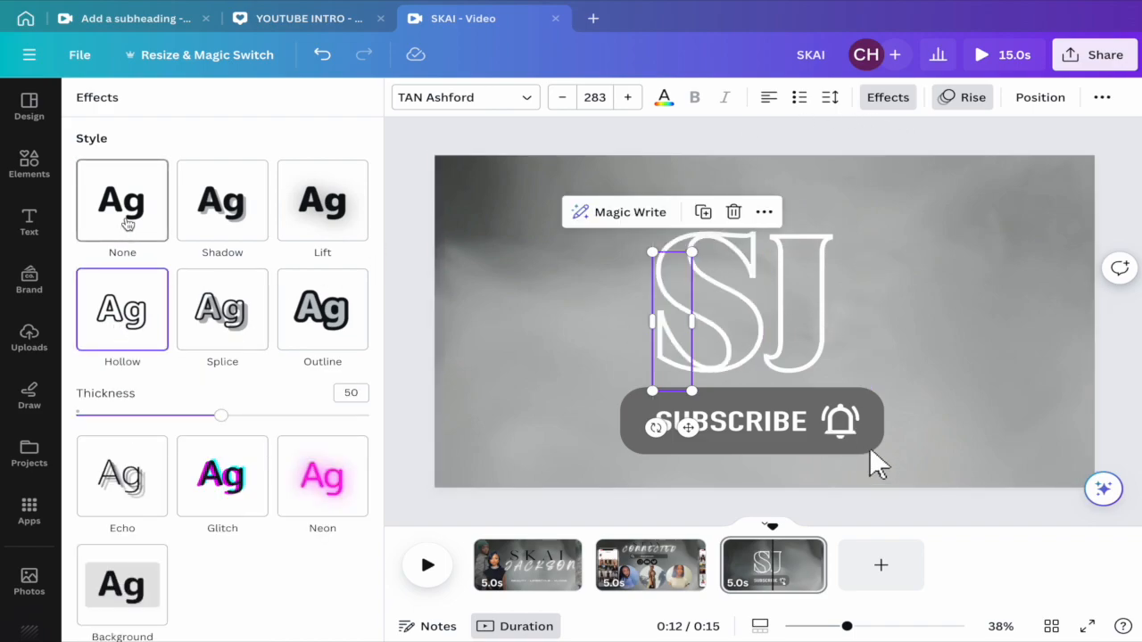
Step: Remove the Hollow effect from both letters of the "SJ" title
{"action": "left_click", "coordinate": [128, 224]}
{"action": "left_click", "coordinate": [804, 299]}
{"action": "left_click", "coordinate": [132, 186]}
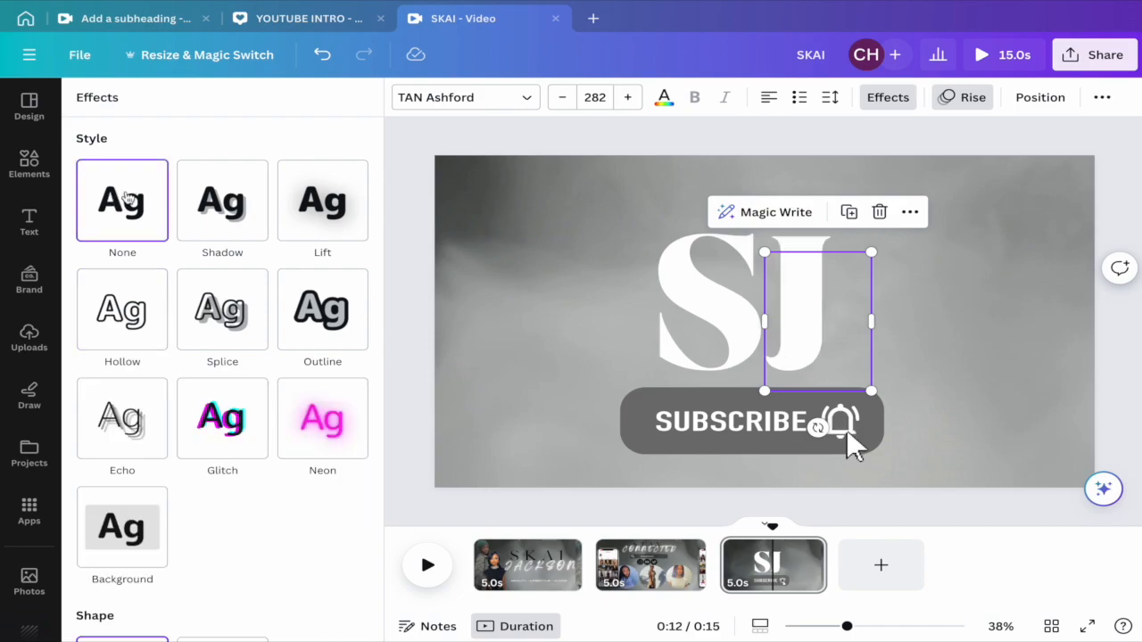
{"action": "key", "text": "Escape"}
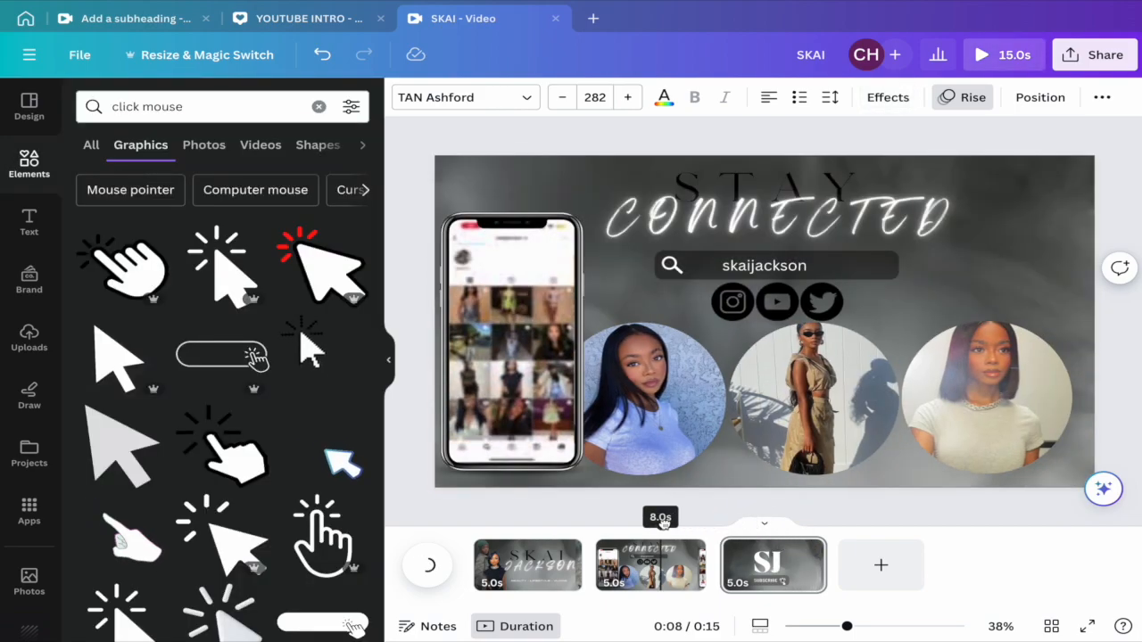
Step: Play the video from the start of the first page to review the animations
{"action": "left_click", "coordinate": [469, 535]}
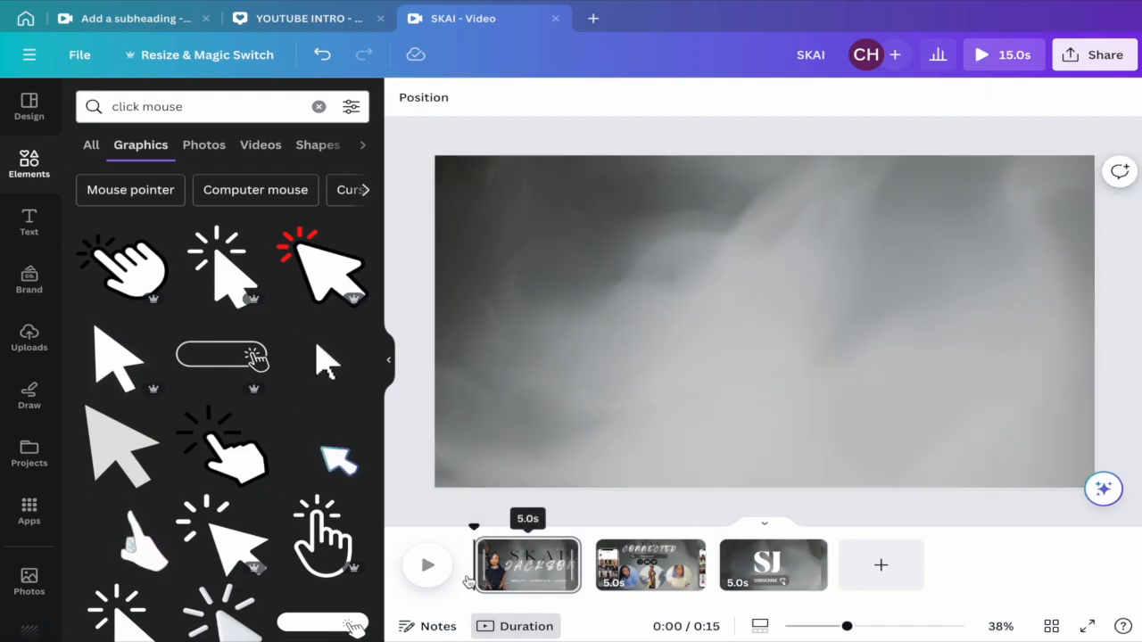
{"action": "left_click", "coordinate": [429, 565]}
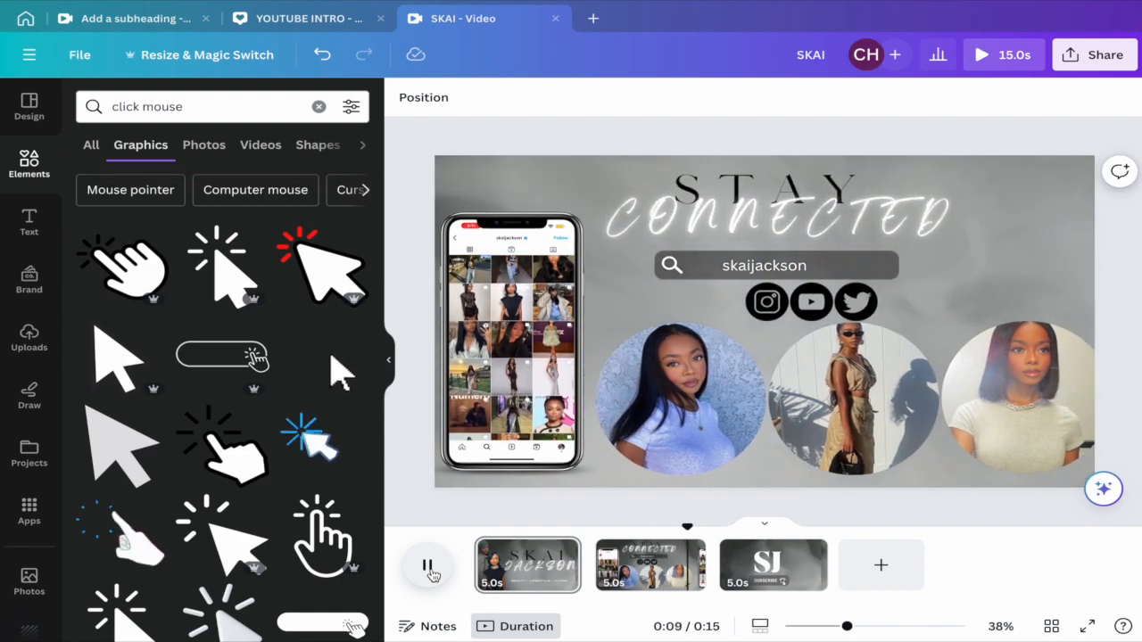
{"action": "left_click", "coordinate": [429, 568]}
Step: Change the direction of the social media icon group's Drift animation on the "Stay Connected" page to leftward
{"action": "left_click", "coordinate": [642, 566]}
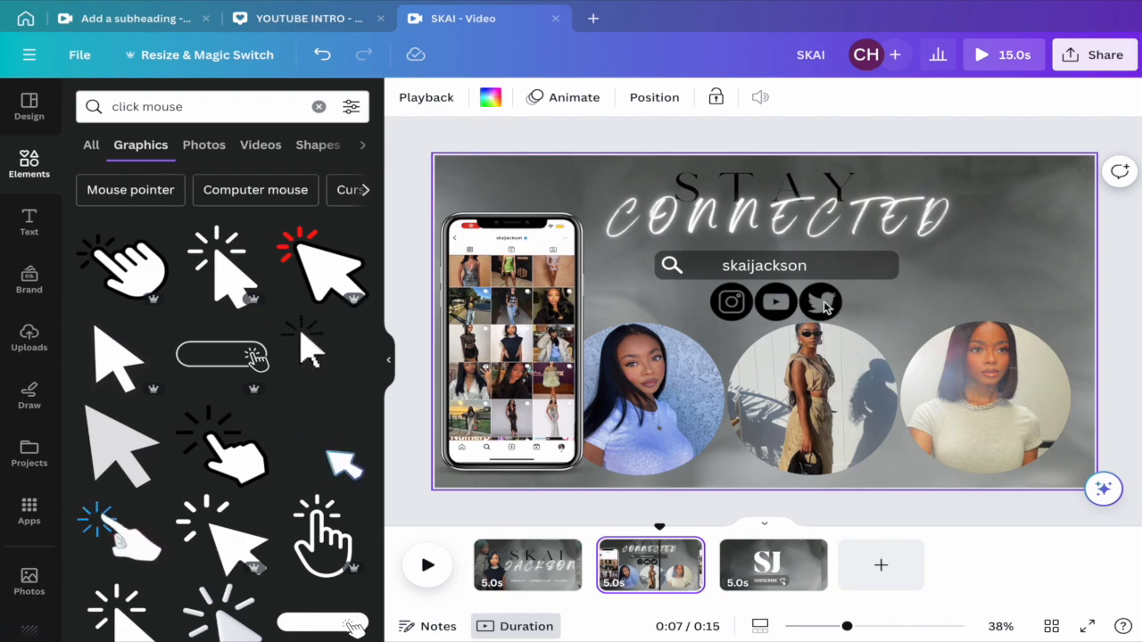
{"action": "left_click", "coordinate": [730, 303]}
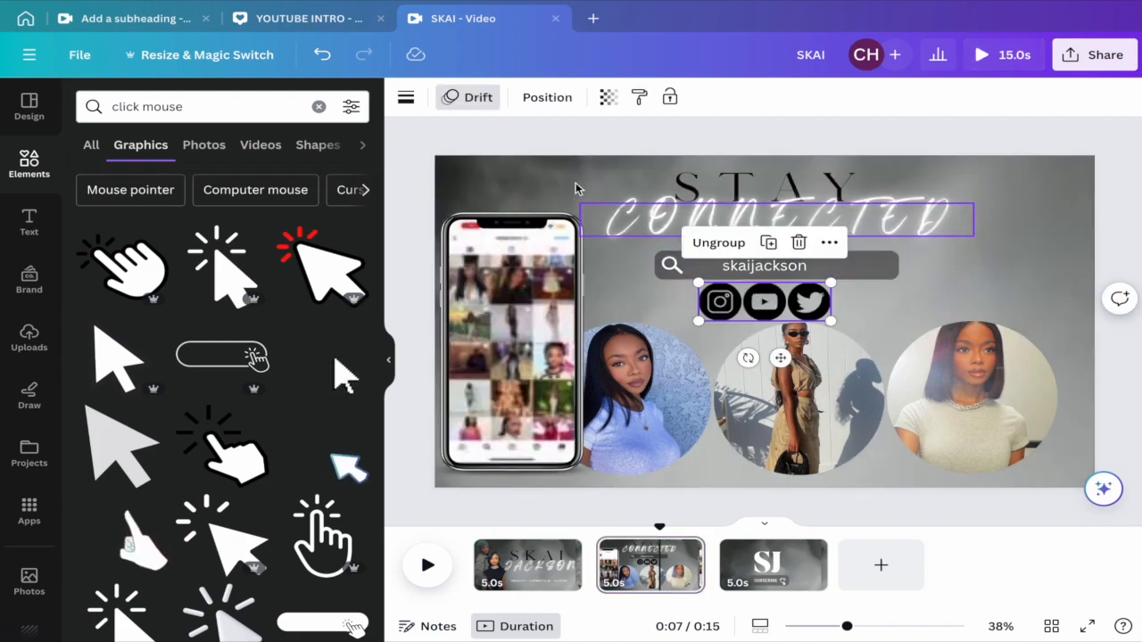
{"action": "left_click", "coordinate": [480, 101]}
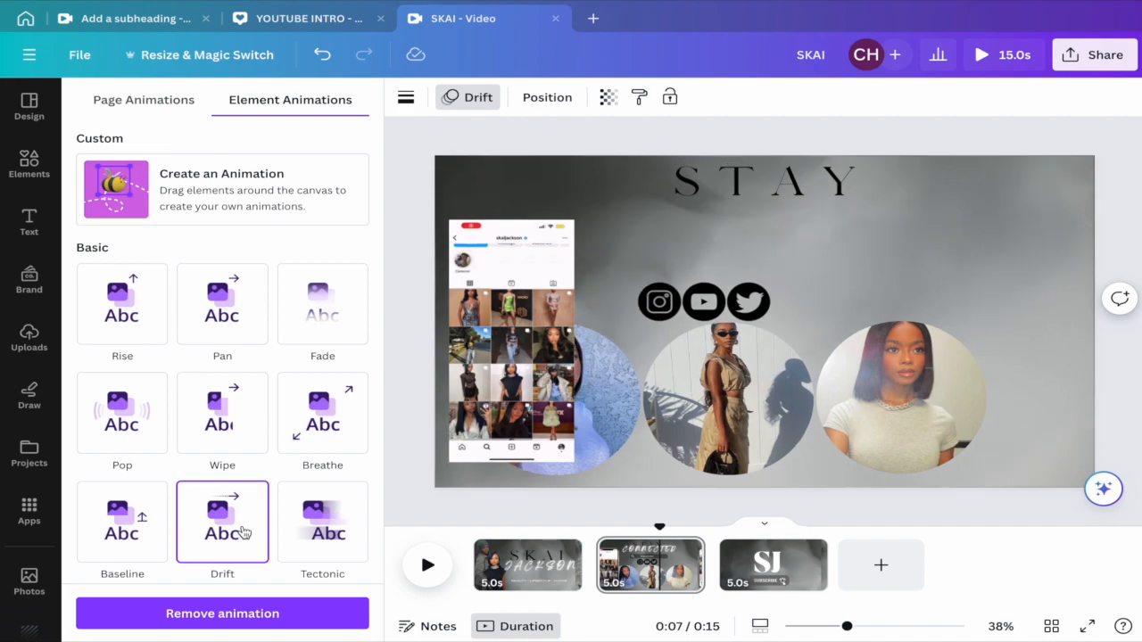
{"action": "left_click", "coordinate": [240, 399]}
{"action": "scroll", "coordinate": [236, 410], "scroll_direction": "down", "scroll_amount": 5}
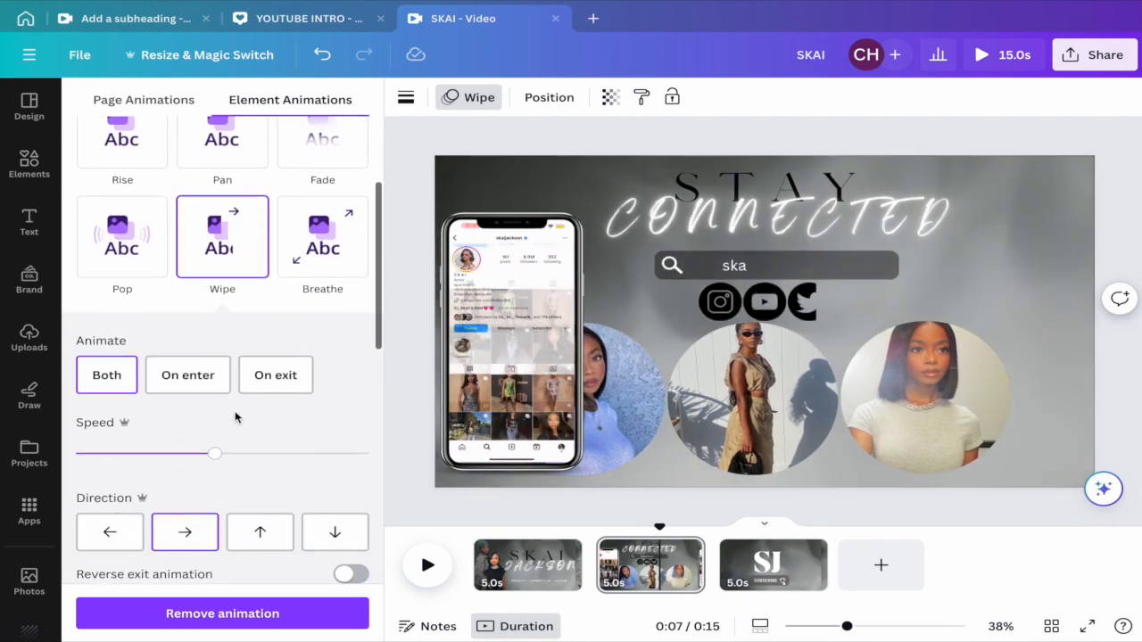
{"action": "left_click", "coordinate": [236, 399]}
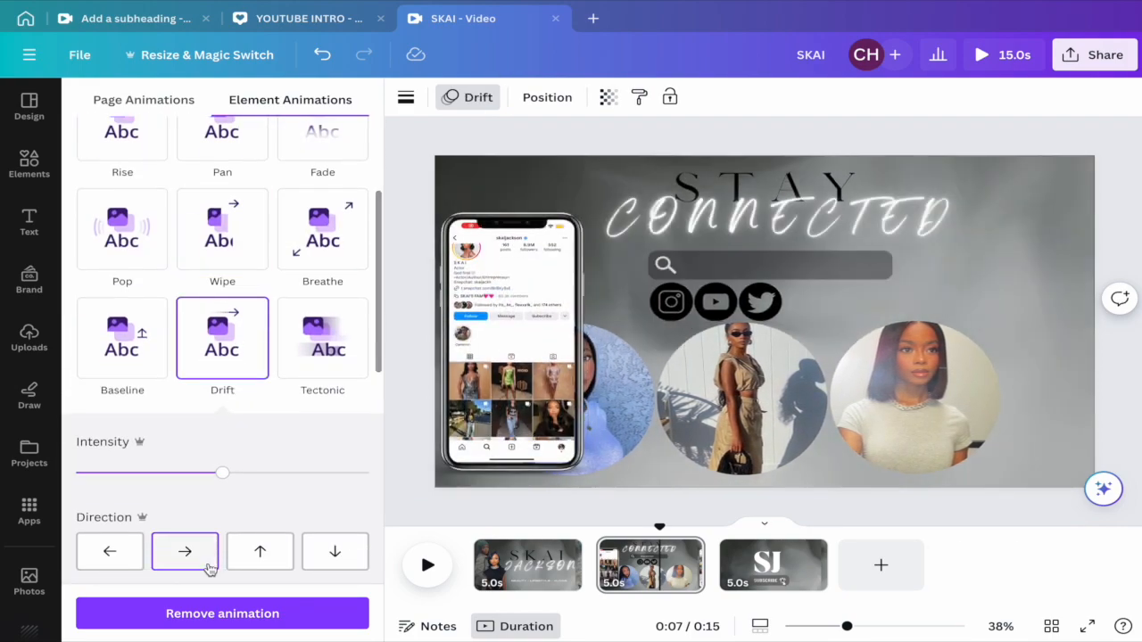
{"action": "left_click", "coordinate": [133, 559]}
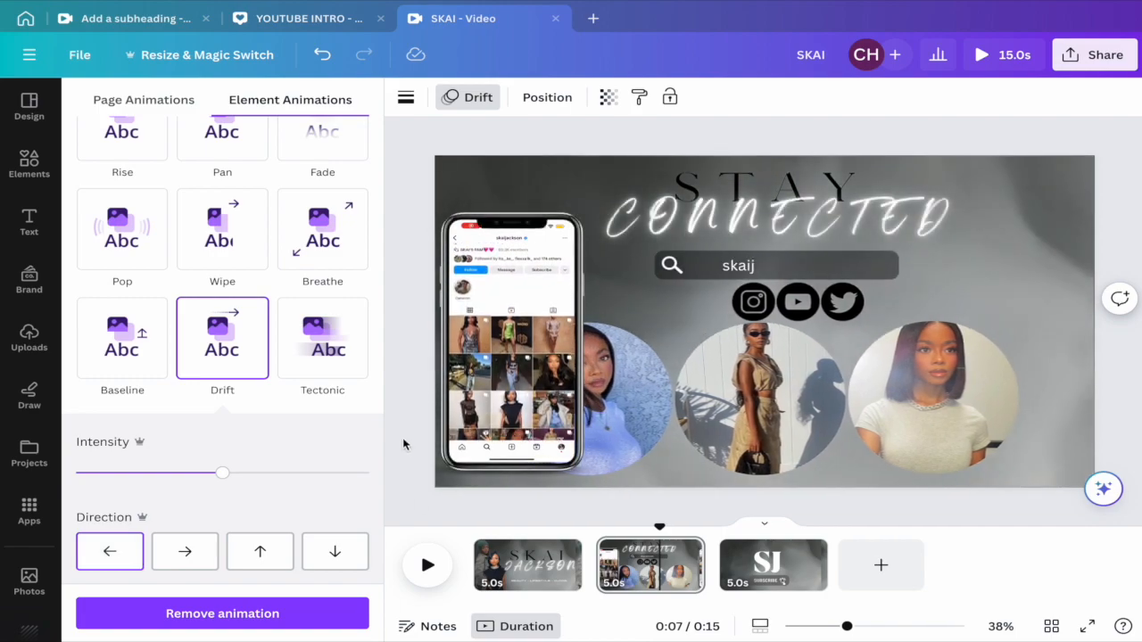
{"action": "left_click", "coordinate": [425, 457]}
Step: Play the "Stay Connected" page from its start to check the icon group's animation
{"action": "left_click", "coordinate": [610, 565]}
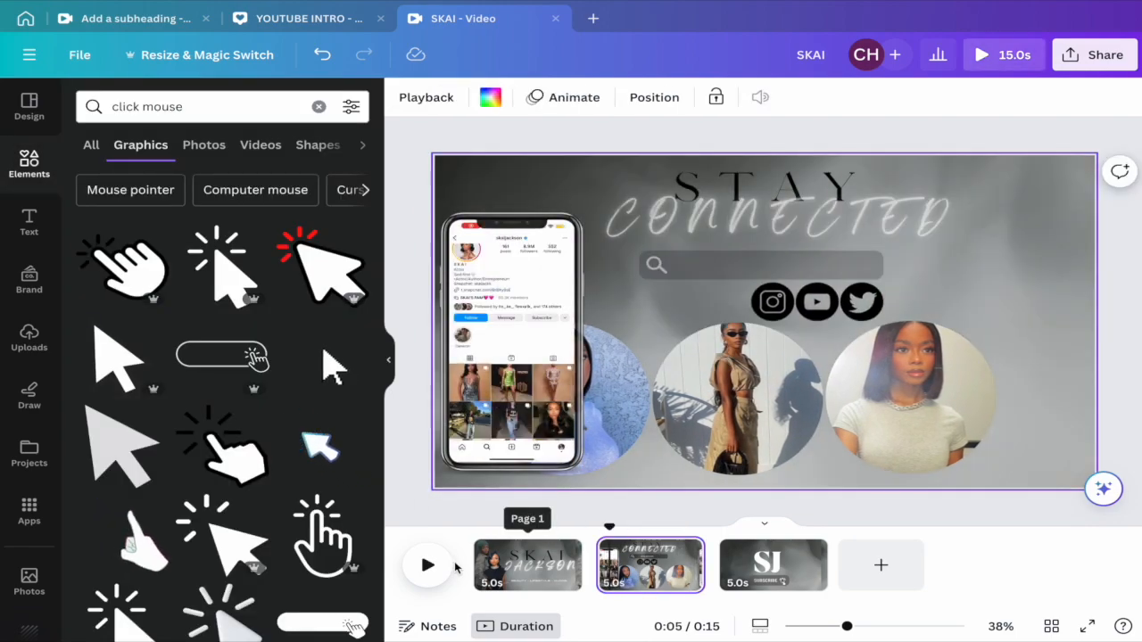
{"action": "left_click", "coordinate": [430, 565]}
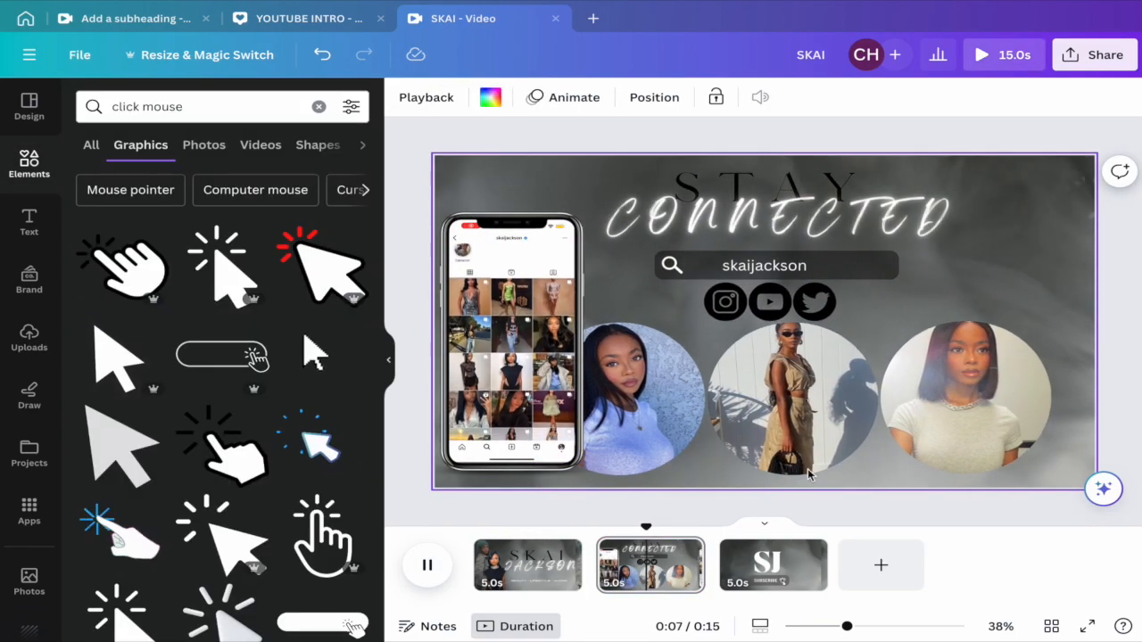